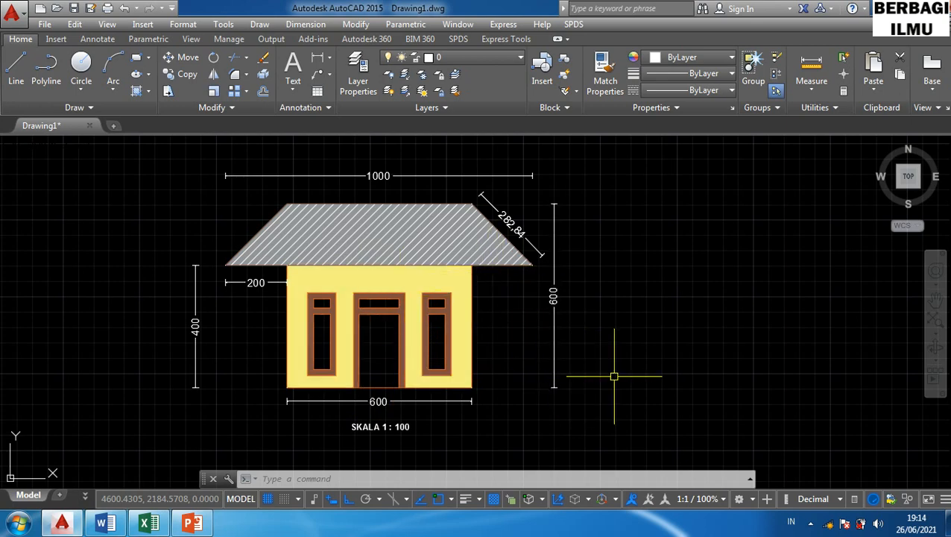
# - Select the entire house drawing with its dimensions and scale text, and copy it to the clipboard
pyautogui.click(589, 445)
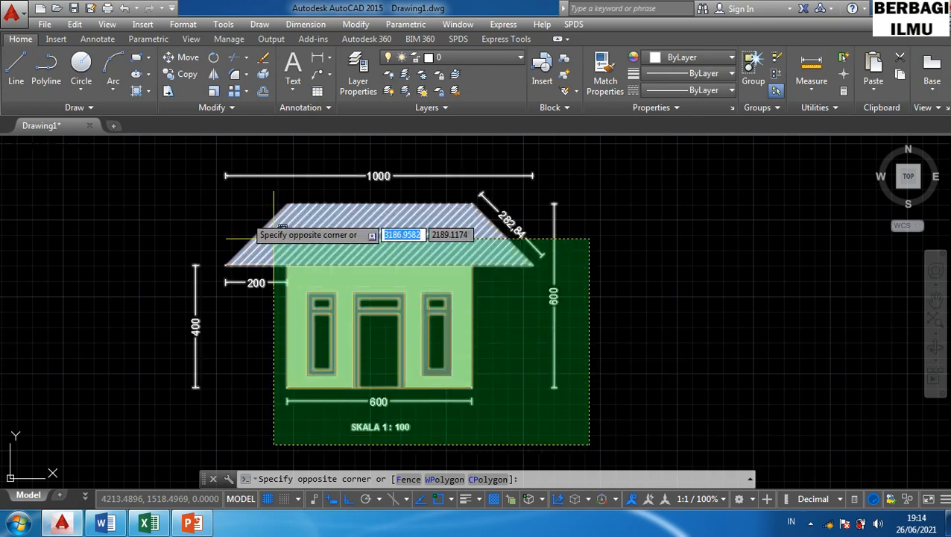
pyautogui.click(138, 148)
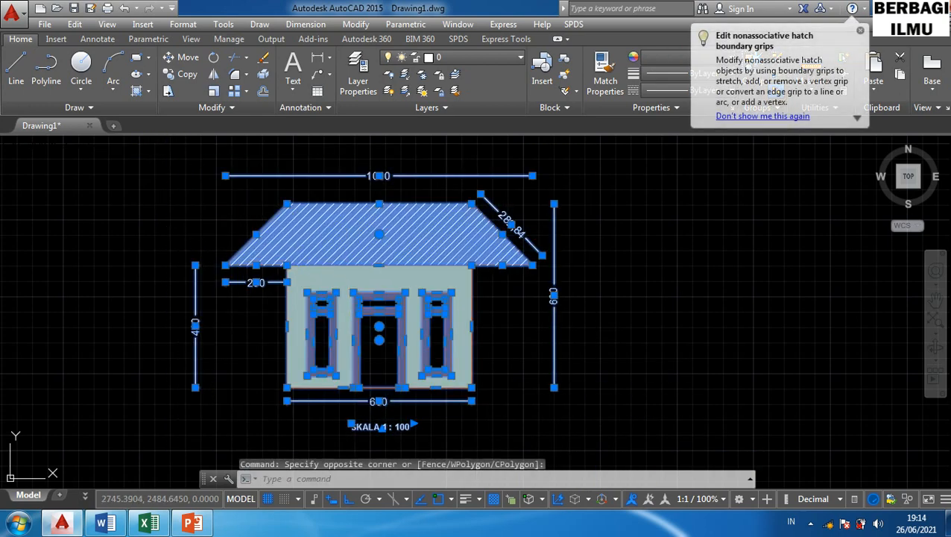
pyautogui.hotkey('ctrl', 'c')
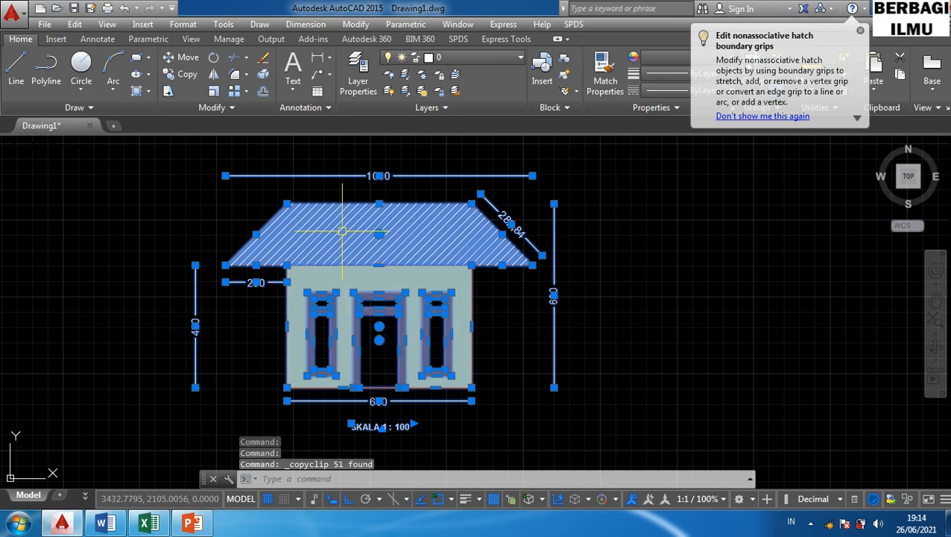
pyautogui.rightClick(342, 236)
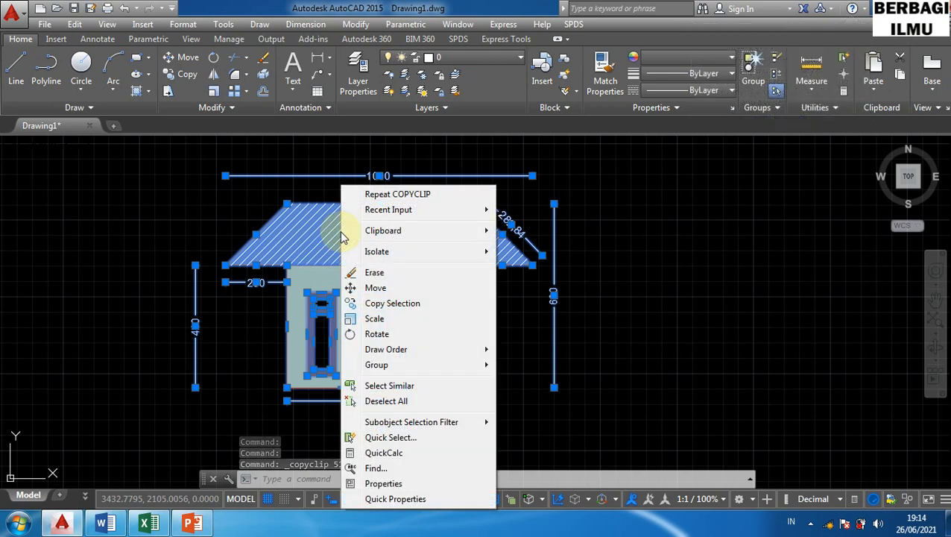
pyautogui.moveTo(381, 232)
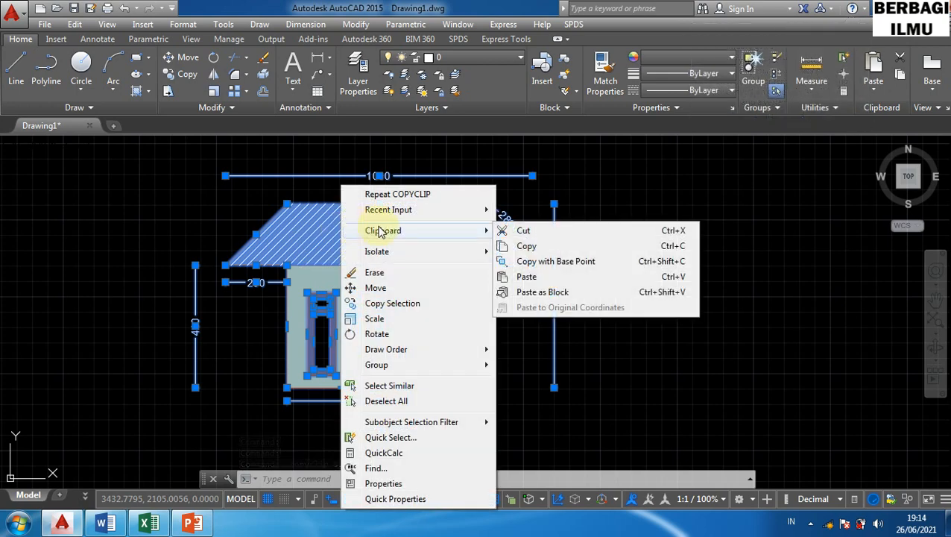
pyautogui.click(545, 251)
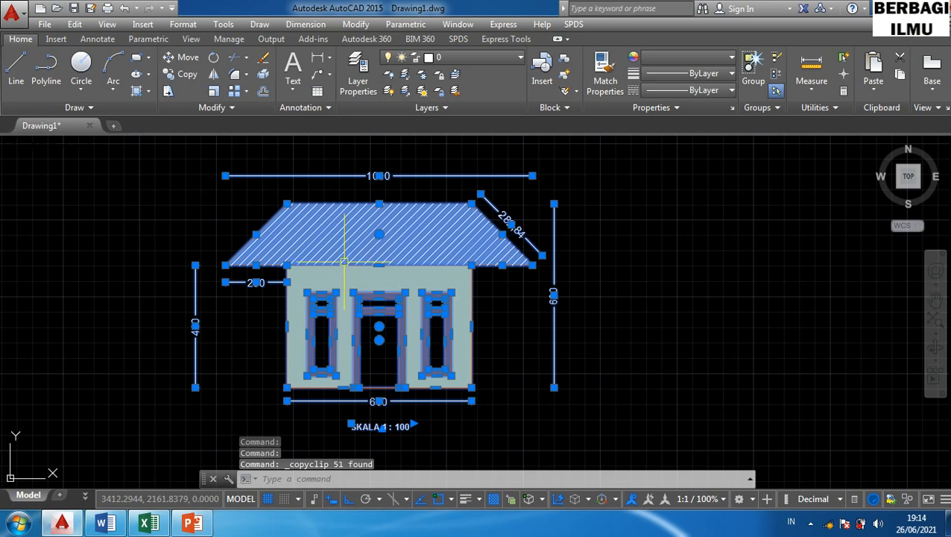
# - Switch to Word and paste the copied house drawing into the blank document
pyautogui.click(112, 521)
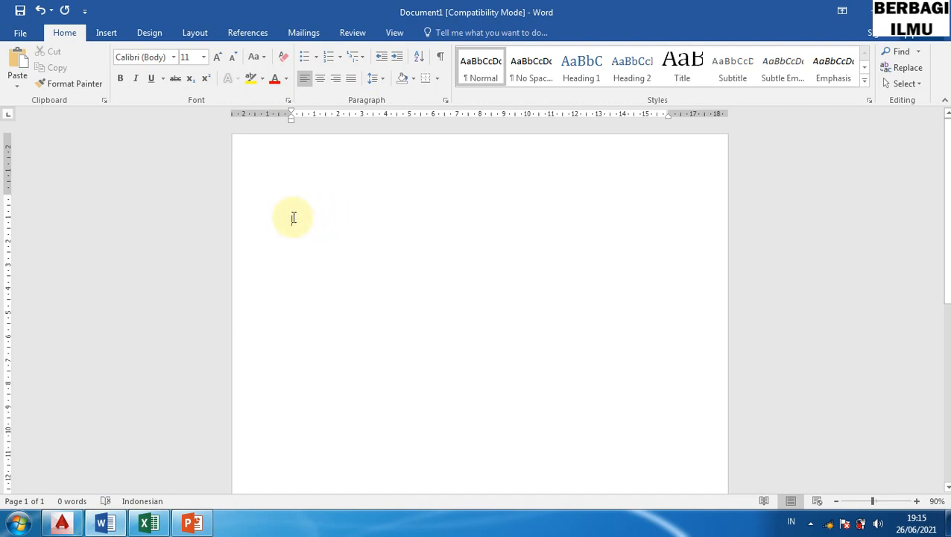
pyautogui.rightClick(319, 238)
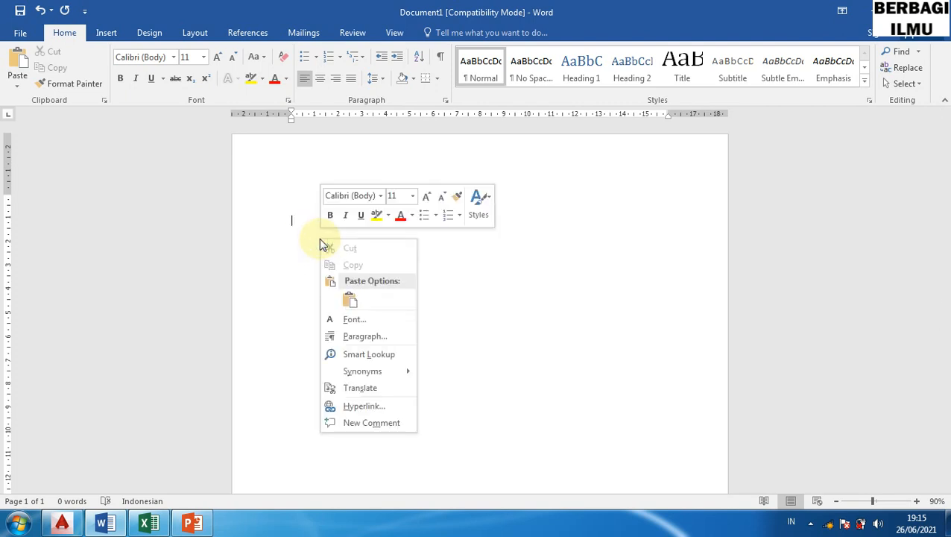
pyautogui.click(349, 299)
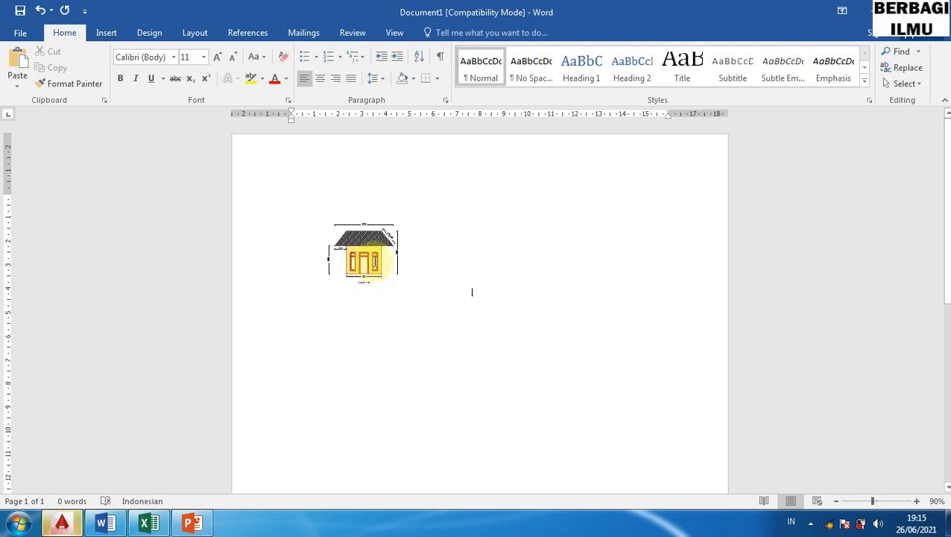
pyautogui.click(373, 261)
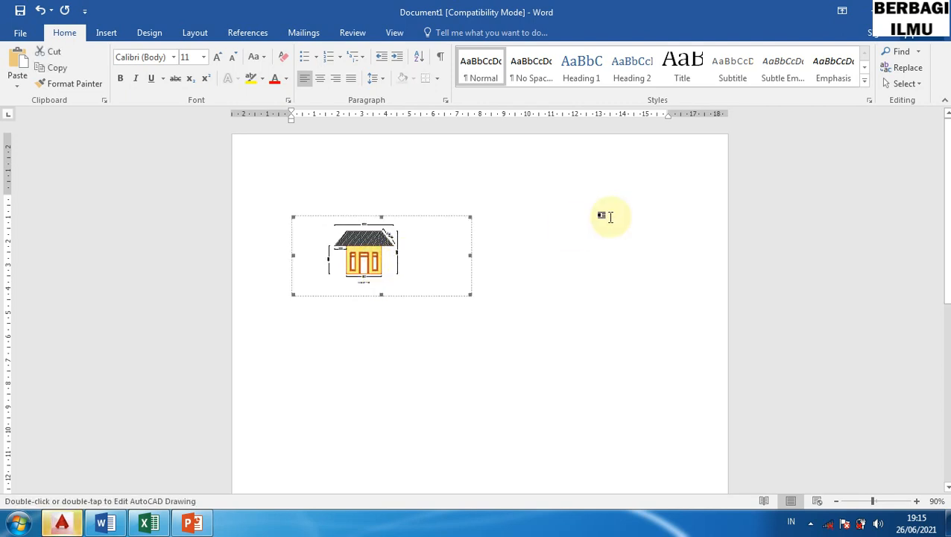
pyautogui.press('Delete')
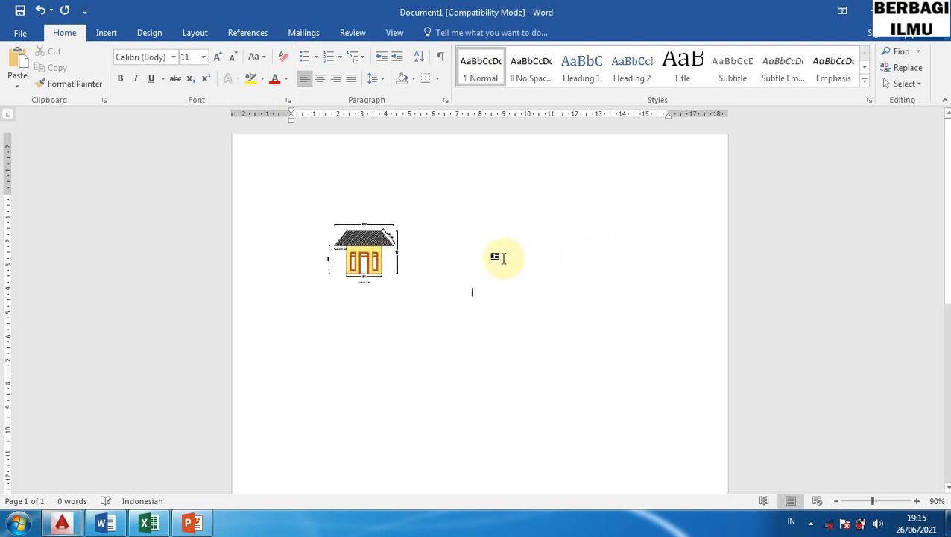
# - Enlarge the pasted drawing object proportionally until its frame reaches almost the page's right edge
pyautogui.click(363, 254)
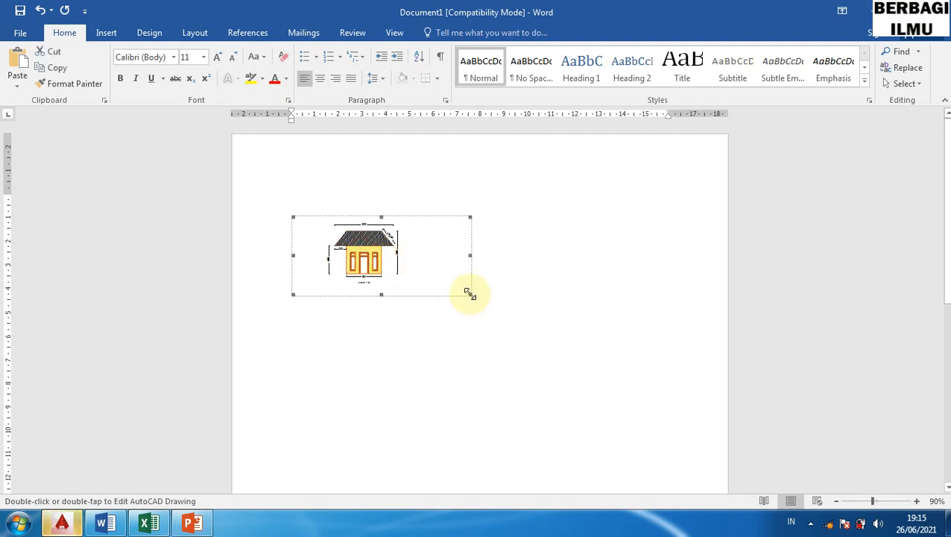
pyautogui.moveTo(469, 294); pyautogui.dragTo(601, 394)
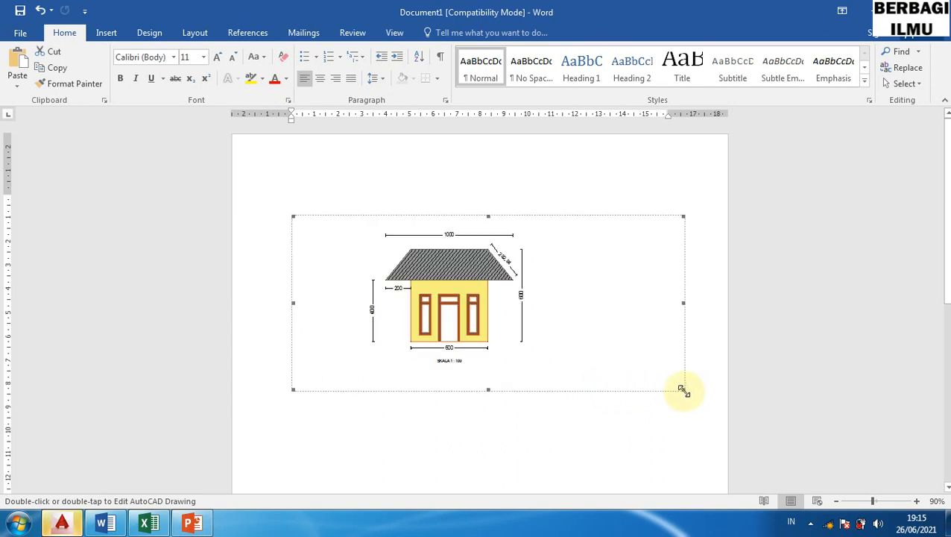
pyautogui.moveTo(682, 389); pyautogui.dragTo(688, 411)
# - Crop the empty space off the right side of the drawing object, up to the 600 height dimension
pyautogui.rightClick(601, 245)
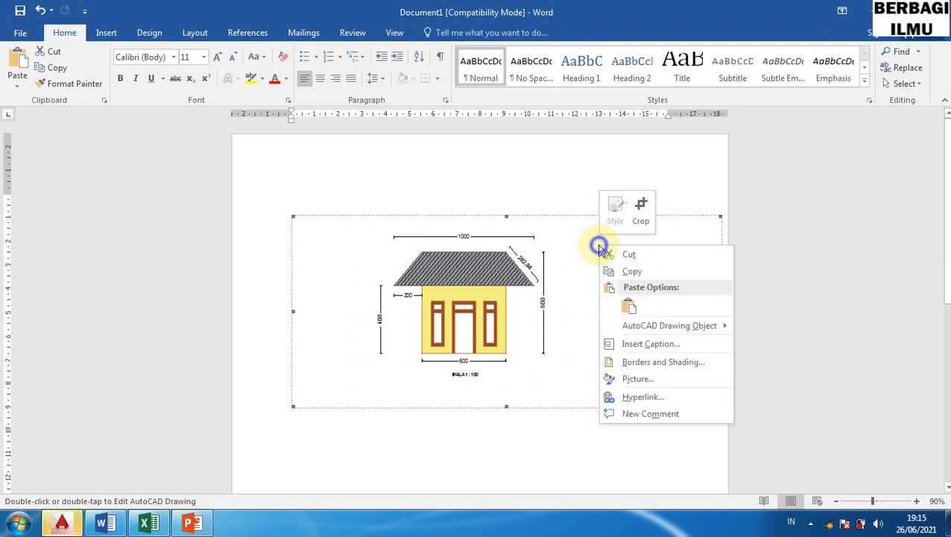
pyautogui.click(574, 259)
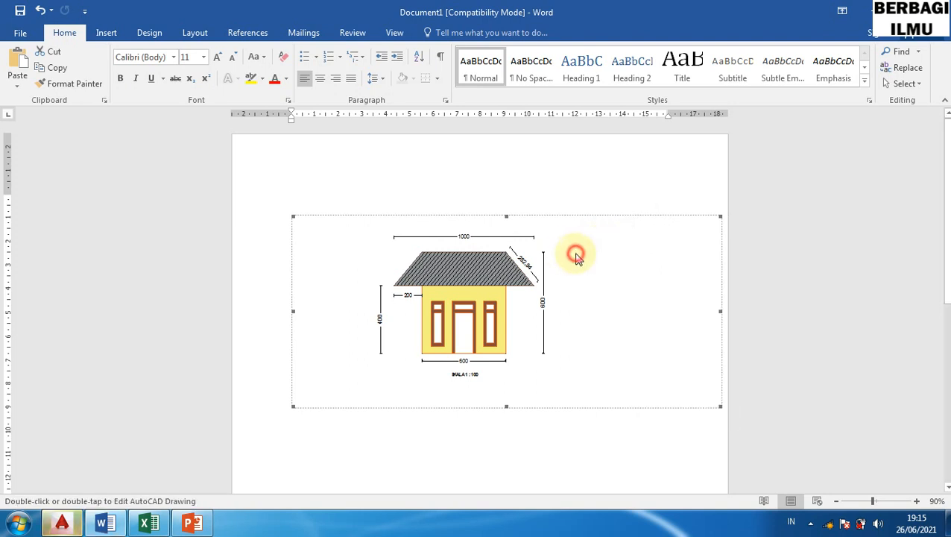
pyautogui.rightClick(576, 253)
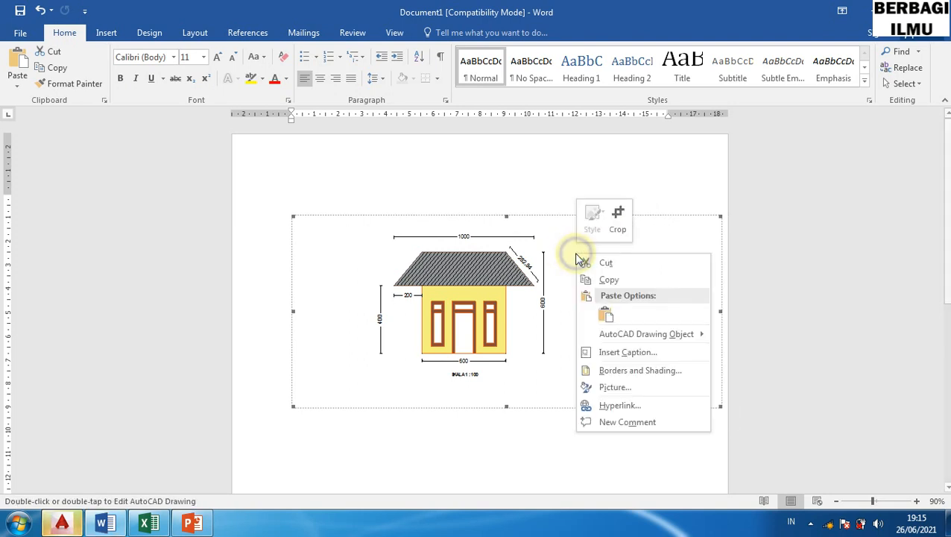
pyautogui.click(612, 233)
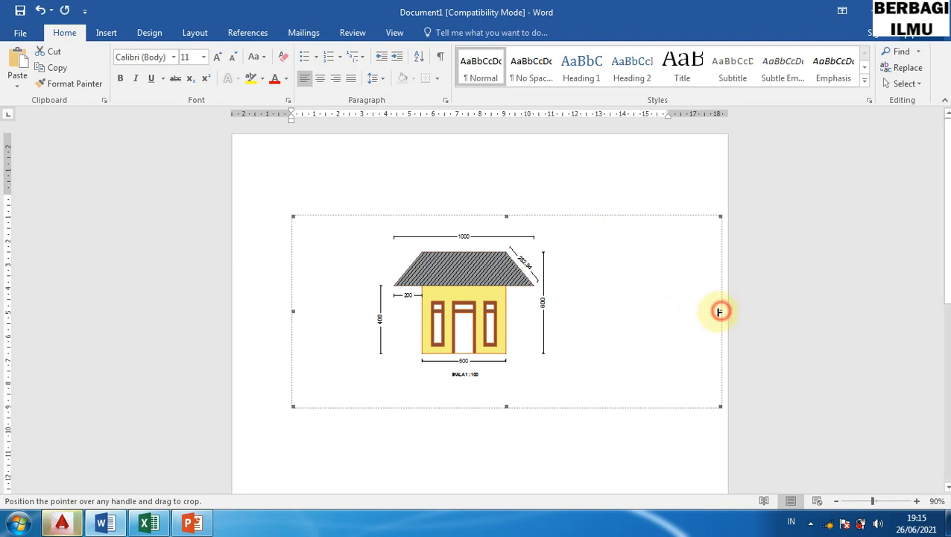
pyautogui.moveTo(719, 311); pyautogui.dragTo(549, 306)
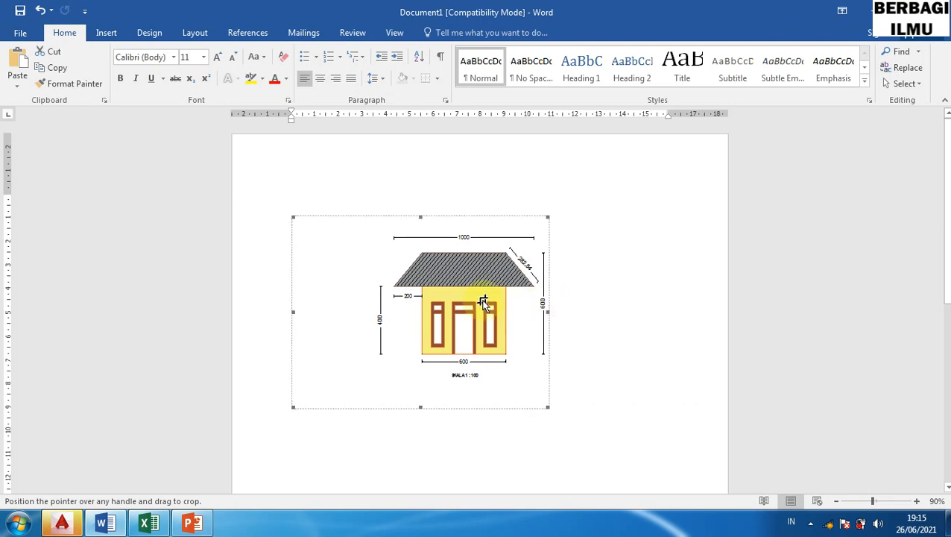
# - Crop the empty space off the left side of the drawing object, up to the 400 height dimension
pyautogui.moveTo(297, 316)
pyautogui.mouseDown()
pyautogui.moveTo(351, 319)
pyautogui.moveTo(293, 318)
pyautogui.moveTo(348, 318)
pyautogui.moveTo(312, 322)
pyautogui.mouseUp()
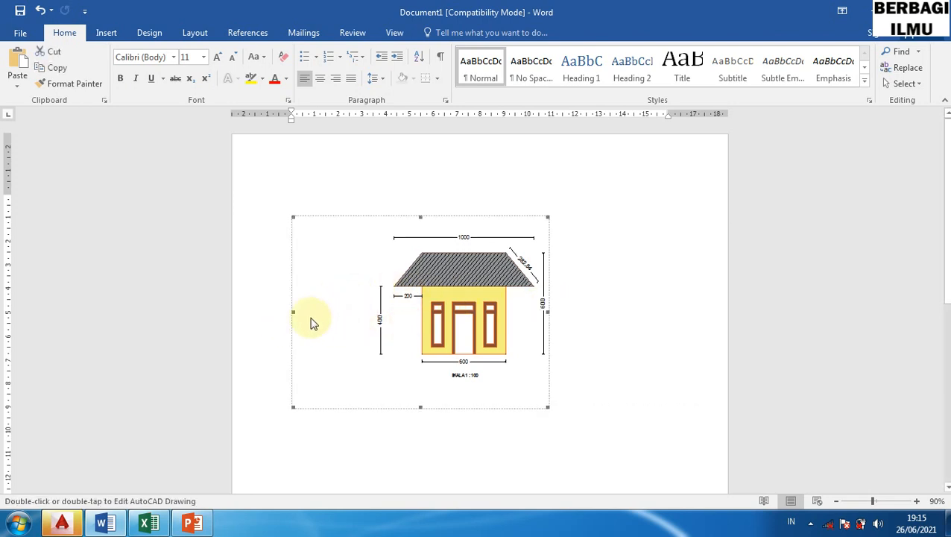
pyautogui.rightClick(324, 278)
pyautogui.click(367, 240)
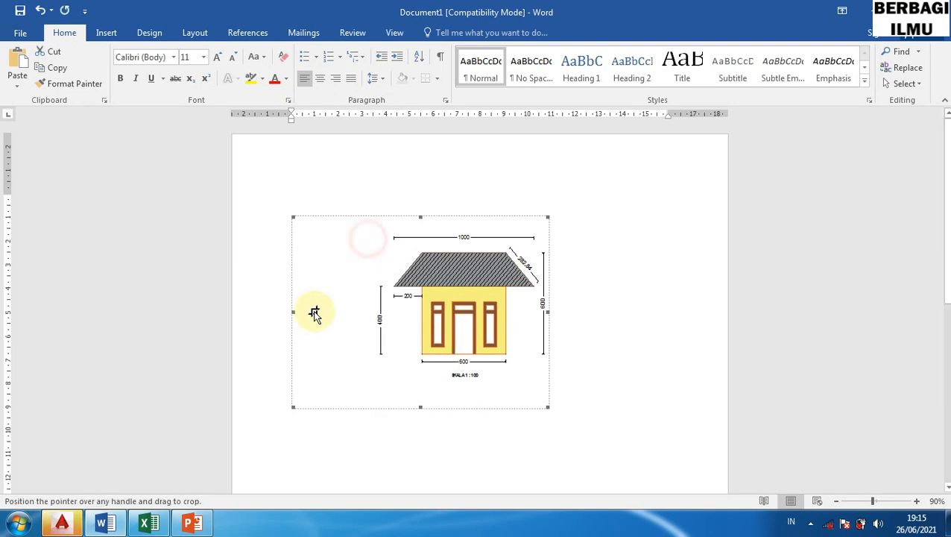
pyautogui.moveTo(294, 315); pyautogui.dragTo(375, 317)
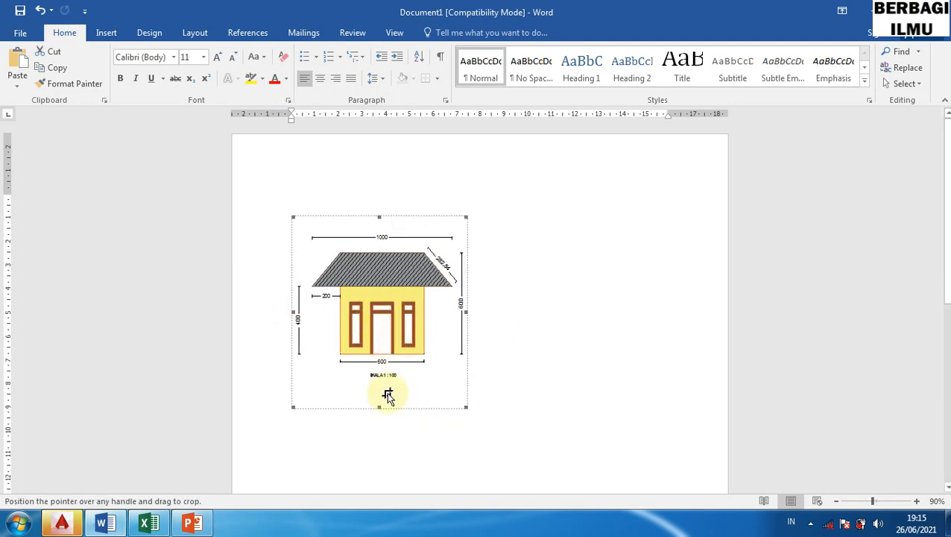
# - Crop the empty space below the scale text and above the 1000 dimension of the drawing object
pyautogui.moveTo(378, 407); pyautogui.dragTo(383, 378)
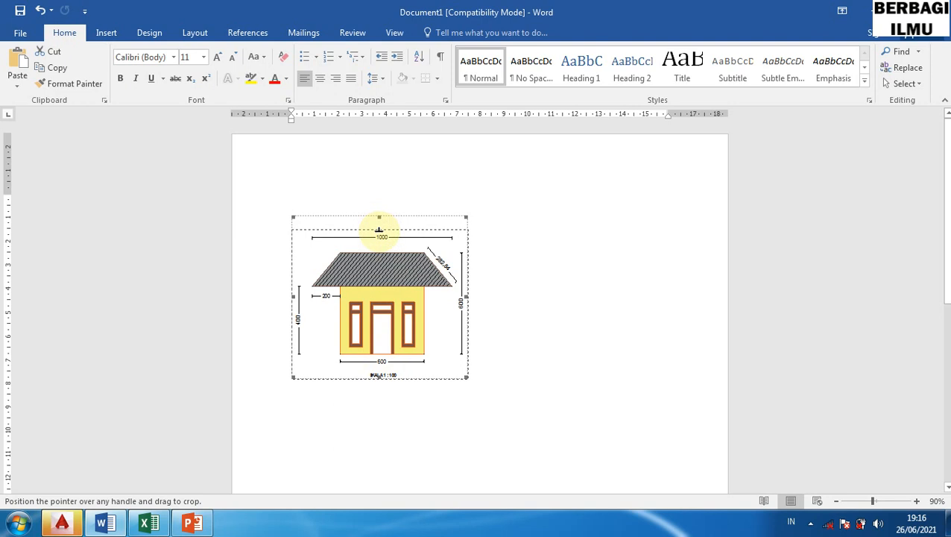
pyautogui.moveTo(379, 230); pyautogui.dragTo(379, 230)
pyautogui.click(545, 345)
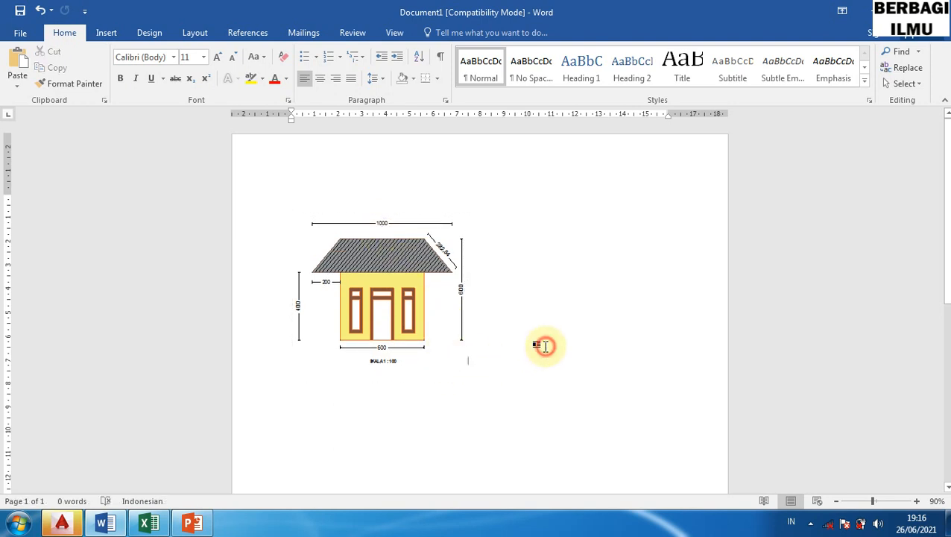
# - Enlarge the cropped drawing to nearly the text width, then reduce its height and slightly narrow it
pyautogui.click(436, 336)
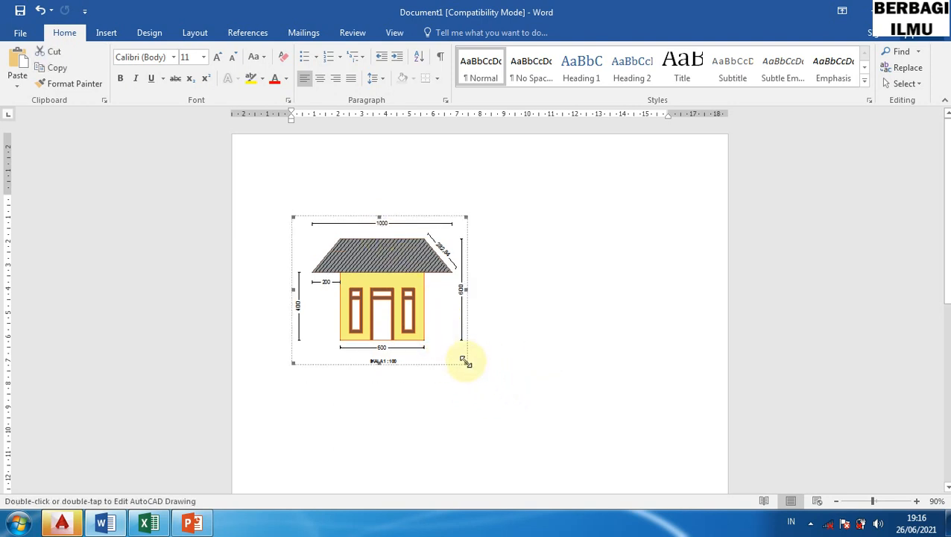
pyautogui.moveTo(466, 363); pyautogui.dragTo(631, 430)
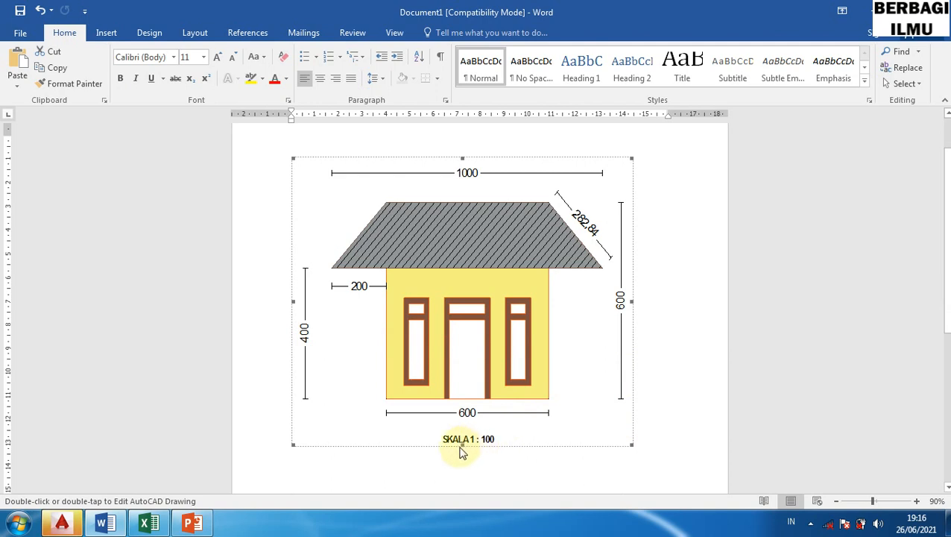
pyautogui.moveTo(464, 445); pyautogui.dragTo(463, 366)
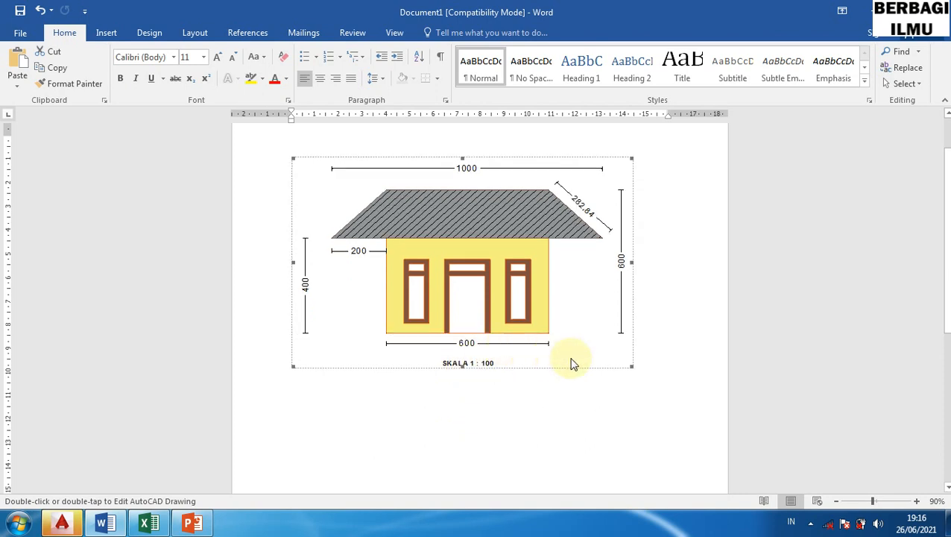
pyautogui.scroll(1, 628, 308)
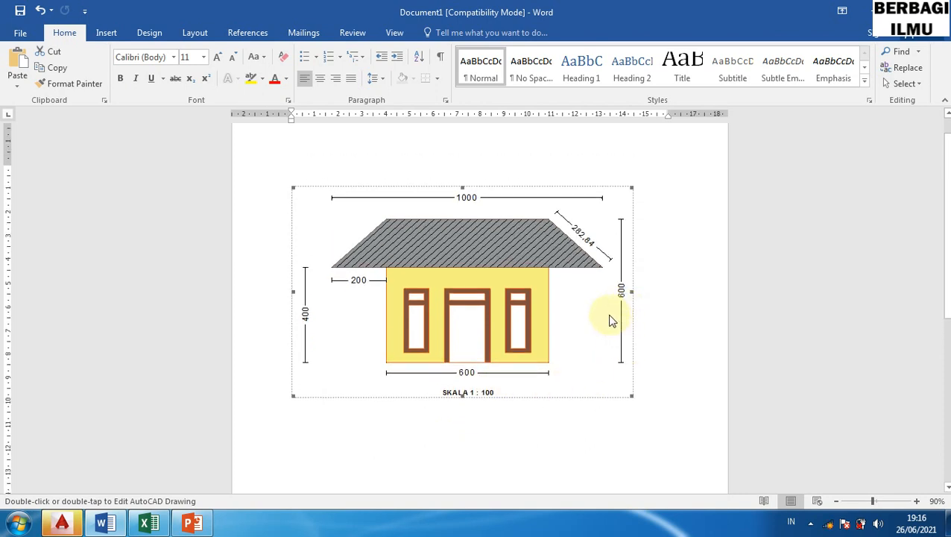
pyautogui.scroll(1, 610, 321)
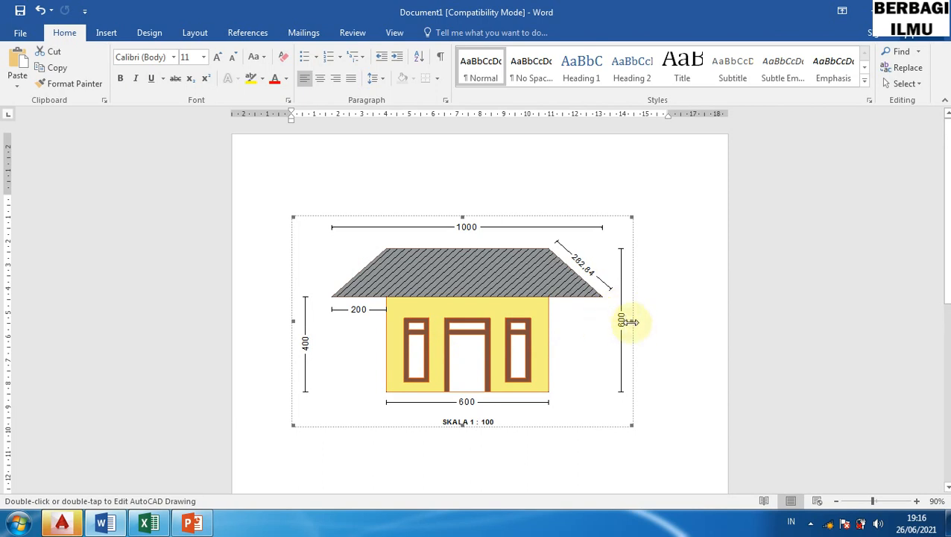
pyautogui.moveTo(629, 320); pyautogui.dragTo(613, 319)
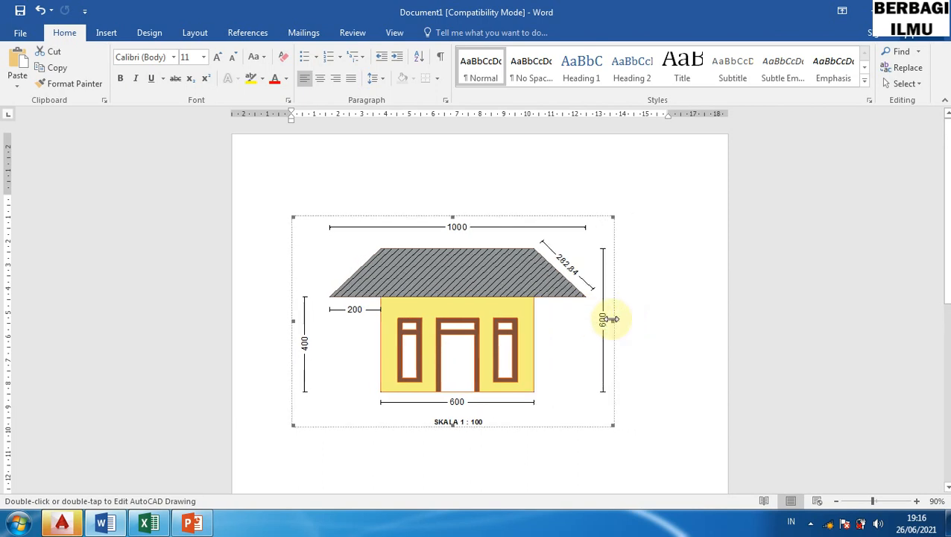
# - Center the house drawing on the page and start a new line below it
pyautogui.click(320, 78)
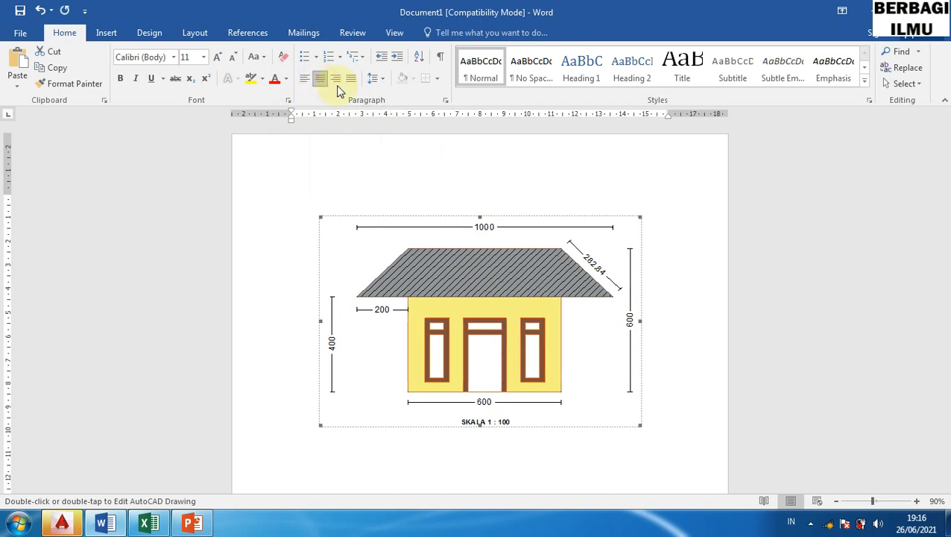
pyautogui.click(660, 412)
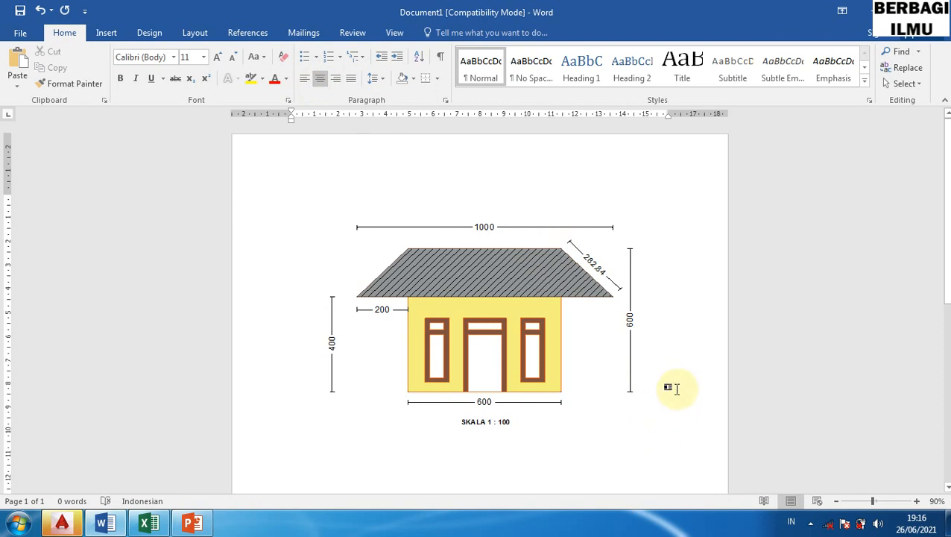
pyautogui.press('Return')
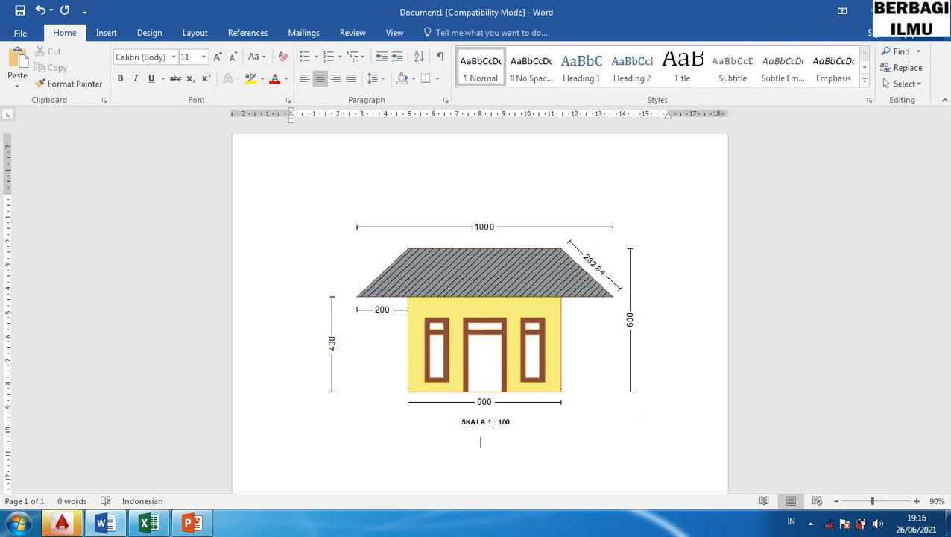
pyautogui.click(632, 377)
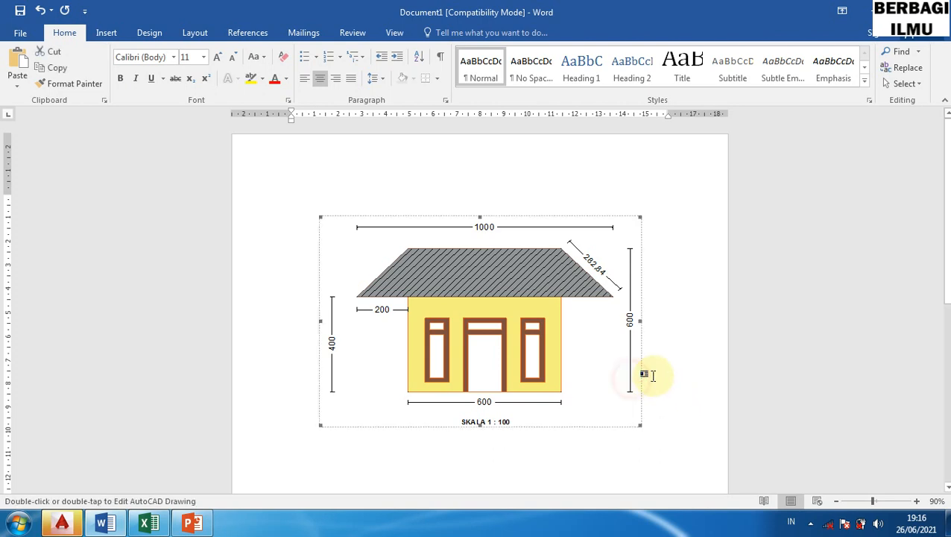
pyautogui.click(653, 376)
pyautogui.press('Down')
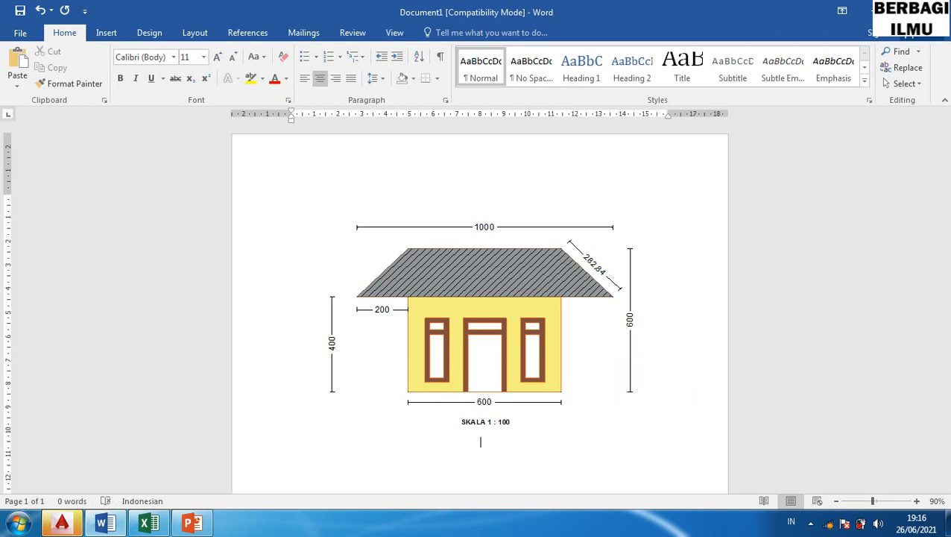
pyautogui.scroll(-3, 325, 286)
pyautogui.click(318, 293)
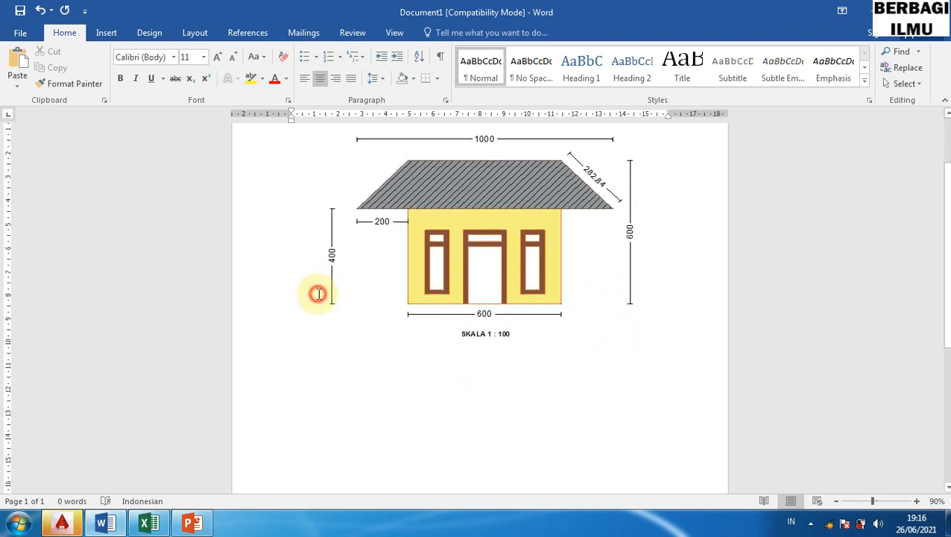
pyautogui.click(537, 308)
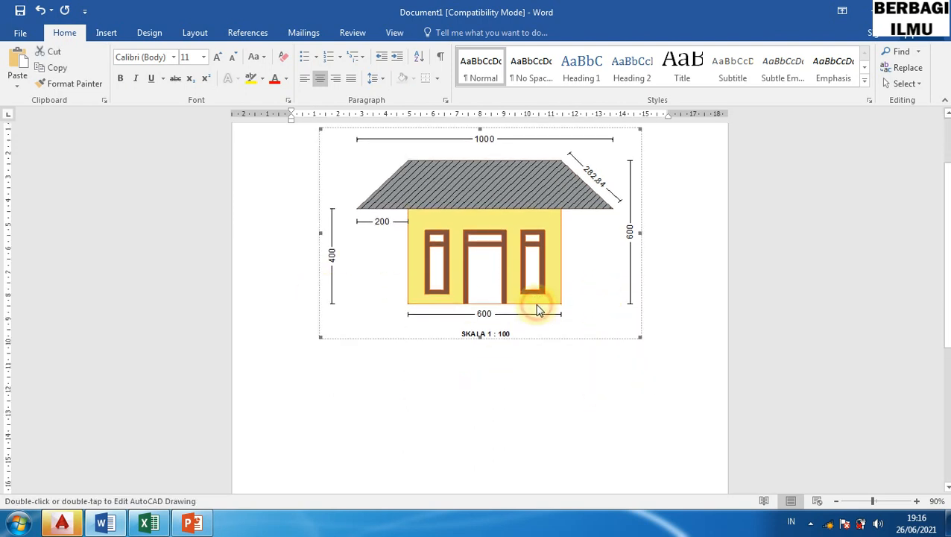
pyautogui.click(670, 325)
pyautogui.press('Down')
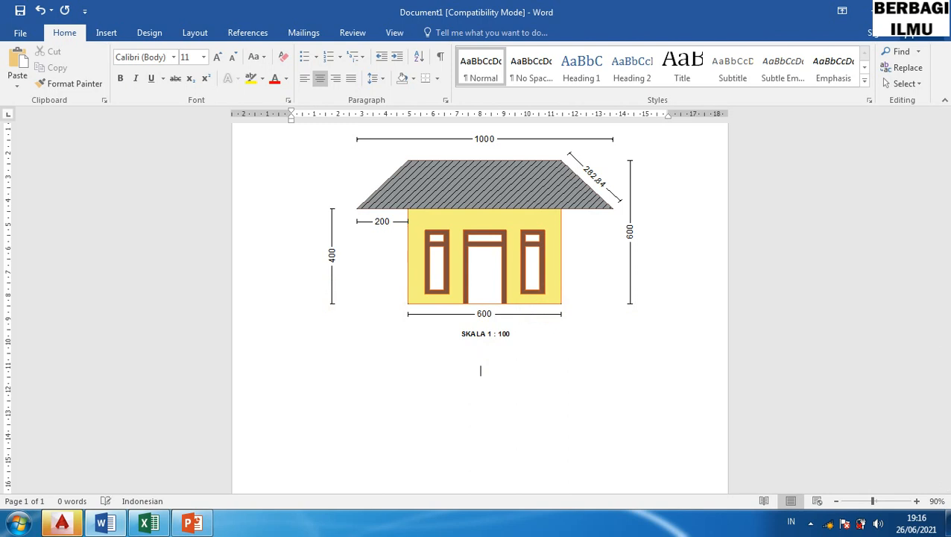
pyautogui.scroll(3, 212, 272)
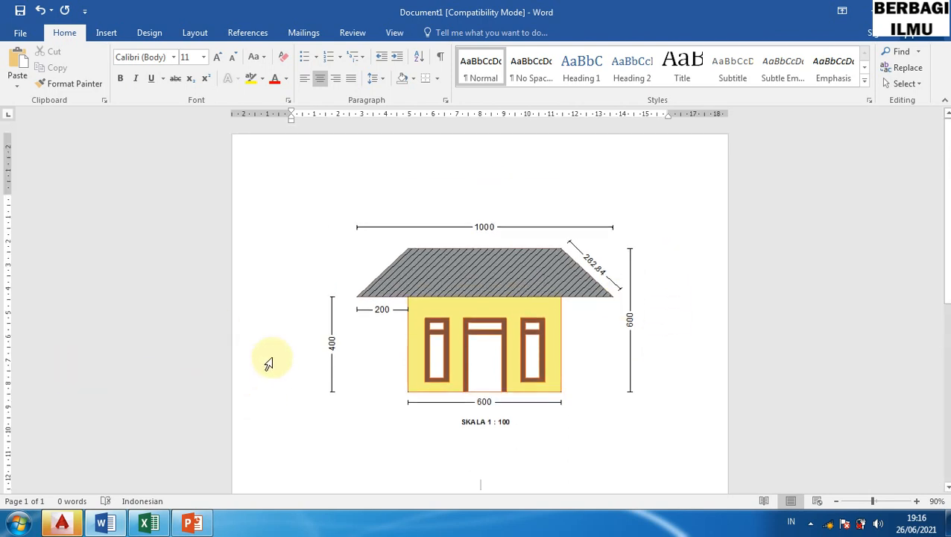
# - Insert blank lines before the house drawing to push it further down the page
pyautogui.click(323, 357)
pyautogui.press('Return')
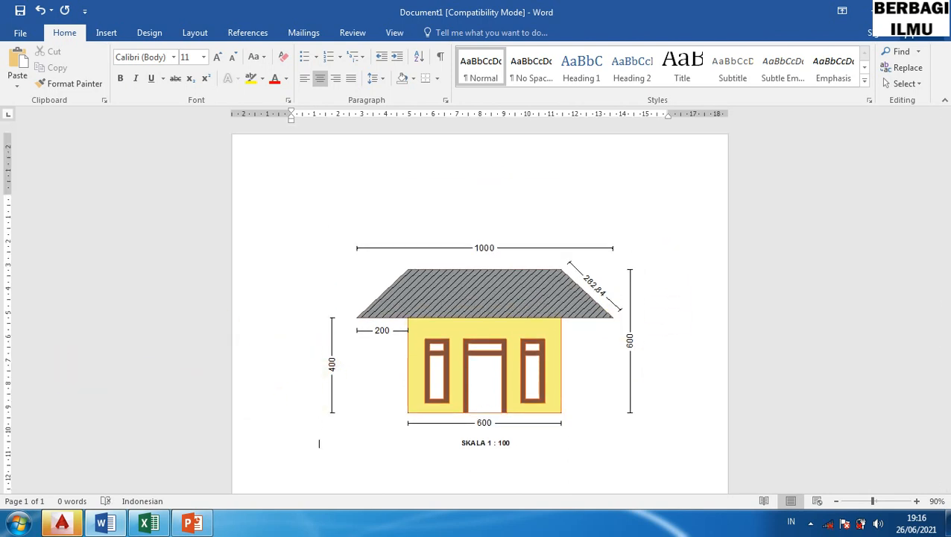
pyautogui.click(326, 373)
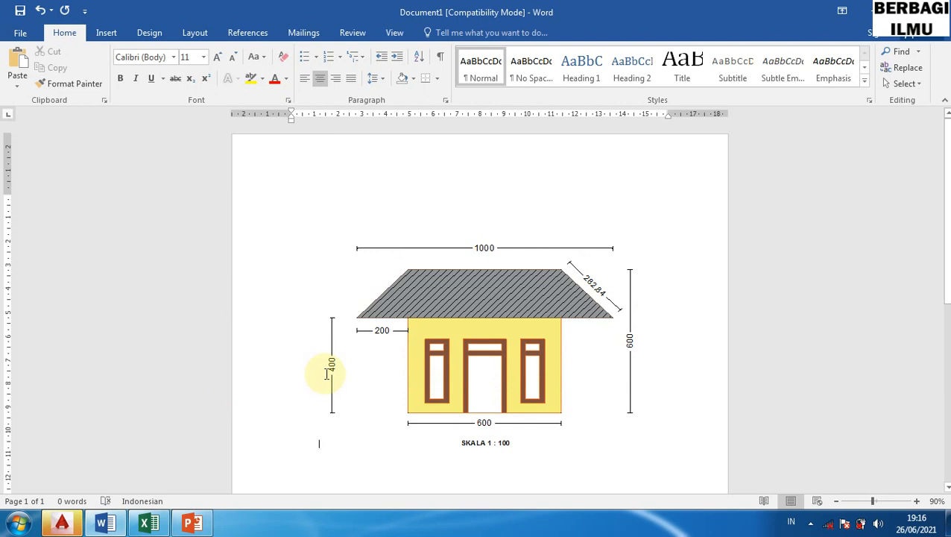
pyautogui.scroll(-3, 326, 373)
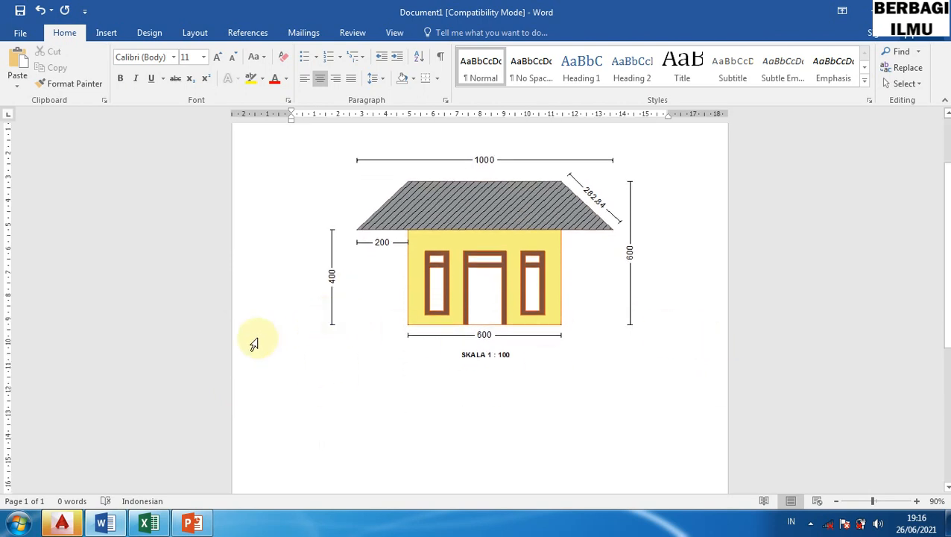
pyautogui.scroll(3, 477, 298)
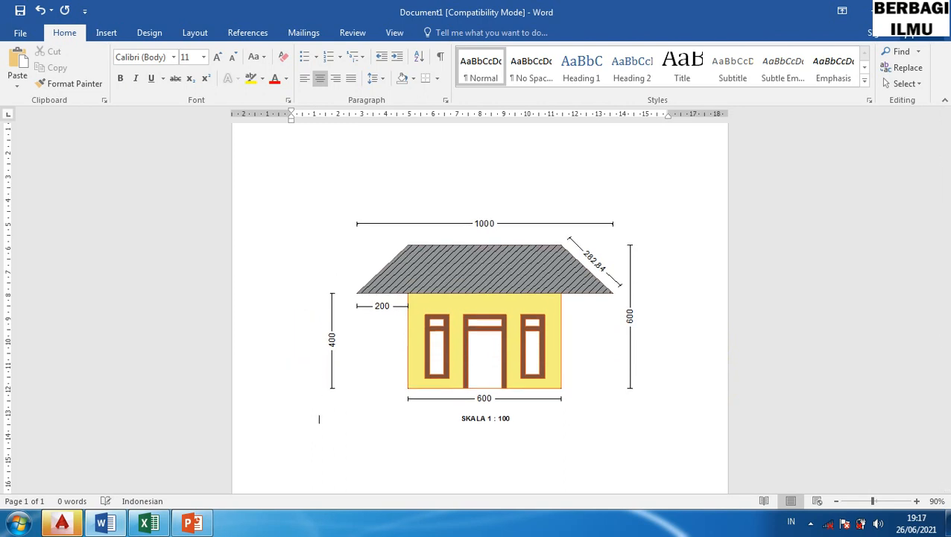
pyautogui.press('Return')
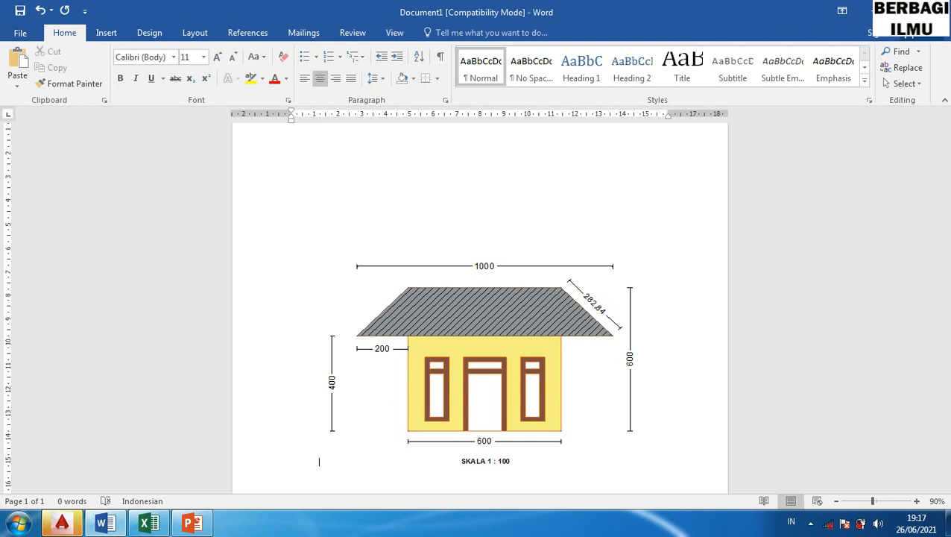
# - Adjust the blank lines above the house drawing, removing them all so that it starts at the page's top margin
pyautogui.press('BackSpace')
pyautogui.press('BackSpace')
pyautogui.press('BackSpace')
pyautogui.press('BackSpace')
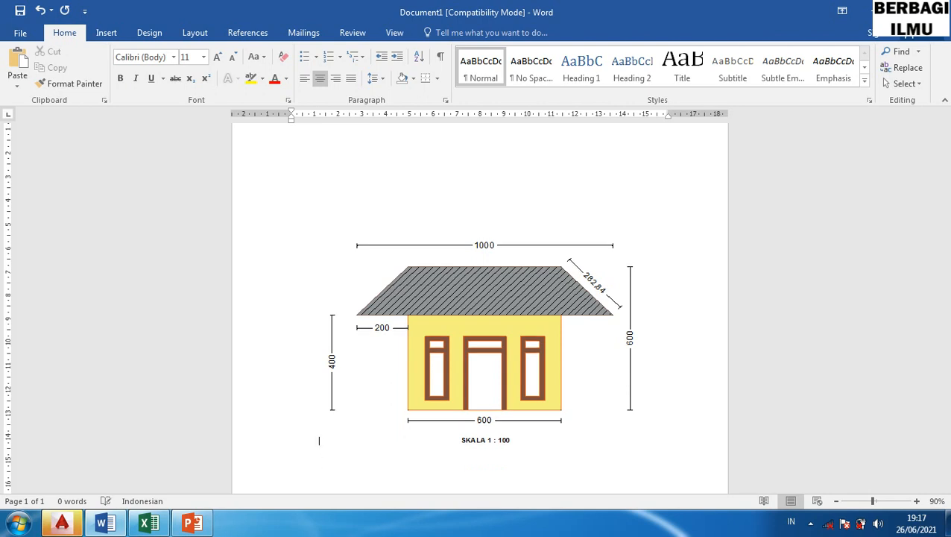
pyautogui.press('BackSpace')
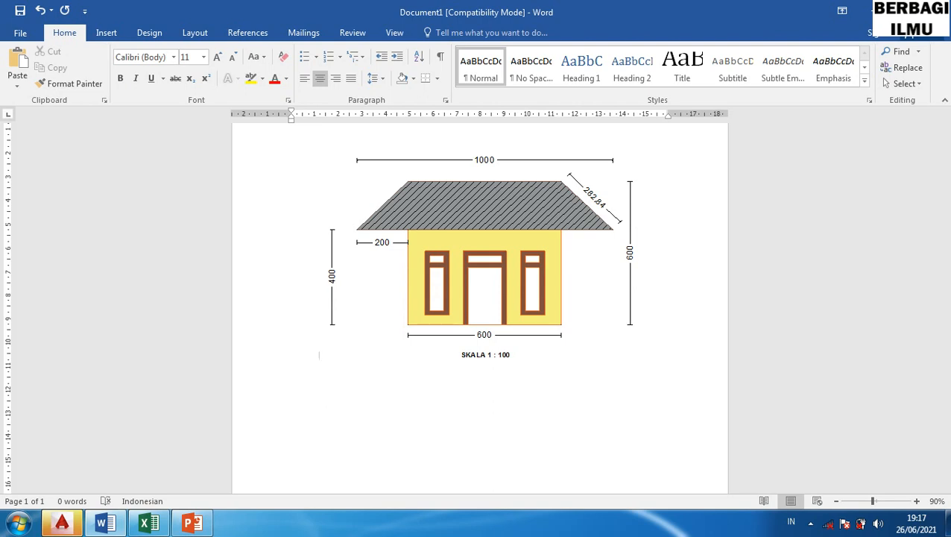
pyautogui.press('BackSpace')
pyautogui.press('Return')
pyautogui.press('Return')
pyautogui.press('Return')
pyautogui.press('Return')
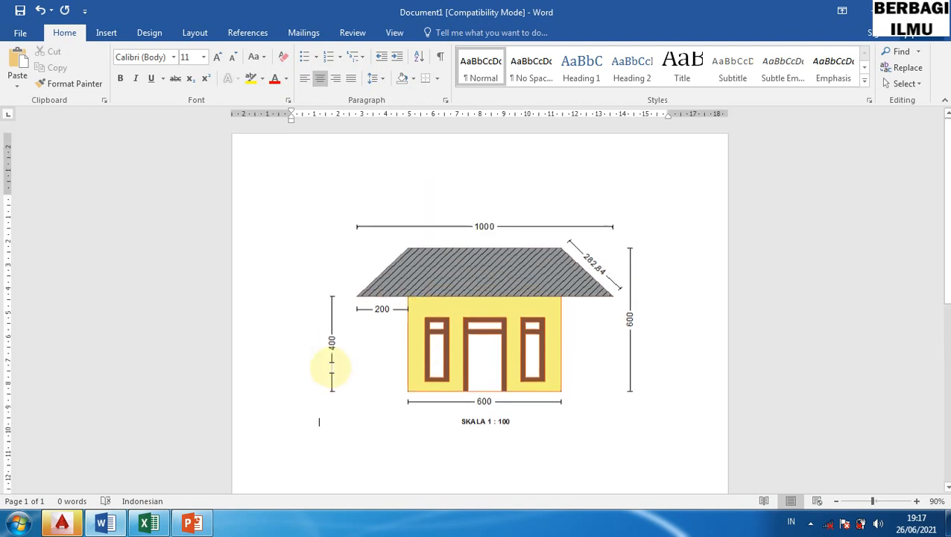
pyautogui.press('BackSpace')
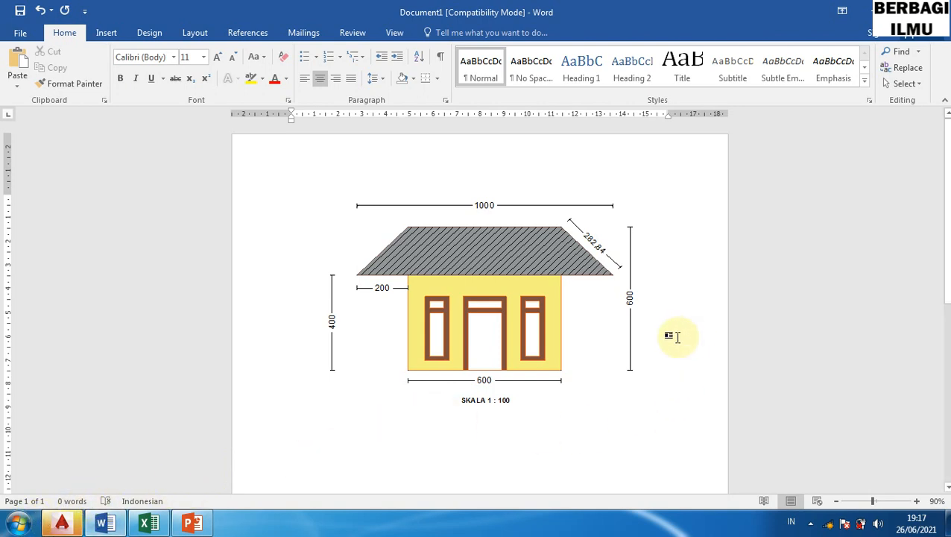
# - Open the embedded house drawing object for editing in AutoCAD
pyautogui.scroll(-1, 671, 333)
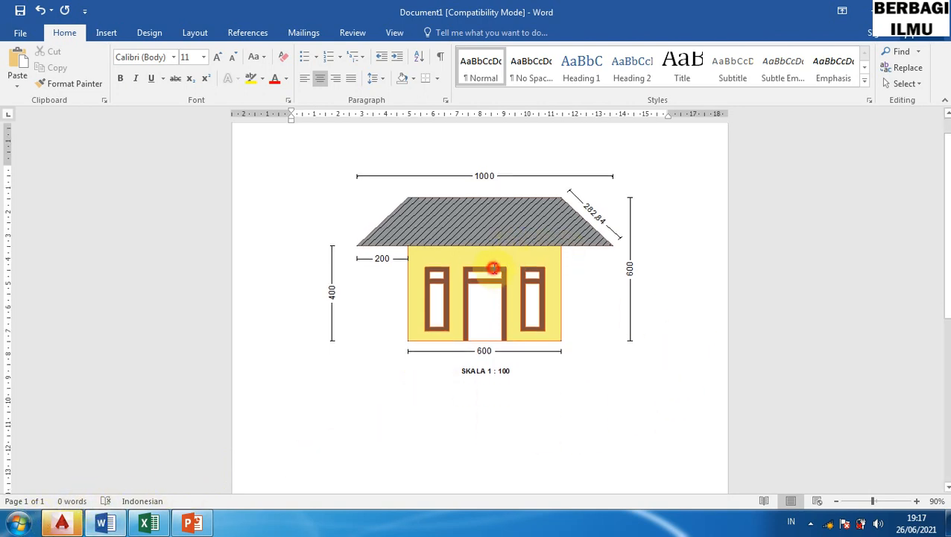
pyautogui.click(493, 268)
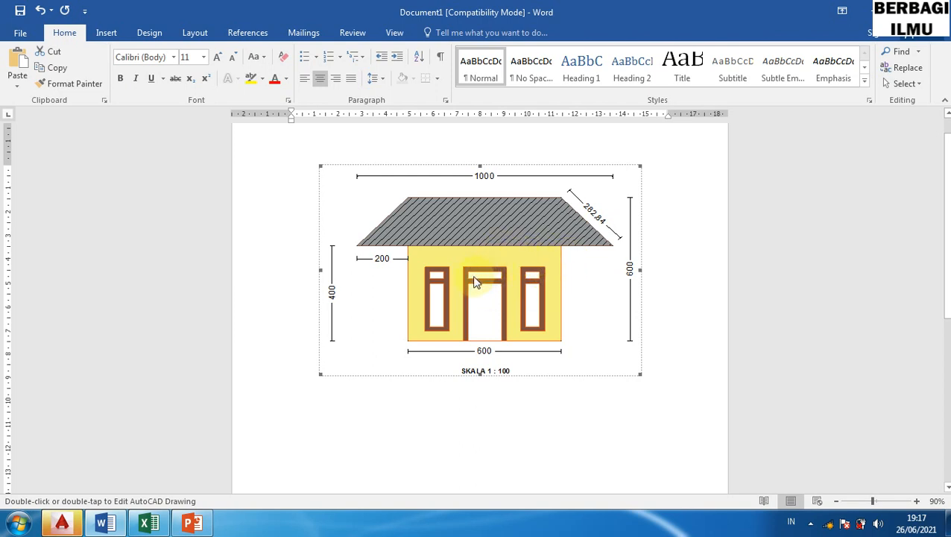
pyautogui.rightClick(520, 275)
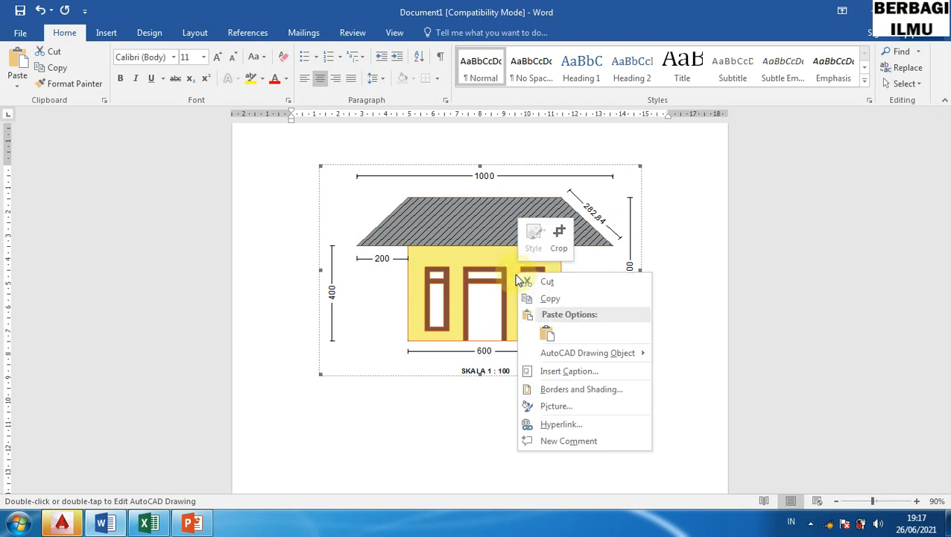
pyautogui.moveTo(555, 354)
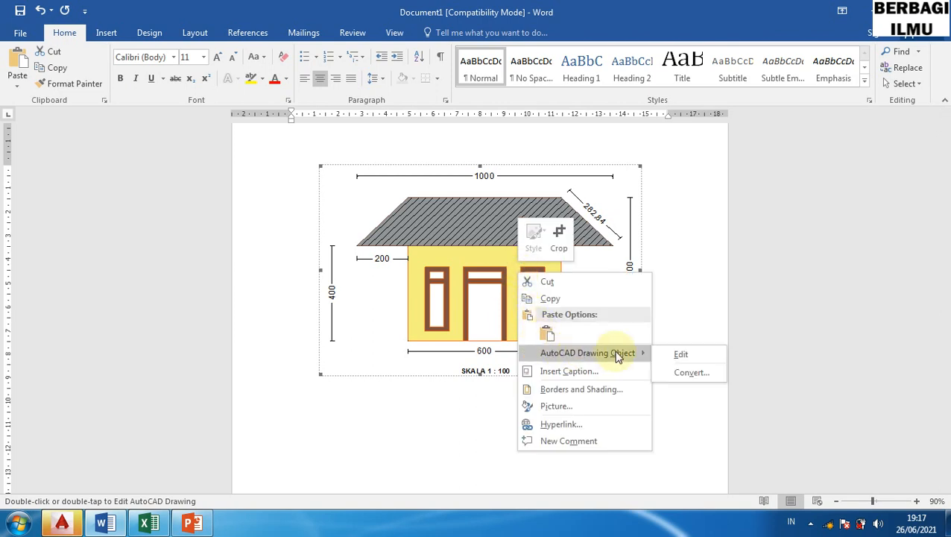
pyautogui.click(680, 355)
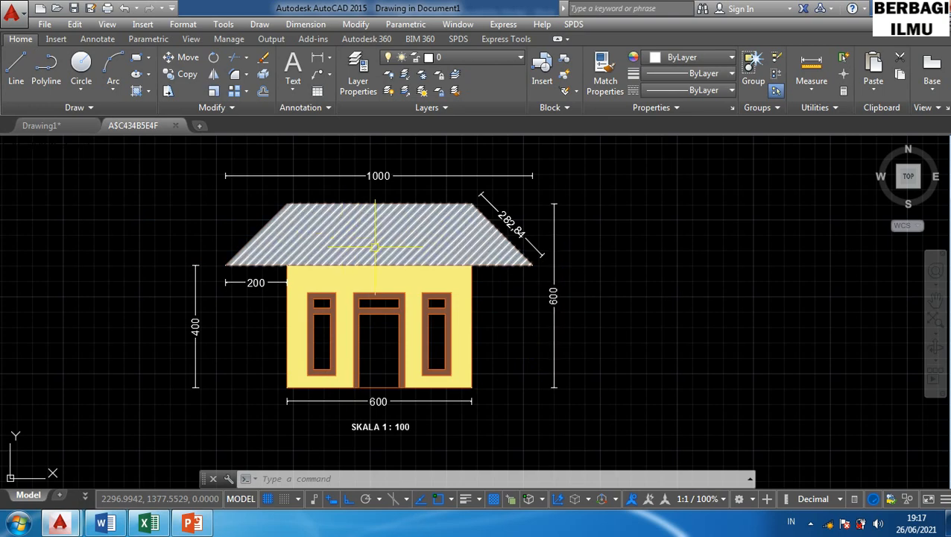
# - Delete the roof's diagonal-line hatch and save the embedded drawing
pyautogui.click(421, 239)
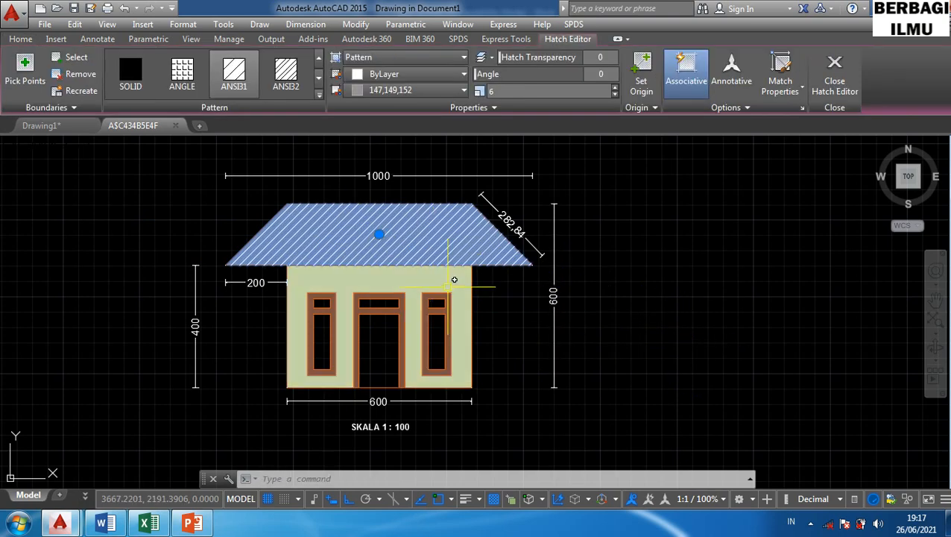
pyautogui.moveTo(454, 280)
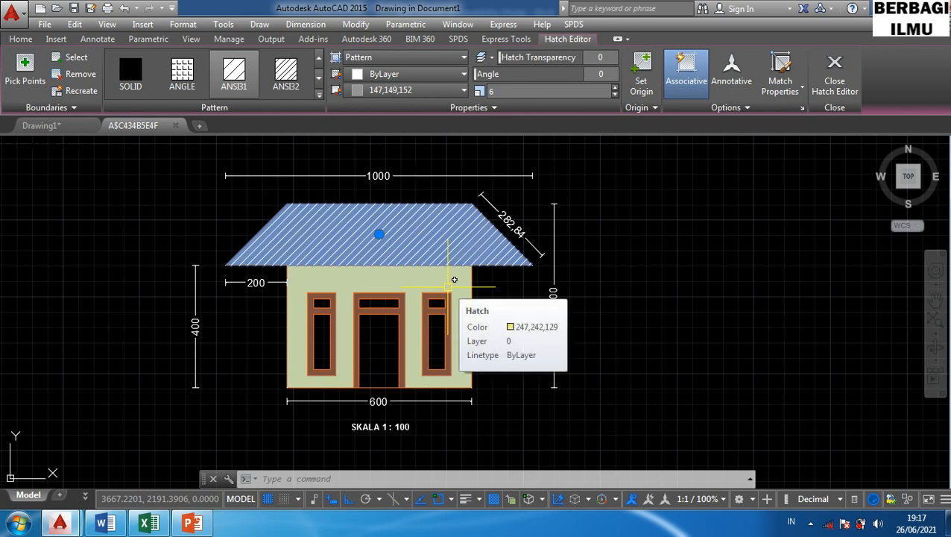
pyautogui.press('Delete')
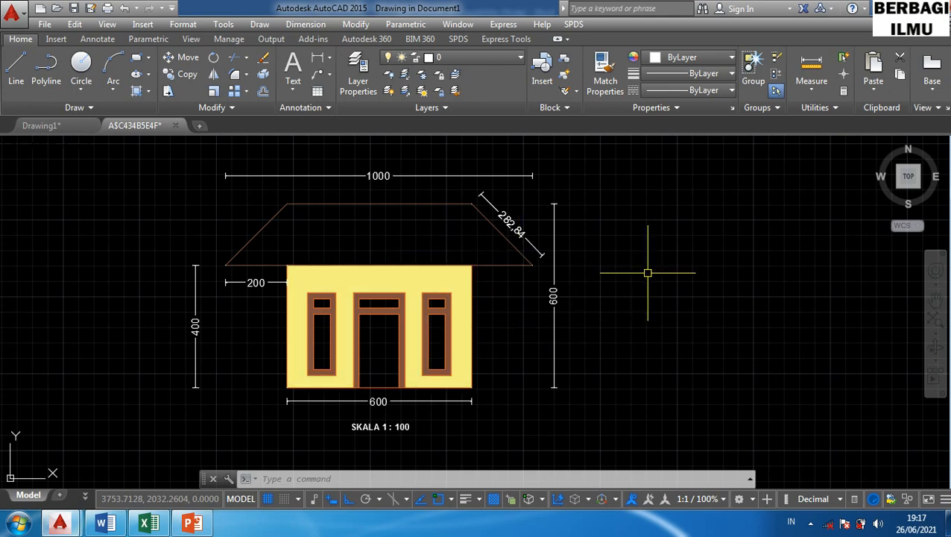
pyautogui.hotkey('ctrl', 's')
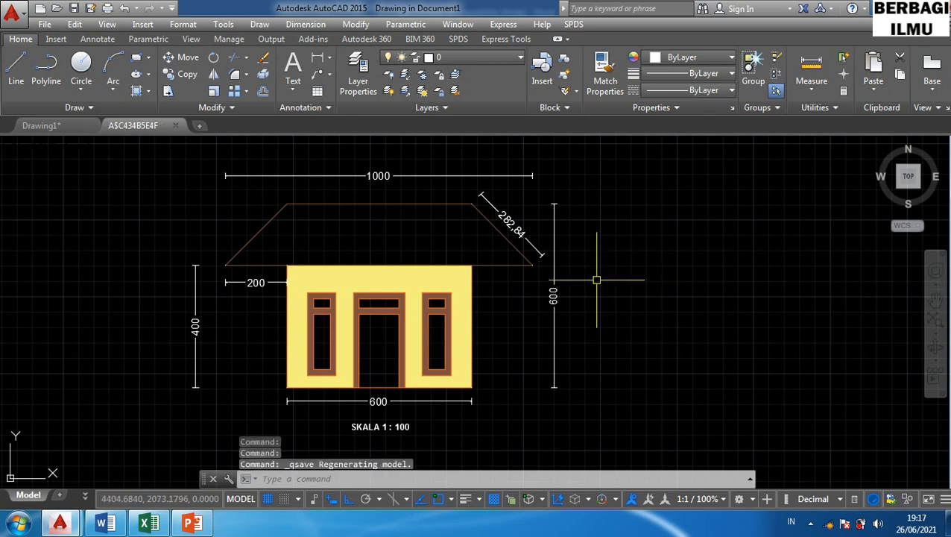
pyautogui.click(14, 14)
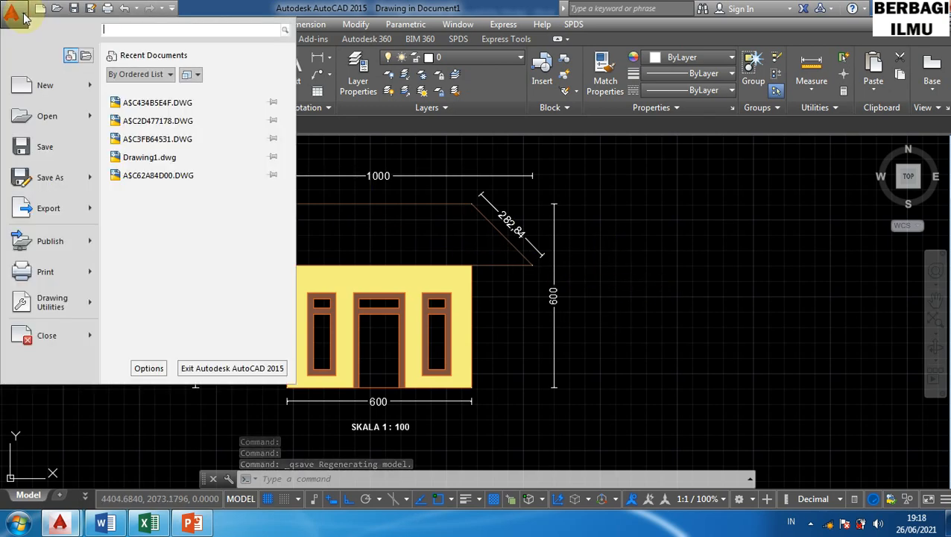
pyautogui.click(34, 147)
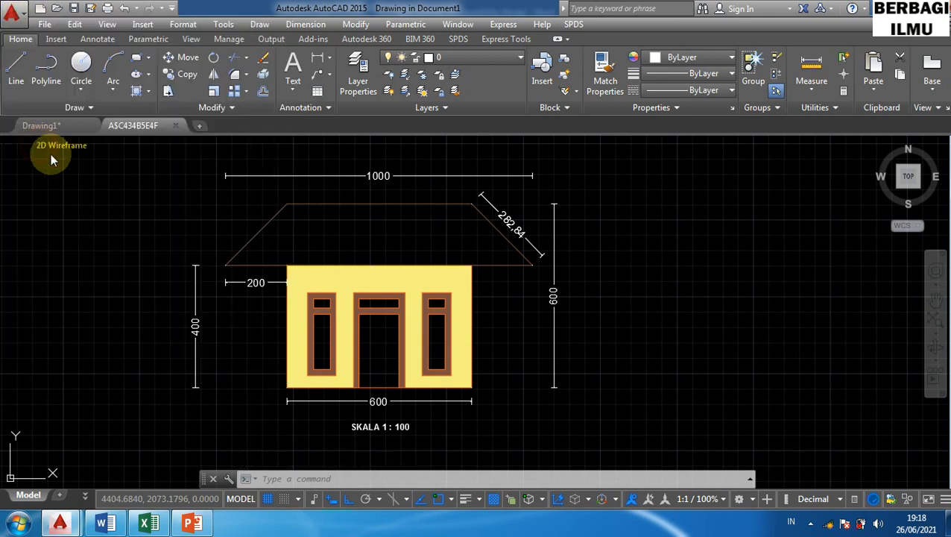
# - Switch back to the Word document and convert the edited drawing object to the AutoCAD Drawing type
pyautogui.click(106, 524)
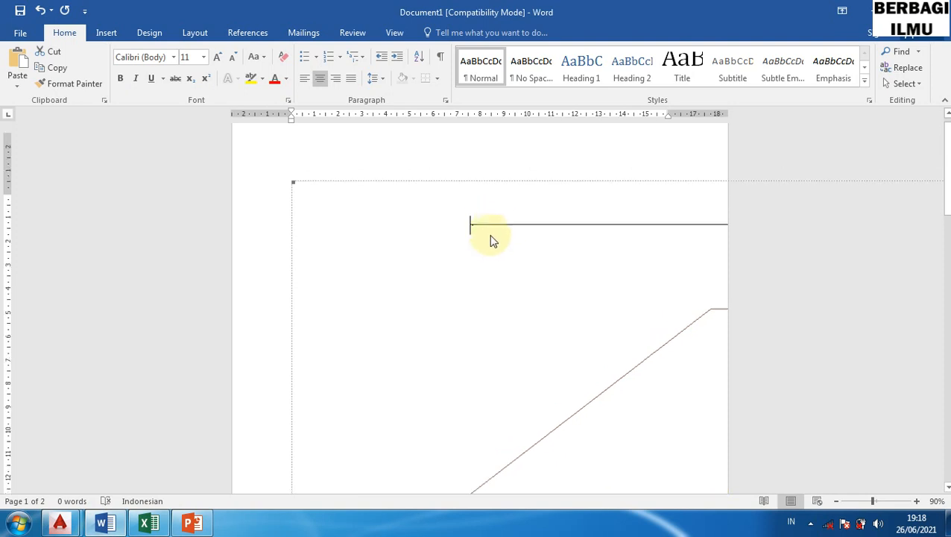
pyautogui.scroll(-5, 491, 240)
pyautogui.scroll(-5, 489, 249)
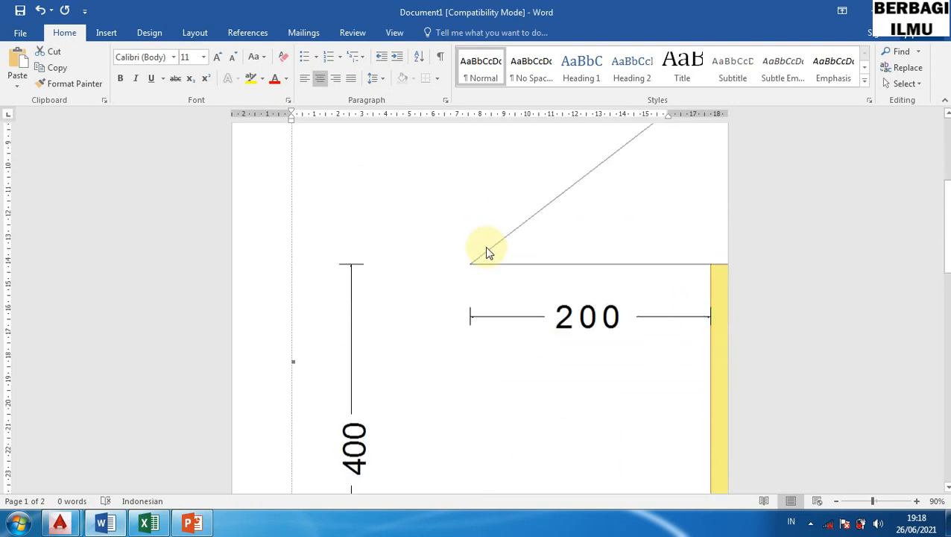
pyautogui.scroll(5, 483, 254)
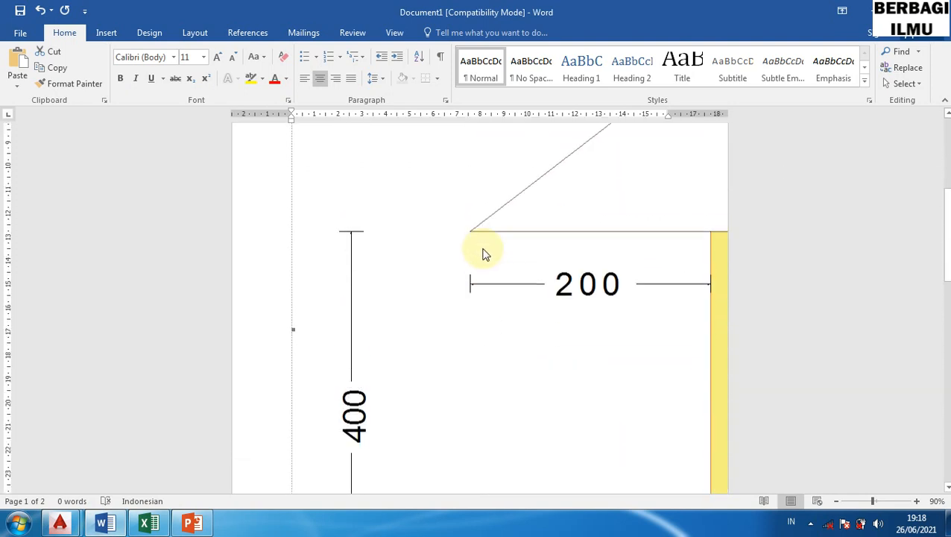
pyautogui.scroll(3, 481, 254)
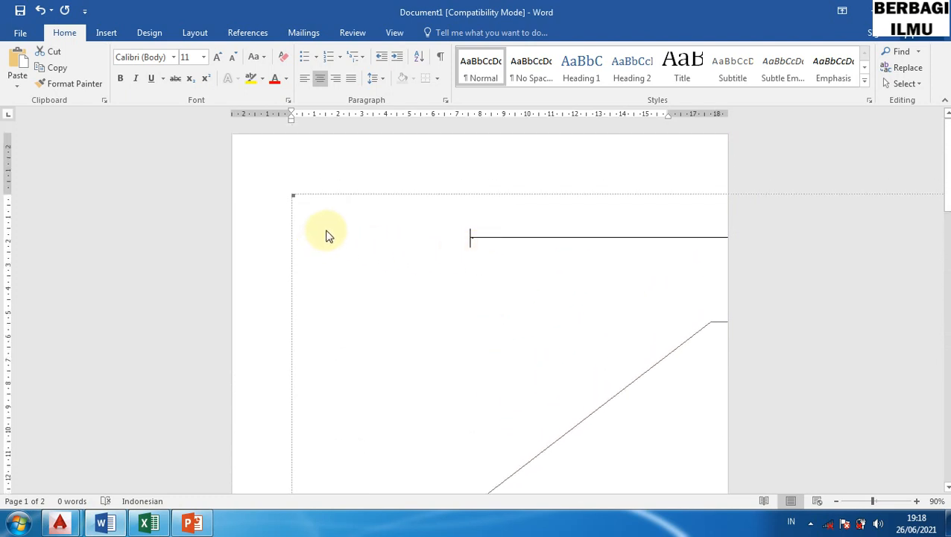
pyautogui.rightClick(375, 270)
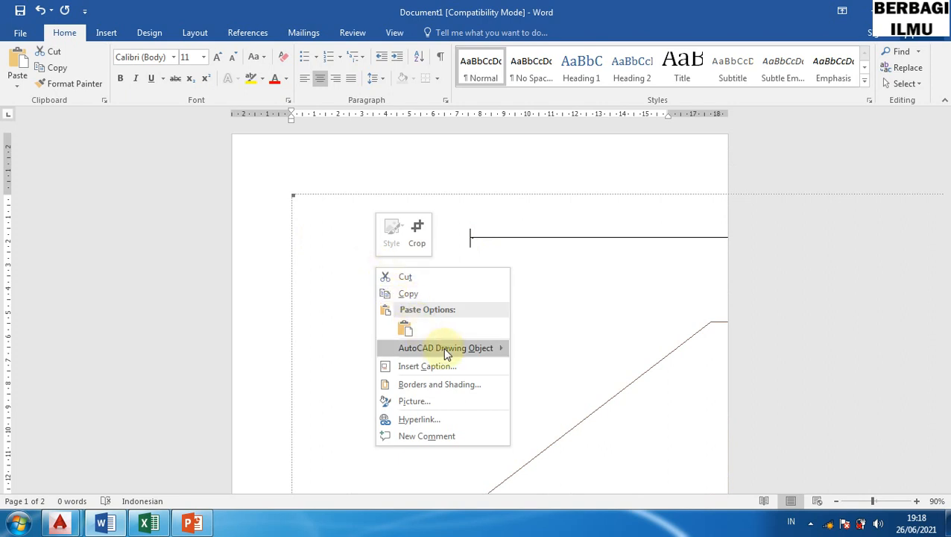
pyautogui.moveTo(445, 352)
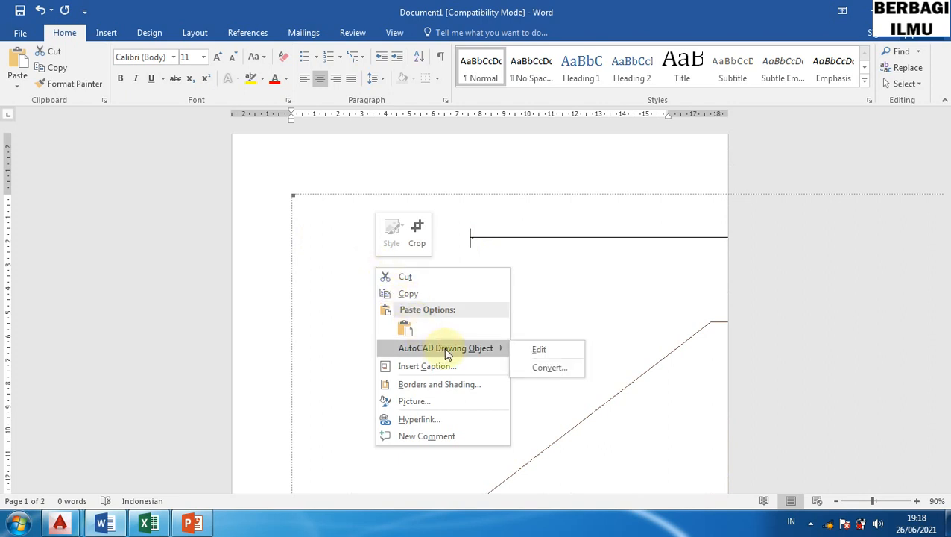
pyautogui.click(550, 370)
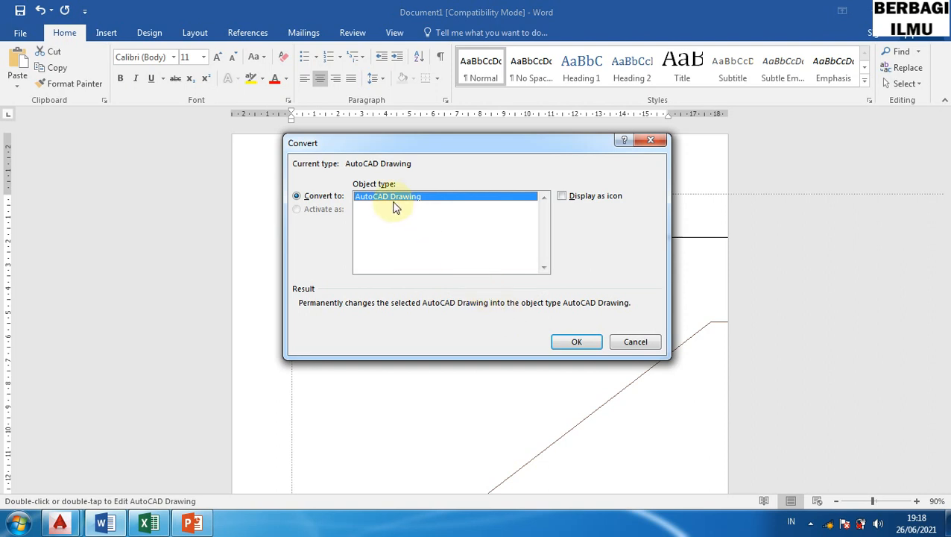
pyautogui.click(572, 344)
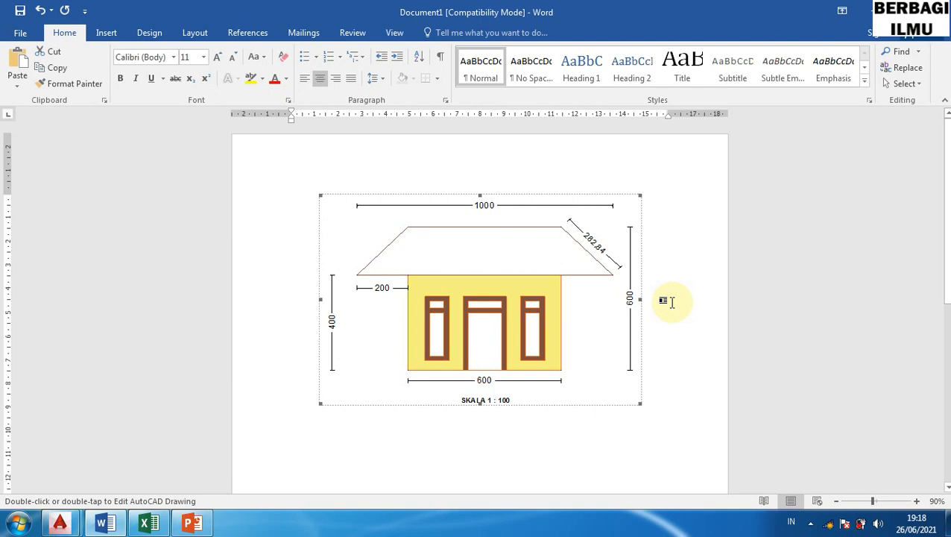
pyautogui.scroll(-1, 669, 301)
pyautogui.scroll(-1, 664, 368)
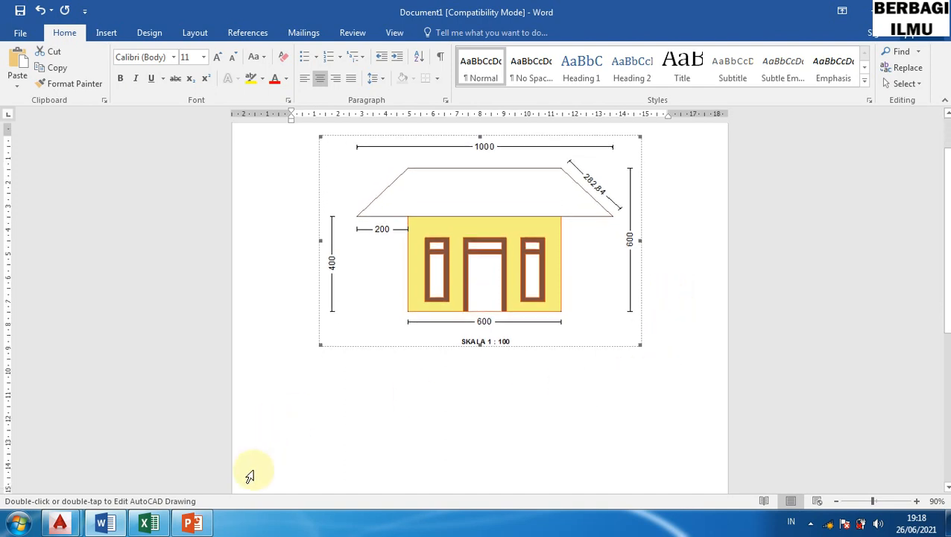
# - Switch to the Drawing1.dwg window in AutoCAD
pyautogui.moveTo(61, 524)
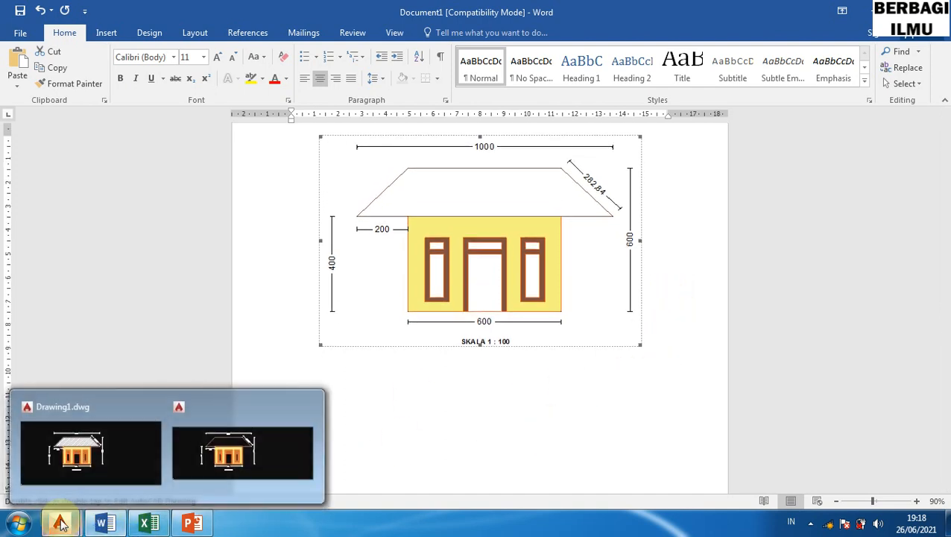
pyautogui.click(58, 440)
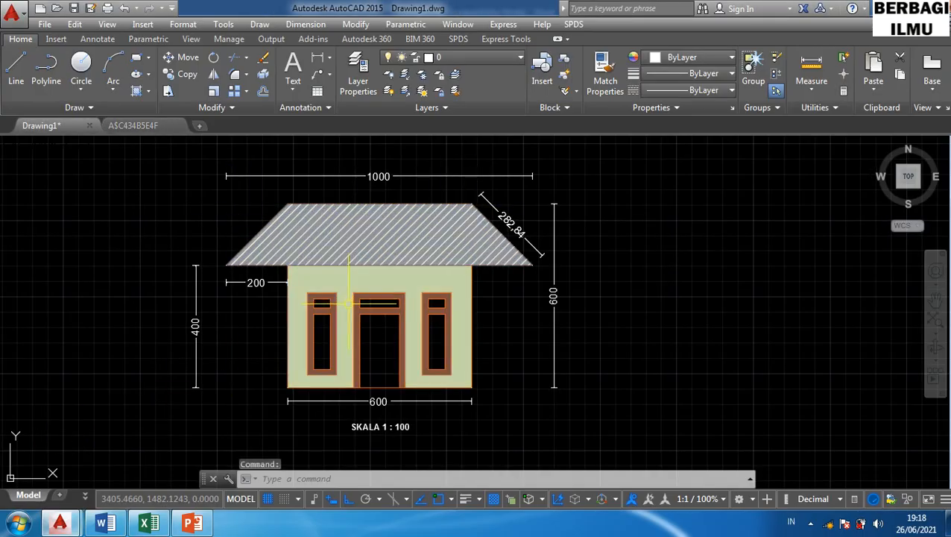
pyautogui.click(586, 443)
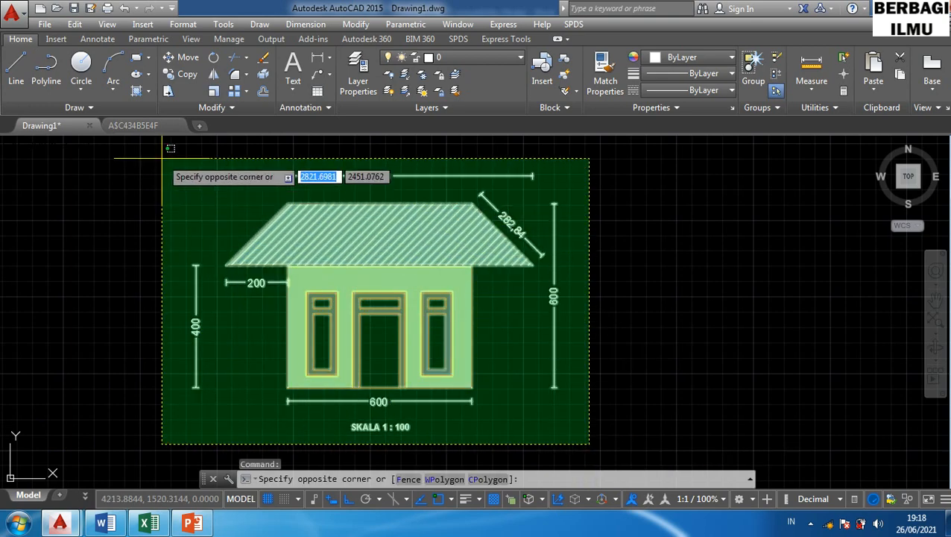
pyautogui.click(163, 158)
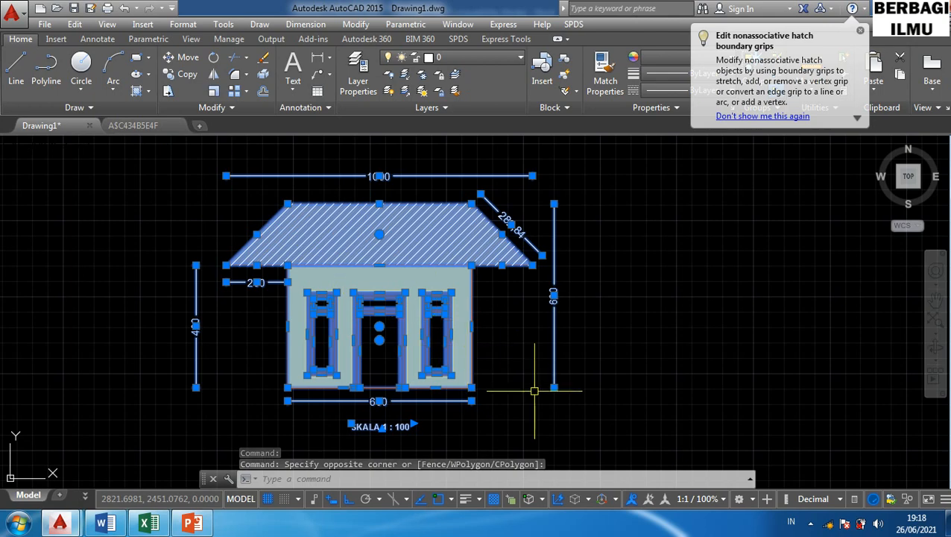
pyautogui.press('Escape')
pyautogui.click(613, 454)
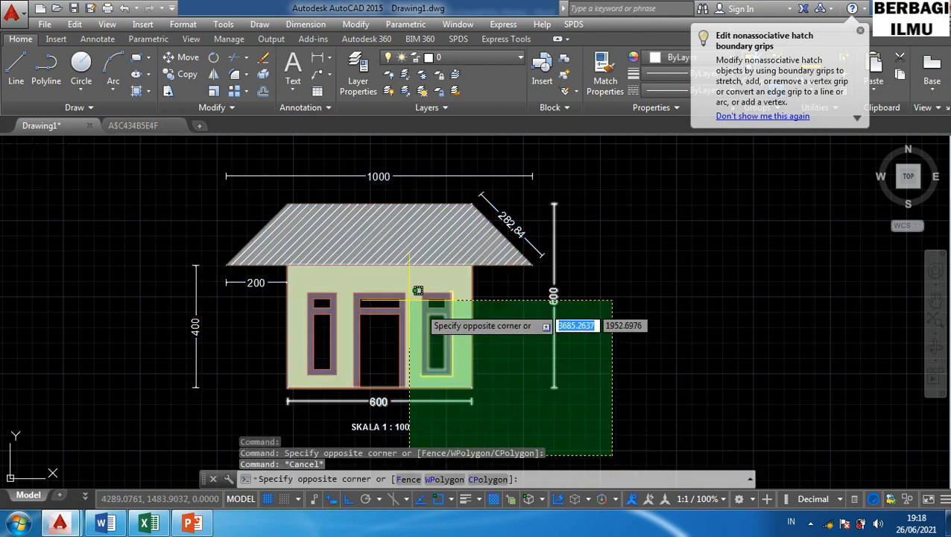
pyautogui.click(144, 147)
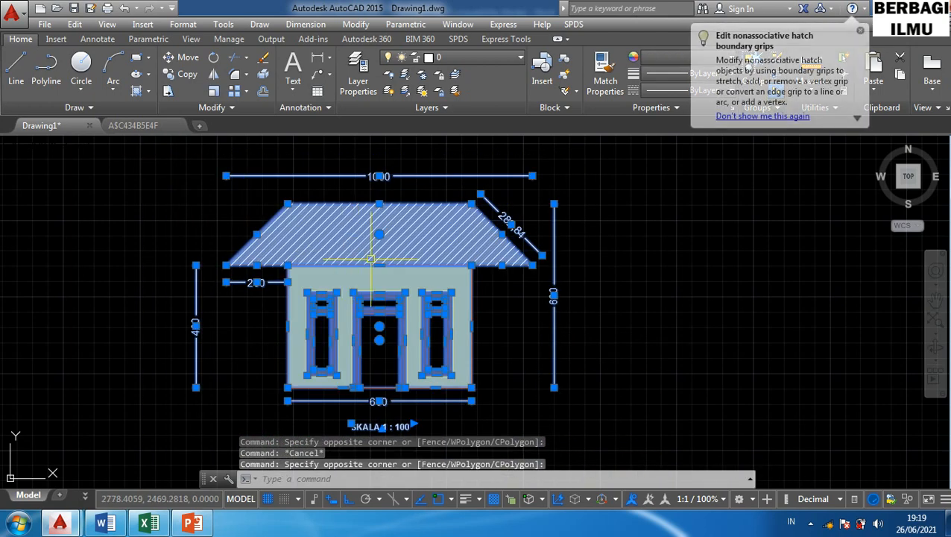
pyautogui.press('Escape')
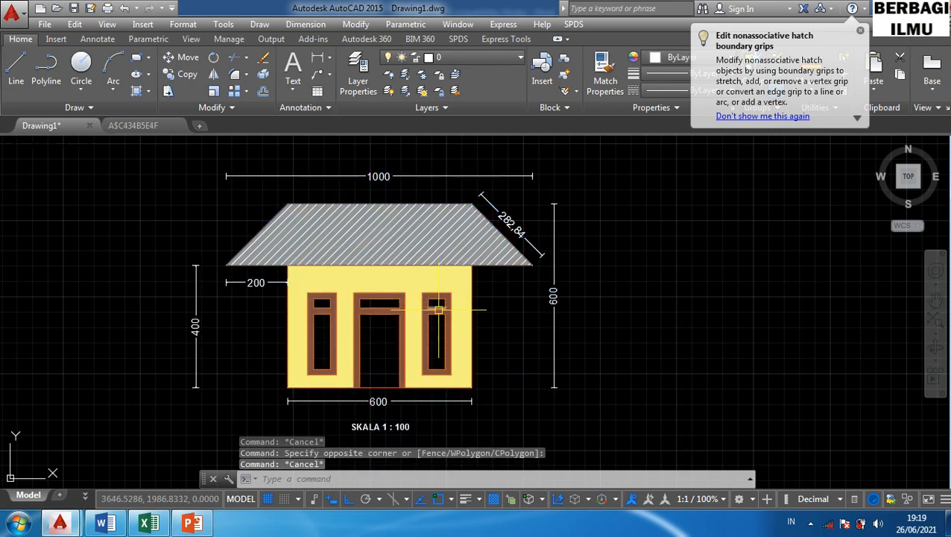
# - Select the entire house drawing with all its dimensions and copy it to the clipboard
pyautogui.hotkey('ctrl', 'a')
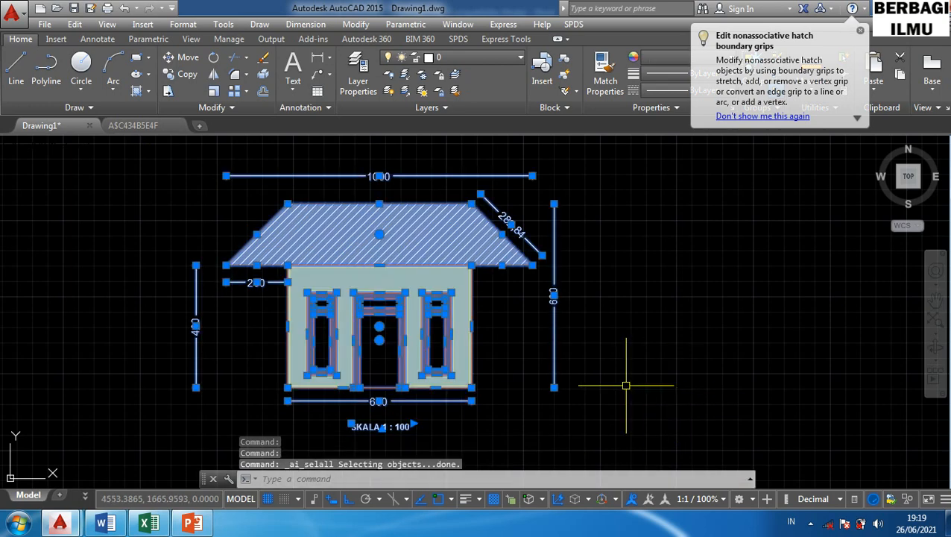
pyautogui.rightClick(402, 235)
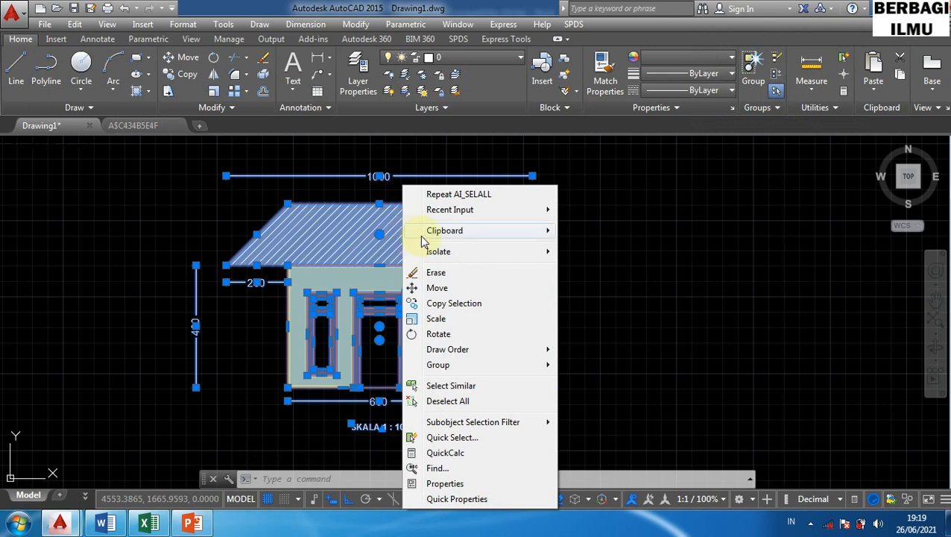
pyautogui.moveTo(424, 236)
pyautogui.click(588, 248)
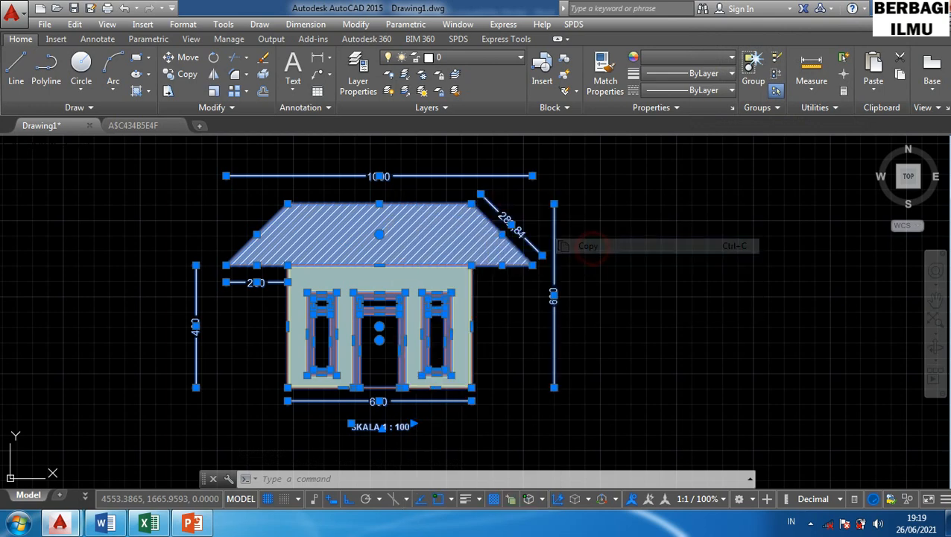
# - Switch back to the Word document and paste the copied drawing below the first house as a Picture (Windows Metafile)
pyautogui.click(104, 526)
pyautogui.click(110, 526)
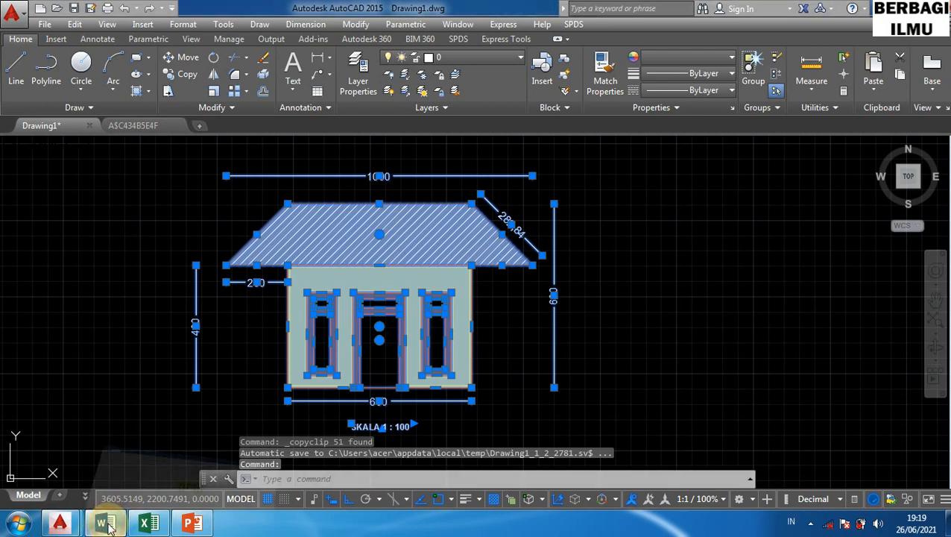
pyautogui.hotkey('ctrl', 'v')
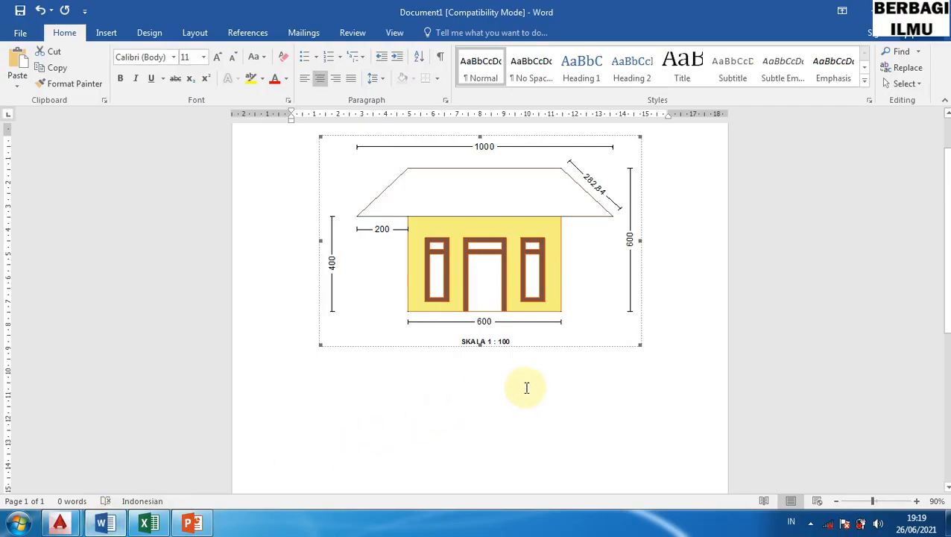
pyautogui.click(484, 385)
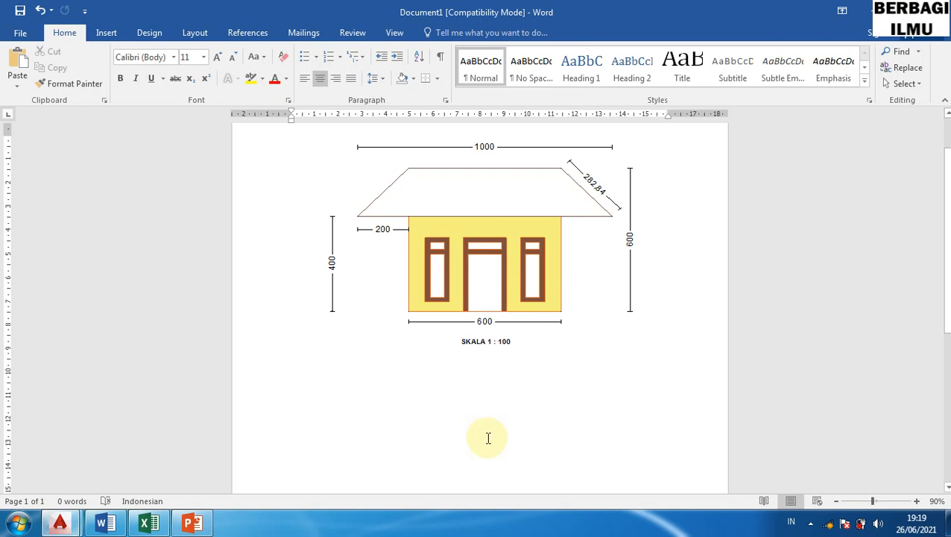
pyautogui.hotkey('ctrl', 'alt', 'v')
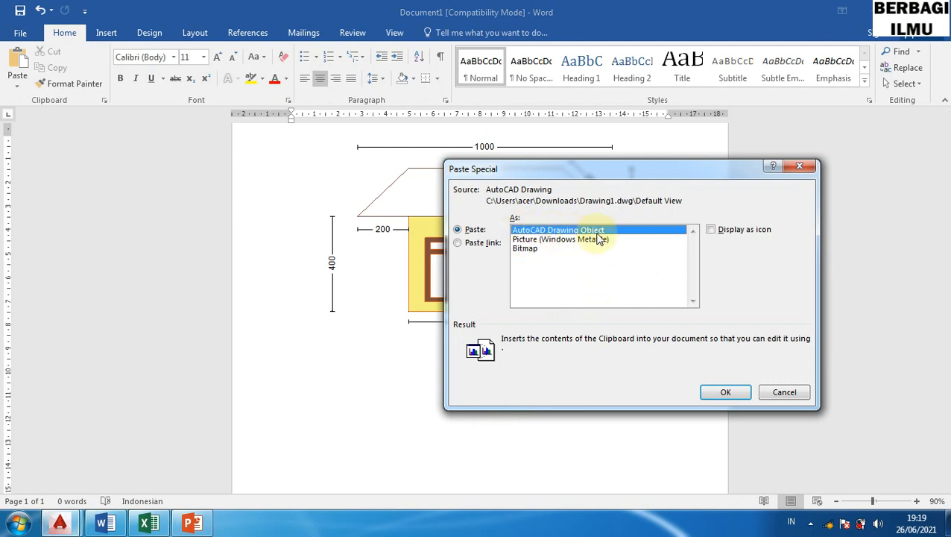
pyautogui.moveTo(625, 170)
pyautogui.mouseDown()
pyautogui.moveTo(672, 172)
pyautogui.moveTo(704, 362)
pyautogui.moveTo(695, 310)
pyautogui.moveTo(723, 311)
pyautogui.mouseUp()
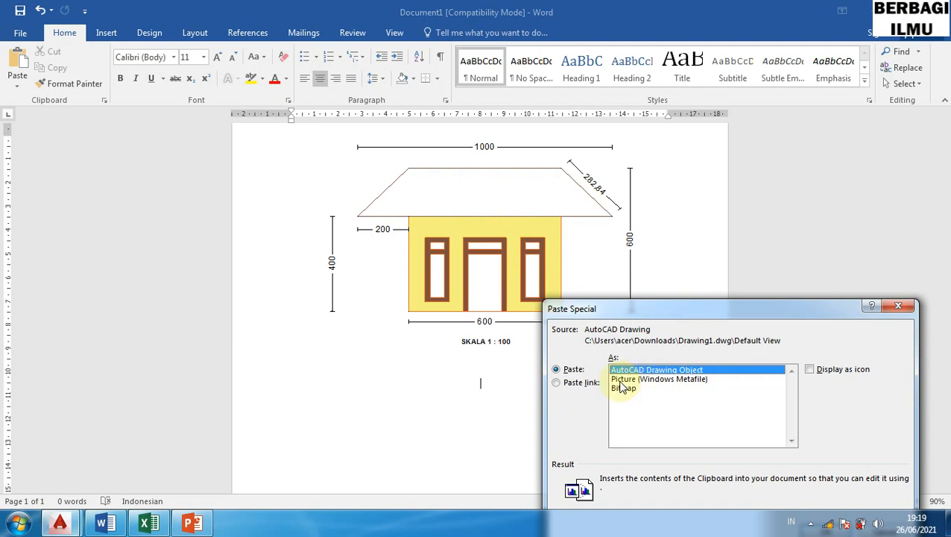
pyautogui.click(653, 380)
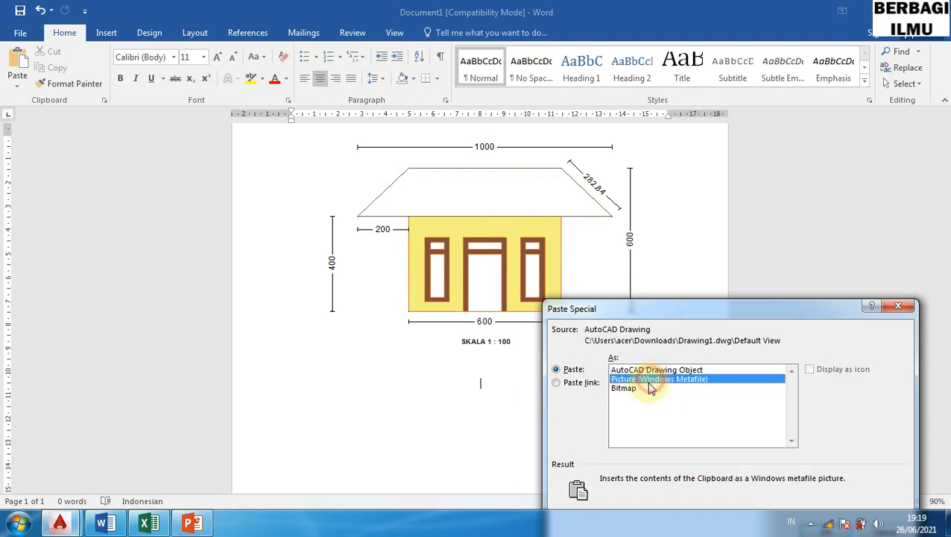
pyautogui.moveTo(699, 307); pyautogui.dragTo(733, 186)
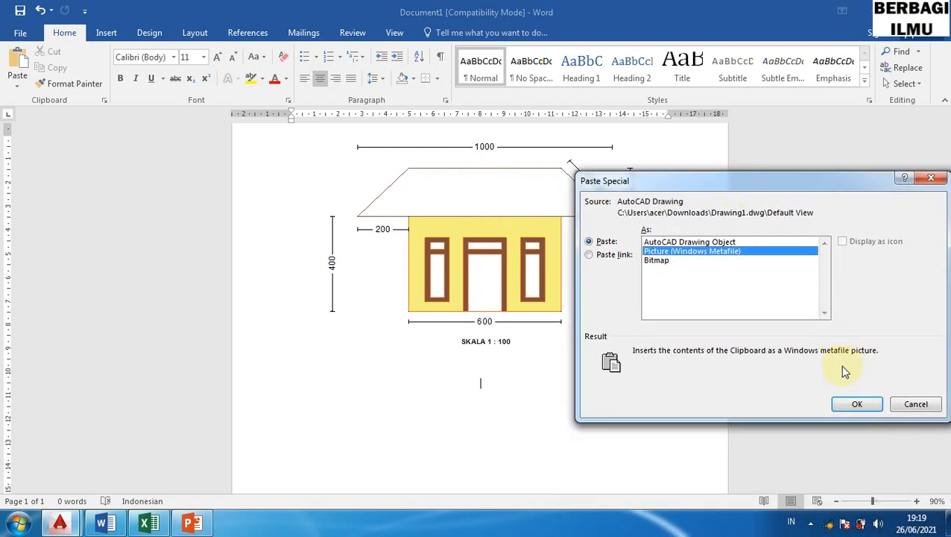
pyautogui.click(856, 404)
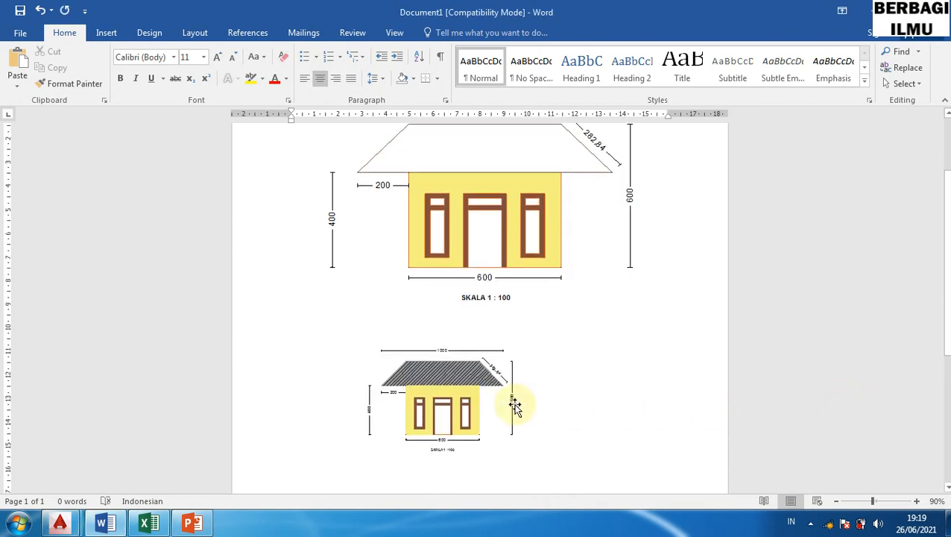
# - Enlarge the pasted house picture proportionally to about 17.73 cm wide and 6.59 cm high
pyautogui.scroll(-3, 492, 380)
pyautogui.click(438, 341)
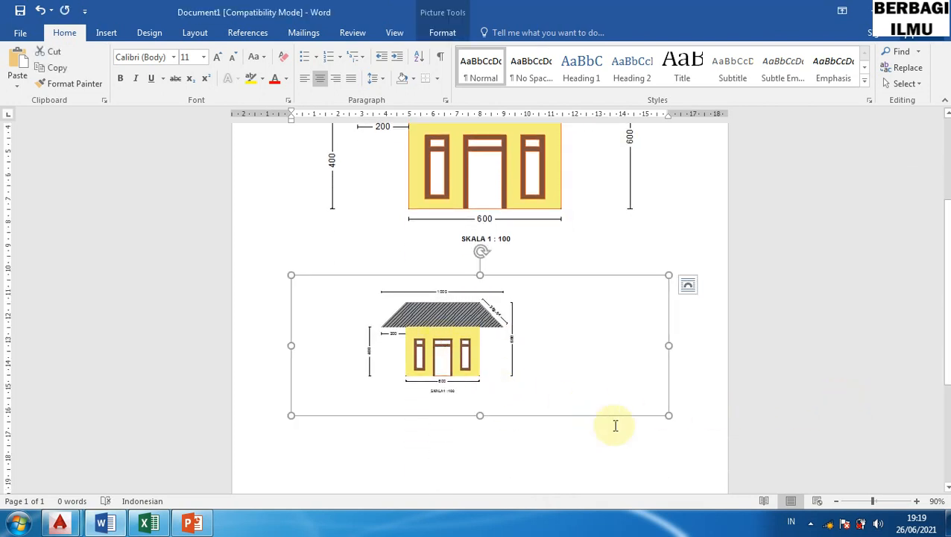
pyautogui.moveTo(667, 418); pyautogui.dragTo(685, 431)
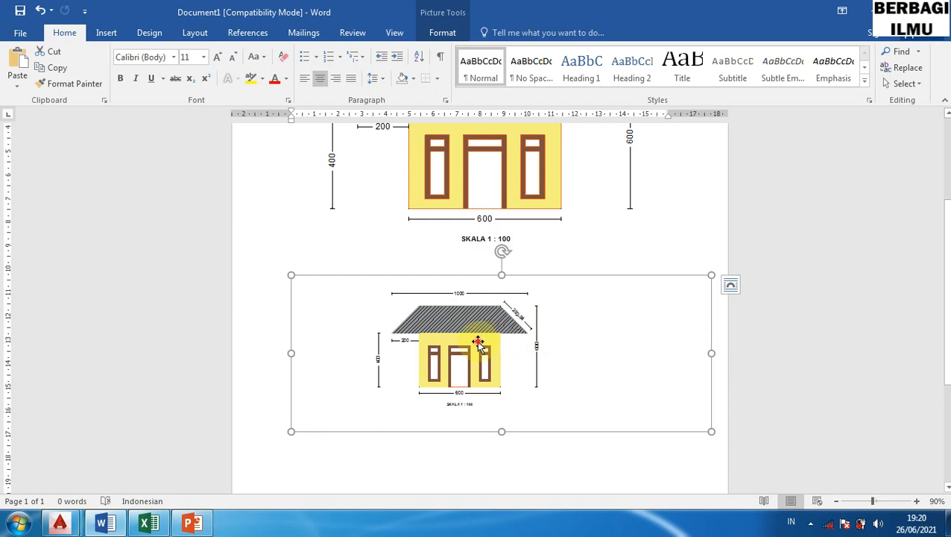
# - Crop the empty margins on all four sides of the pasted house picture, leaving about 7.14 by 5.23 cm
pyautogui.click(442, 33)
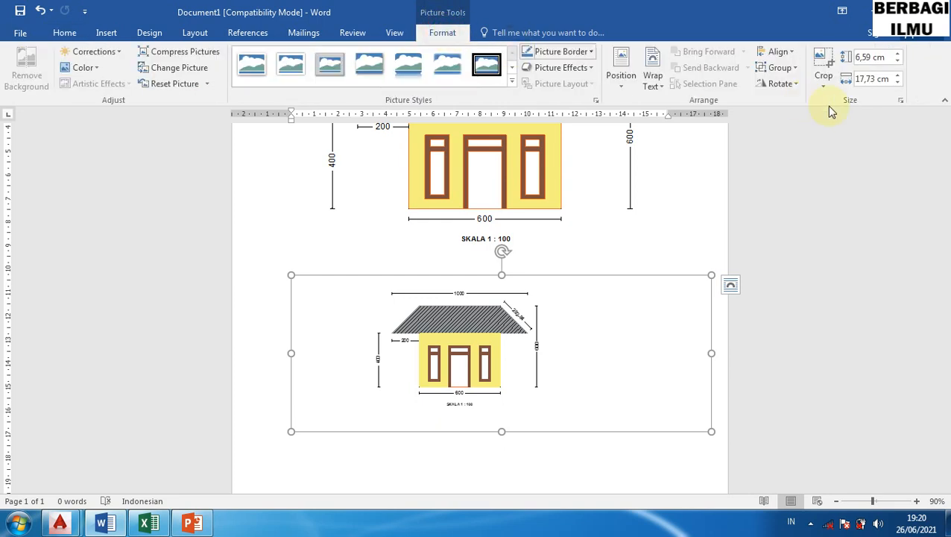
pyautogui.click(821, 65)
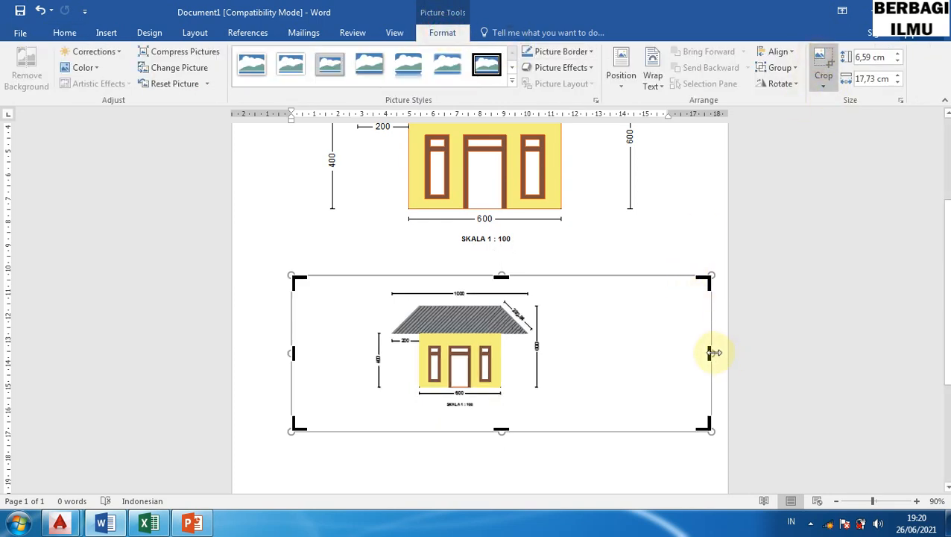
pyautogui.moveTo(709, 351); pyautogui.dragTo(541, 336)
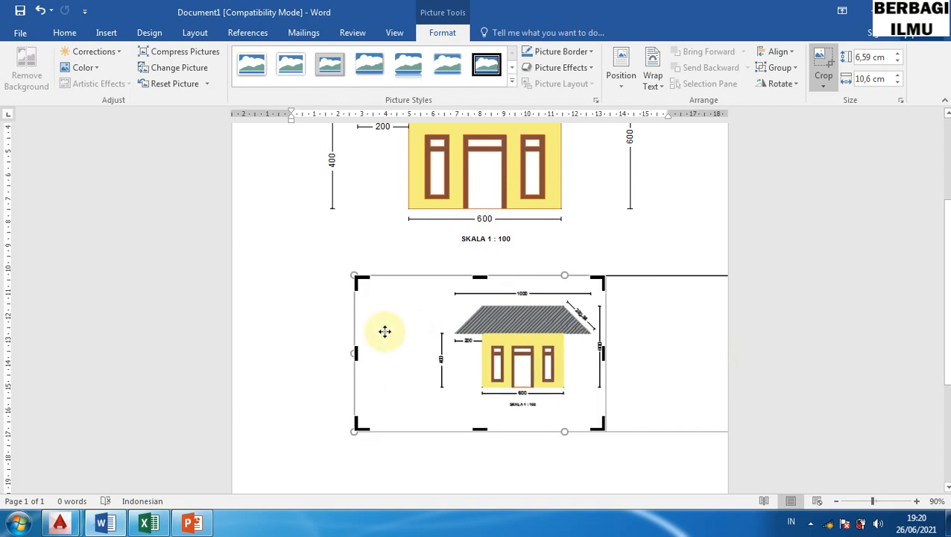
pyautogui.moveTo(358, 353); pyautogui.dragTo(438, 363)
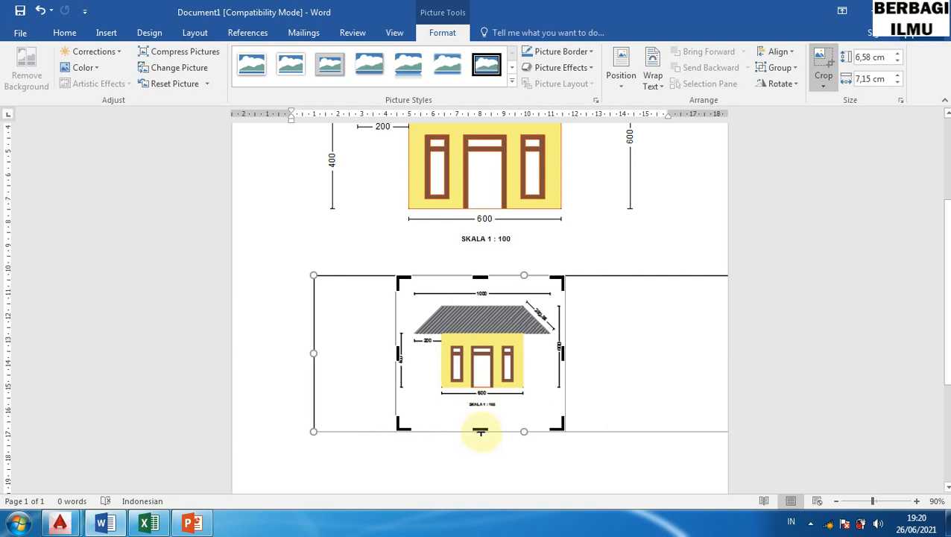
pyautogui.moveTo(480, 431); pyautogui.dragTo(481, 409)
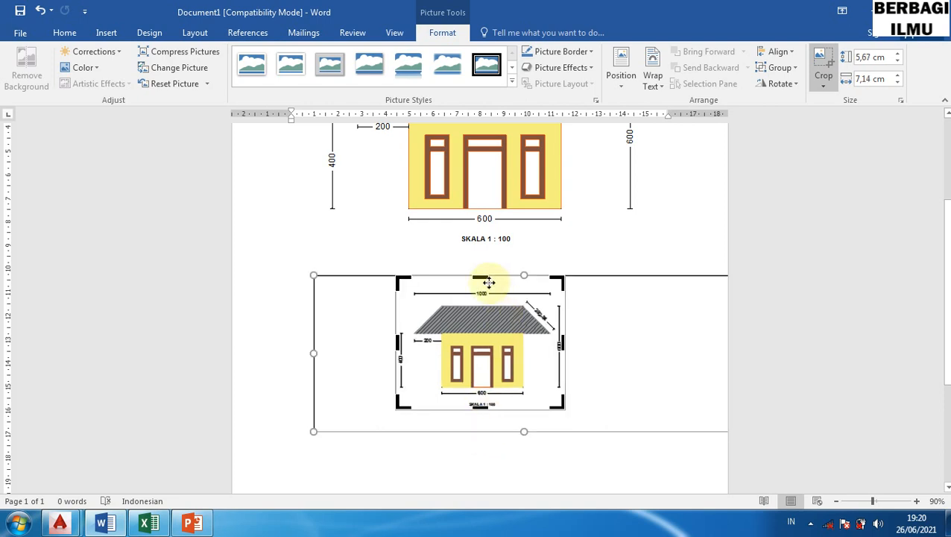
pyautogui.moveTo(485, 276); pyautogui.dragTo(485, 287)
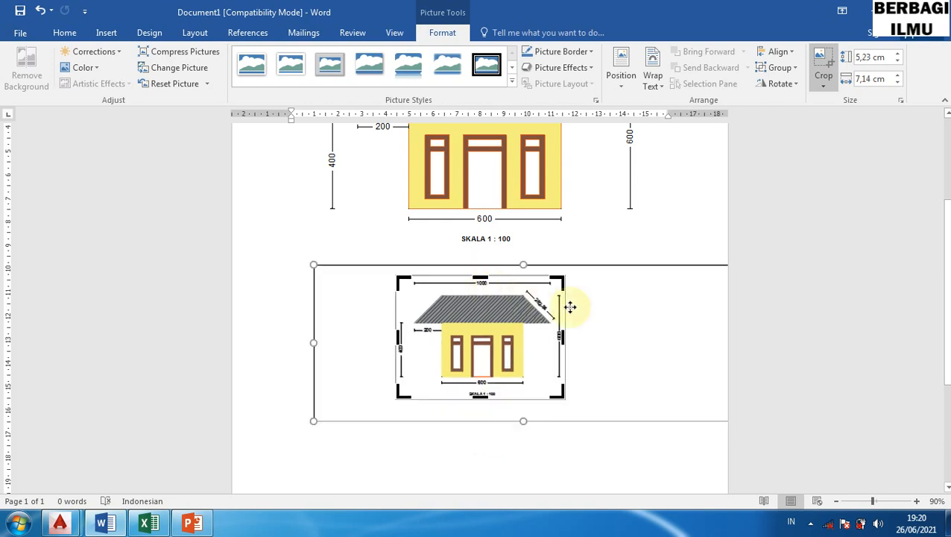
pyautogui.click(825, 66)
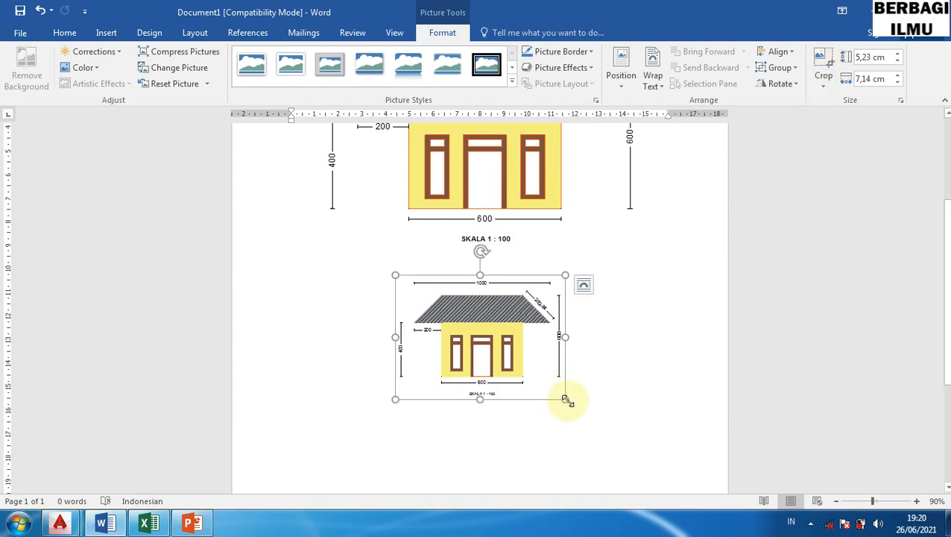
# - Enlarge the cropped house picture proportionally to about 14.17 cm wide and 10.37 cm high, and deselect it
pyautogui.moveTo(566, 400); pyautogui.dragTo(671, 487)
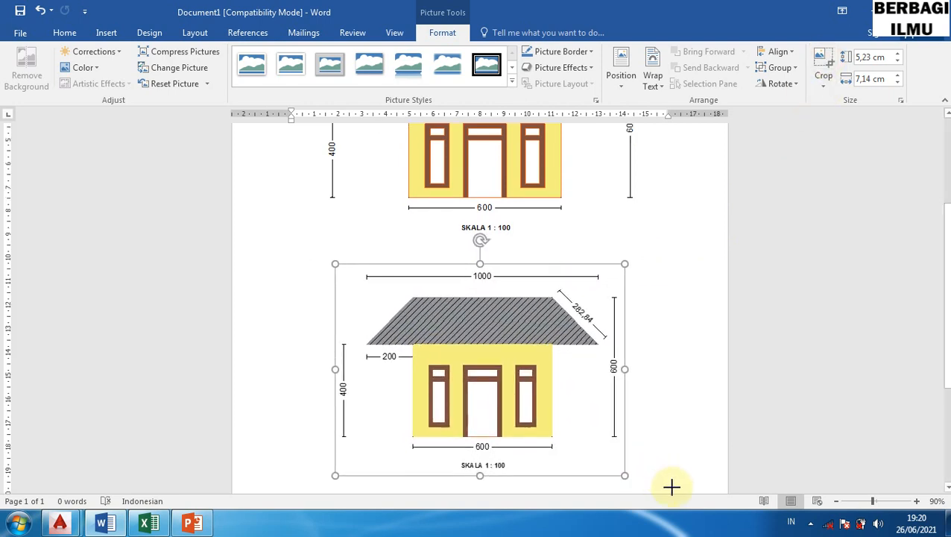
pyautogui.scroll(4, 654, 412)
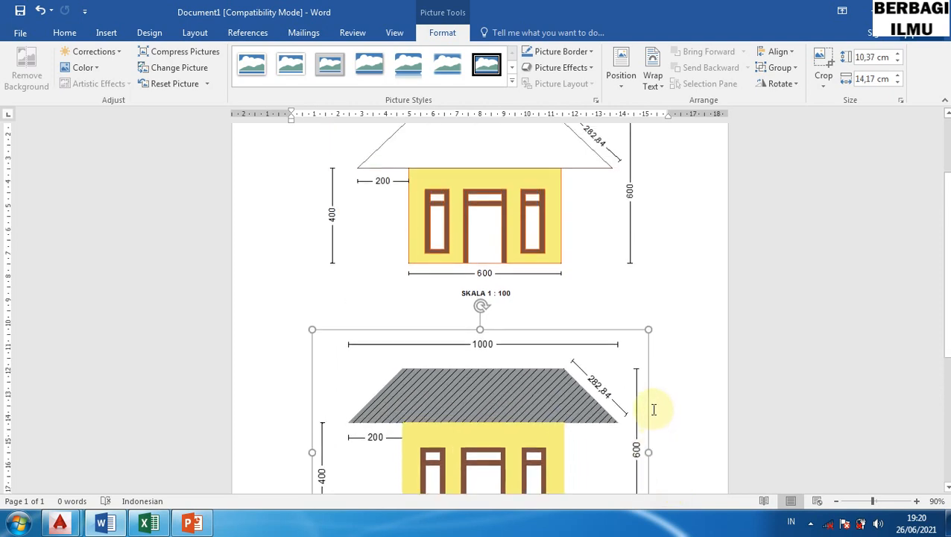
pyautogui.scroll(-5, 654, 411)
pyautogui.click(684, 361)
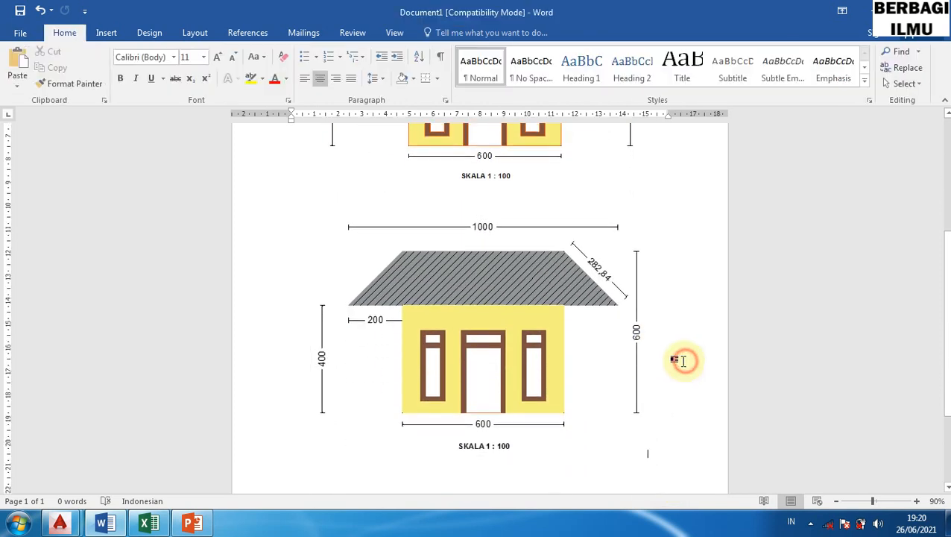
pyautogui.scroll(3, 682, 364)
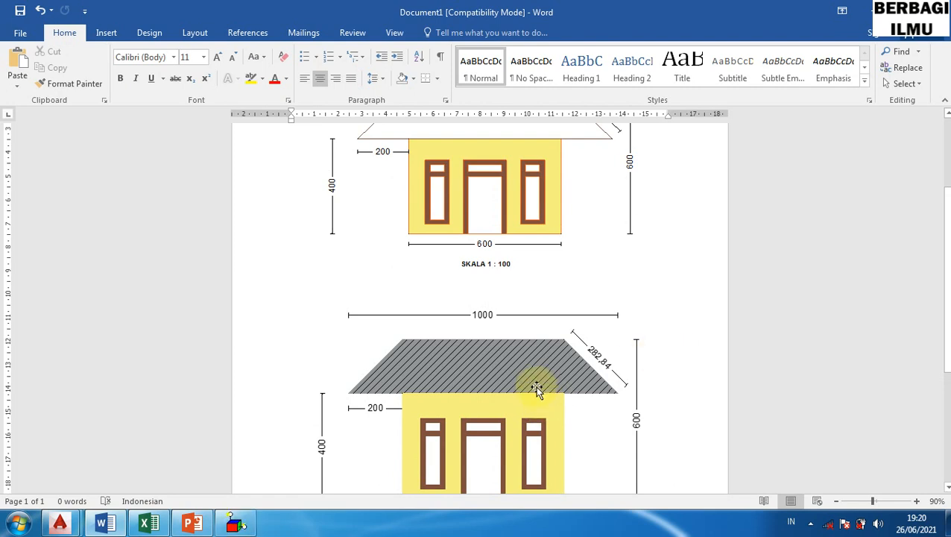
pyautogui.scroll(-1, 535, 386)
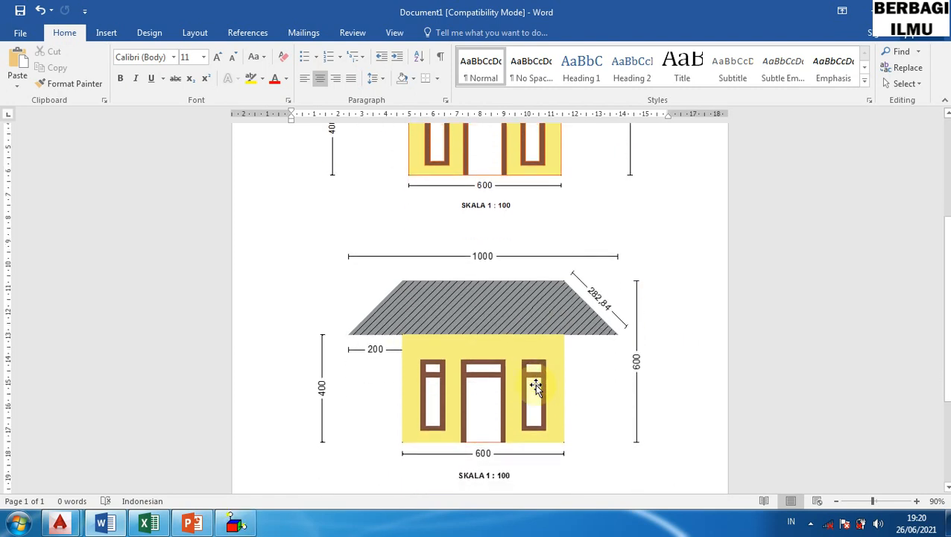
pyautogui.scroll(-3, 537, 386)
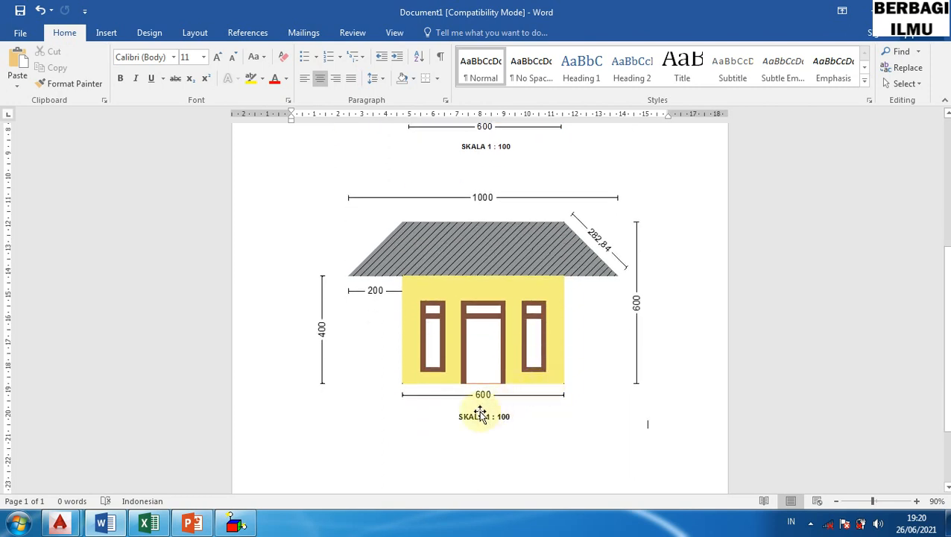
pyautogui.scroll(1, 488, 403)
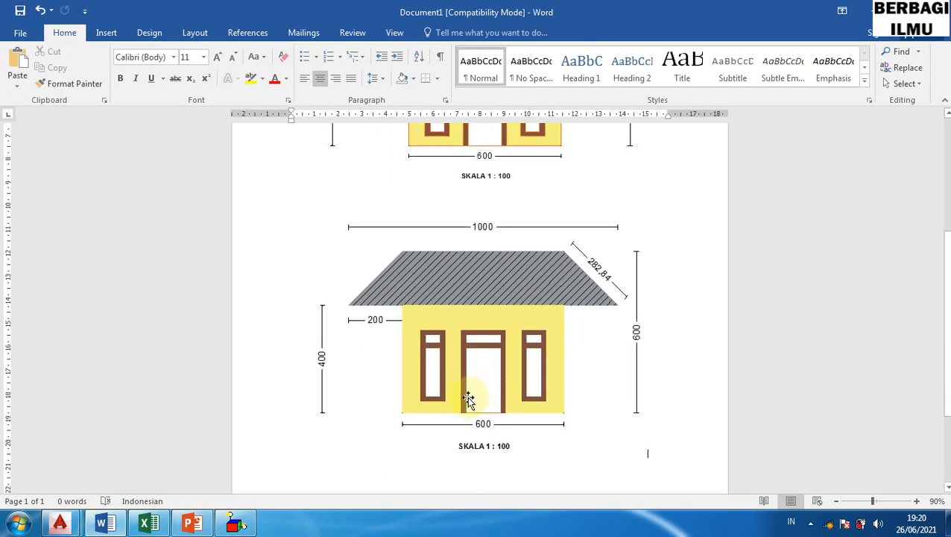
pyautogui.scroll(-1, 470, 395)
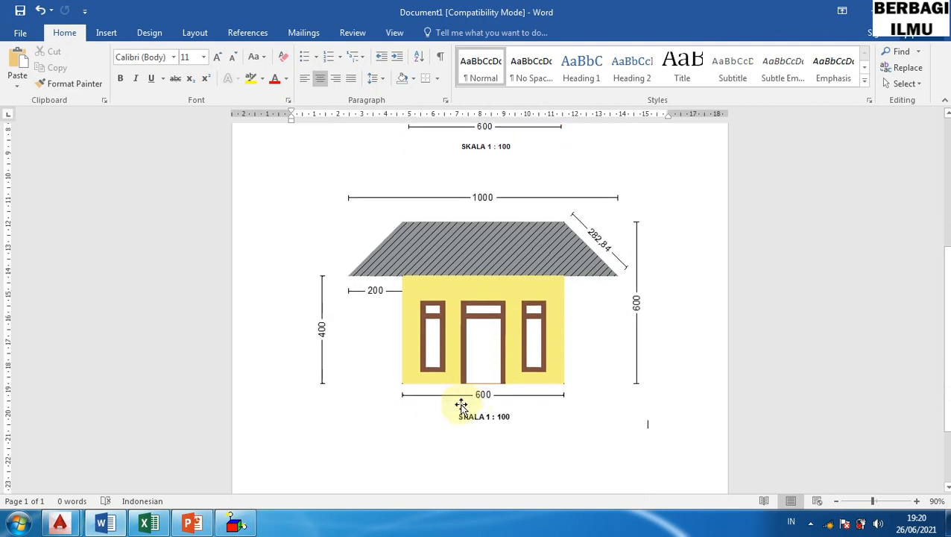
# - Compare the context options of the lower metafile house picture with the AutoCAD Drawing Object options of the upper embedded house
pyautogui.rightClick(510, 293)
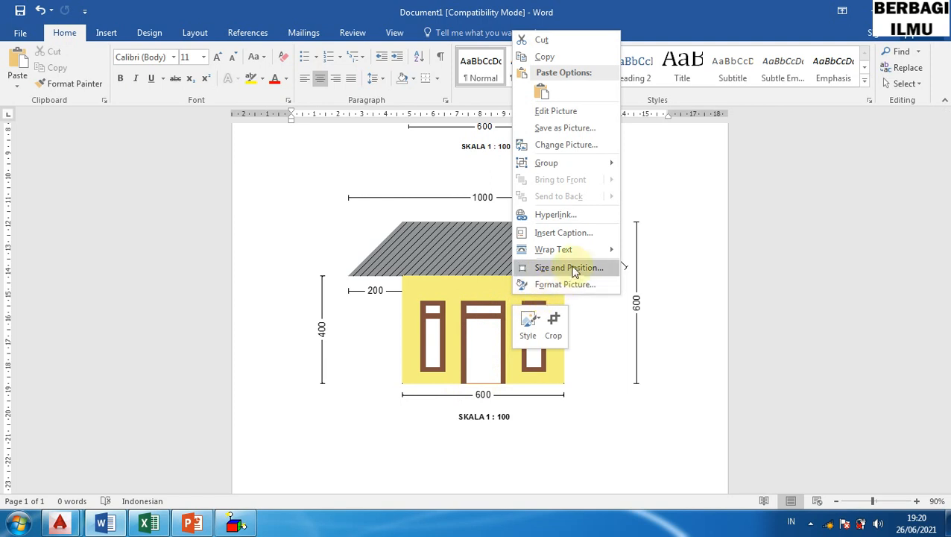
pyautogui.click(455, 325)
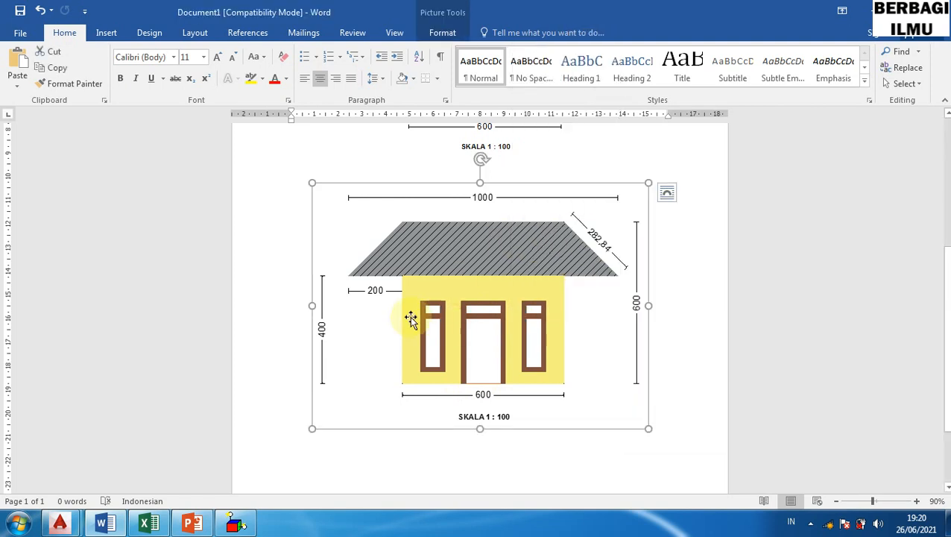
pyautogui.scroll(5, 333, 240)
pyautogui.click(485, 244)
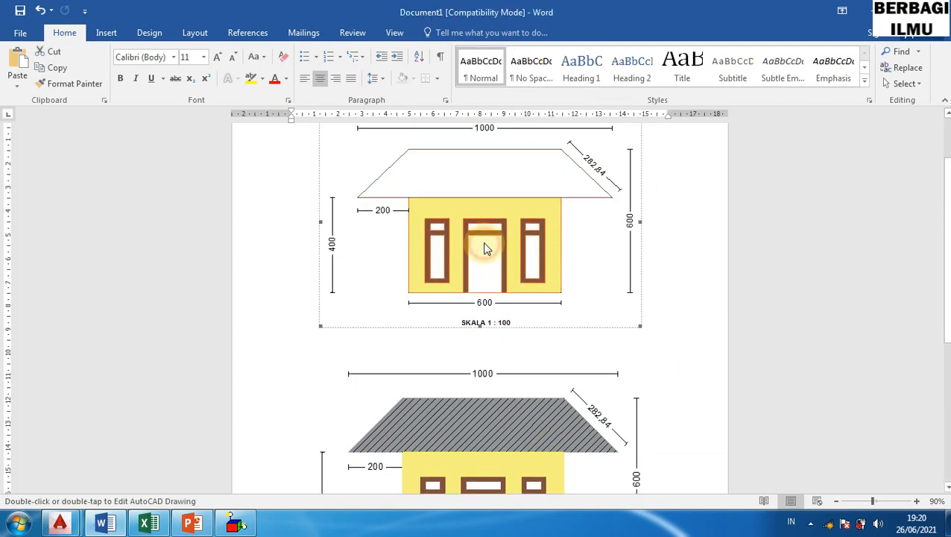
pyautogui.rightClick(485, 246)
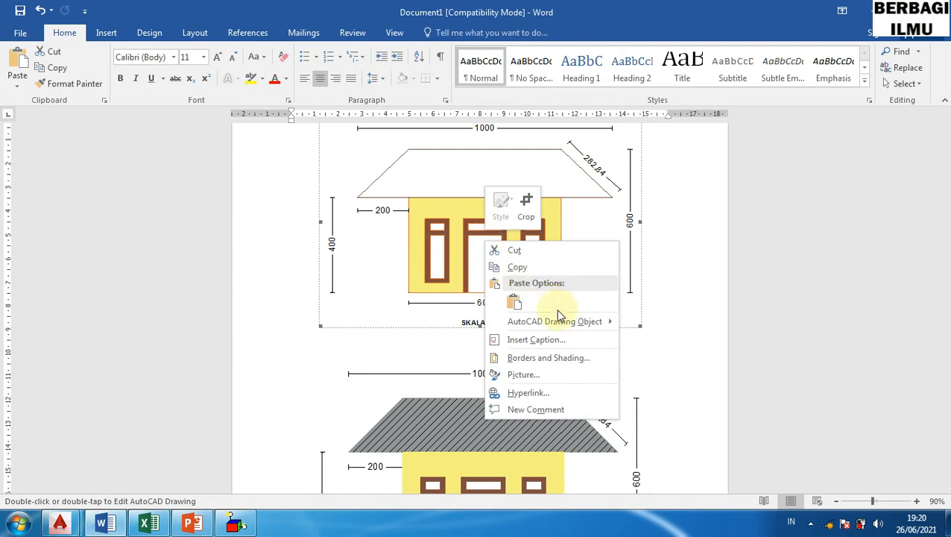
pyautogui.moveTo(564, 320)
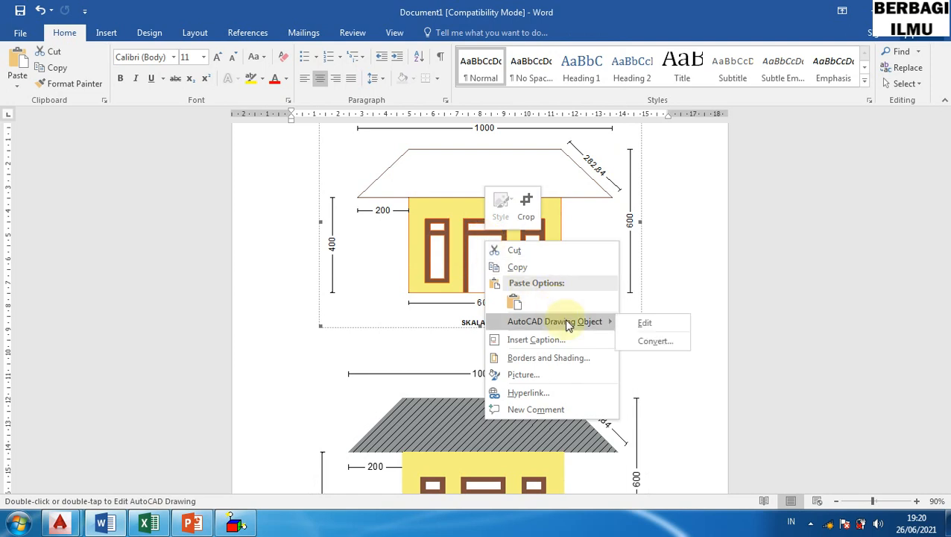
pyautogui.click(716, 362)
pyautogui.scroll(-3, 662, 388)
pyautogui.scroll(-1, 483, 381)
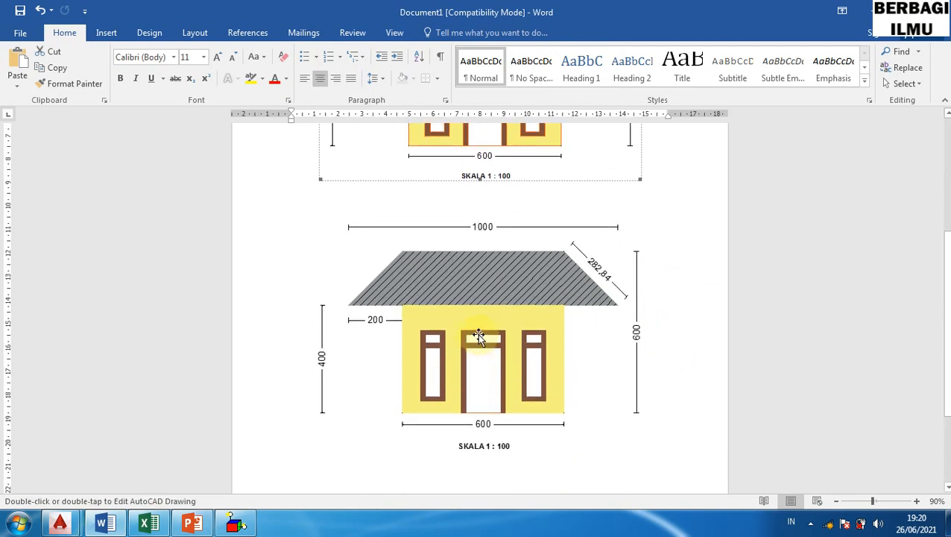
pyautogui.rightClick(479, 340)
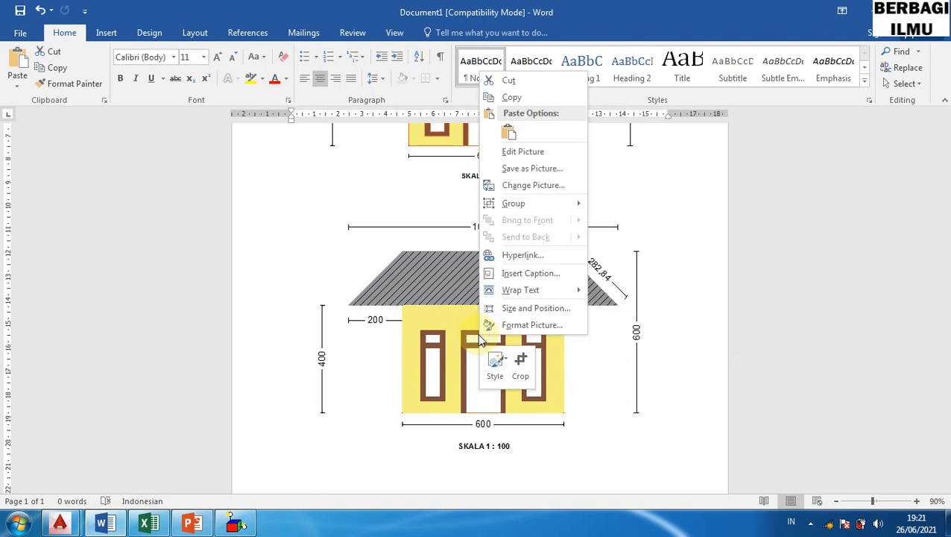
pyautogui.click(450, 349)
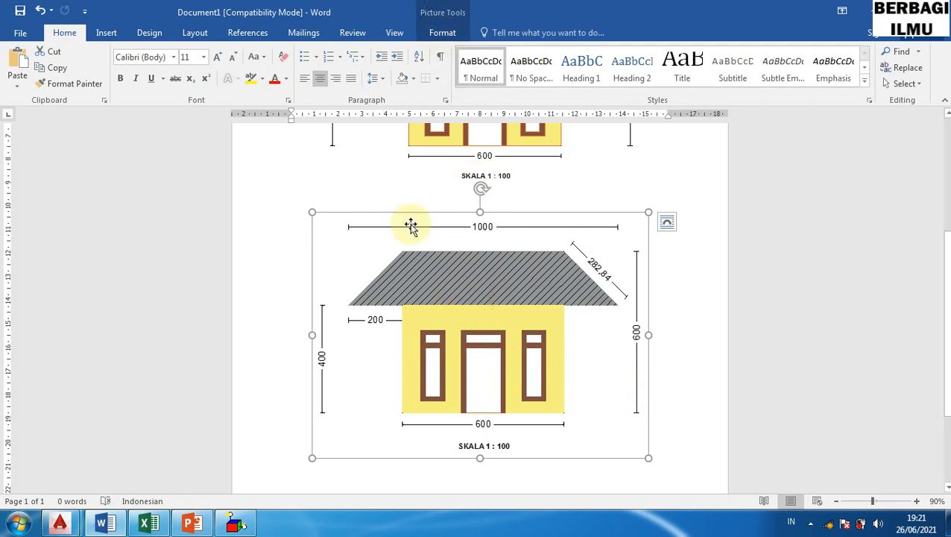
# - Examine the Brightness/Contrast corrections and Recolor variants, such as Purple, Accent color 4 Dark, for the lower house picture without applying any
pyautogui.click(440, 37)
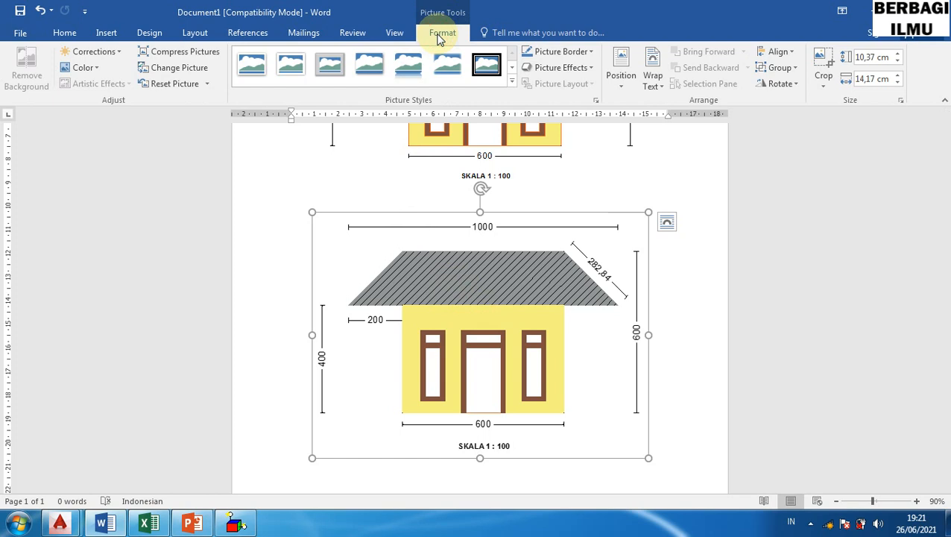
pyautogui.click(95, 52)
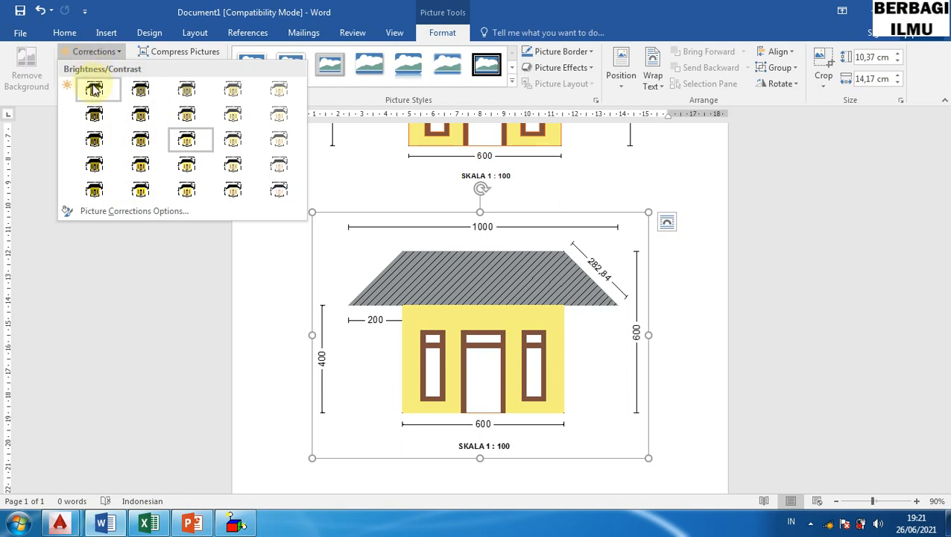
pyautogui.click(95, 53)
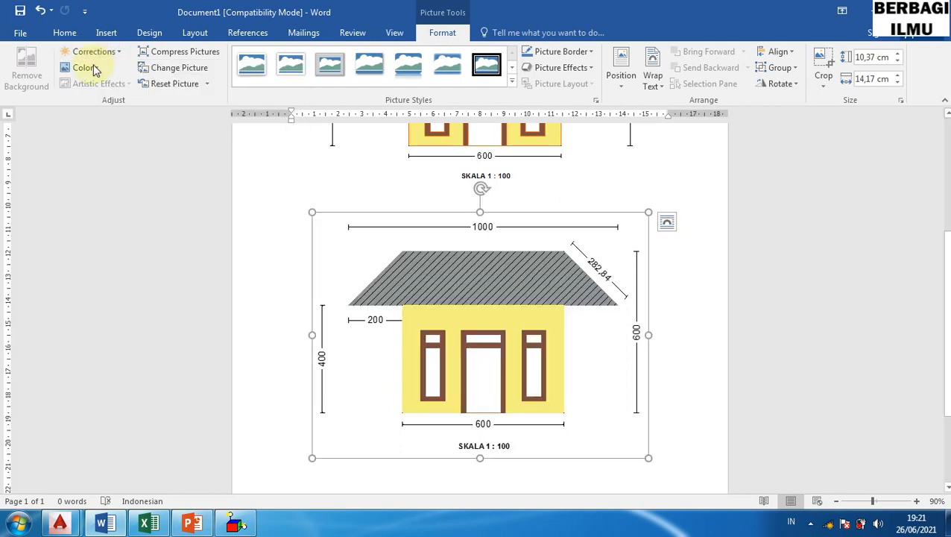
pyautogui.click(88, 67)
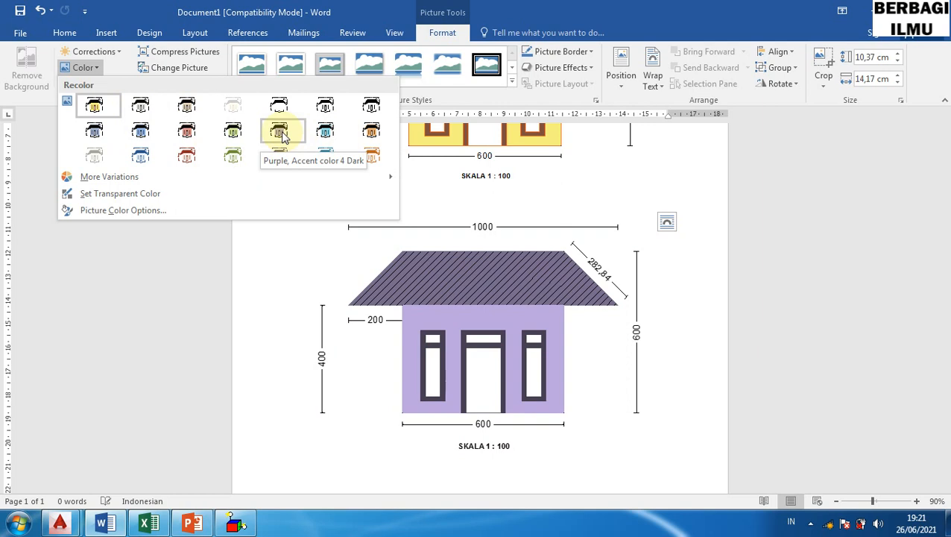
pyautogui.click(133, 257)
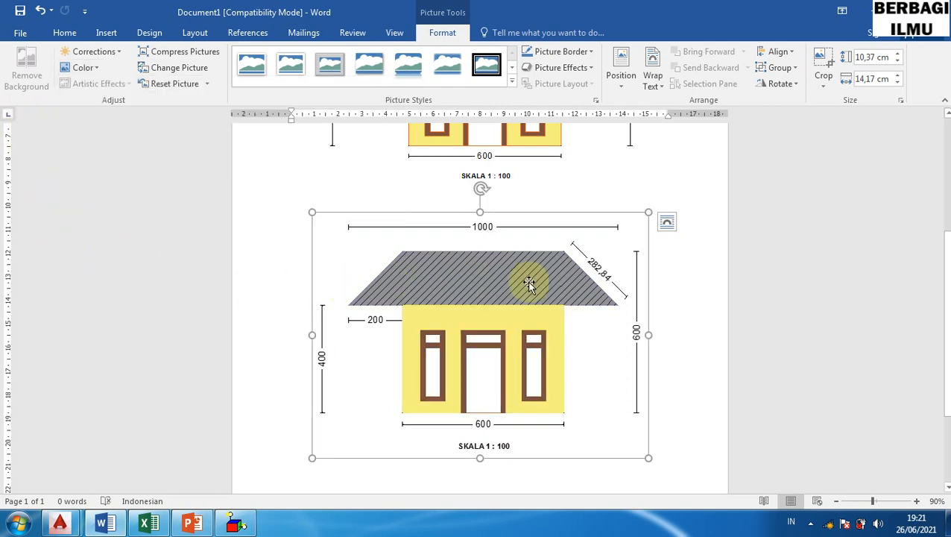
pyautogui.click(687, 290)
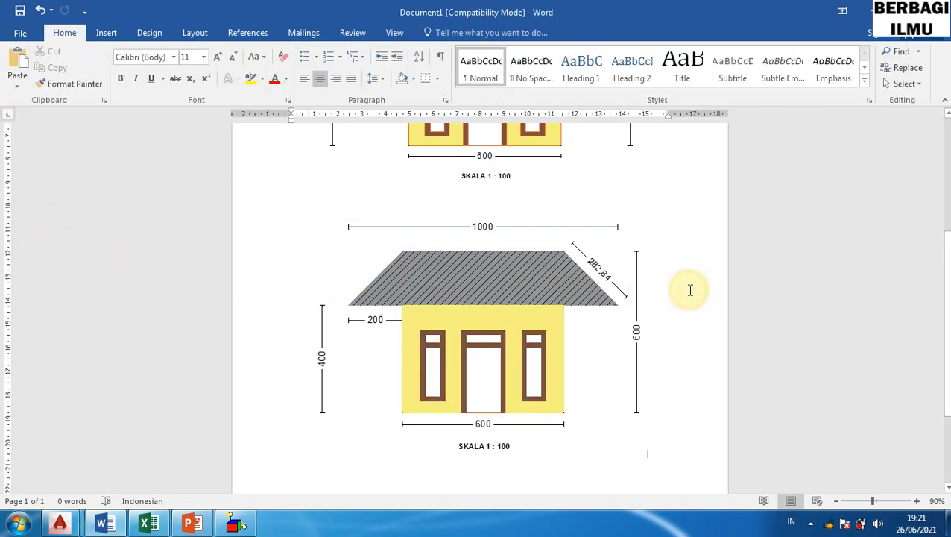
# - Insert a page break after the lower house picture to start a second page
pyautogui.scroll(4, 688, 287)
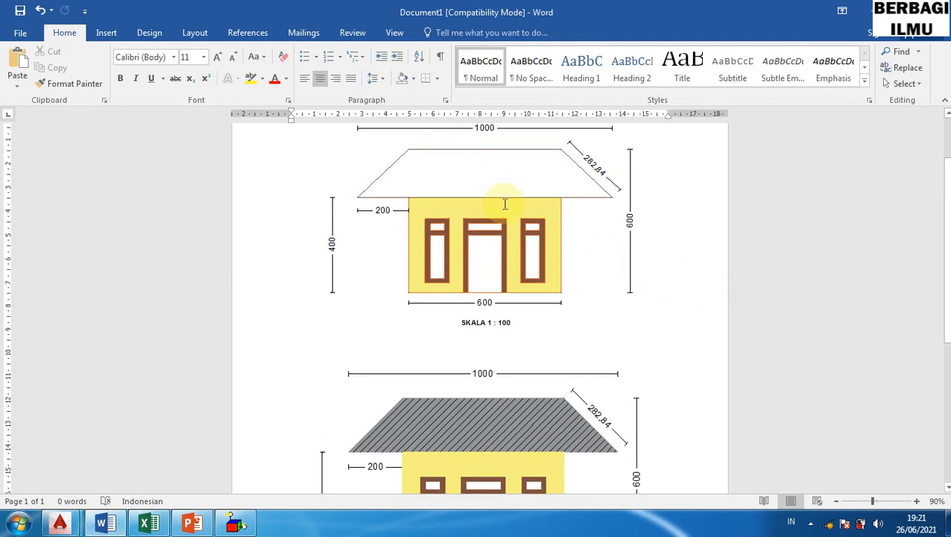
pyautogui.scroll(2, 507, 171)
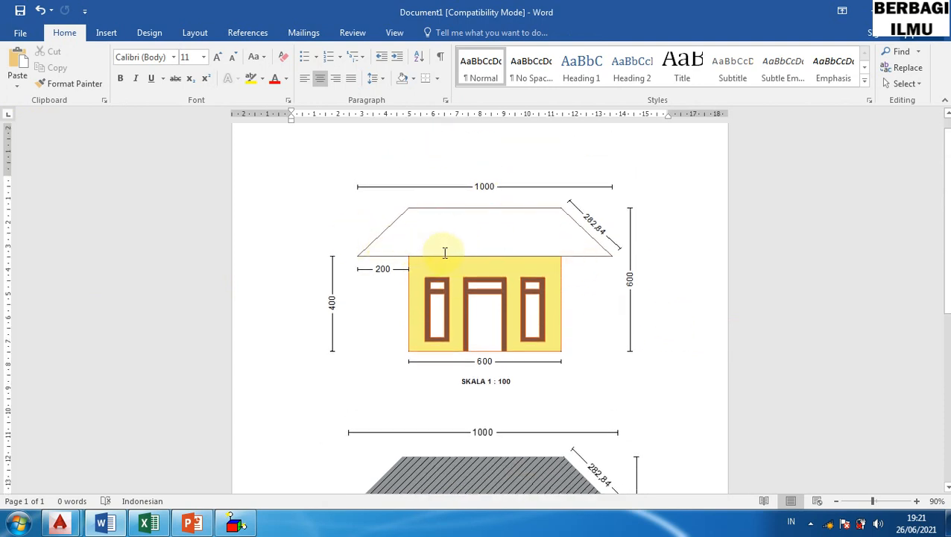
pyautogui.scroll(-4, 445, 252)
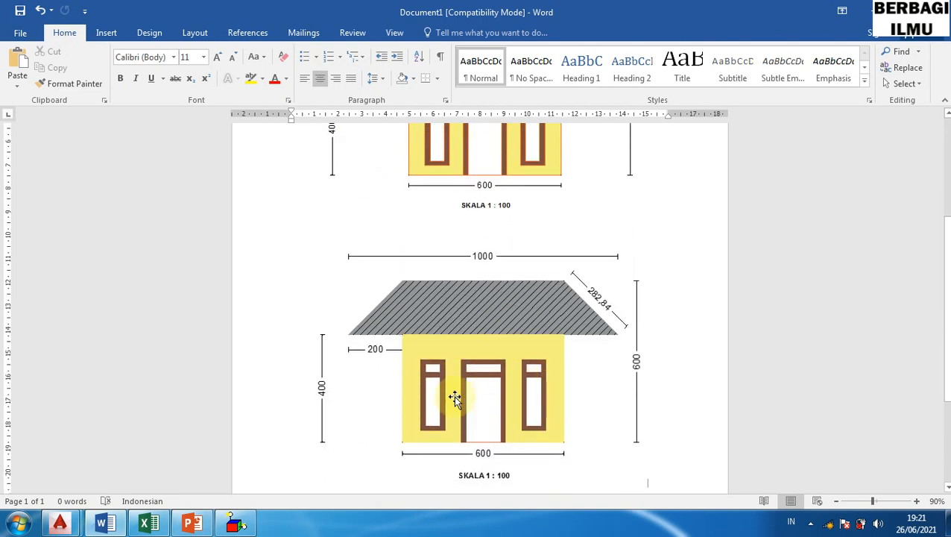
pyautogui.scroll(-3, 462, 372)
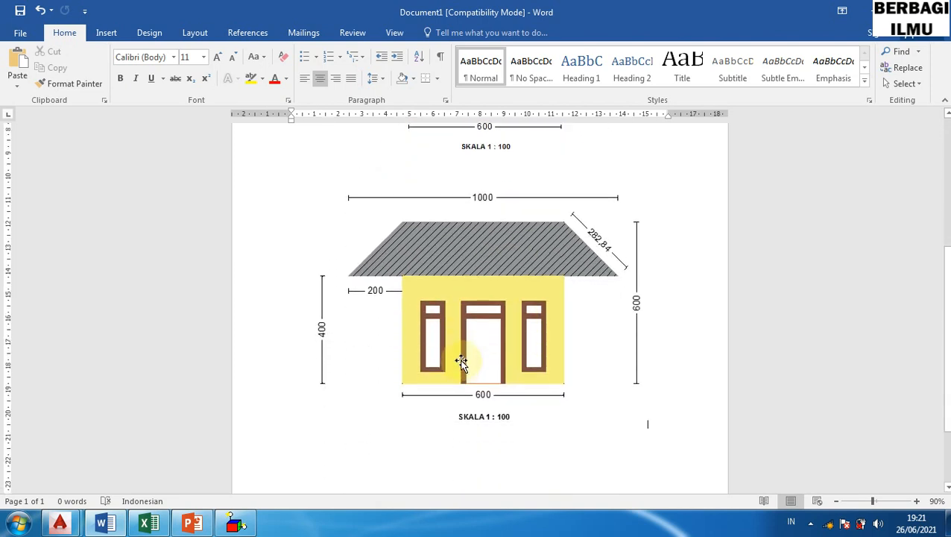
pyautogui.scroll(-1, 462, 332)
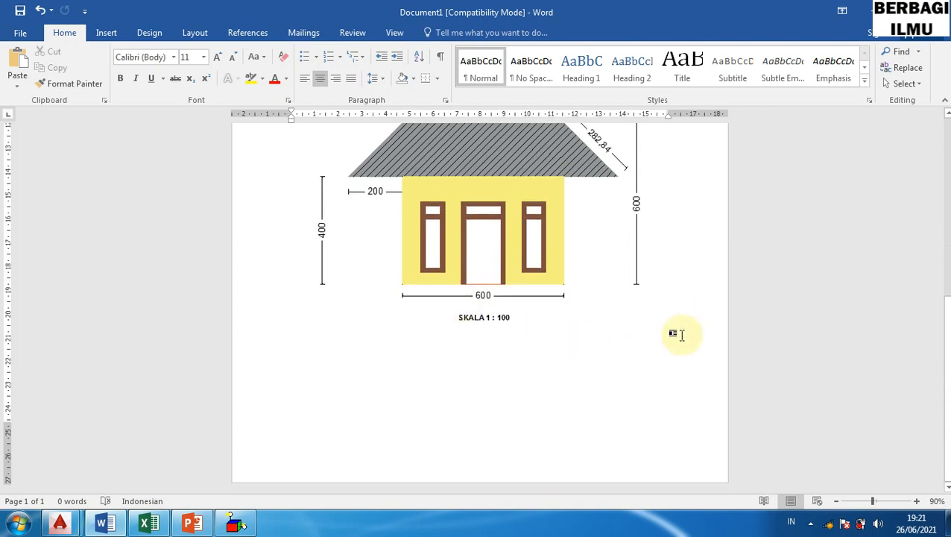
pyautogui.hotkey('ctrl', 'Return')
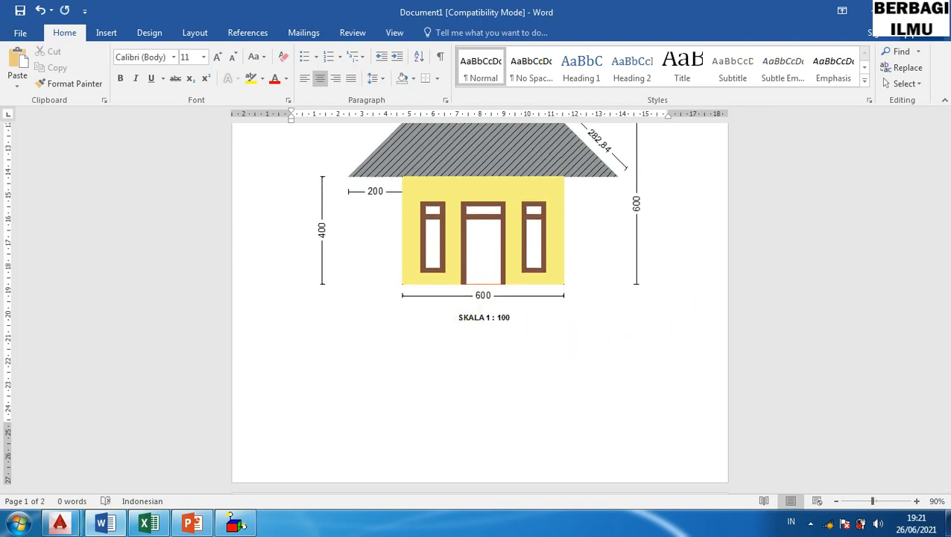
pyautogui.scroll(-2, 480, 460)
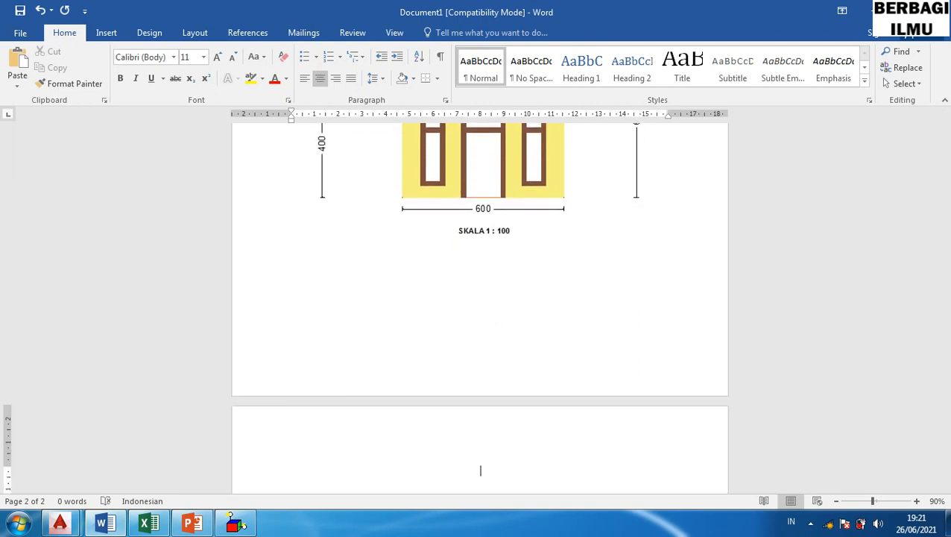
pyautogui.scroll(-4, 672, 363)
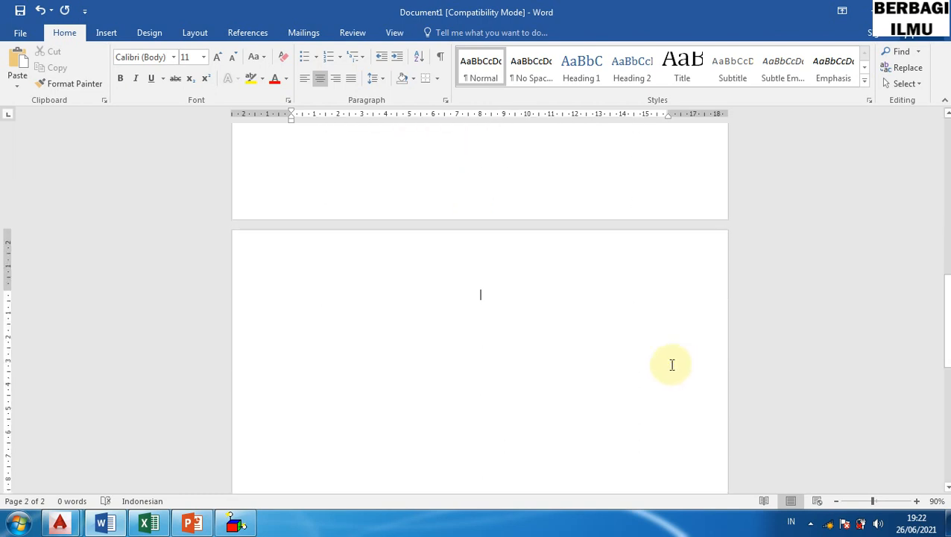
pyautogui.scroll(-1, 672, 365)
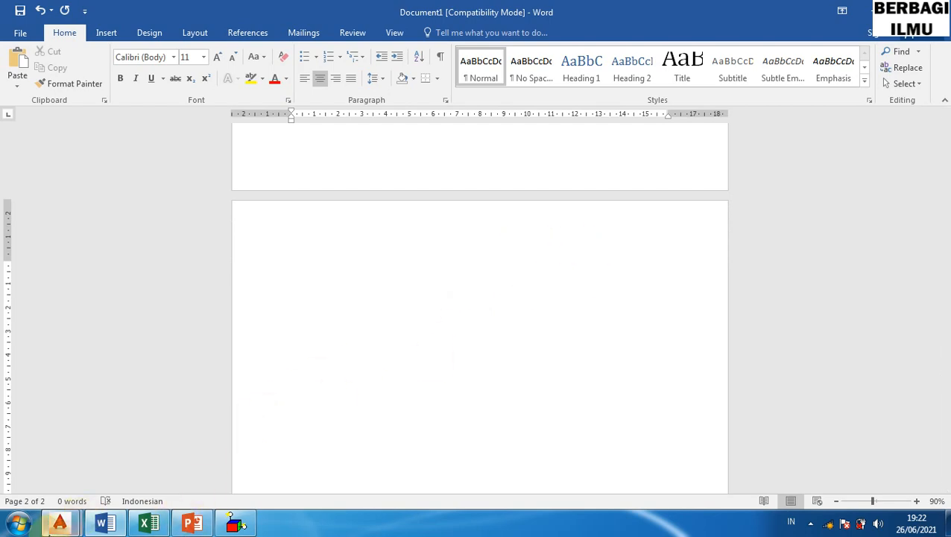
# - Switch to AutoCAD, reselect the entire house drawing with its dimensions and scale label, and copy it
pyautogui.moveTo(60, 522)
pyautogui.click(60, 450)
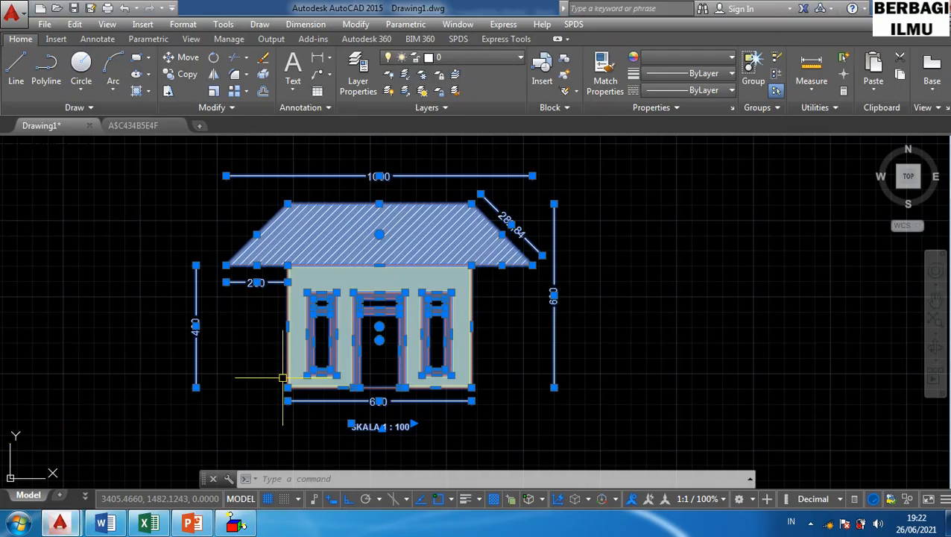
pyautogui.press('Escape')
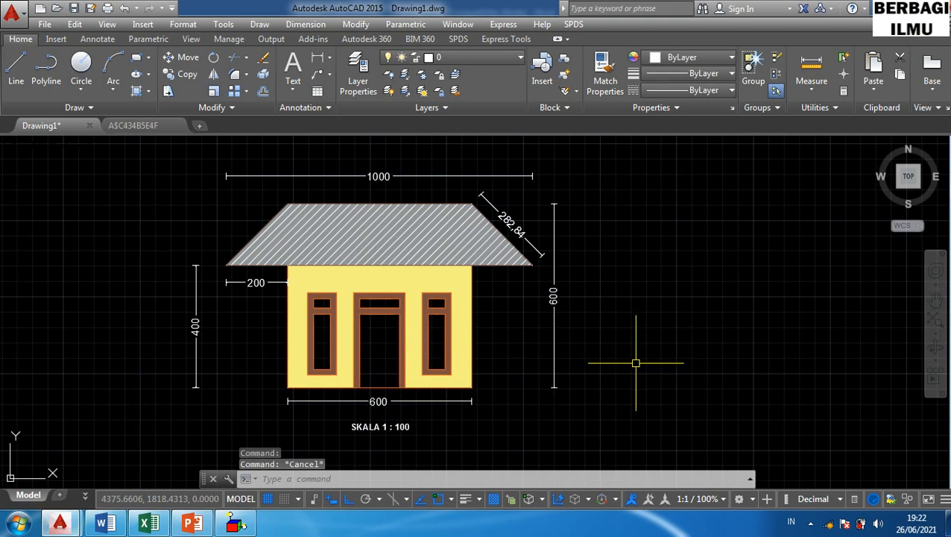
pyautogui.click(613, 442)
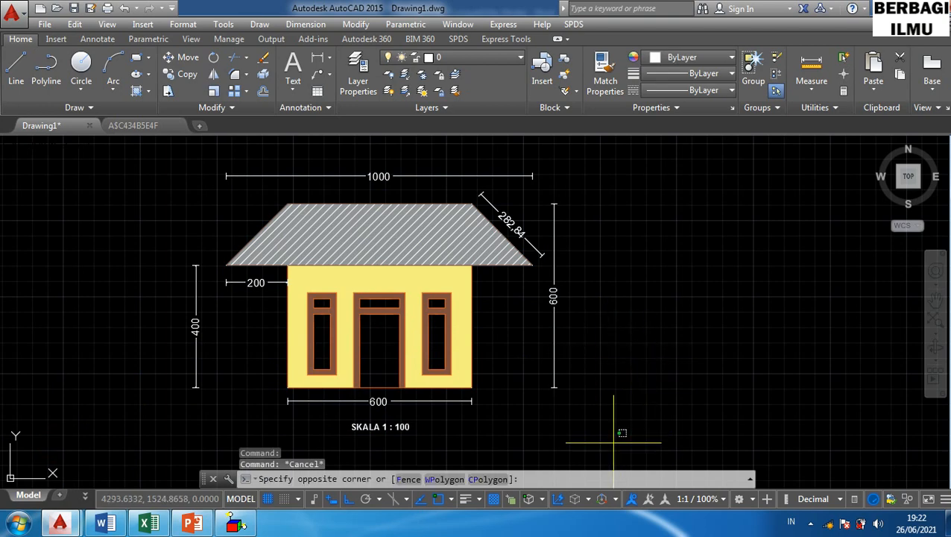
pyautogui.click(135, 156)
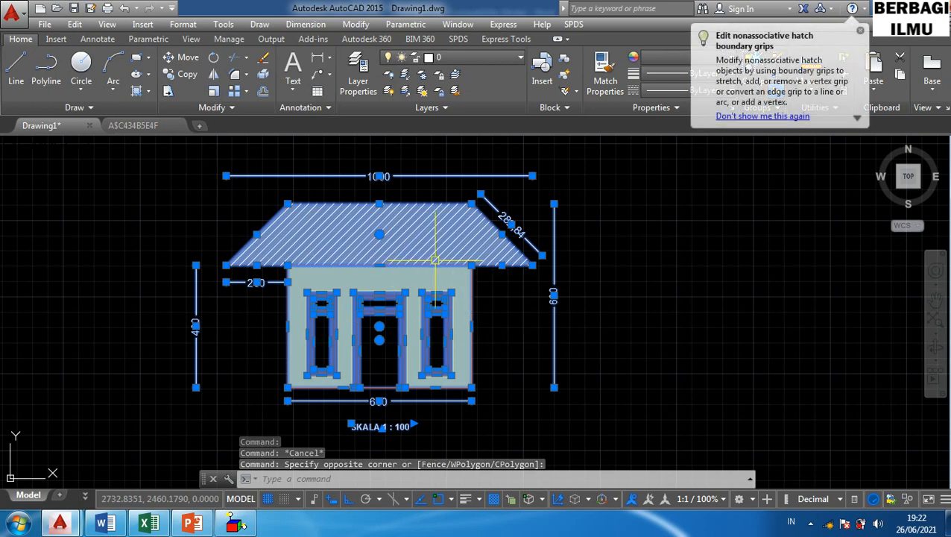
pyautogui.hotkey('ctrl', 'c')
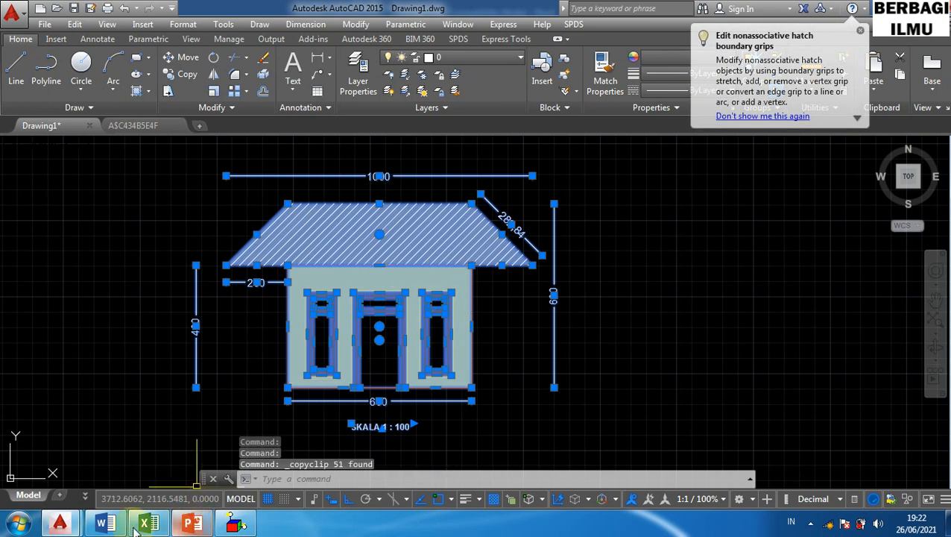
# - Switch back to Word, paste the copied drawing on the second page as a Bitmap, and delete the pasted picture
pyautogui.click(107, 524)
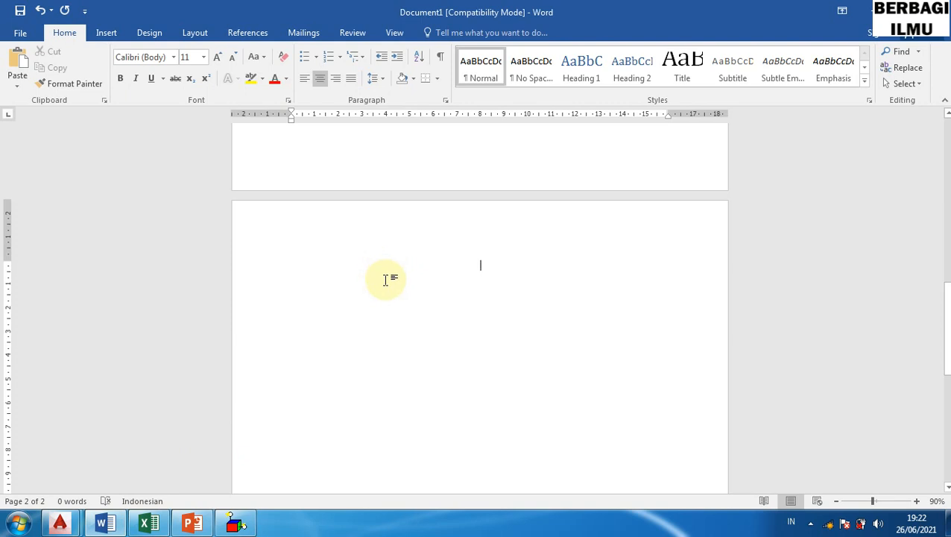
pyautogui.hotkey('ctrl', 'alt', 'v')
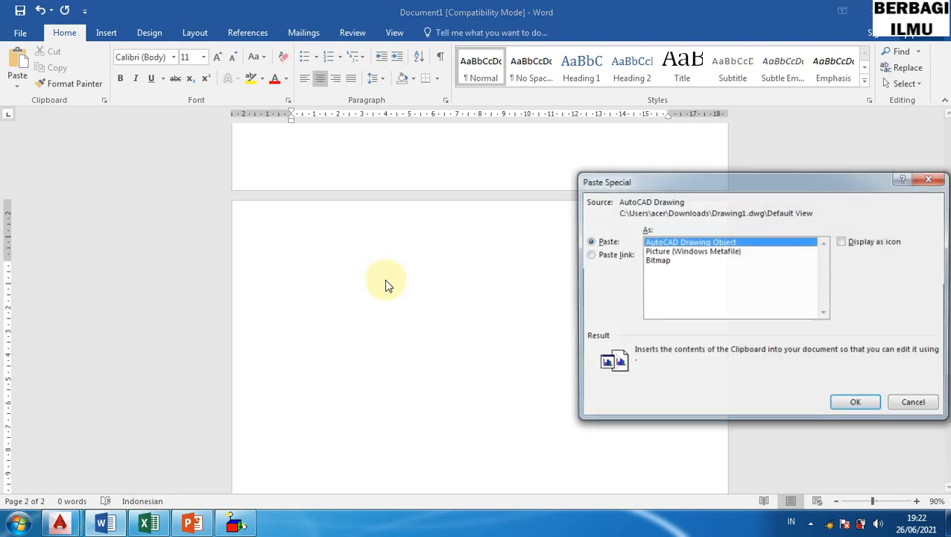
pyautogui.moveTo(666, 184); pyautogui.dragTo(541, 145)
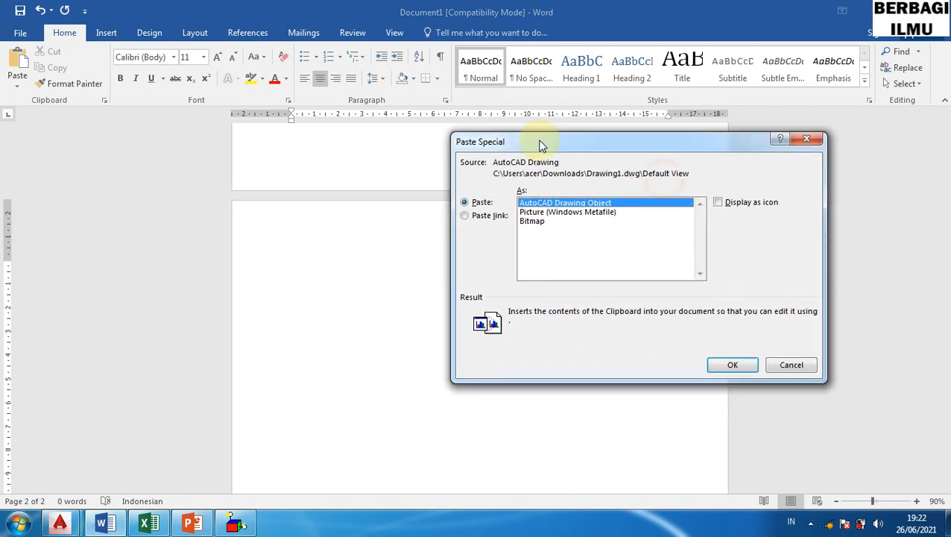
pyautogui.click(532, 221)
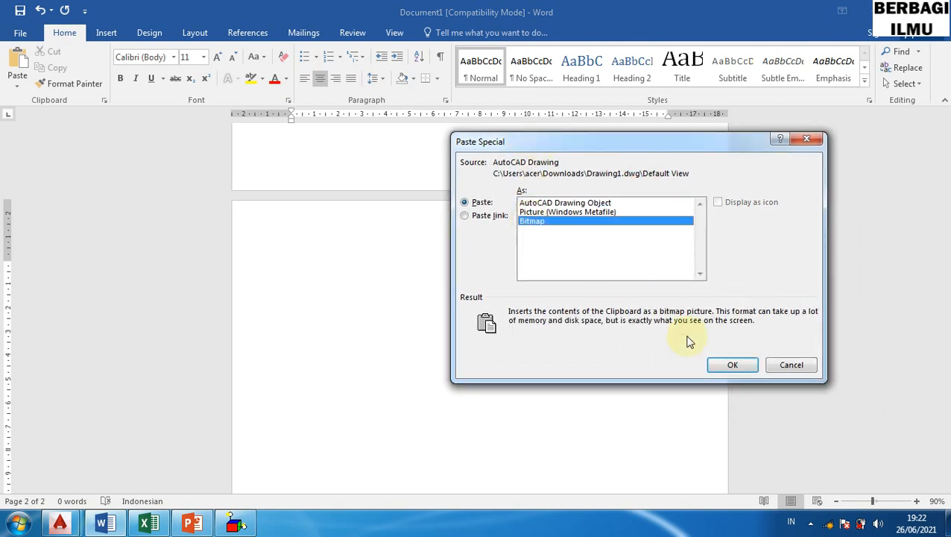
pyautogui.click(732, 365)
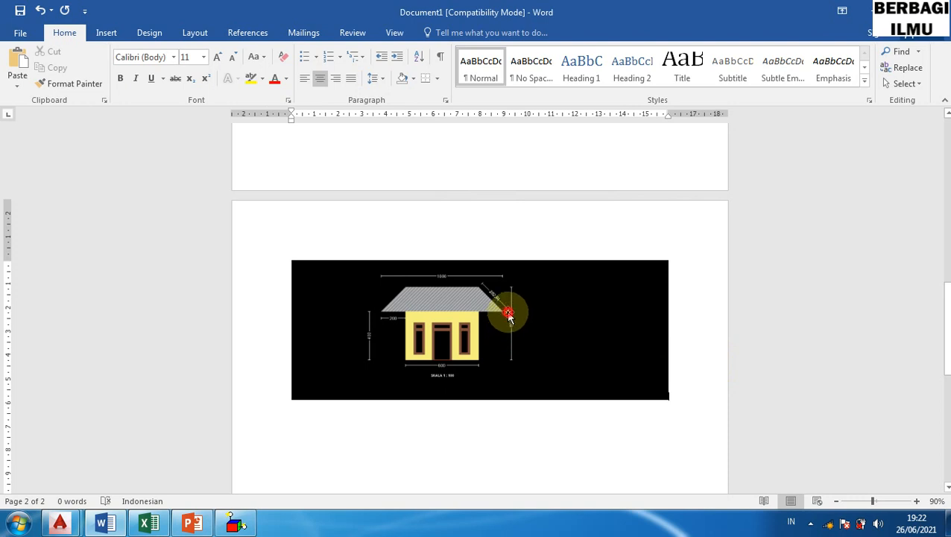
pyautogui.click(508, 316)
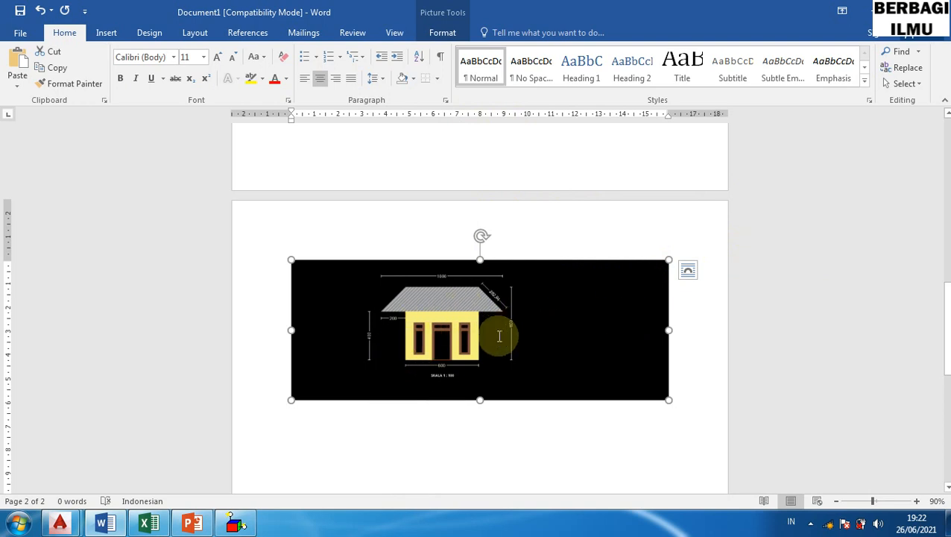
pyautogui.press('Delete')
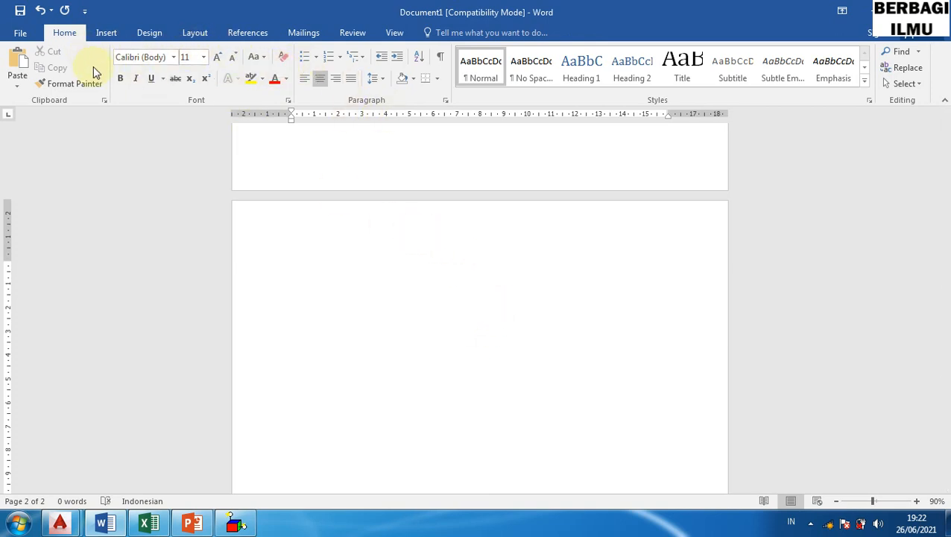
pyautogui.click(102, 38)
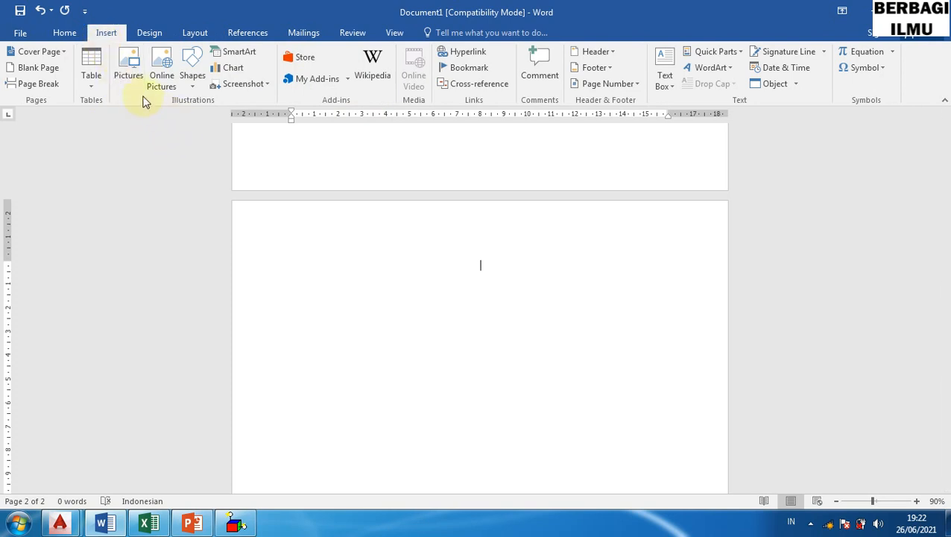
pyautogui.click(243, 86)
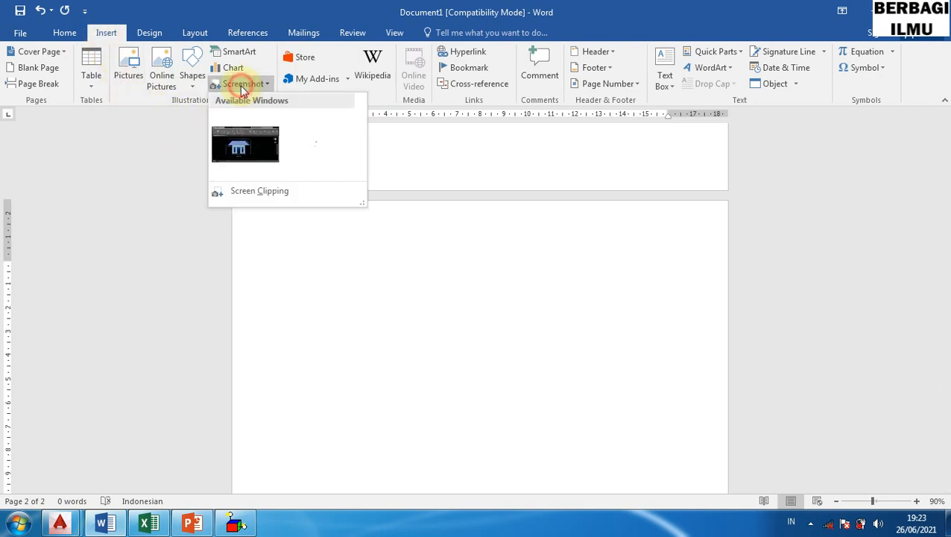
pyautogui.click(261, 193)
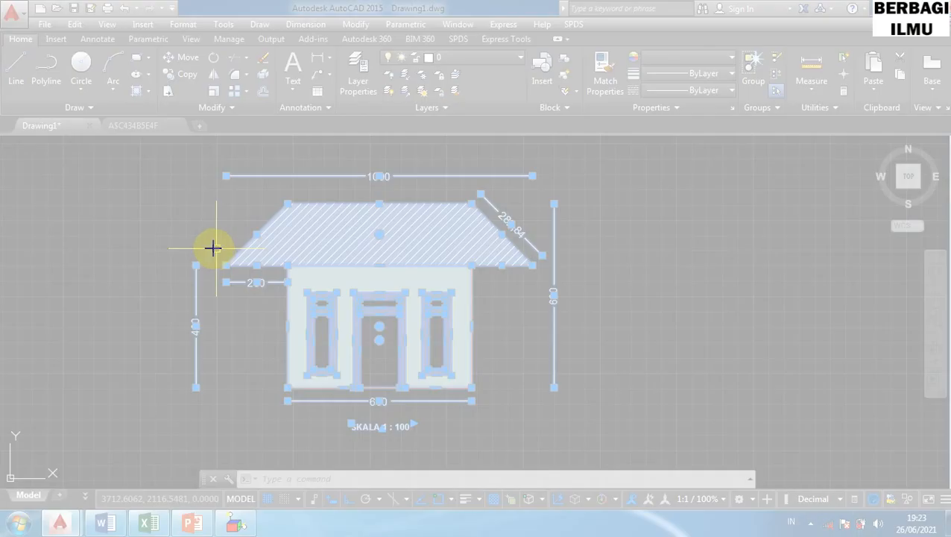
pyautogui.press('Escape')
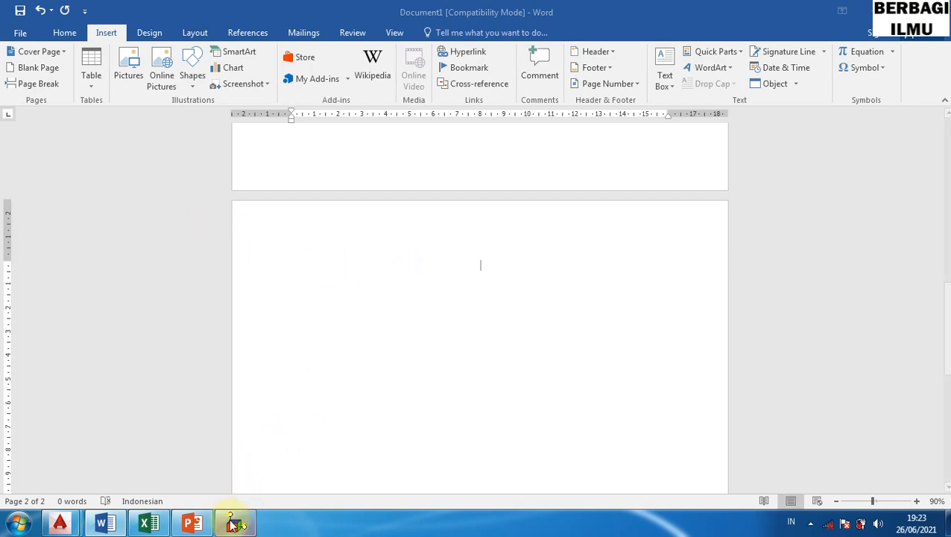
# - Close the Windows Script Host message window that is open behind Word
pyautogui.moveTo(233, 523)
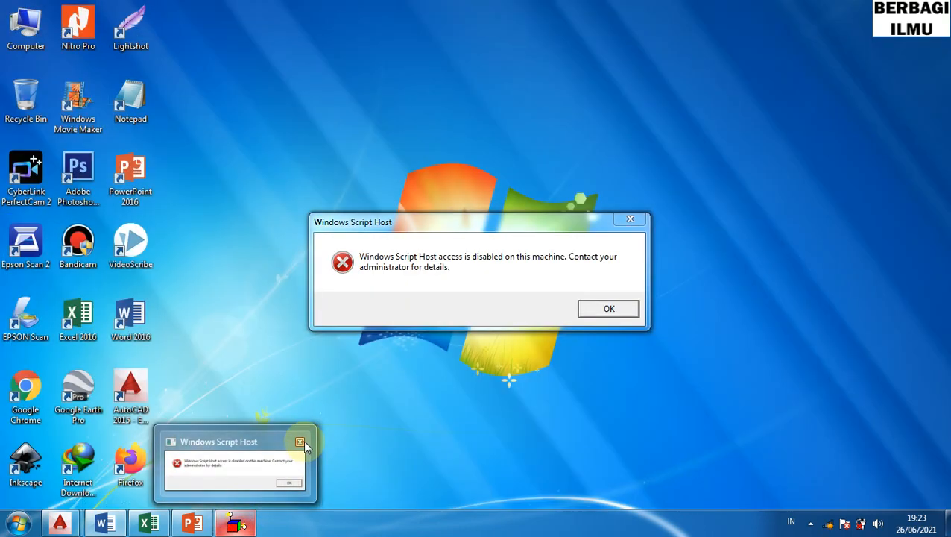
pyautogui.click(305, 439)
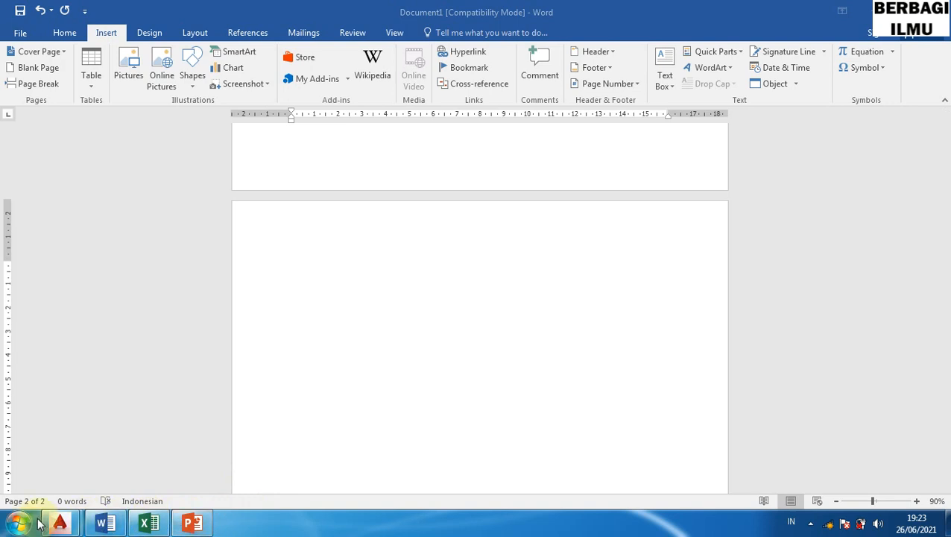
# - Cancel the screen clipping and deselect the entire house drawing in AutoCAD
pyautogui.moveTo(75, 529)
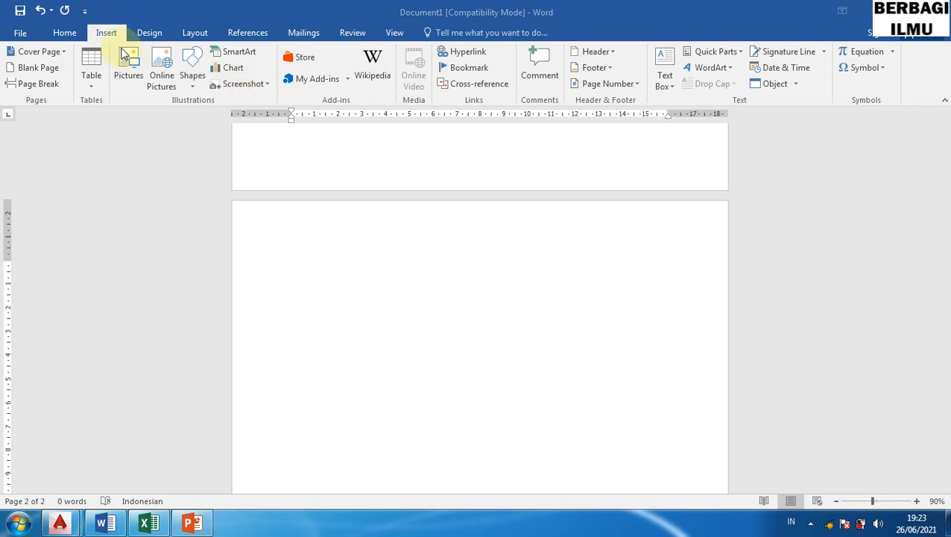
pyautogui.click(250, 87)
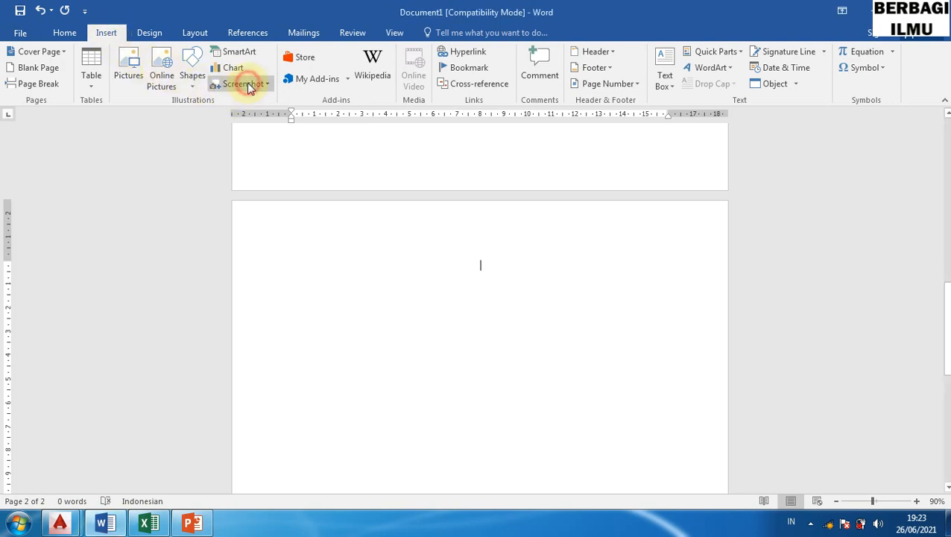
pyautogui.click(268, 86)
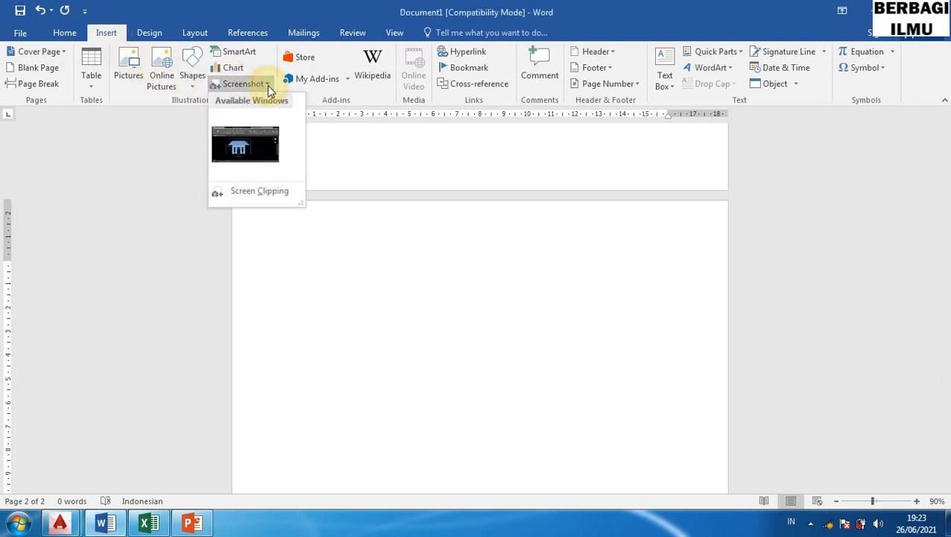
pyautogui.click(256, 192)
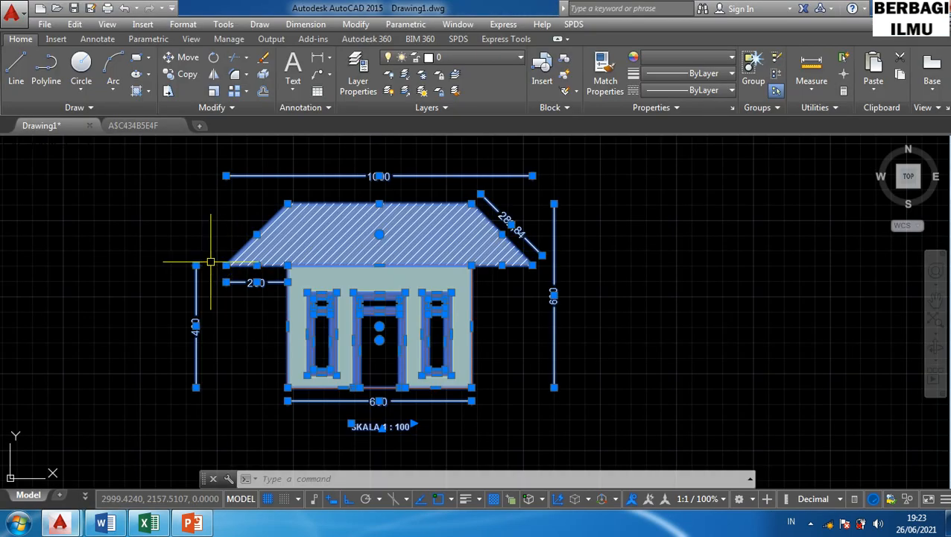
pyautogui.press('Escape')
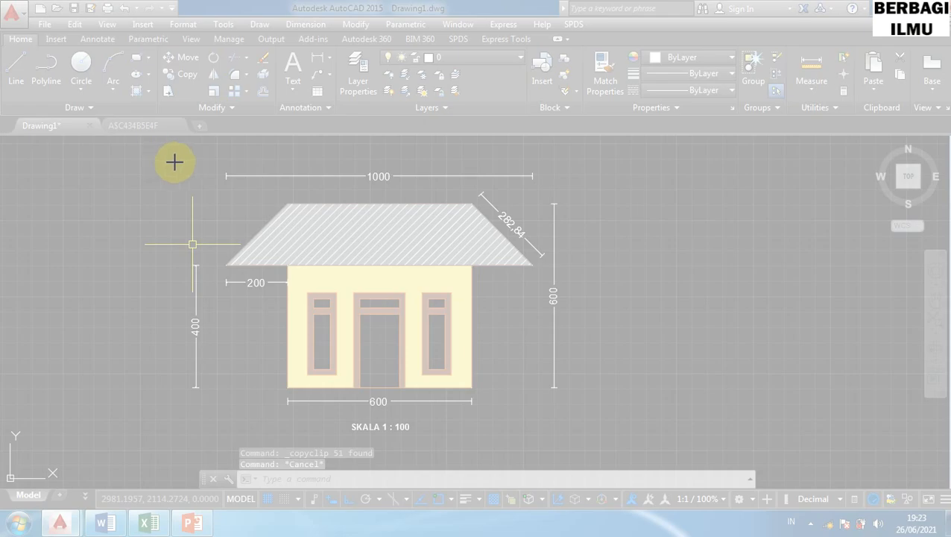
pyautogui.click(176, 163)
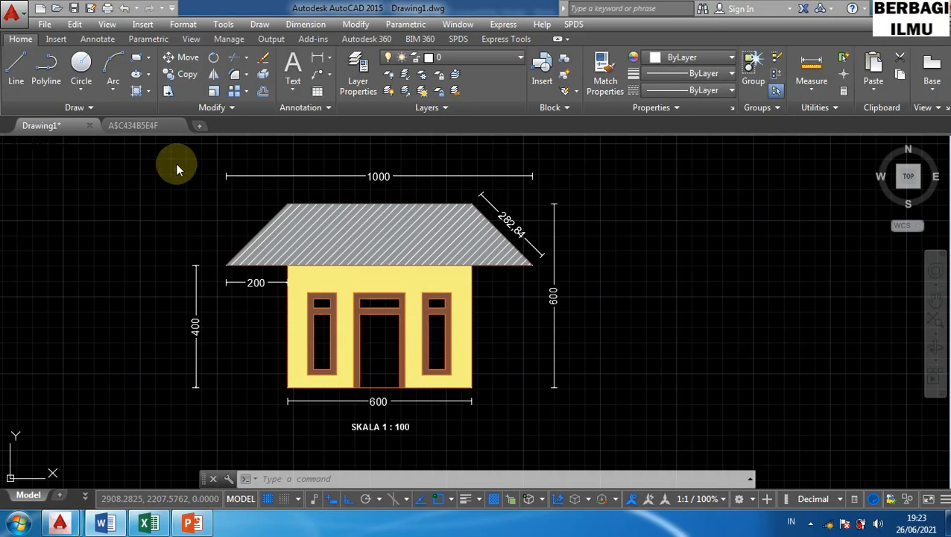
pyautogui.press('Escape')
pyautogui.press('Escape')
pyautogui.press('Escape')
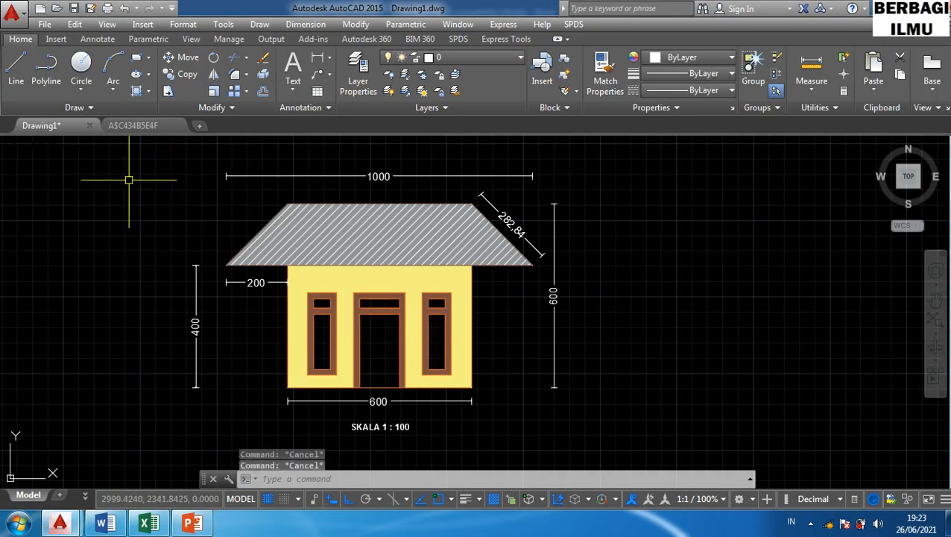
# - Switch back to Word, insert a screen clipping of the AutoCAD house drawing with its dimensions on the second page, and delete it
pyautogui.click(105, 522)
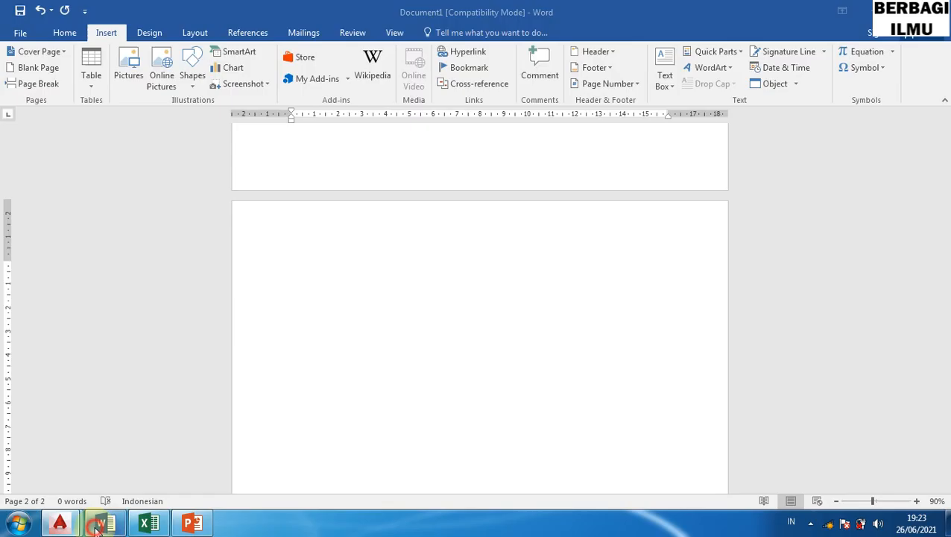
pyautogui.click(240, 85)
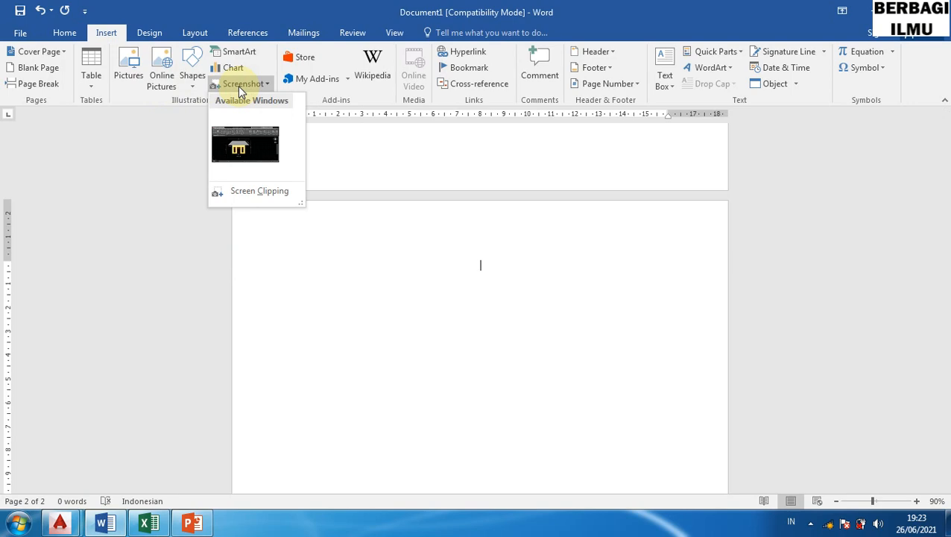
pyautogui.click(217, 195)
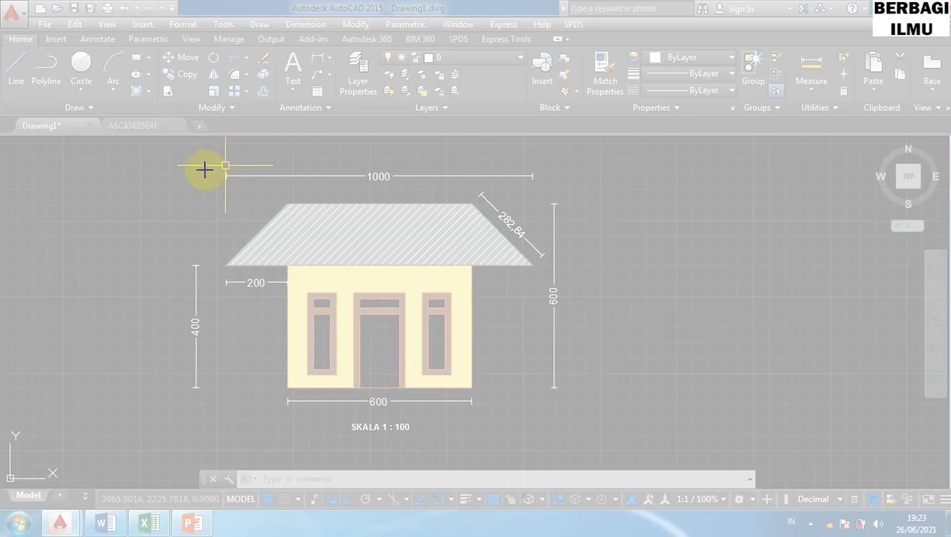
pyautogui.moveTo(194, 168)
pyautogui.mouseDown()
pyautogui.moveTo(236, 214)
pyautogui.moveTo(316, 376)
pyautogui.moveTo(565, 433)
pyautogui.mouseUp()
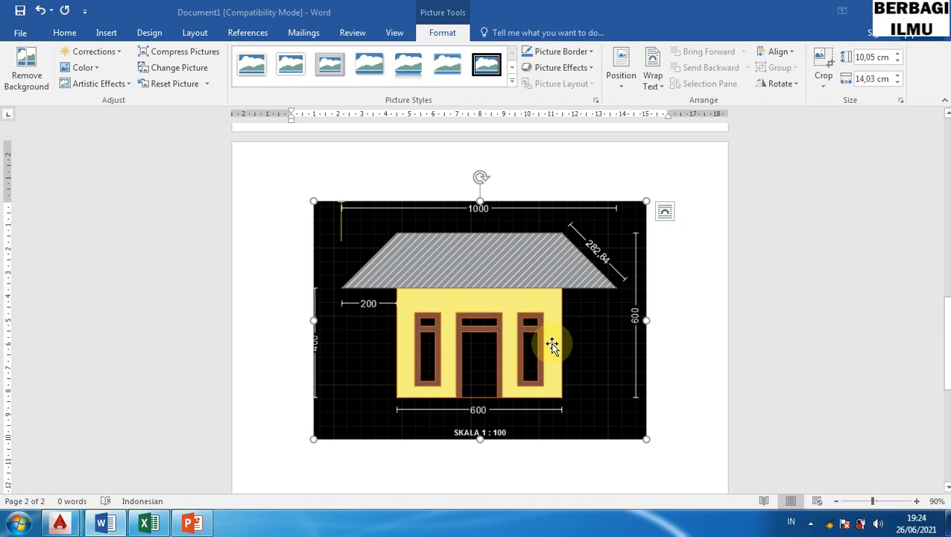
pyautogui.press('Delete')
# - Close the embedded drawing A$C434B5E4F in AutoCAD, keeping Drawing1 open
pyautogui.scroll(10, 553, 344)
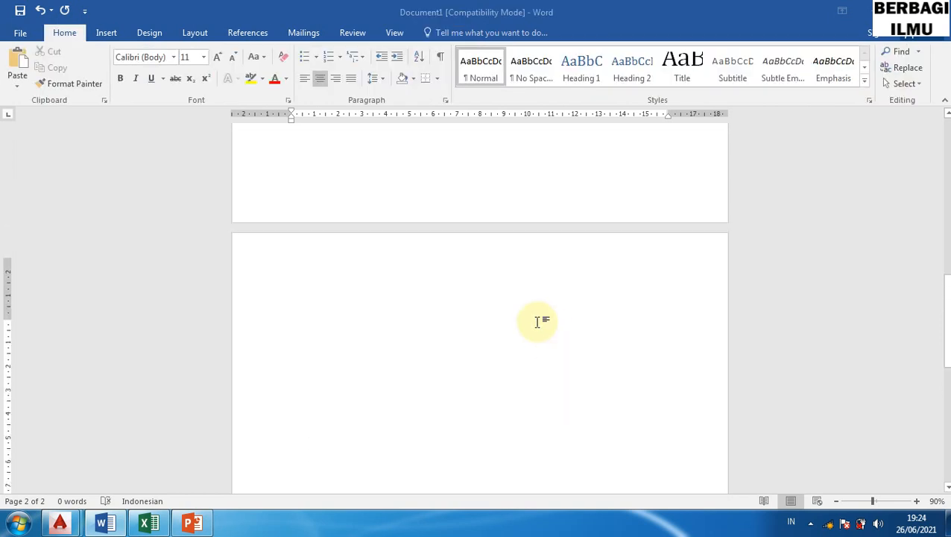
pyautogui.scroll(2, 546, 339)
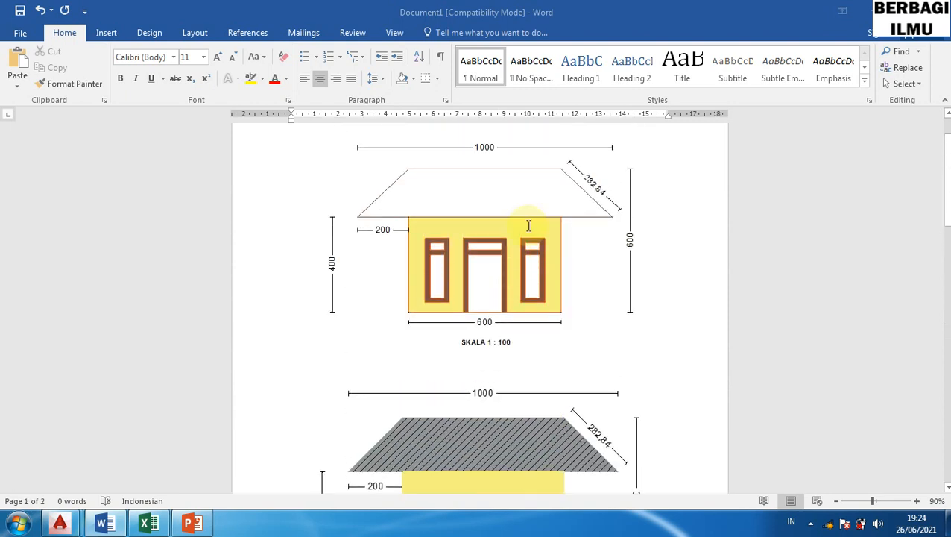
pyautogui.scroll(-4, 524, 230)
pyautogui.scroll(5, 523, 227)
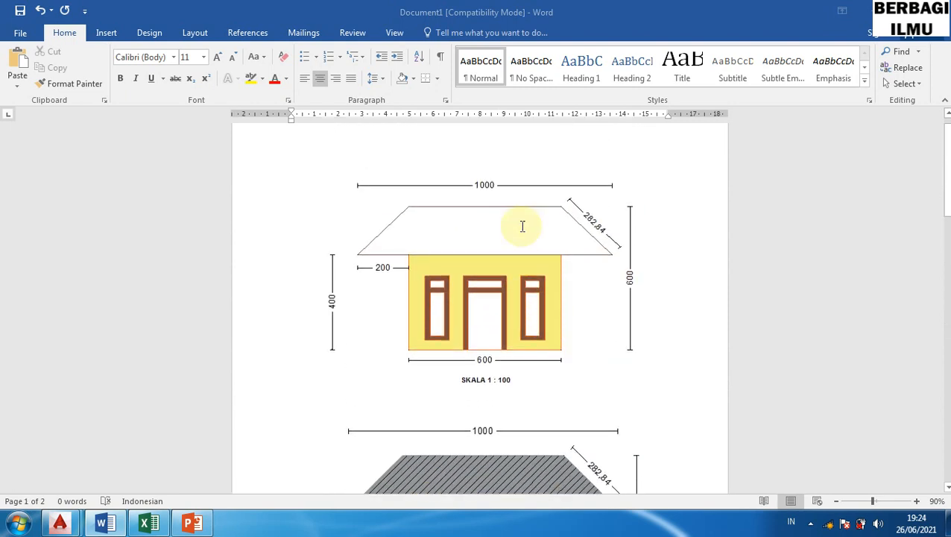
pyautogui.scroll(-14, 520, 165)
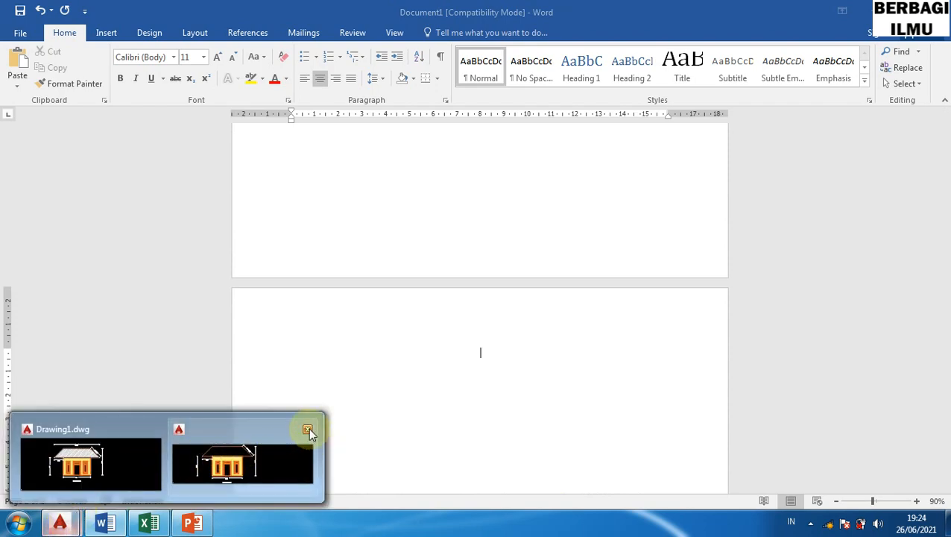
pyautogui.click(308, 430)
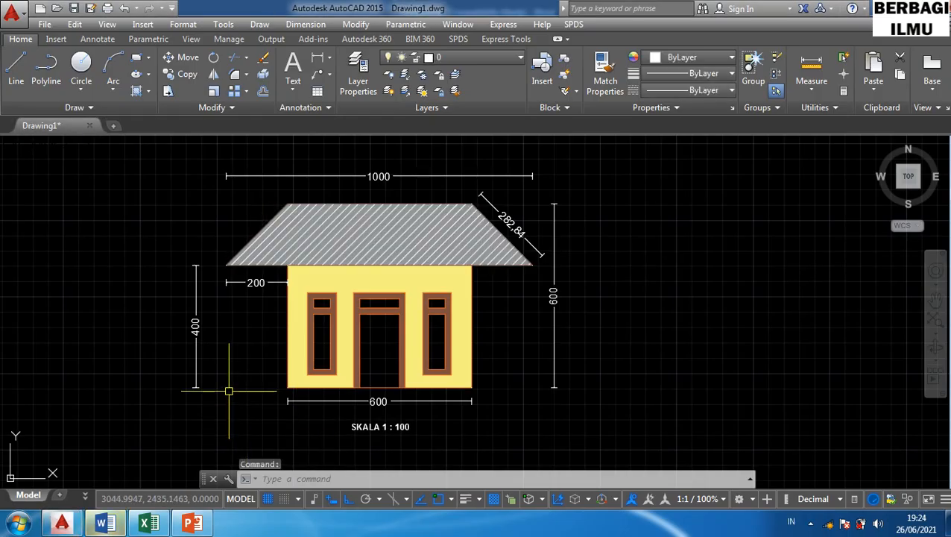
# - Return to Word and compare the two house pictures on the first page with the empty second page
pyautogui.click(112, 522)
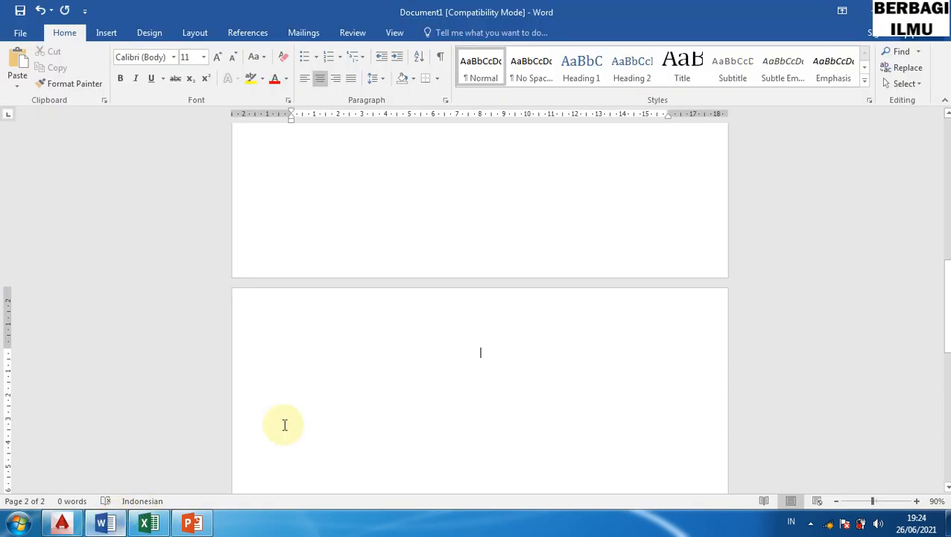
pyautogui.scroll(11, 391, 353)
pyautogui.scroll(3, 393, 353)
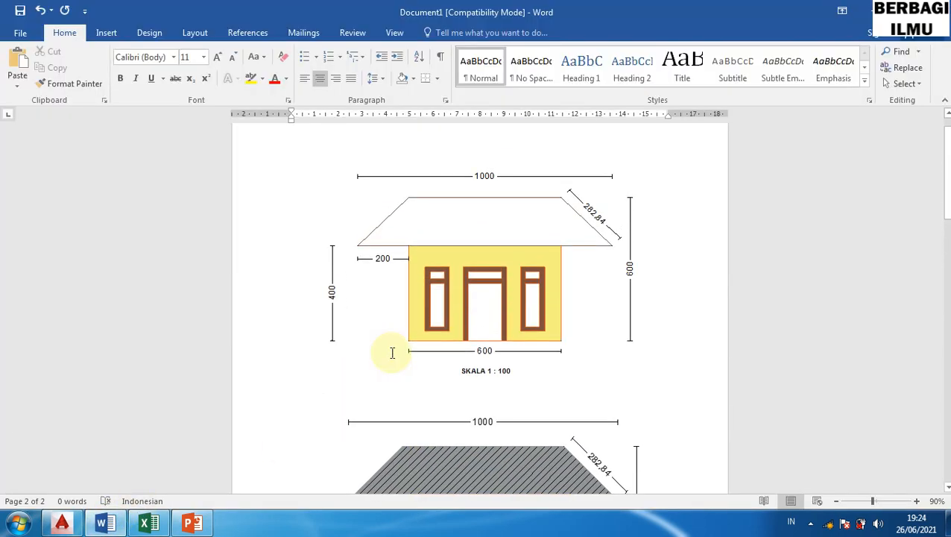
pyautogui.scroll(-1, 477, 298)
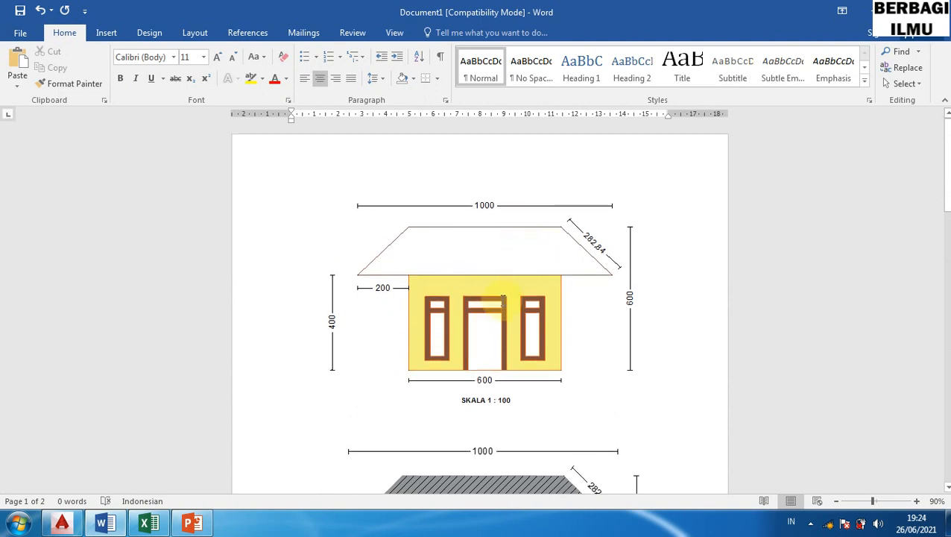
pyautogui.scroll(-1, 474, 328)
pyautogui.scroll(-7, 475, 328)
pyautogui.scroll(-3, 464, 338)
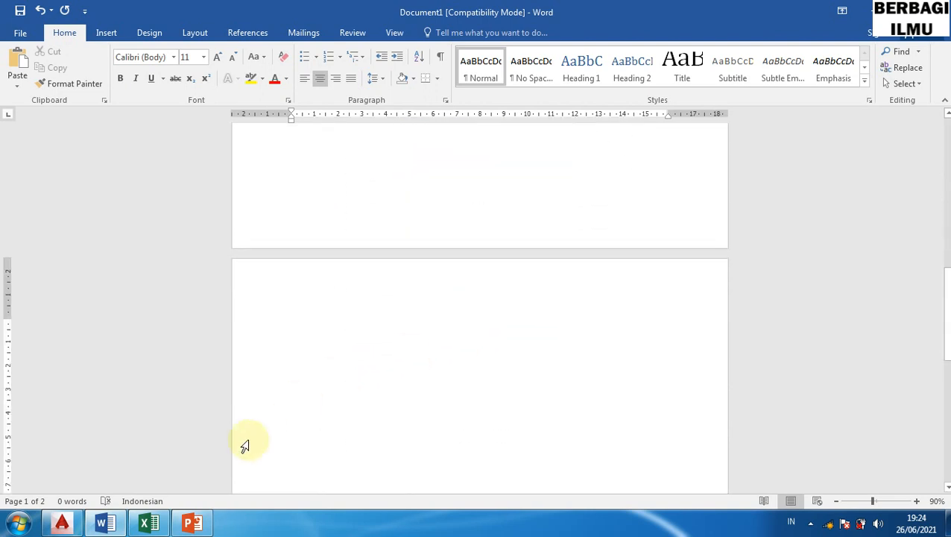
# - Switch to AutoCAD, set the 2D model space uniform background color to White, and turn off the grid
pyautogui.click(67, 524)
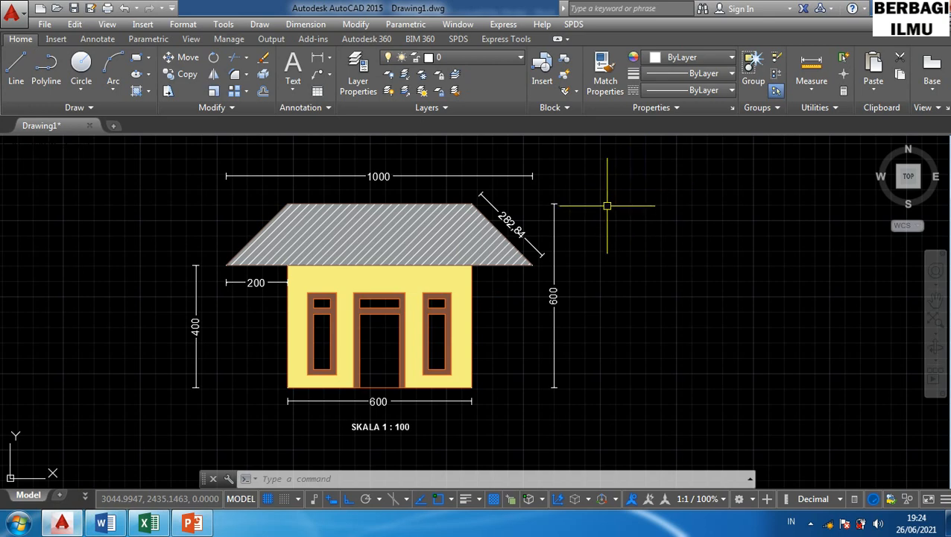
pyautogui.rightClick(643, 189)
pyautogui.click(681, 443)
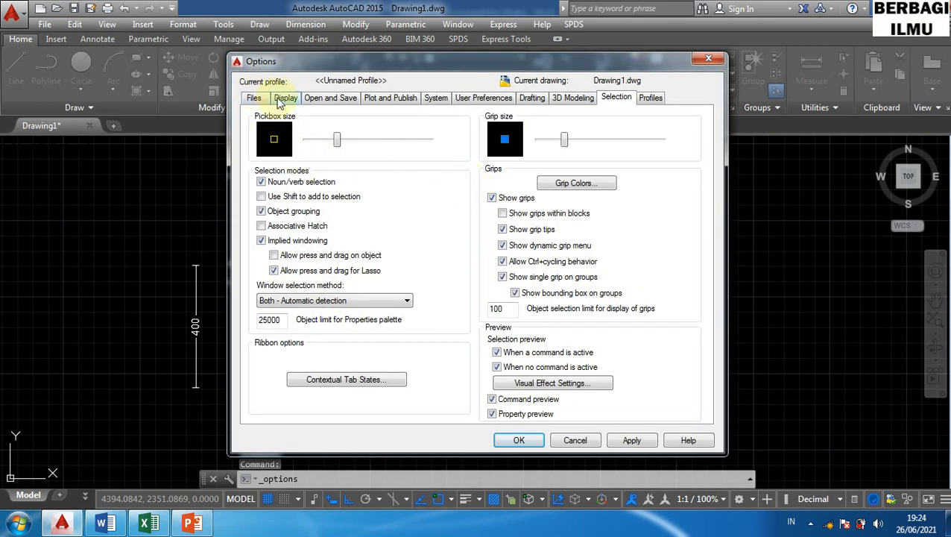
pyautogui.click(283, 100)
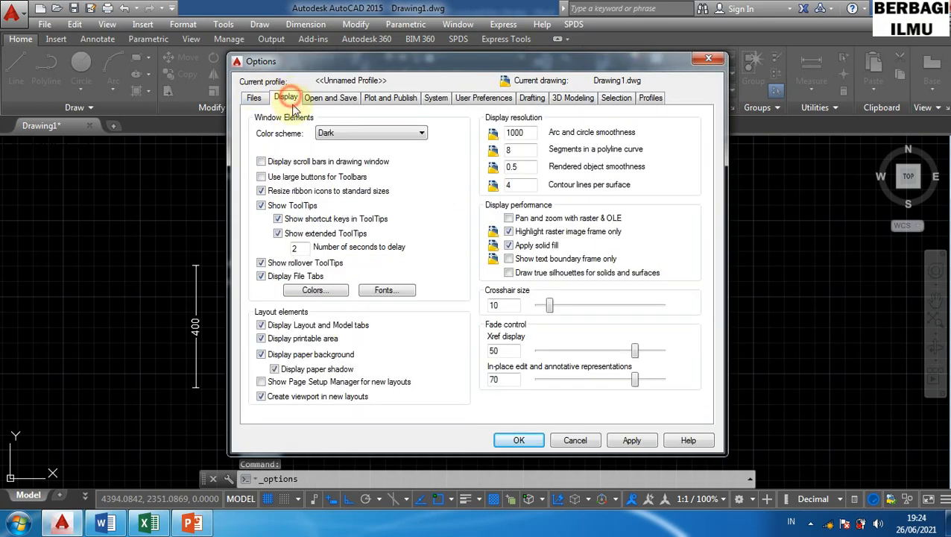
pyautogui.click(313, 290)
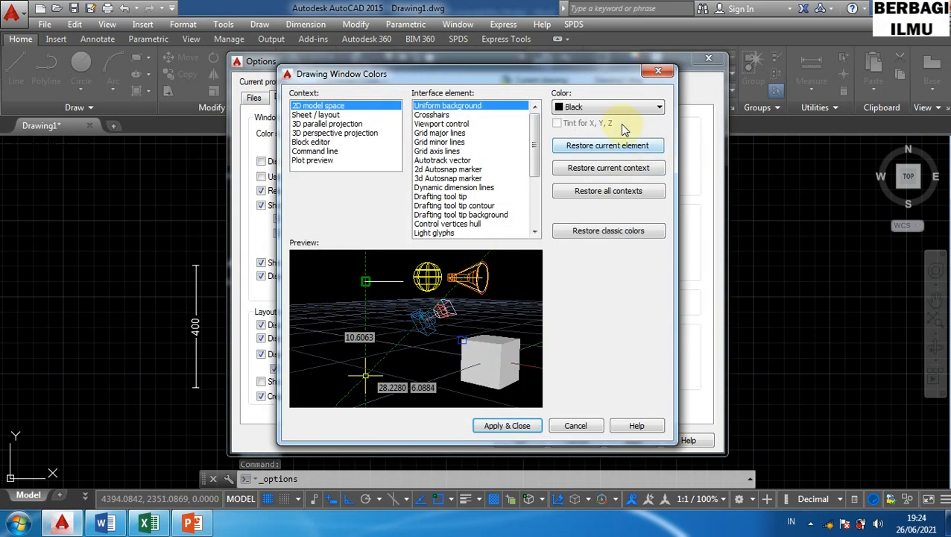
pyautogui.click(659, 107)
pyautogui.click(584, 189)
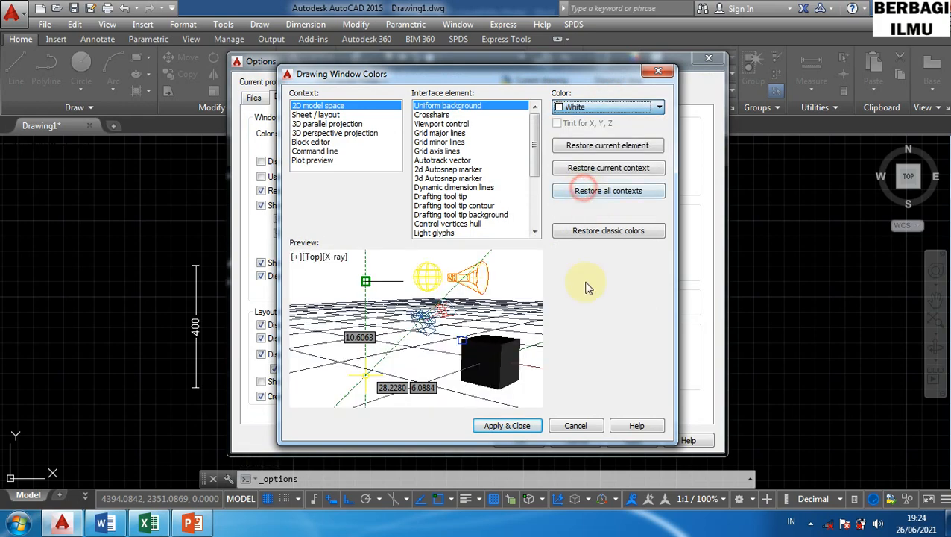
pyautogui.click(528, 429)
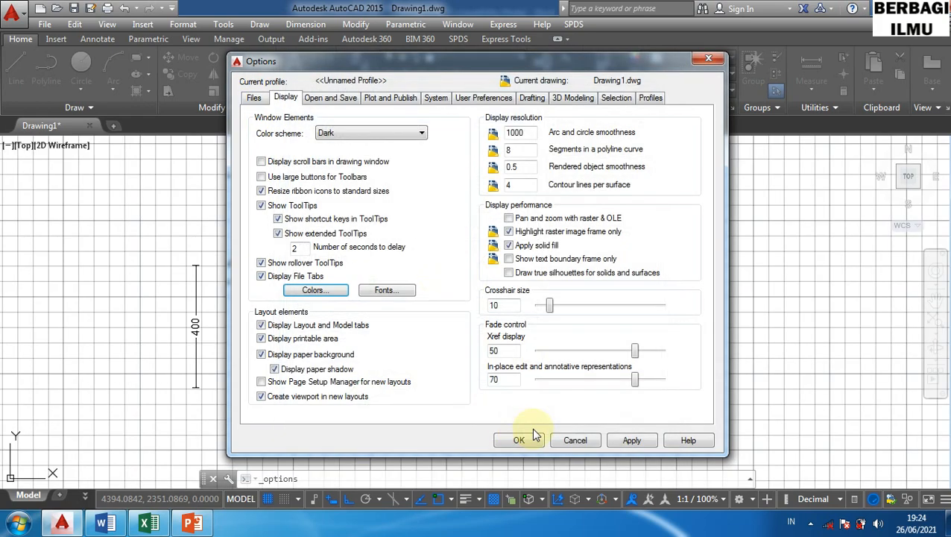
pyautogui.click(515, 440)
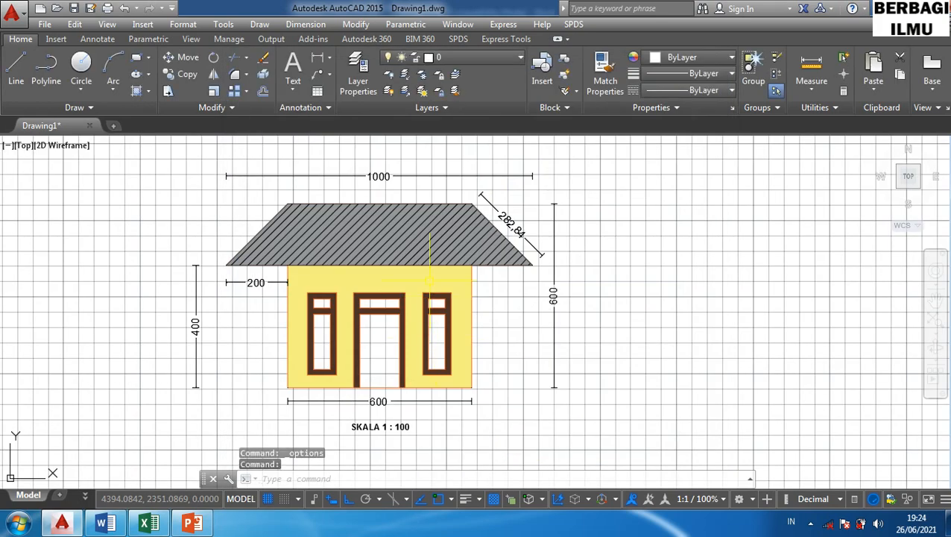
pyautogui.click(268, 499)
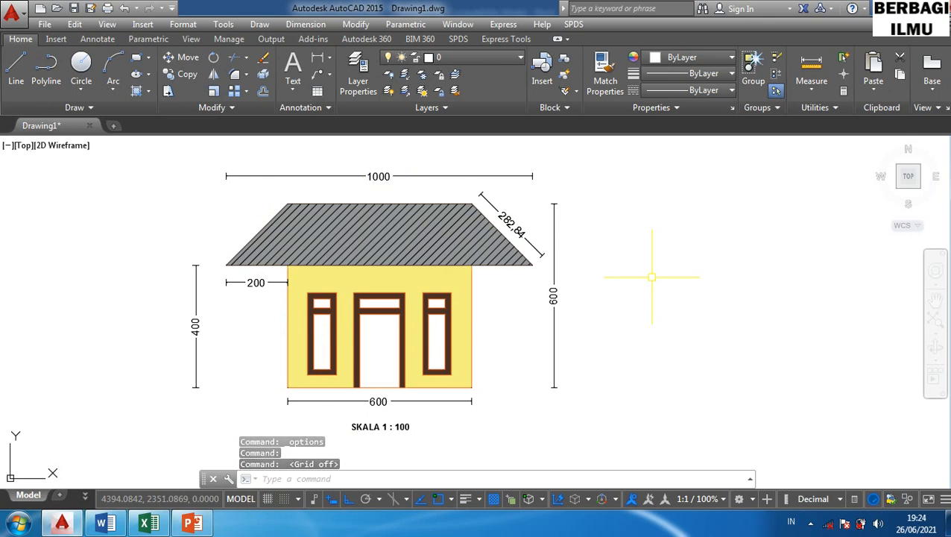
pyautogui.moveTo(652, 277); pyautogui.dragTo(791, 274)
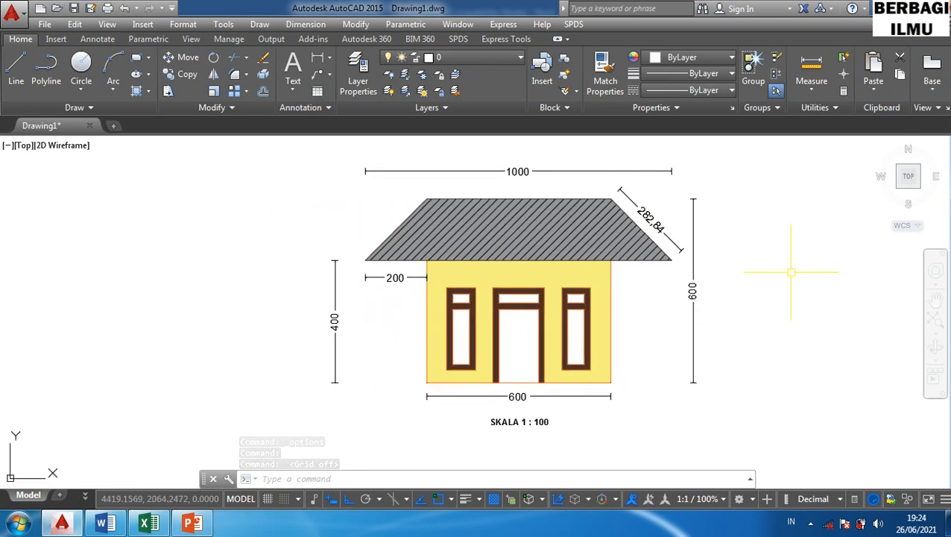
# - Select the whole house drawing with its dimensions and the SKALA 1 : 100 label, and copy it
pyautogui.scroll(2, 789, 274)
pyautogui.scroll(-2, 789, 274)
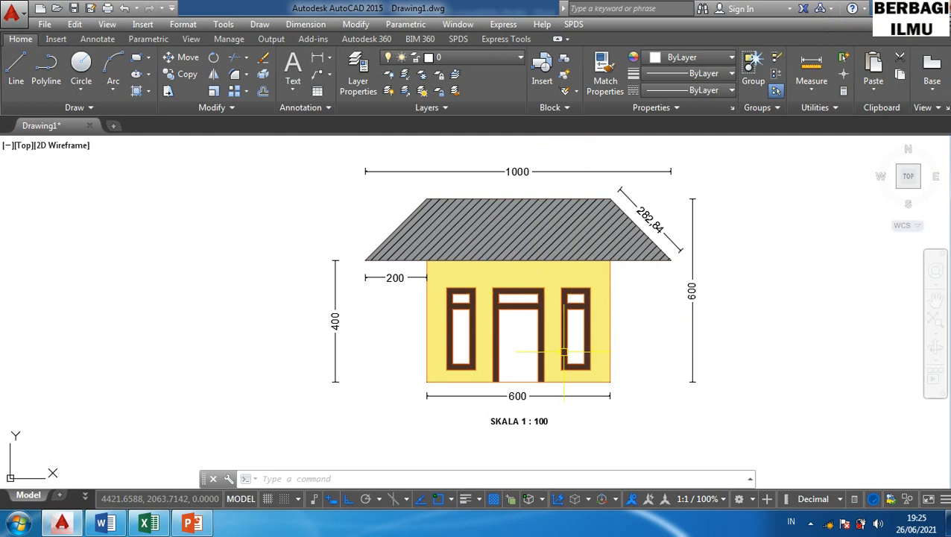
pyautogui.click(738, 447)
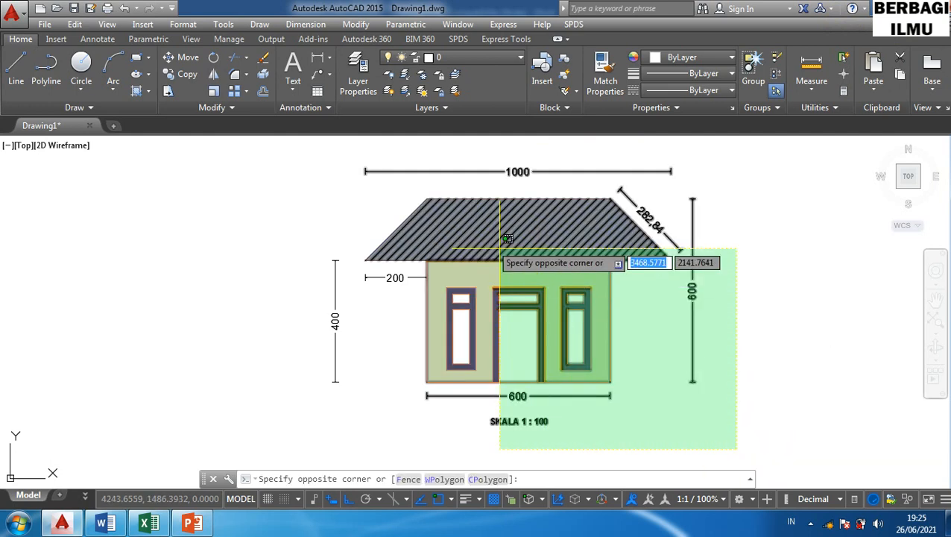
pyautogui.click(308, 147)
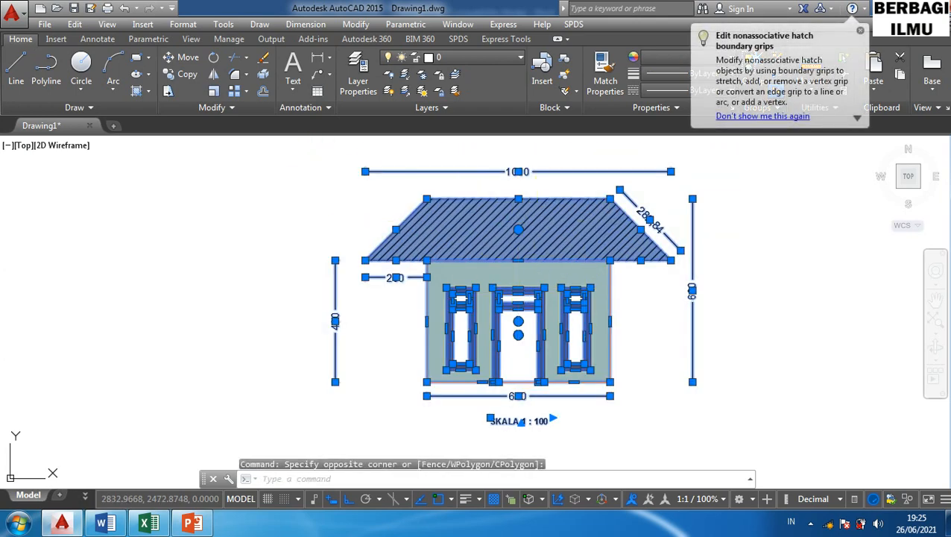
pyautogui.hotkey('ctrl', 'c')
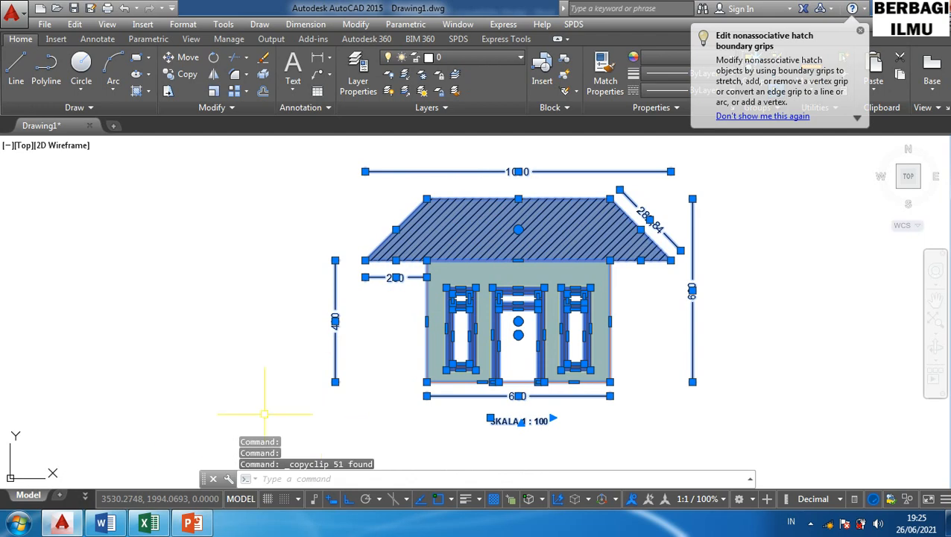
# - Switch to Word and paste the copied drawing onto the second page as a Bitmap through Paste Special
pyautogui.click(105, 522)
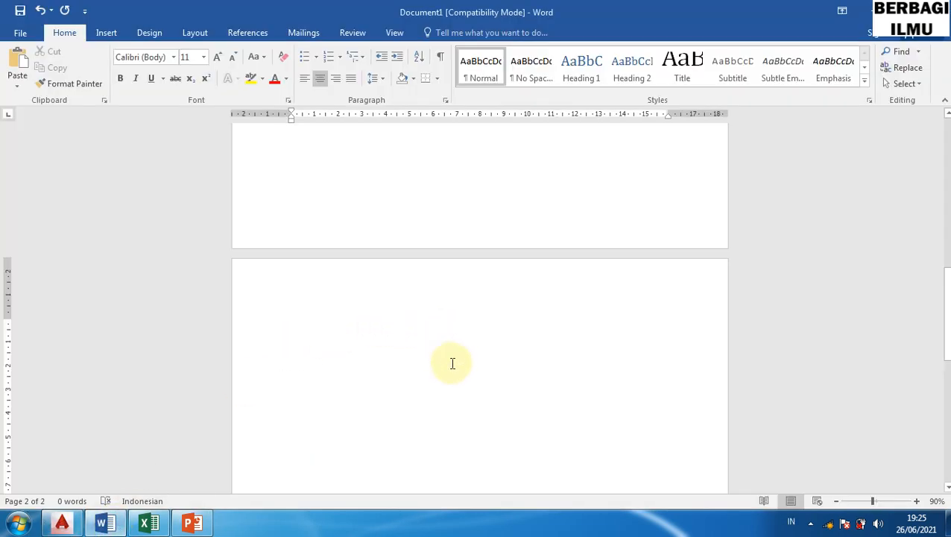
pyautogui.hotkey('ctrl', 'alt', 'v')
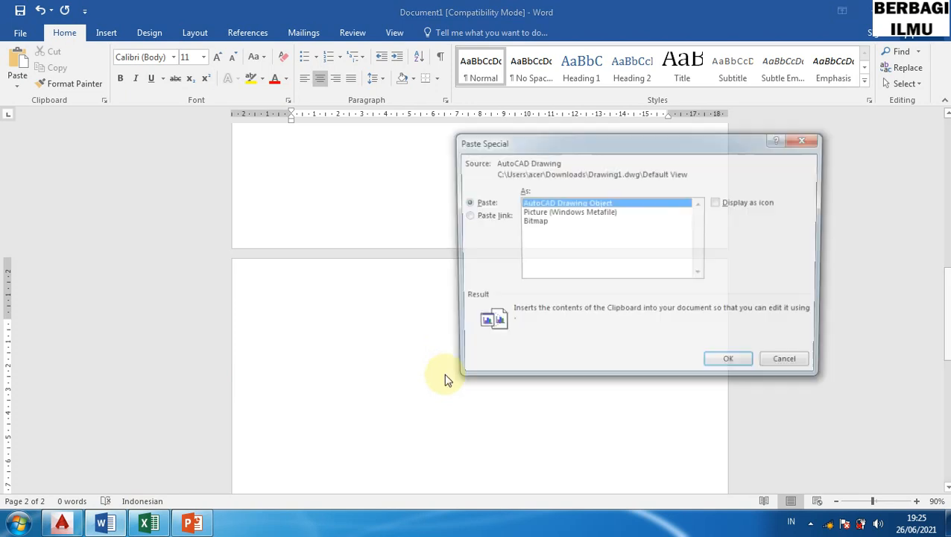
pyautogui.click(534, 223)
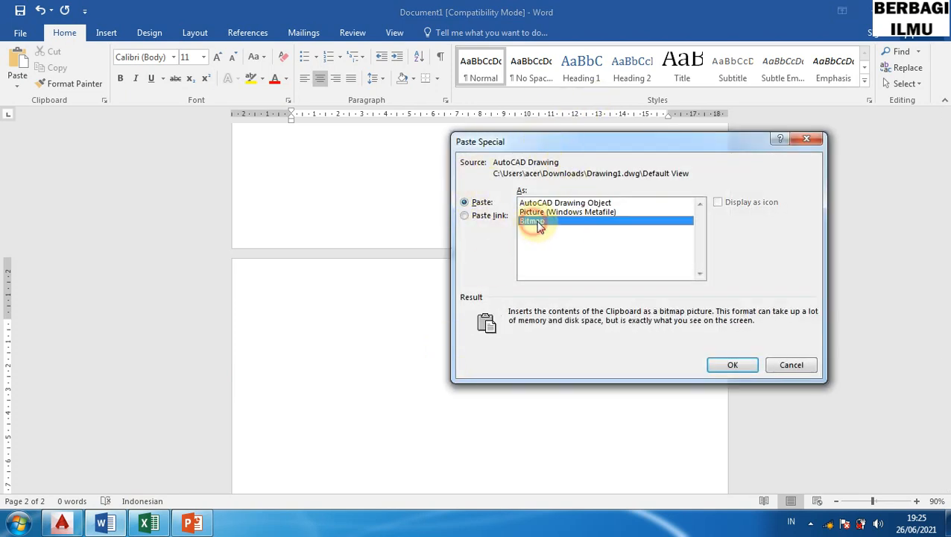
pyautogui.click(733, 367)
pyautogui.scroll(-2, 564, 365)
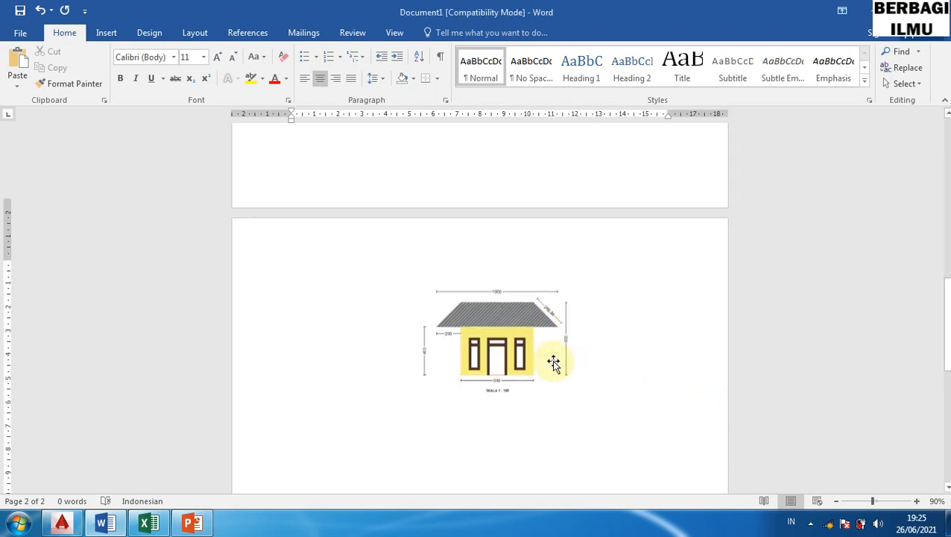
# - Crop the pasted bitmap closely around the house and its dimensions, to about 6.49 cm wide and 4.84 cm high
pyautogui.click(504, 302)
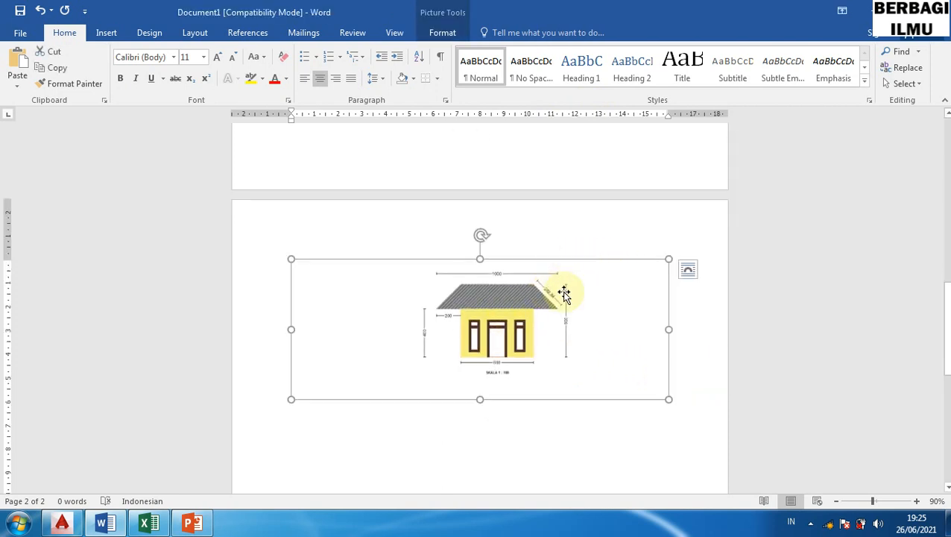
pyautogui.click(442, 34)
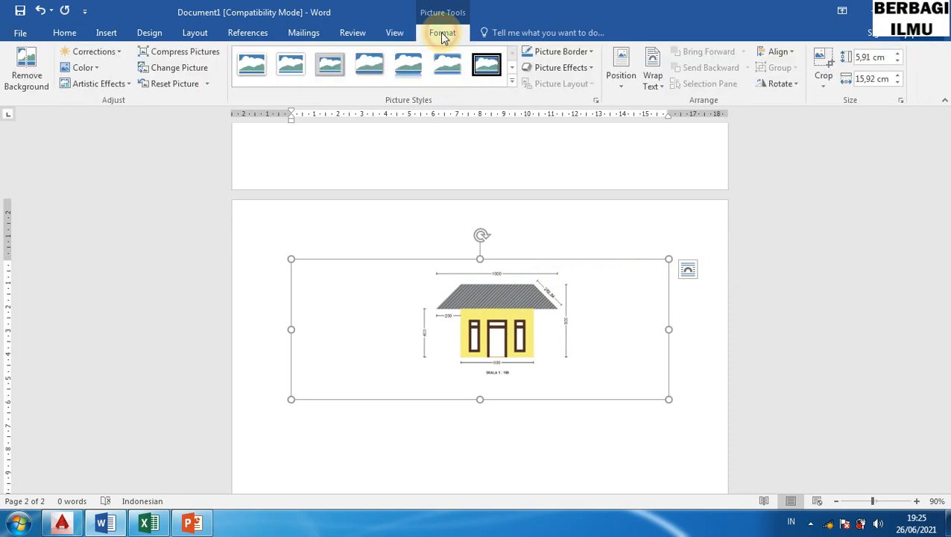
pyautogui.click(821, 59)
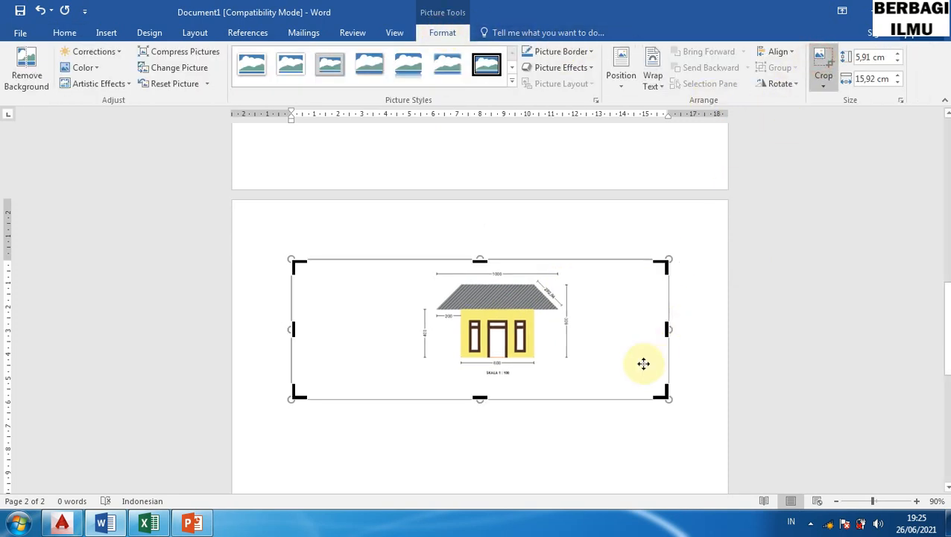
pyautogui.moveTo(668, 330); pyautogui.dragTo(570, 325)
pyautogui.moveTo(341, 328); pyautogui.dragTo(467, 329)
pyautogui.moveTo(484, 400); pyautogui.dragTo(483, 381)
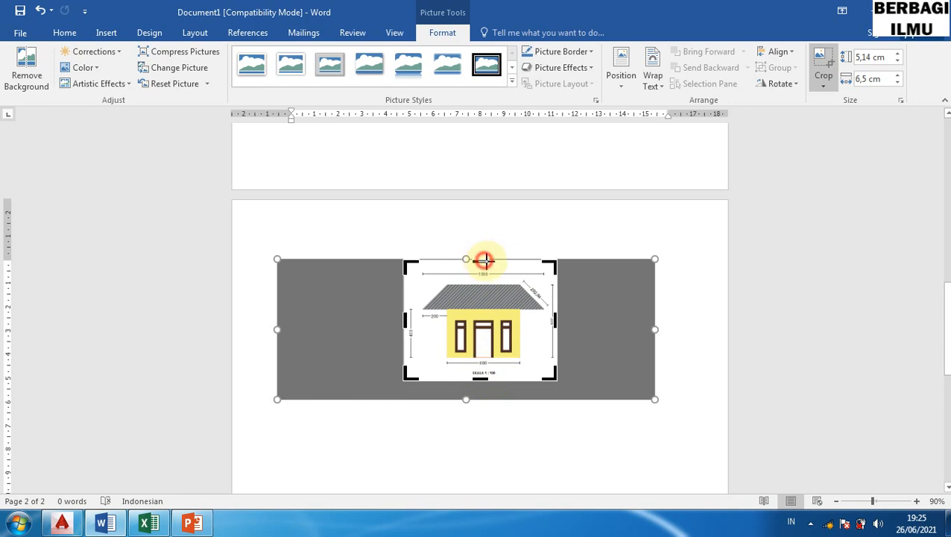
pyautogui.moveTo(484, 260); pyautogui.dragTo(486, 266)
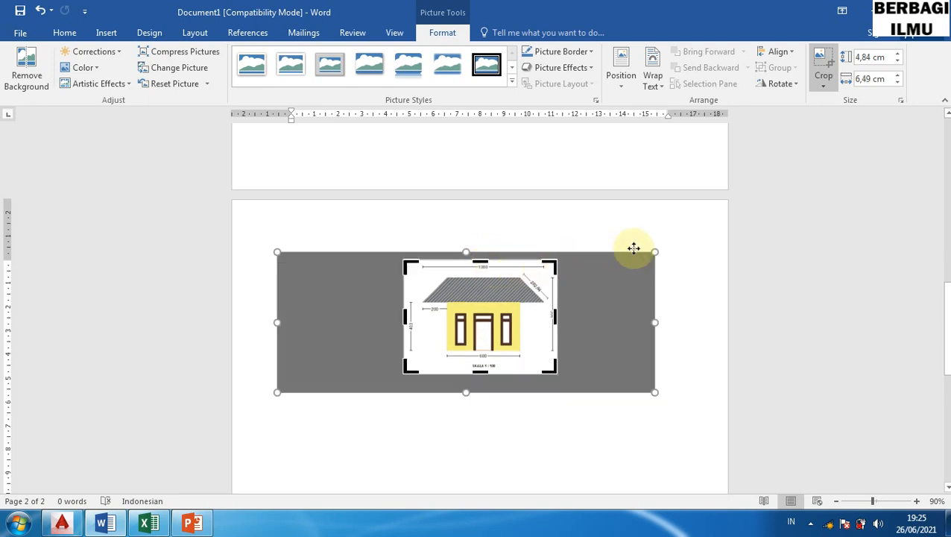
pyautogui.click(823, 67)
# - Enlarge the cropped house picture proportionally to about 13.17 cm wide and 9.82 cm high
pyautogui.moveTo(558, 373); pyautogui.dragTo(715, 463)
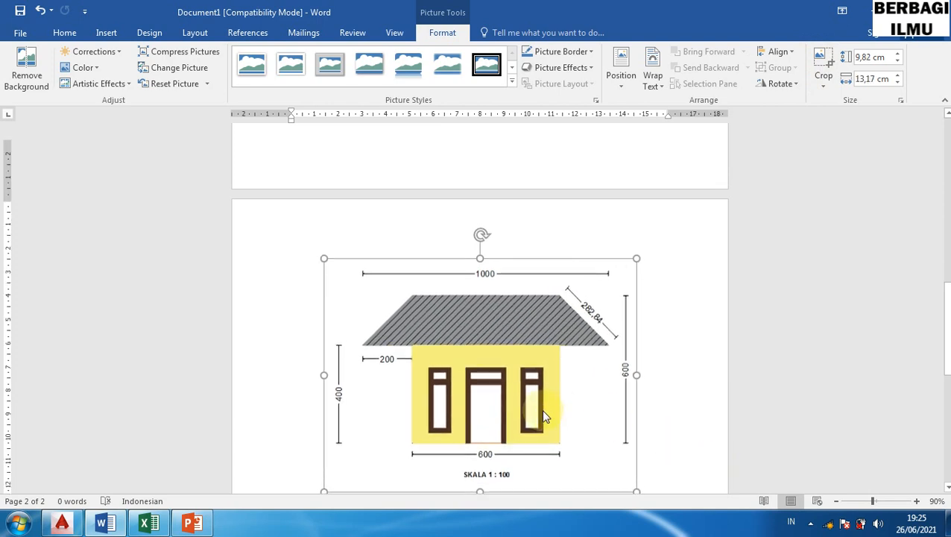
pyautogui.scroll(-2, 543, 412)
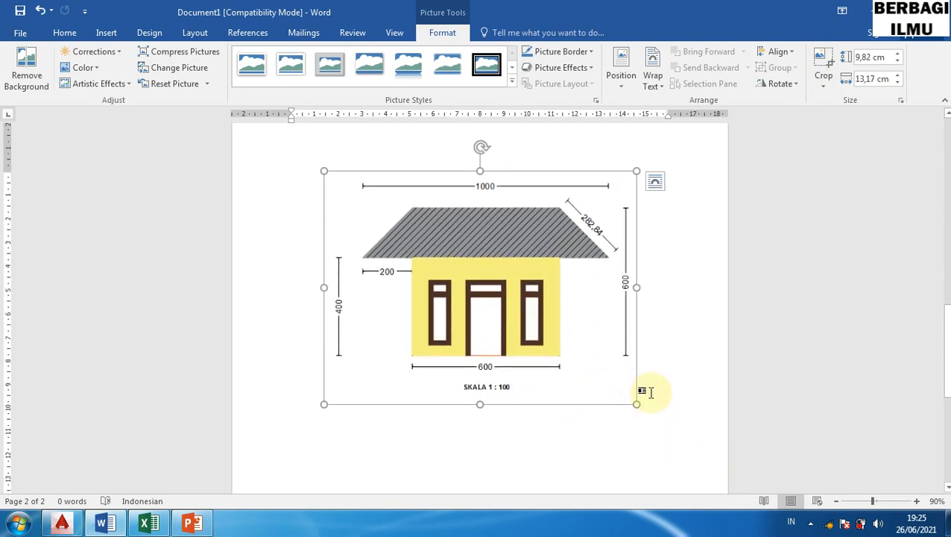
pyautogui.scroll(2, 581, 231)
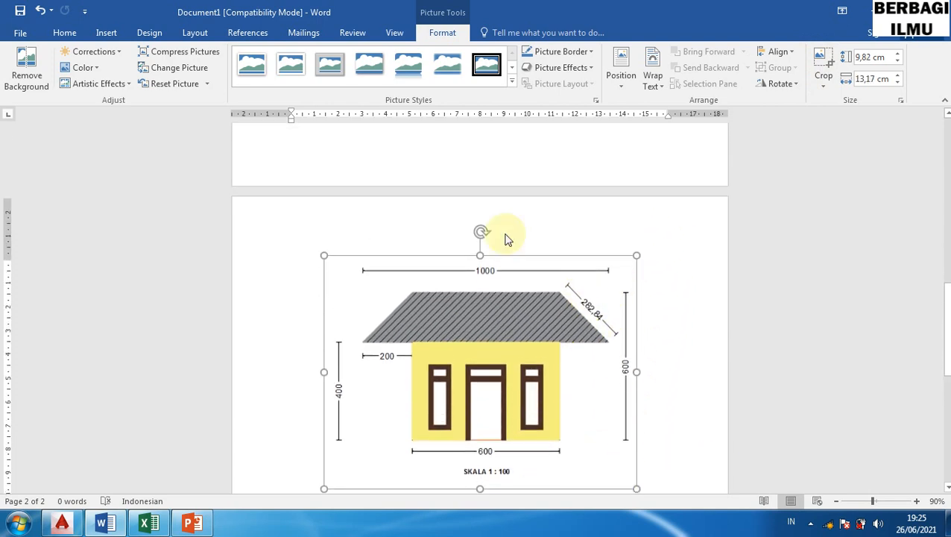
# - Left-align the house picture, center it again, deselect it and check it on the second page
pyautogui.click(66, 33)
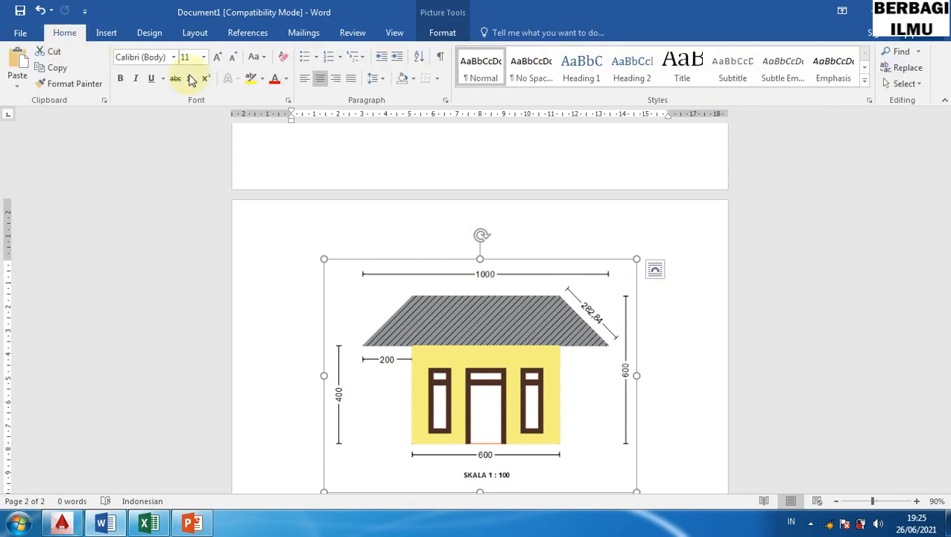
pyautogui.click(304, 78)
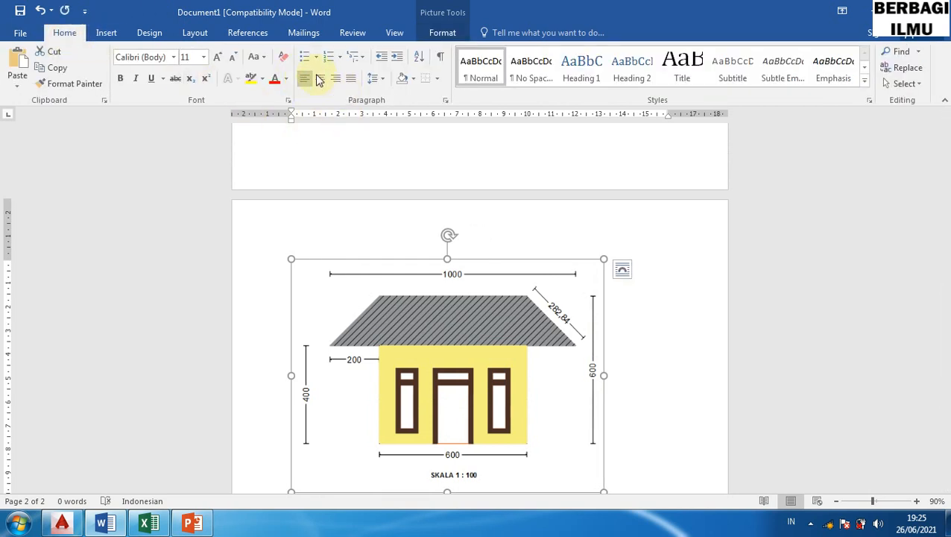
pyautogui.click(320, 78)
pyautogui.scroll(-3, 448, 179)
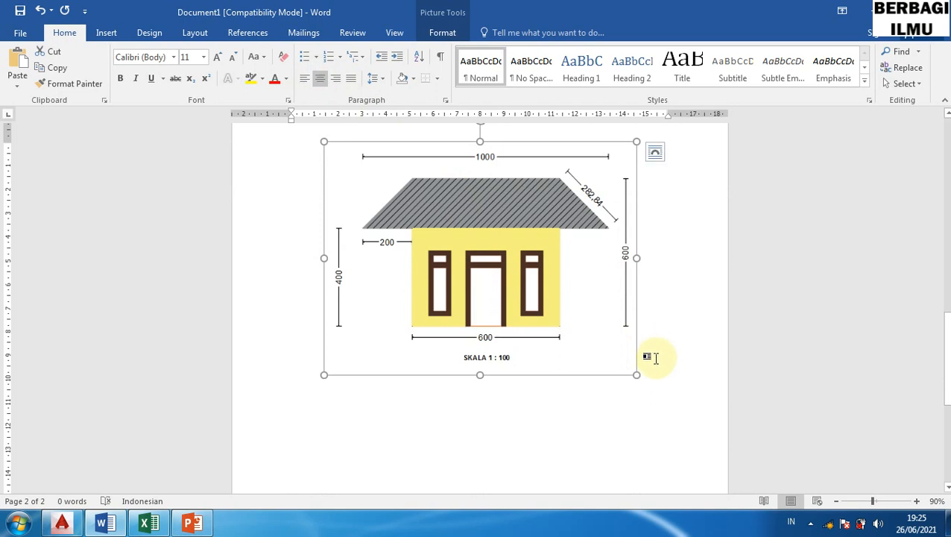
pyautogui.click(319, 367)
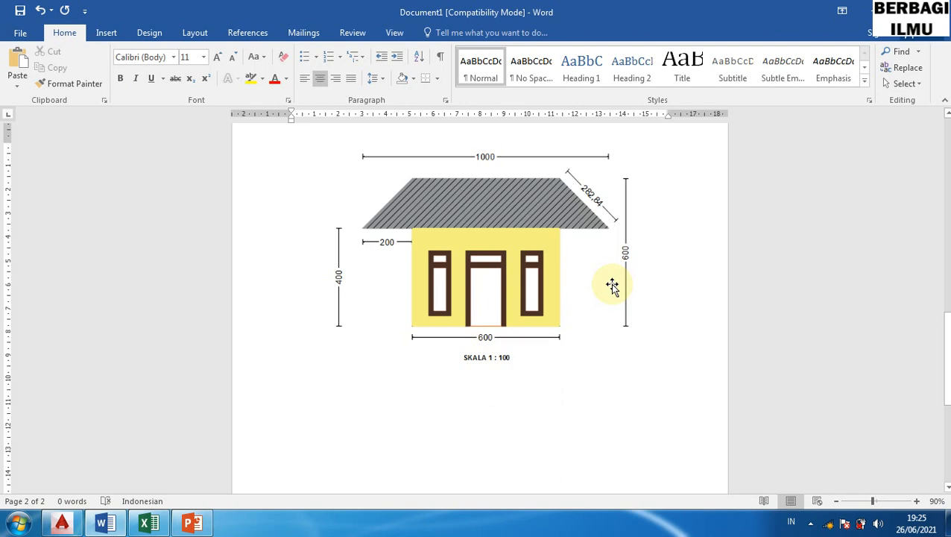
pyautogui.scroll(4, 612, 287)
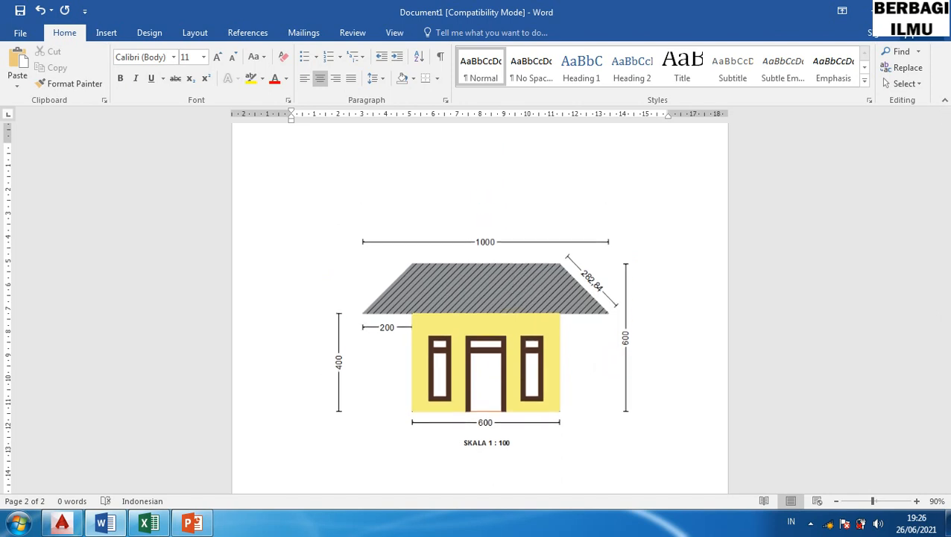
pyautogui.scroll(-3, 485, 313)
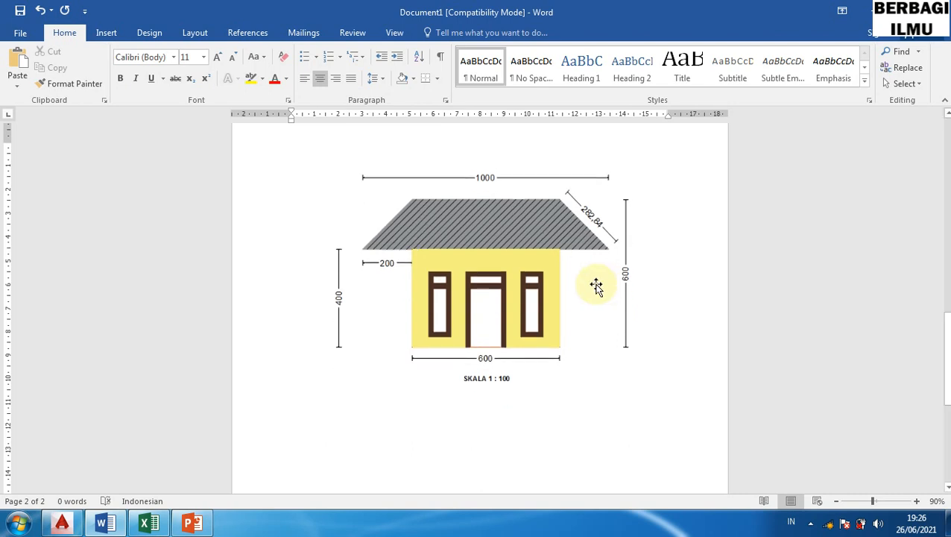
# - Set the house picture's text wrapping to Tight and deselect it
pyautogui.click(526, 272)
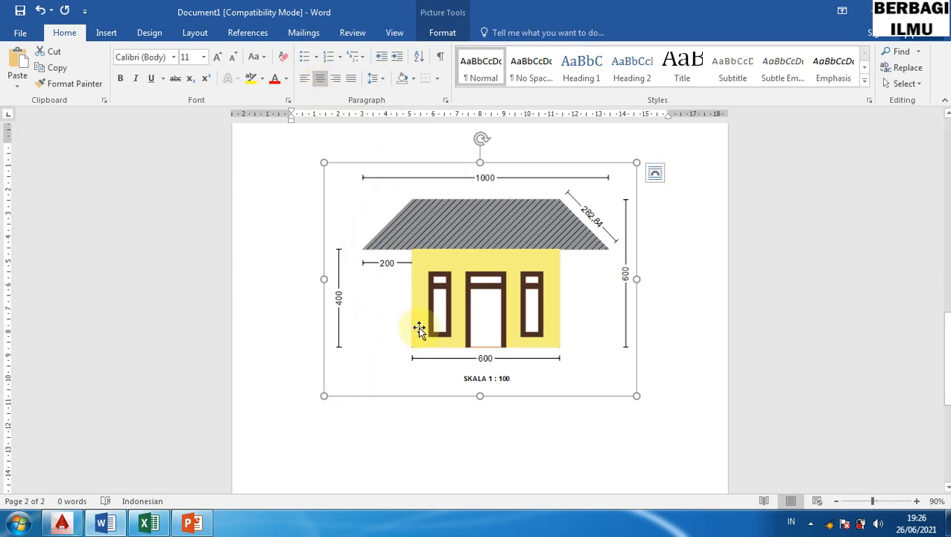
pyautogui.click(656, 174)
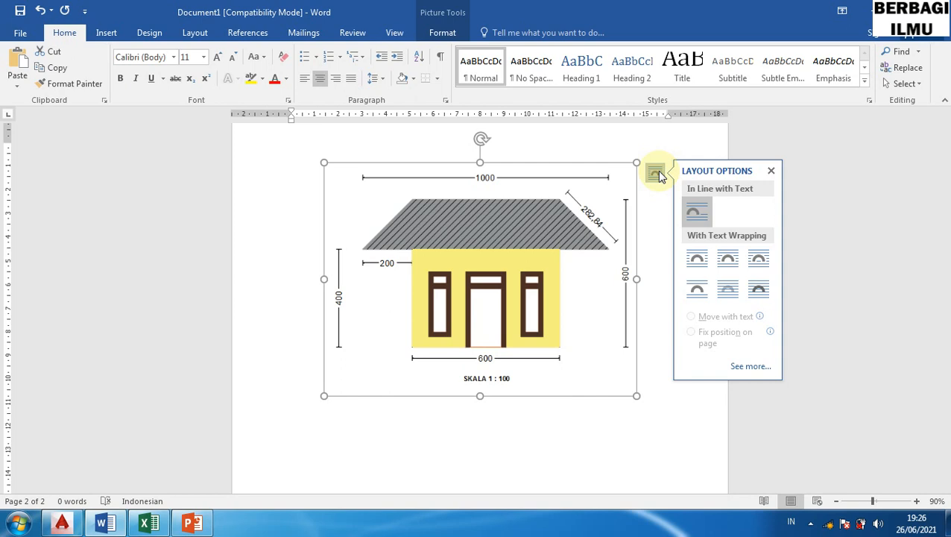
pyautogui.click(732, 265)
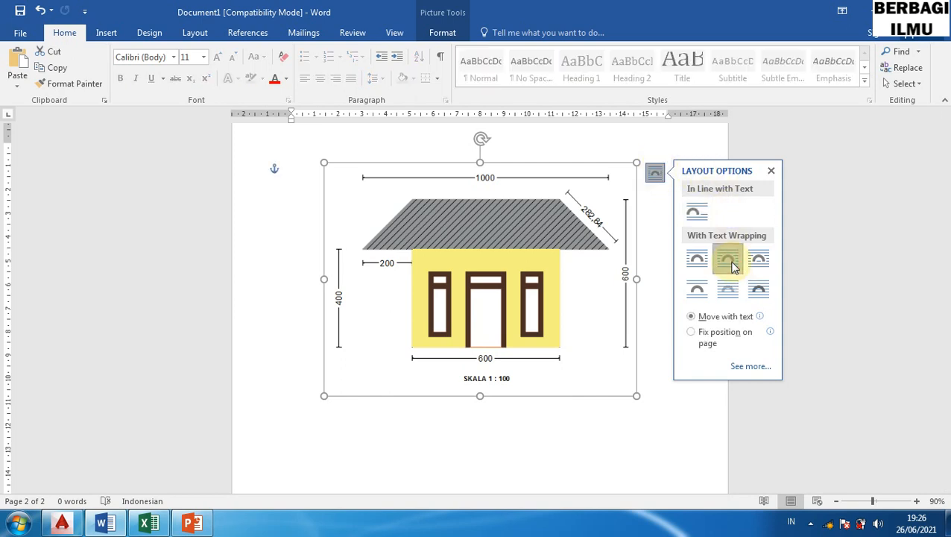
pyautogui.click(687, 413)
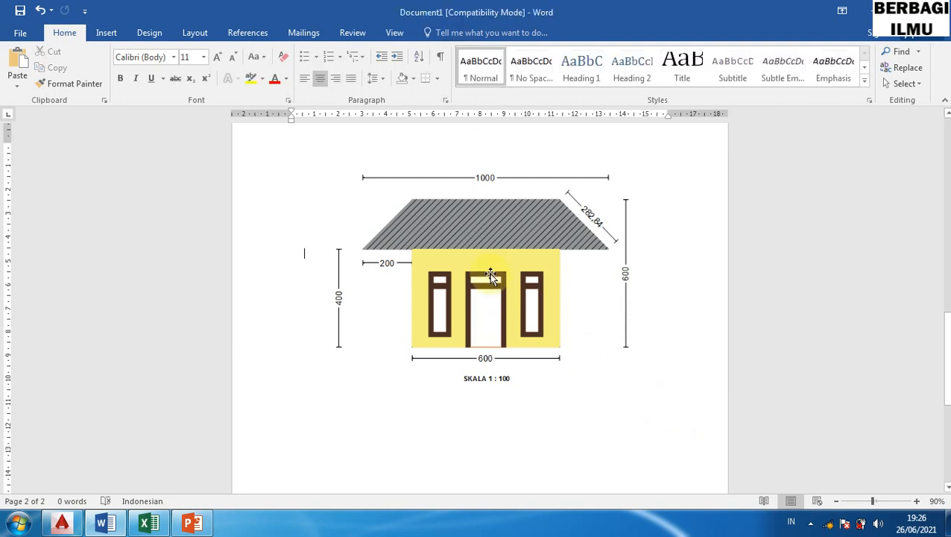
# - Move the house picture freely on the second page, shifting it lower and slightly to the right, and deselect it
pyautogui.moveTo(489, 273); pyautogui.dragTo(510, 343)
pyautogui.scroll(-3, 509, 342)
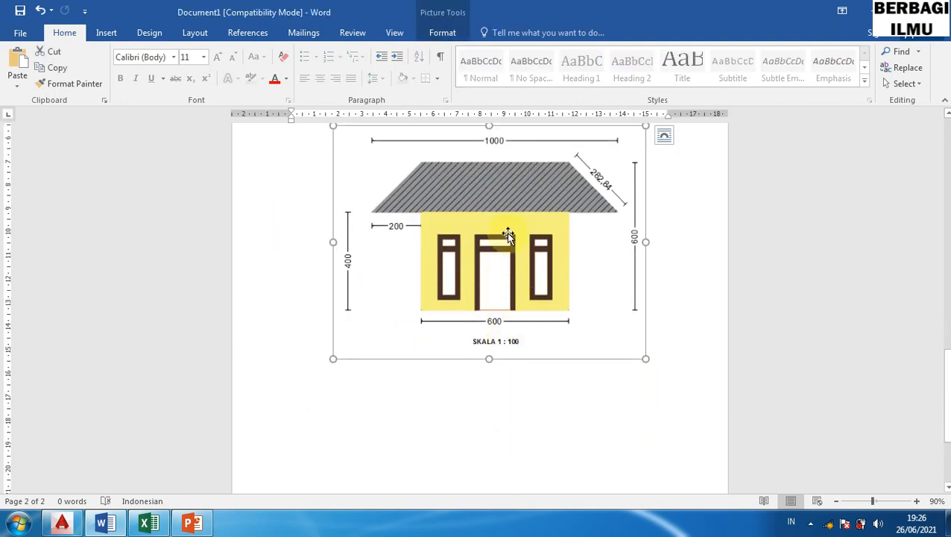
pyautogui.moveTo(505, 228); pyautogui.dragTo(533, 297)
pyautogui.click(658, 389)
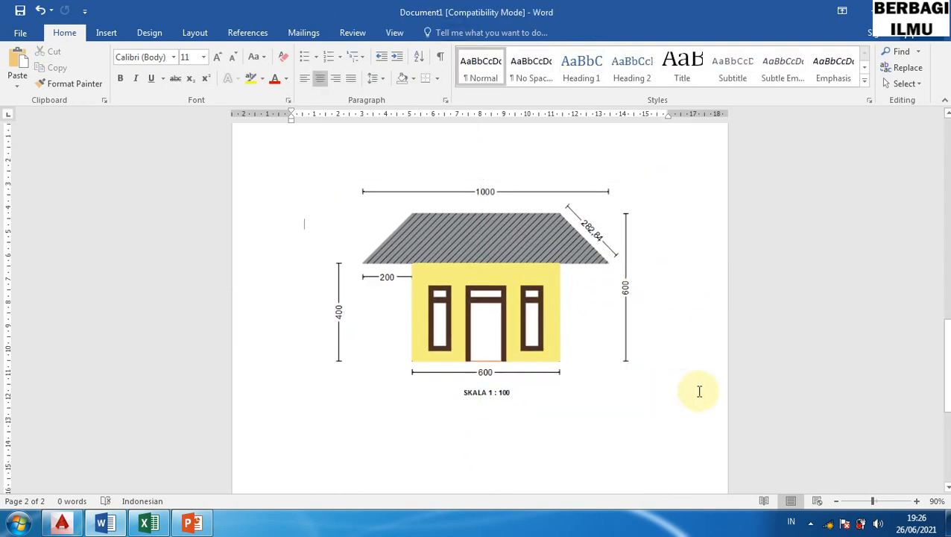
# - Add an empty paragraph beside the house picture on the second page, leaving the picture deselected
pyautogui.press('Return')
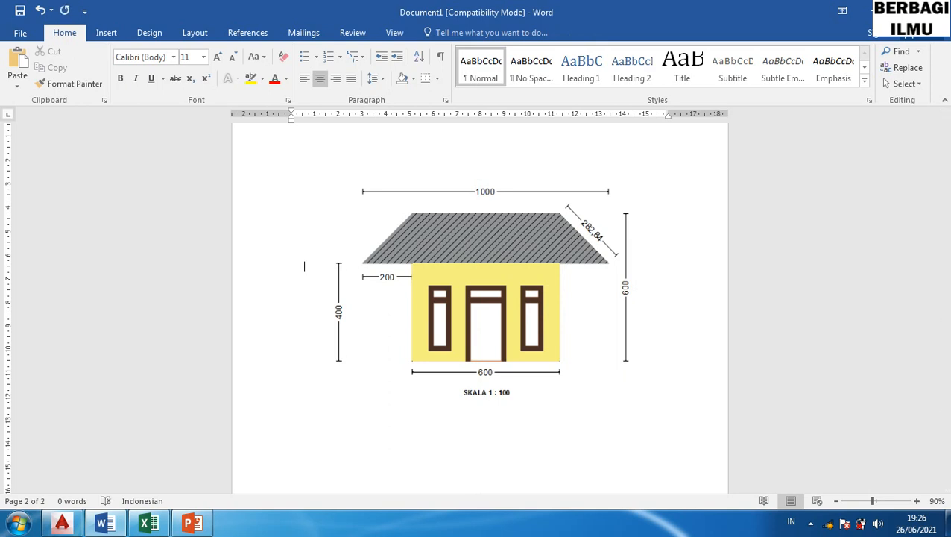
pyautogui.scroll(-3, 524, 324)
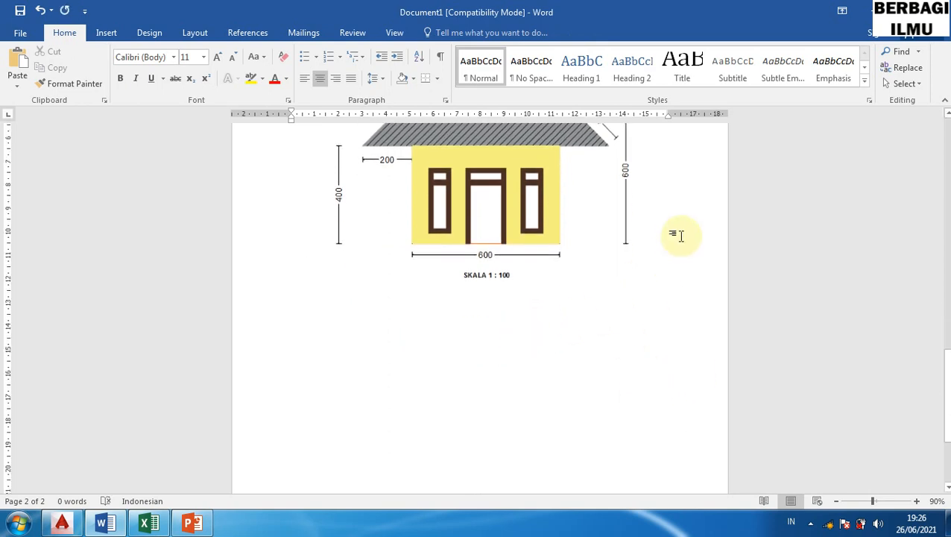
pyautogui.click(597, 237)
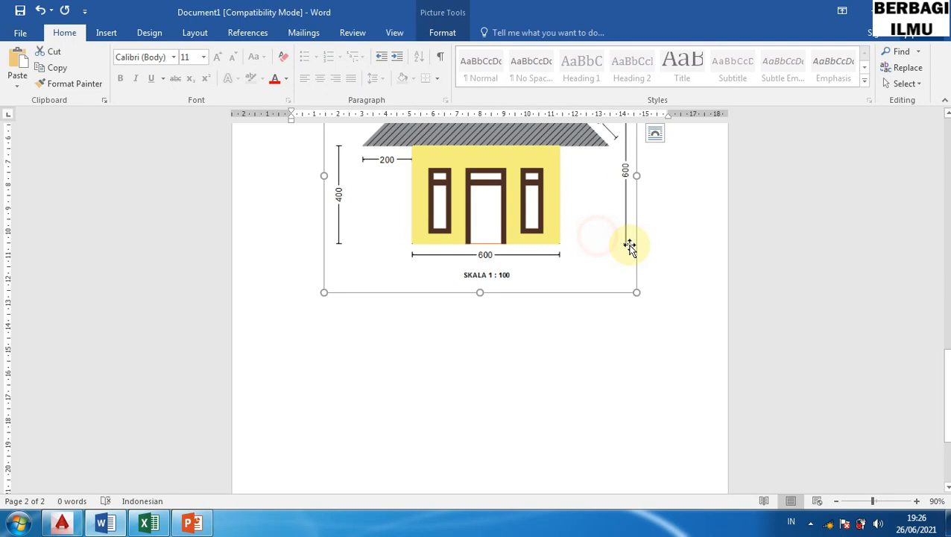
pyautogui.click(660, 295)
pyautogui.click(487, 369)
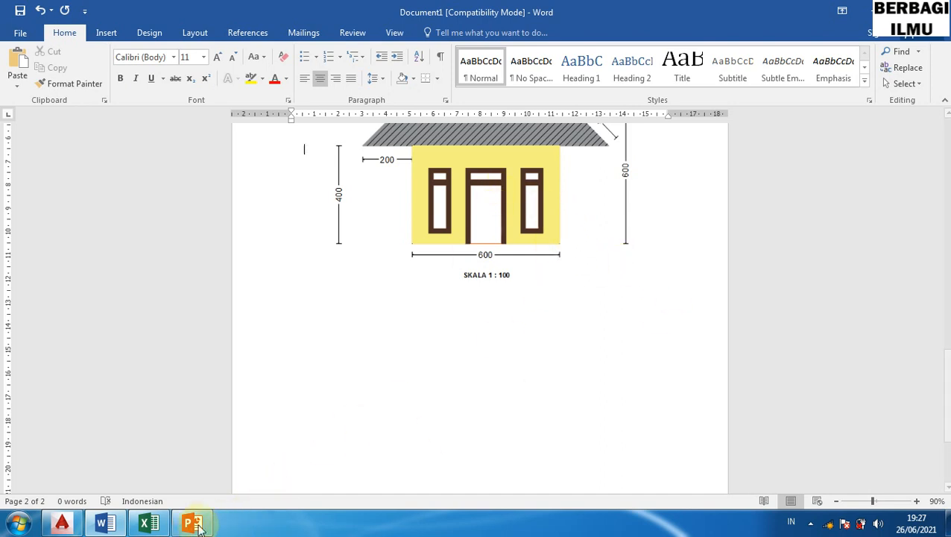
# - Switch to AutoCAD, copy the still selected house drawing again and clear the selection
pyautogui.click(63, 523)
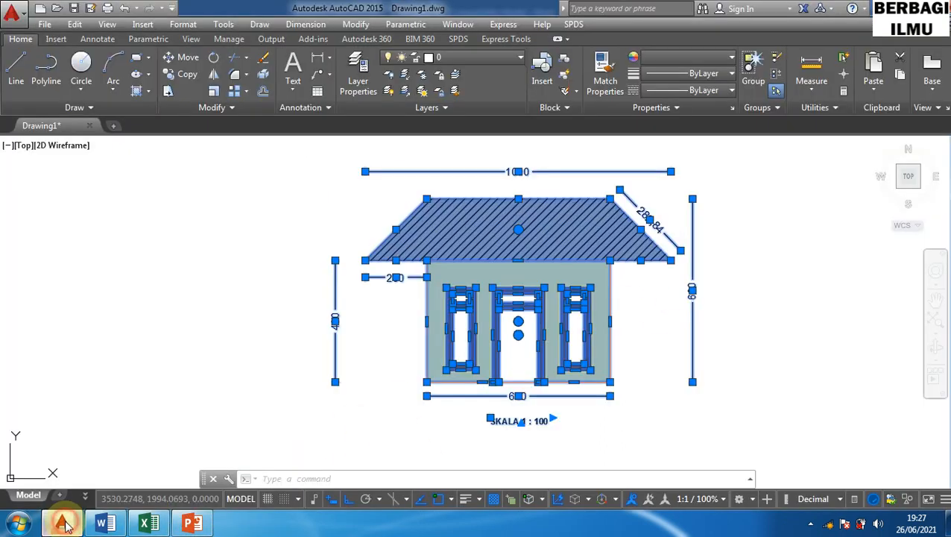
pyautogui.hotkey('ctrl', 'c')
pyautogui.press('Escape')
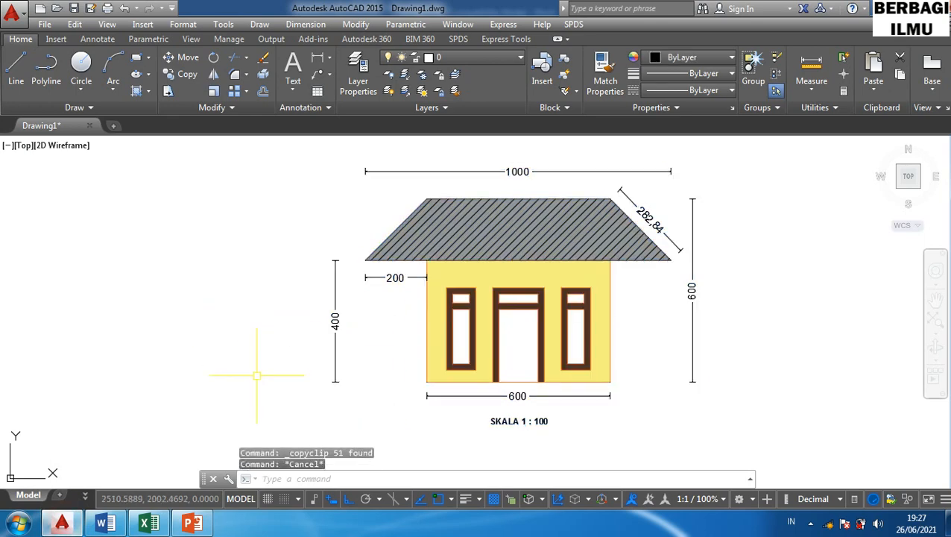
# - Return to Word and set the house picture's layout to In Line with Text
pyautogui.click(96, 526)
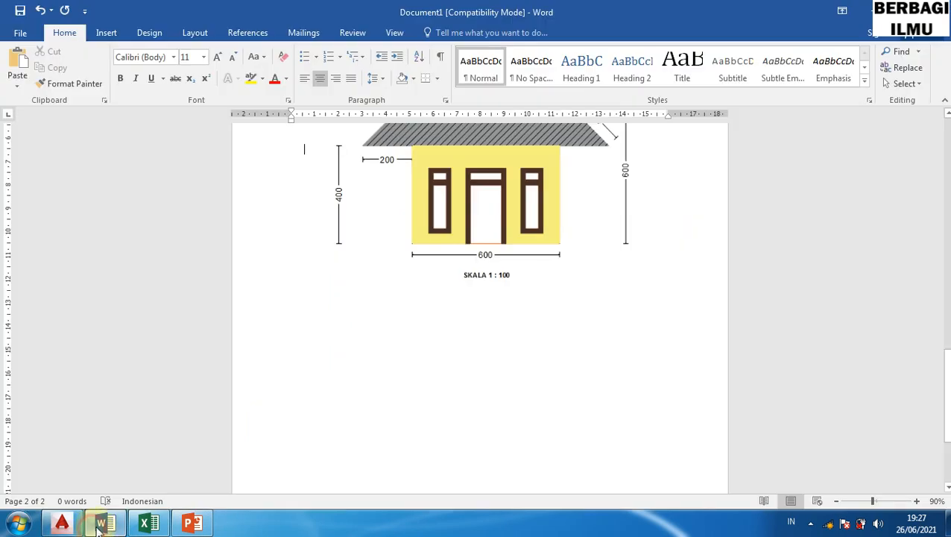
pyautogui.rightClick(527, 198)
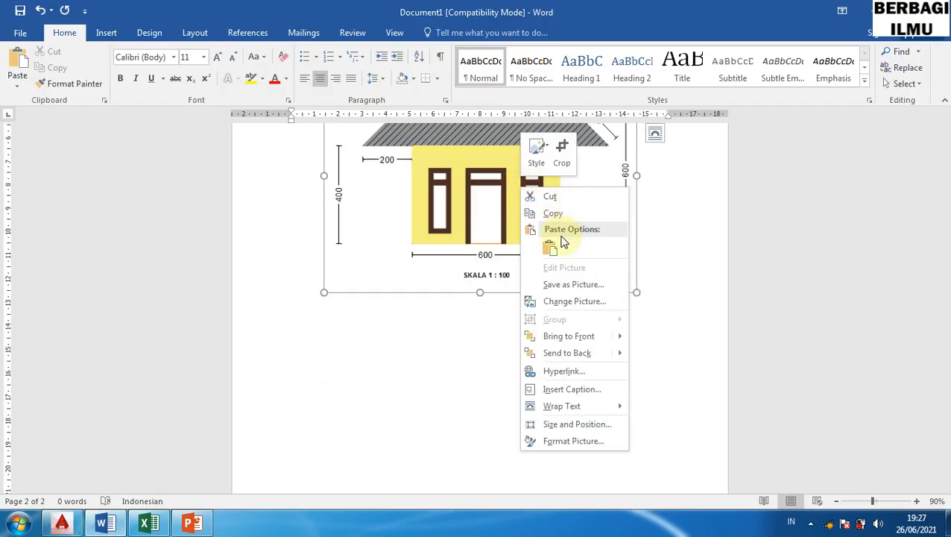
pyautogui.click(657, 133)
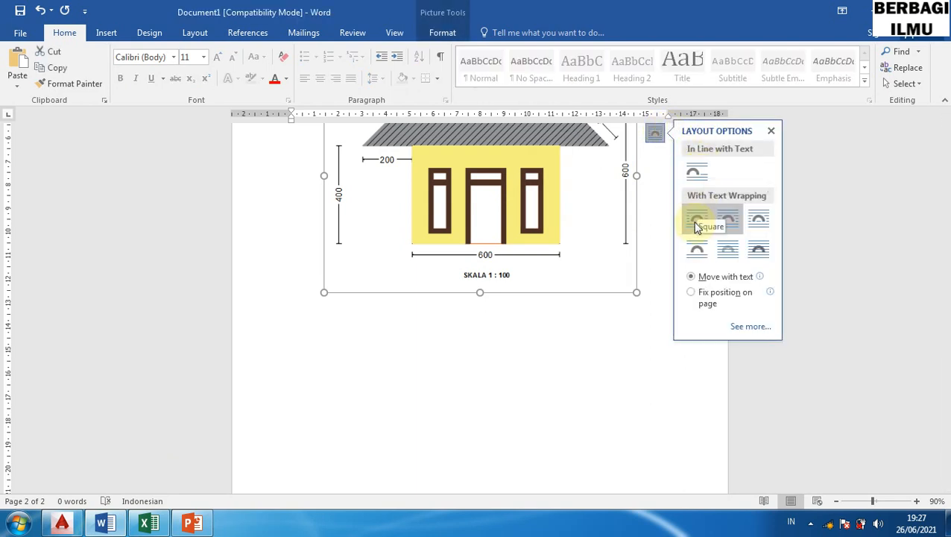
pyautogui.click(691, 171)
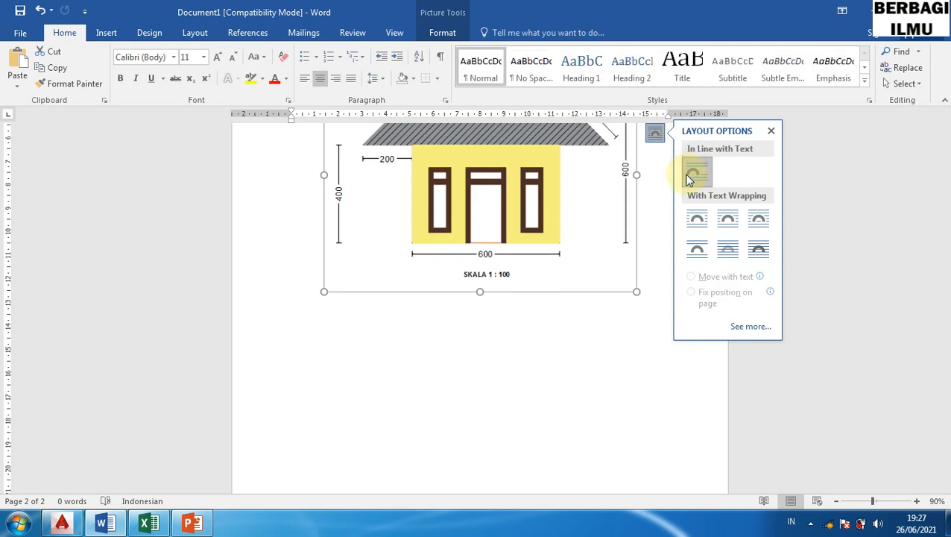
# - Insert a screen clipping of the AutoCAD house drawing with its dimensions and scale caption on a new line below the last picture
pyautogui.click(645, 273)
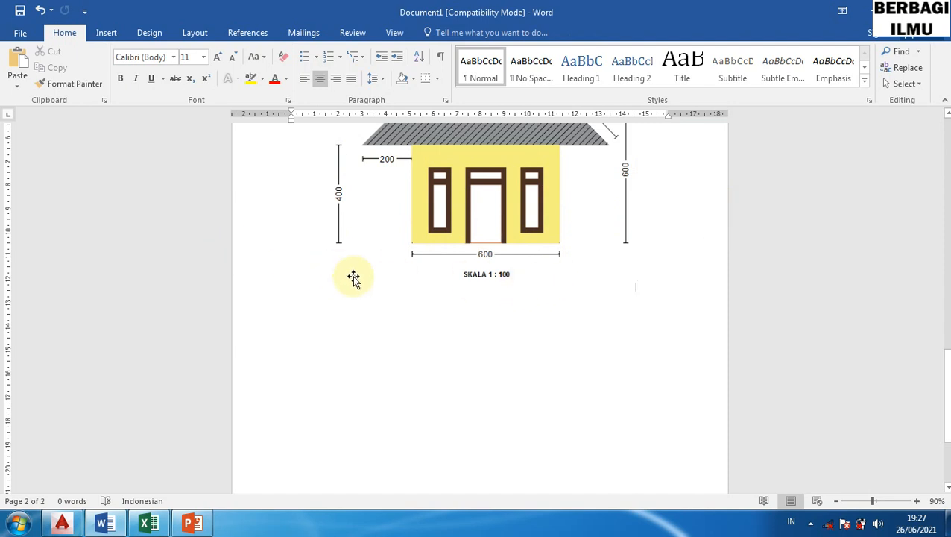
pyautogui.hotkey('ctrl', 'z')
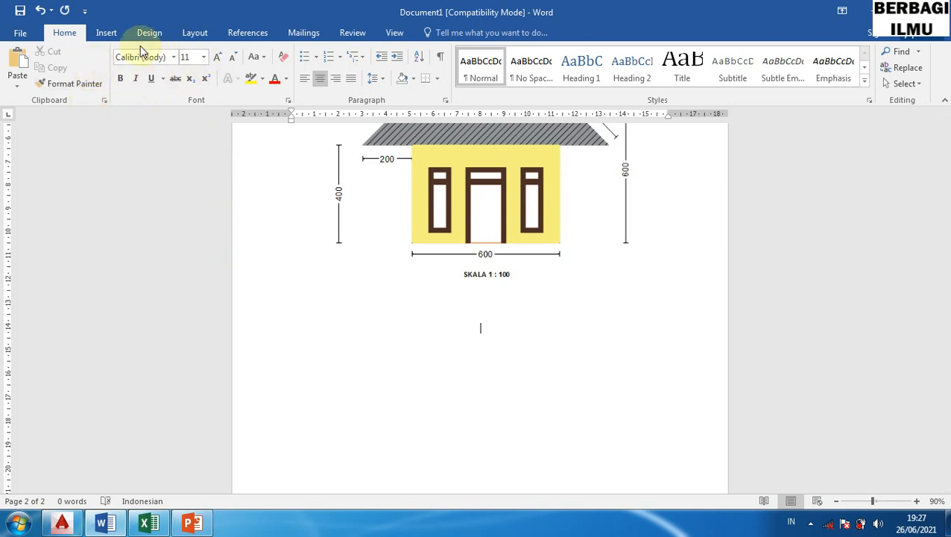
pyautogui.click(107, 33)
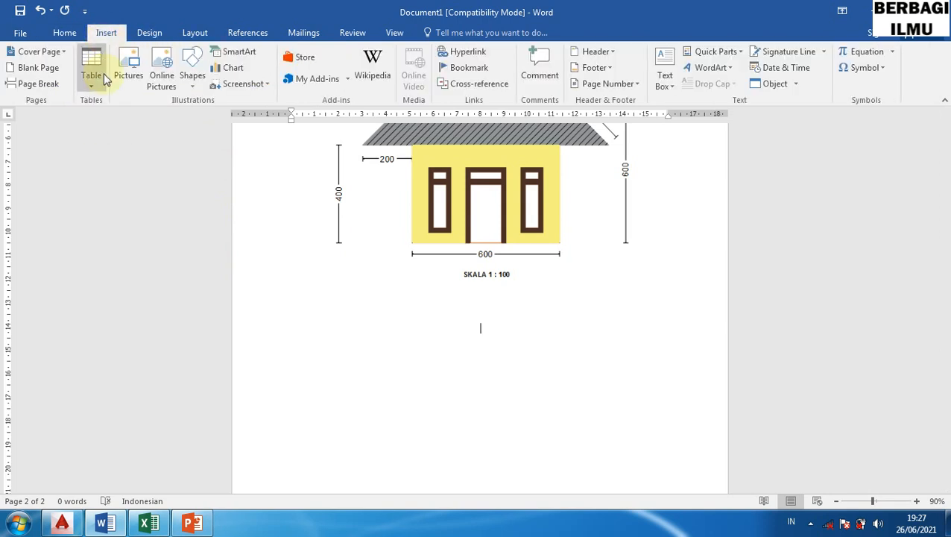
pyautogui.click(237, 83)
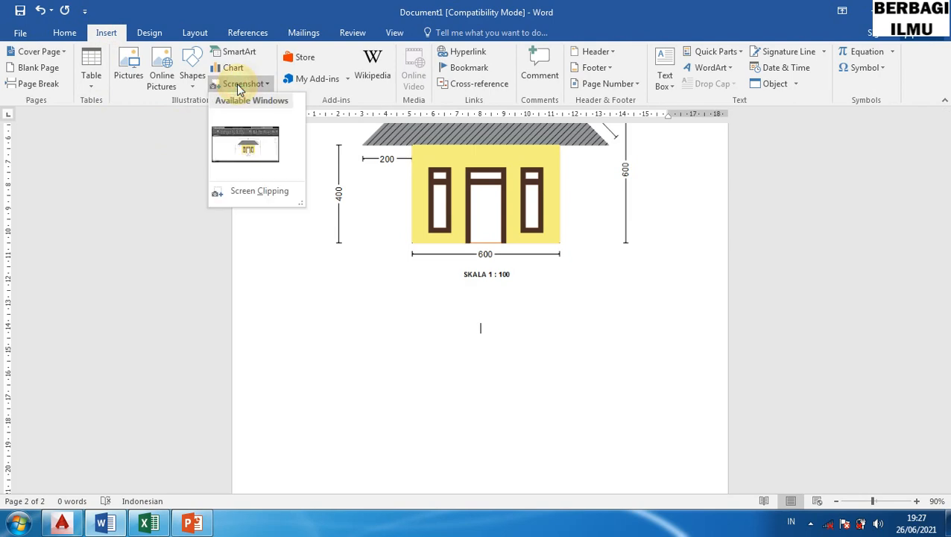
pyautogui.click(250, 191)
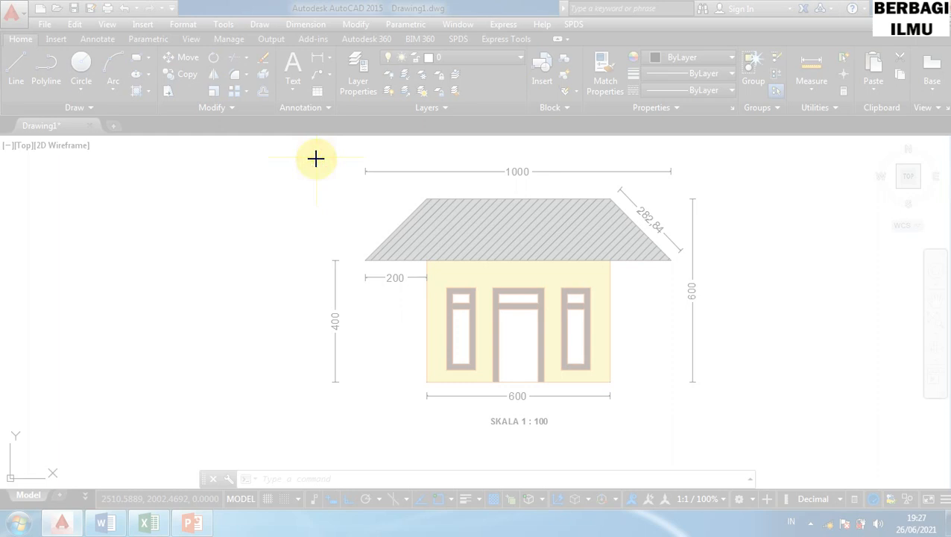
pyautogui.click(599, 420)
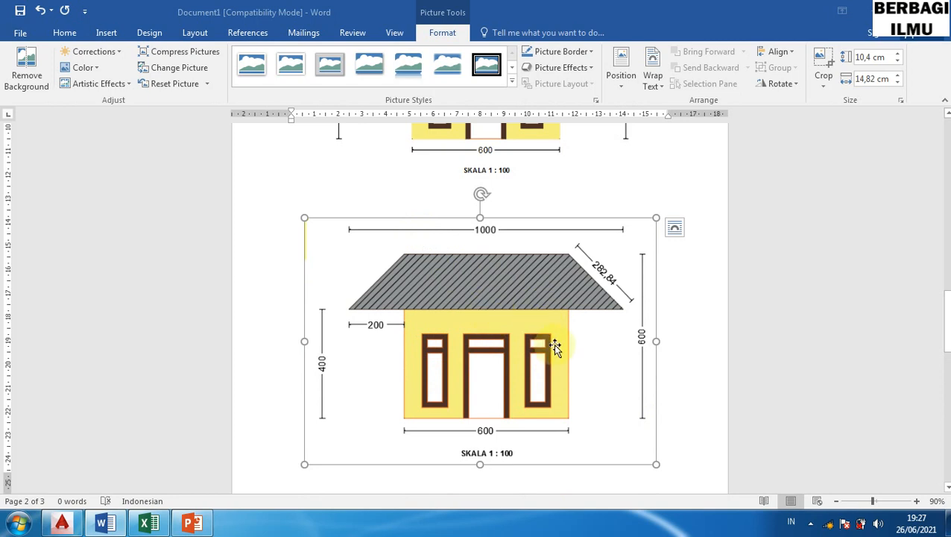
# - Scale the new clipping down to about 9.45 cm high by 13.47 cm wide and centre it on the page
pyautogui.scroll(-2, 553, 344)
pyautogui.moveTo(656, 406); pyautogui.dragTo(625, 378)
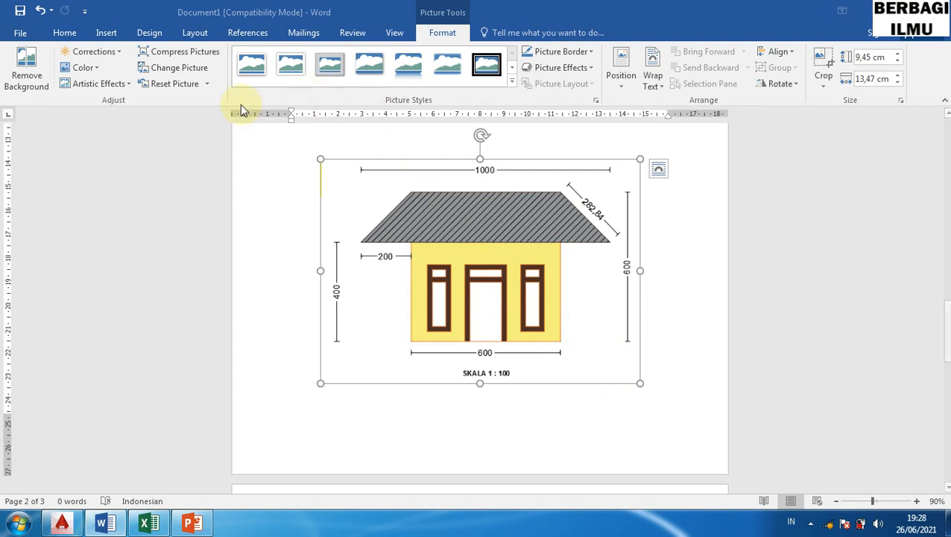
pyautogui.click(66, 33)
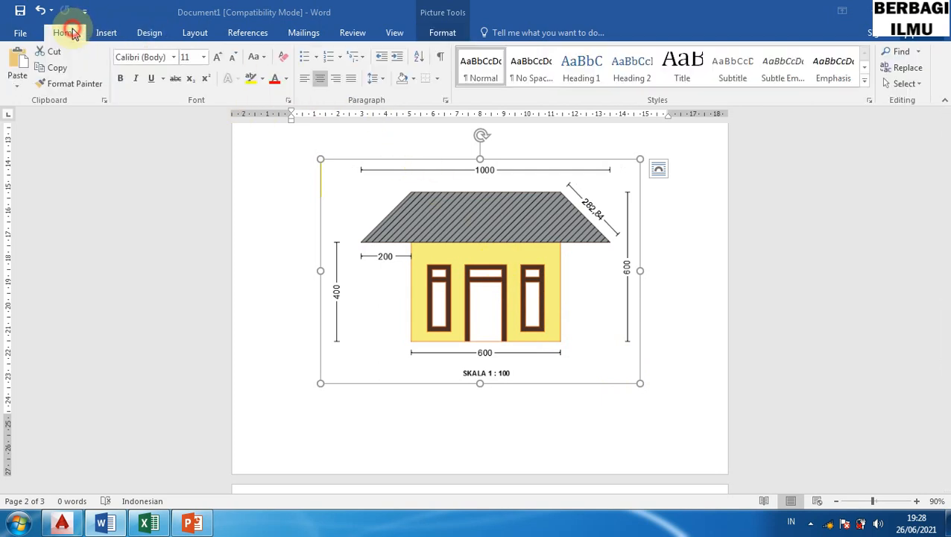
pyautogui.click(306, 79)
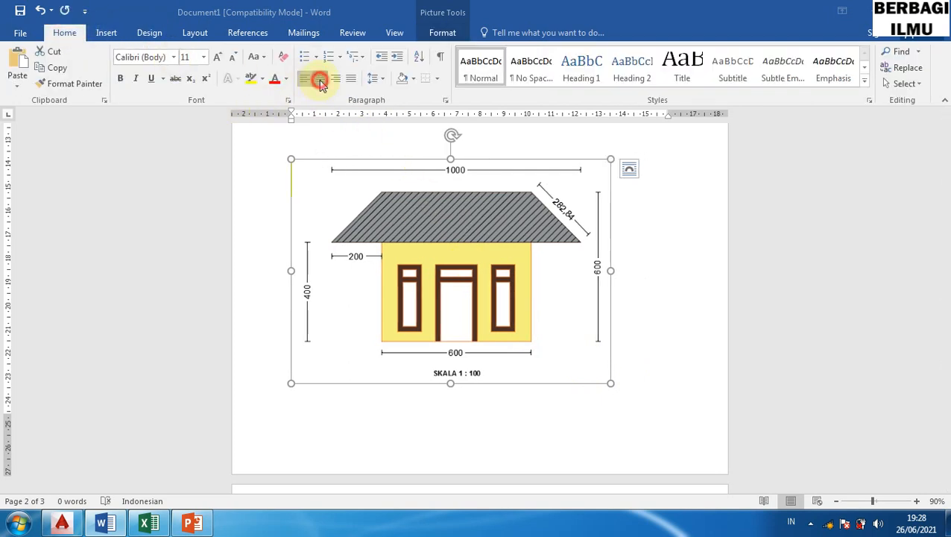
pyautogui.click(320, 79)
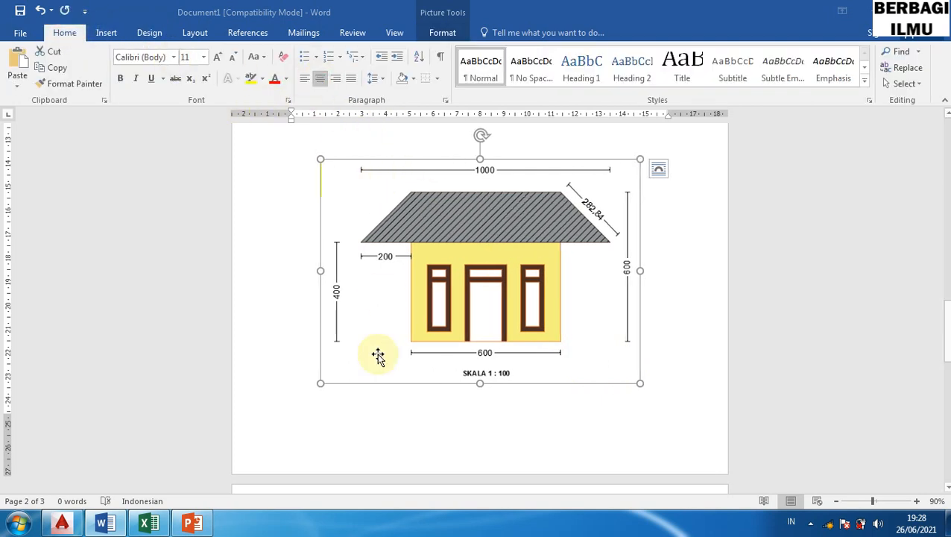
# - Try adding a line break before the clipped picture, and undo it
pyautogui.click(313, 377)
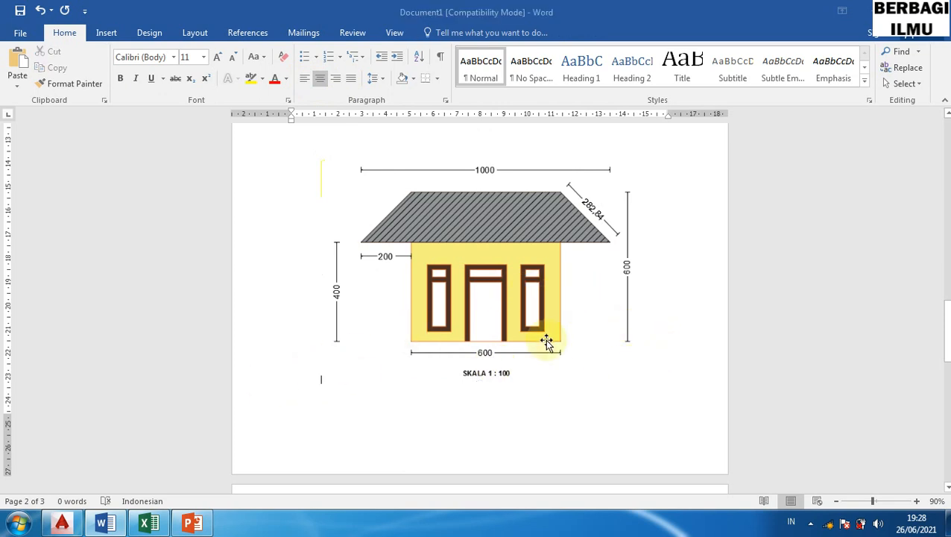
pyautogui.press('Return')
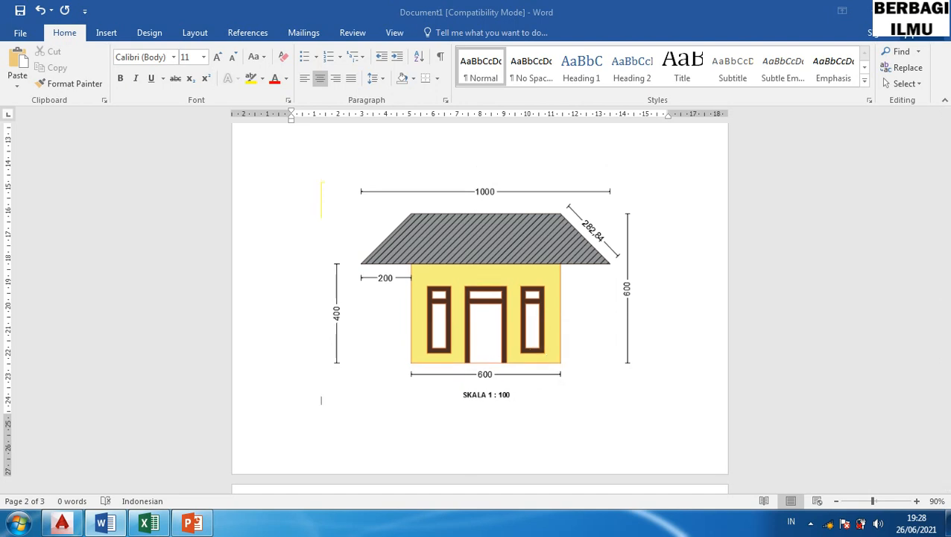
pyautogui.hotkey('ctrl', 'z')
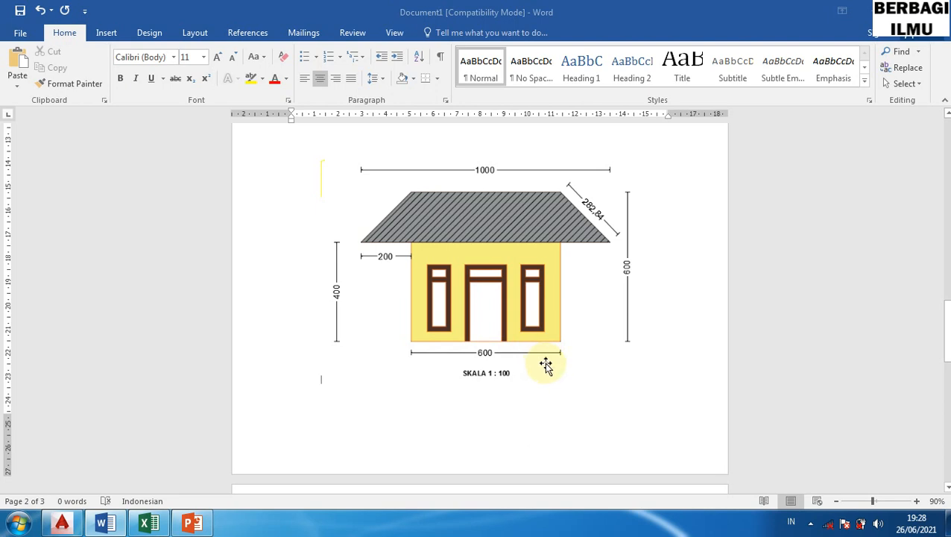
pyautogui.hotkey('ctrl', 'v')
# - Set the clipped picture's text wrapping to Tight and move it slightly up, closer to the picture above
pyautogui.click(513, 313)
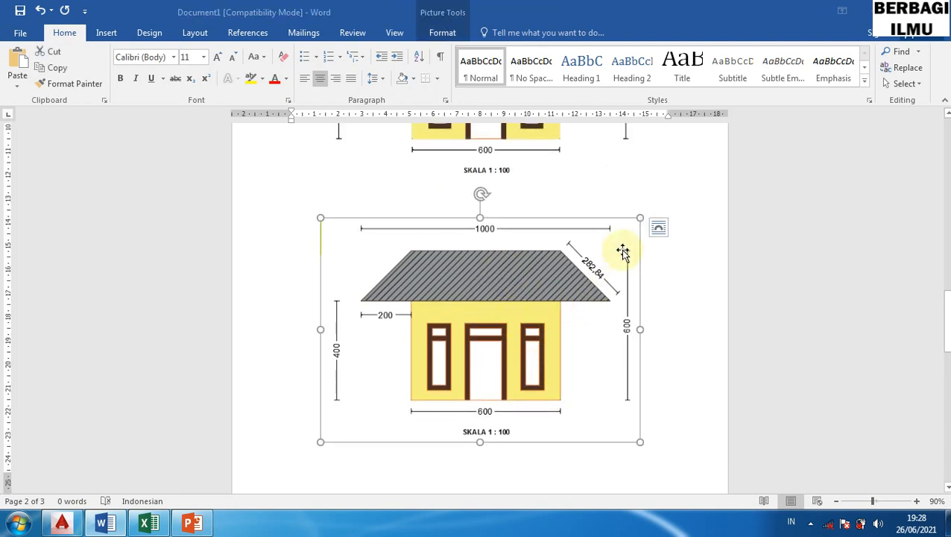
pyautogui.click(658, 233)
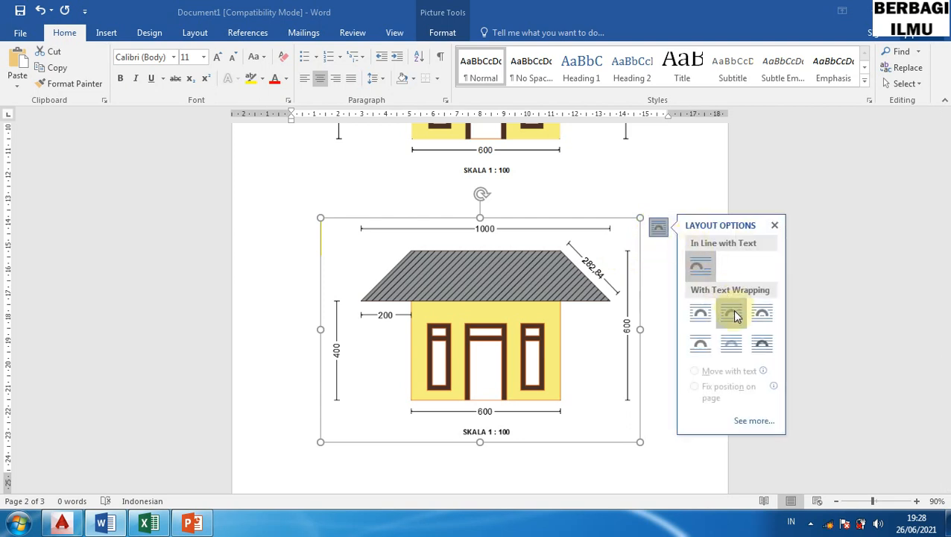
pyautogui.click(732, 314)
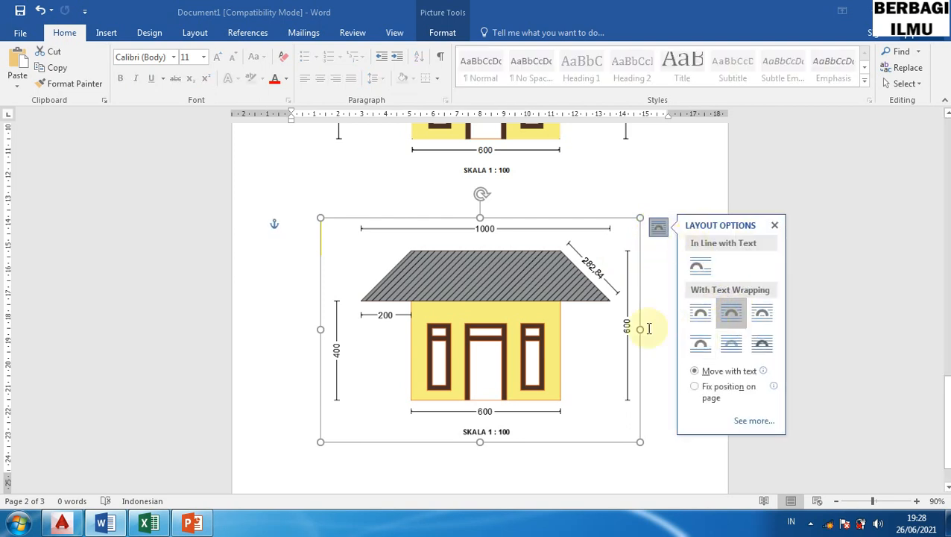
pyautogui.moveTo(527, 314); pyautogui.dragTo(531, 292)
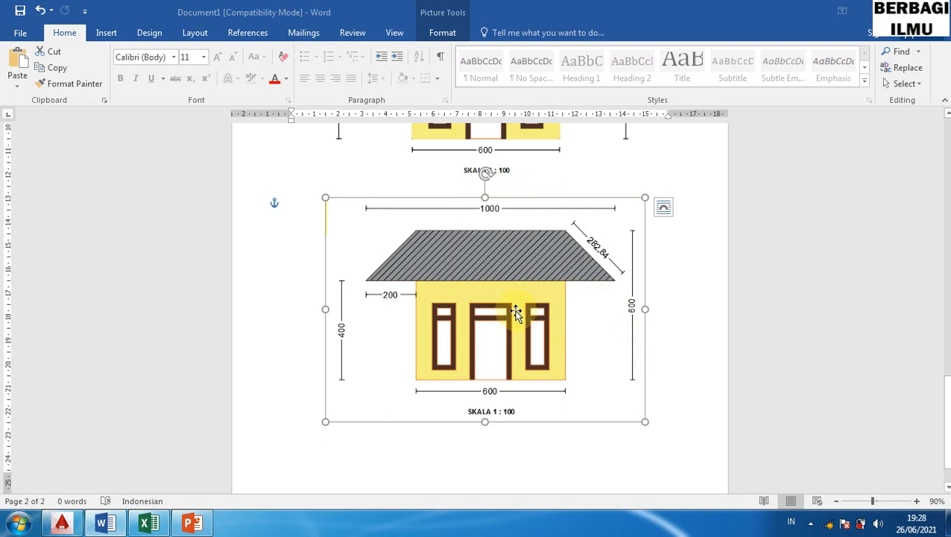
# - Compare the house pictures on both pages, checking how their lines, fills and roof hatching look
pyautogui.scroll(3, 514, 314)
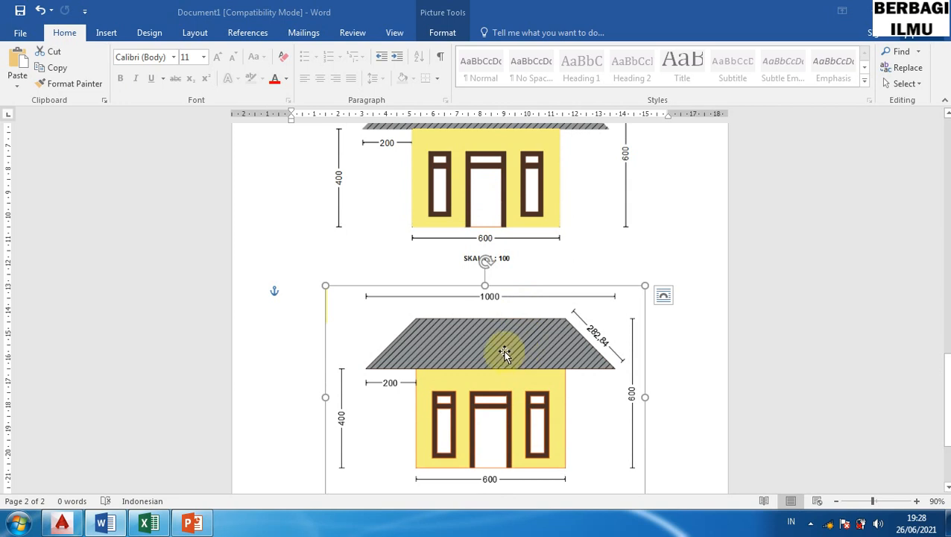
pyautogui.scroll(15, 500, 335)
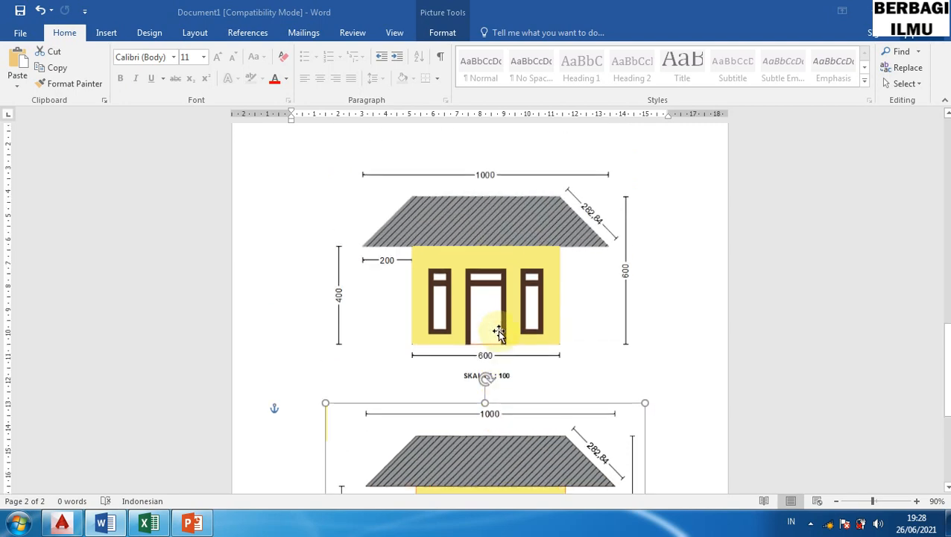
pyautogui.scroll(-5, 489, 329)
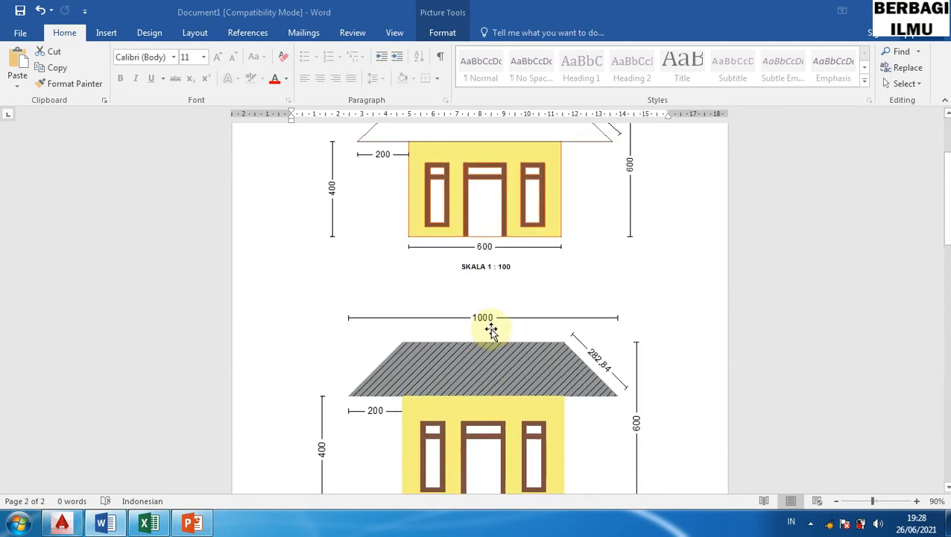
pyautogui.scroll(10, 486, 334)
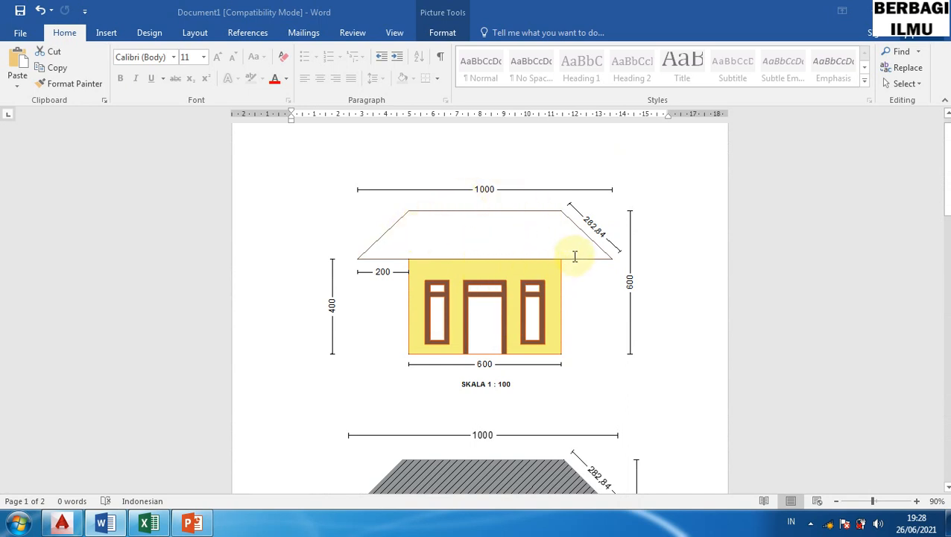
pyautogui.scroll(-1, 566, 256)
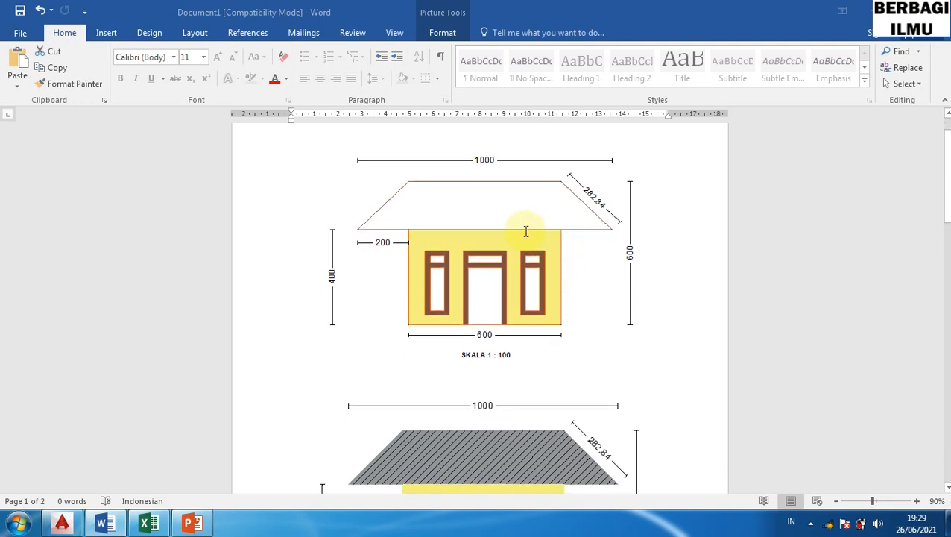
pyautogui.scroll(-3, 498, 295)
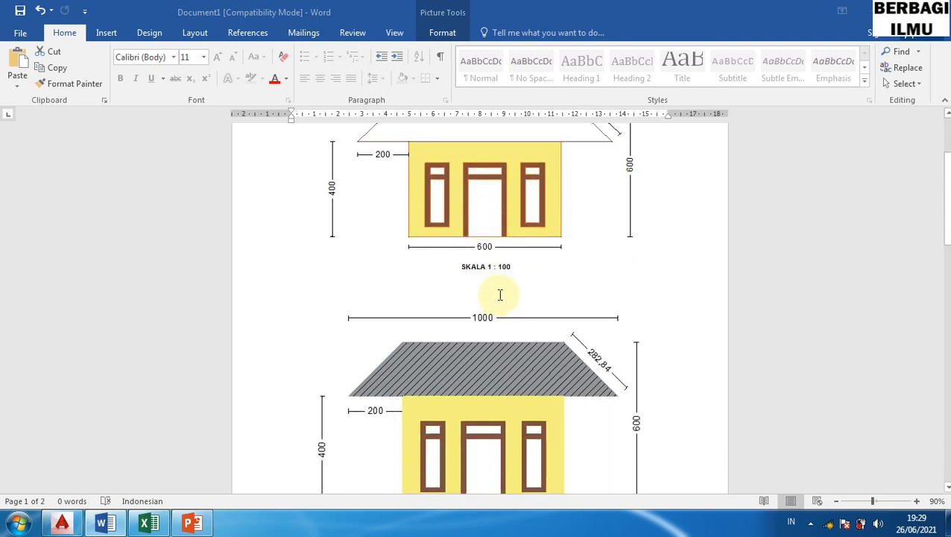
pyautogui.scroll(-3, 499, 294)
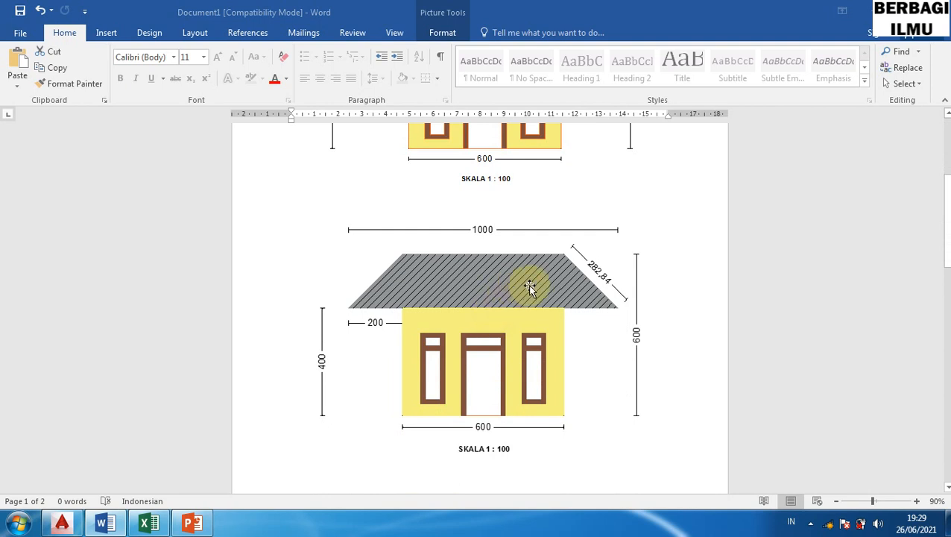
pyautogui.scroll(-2, 529, 287)
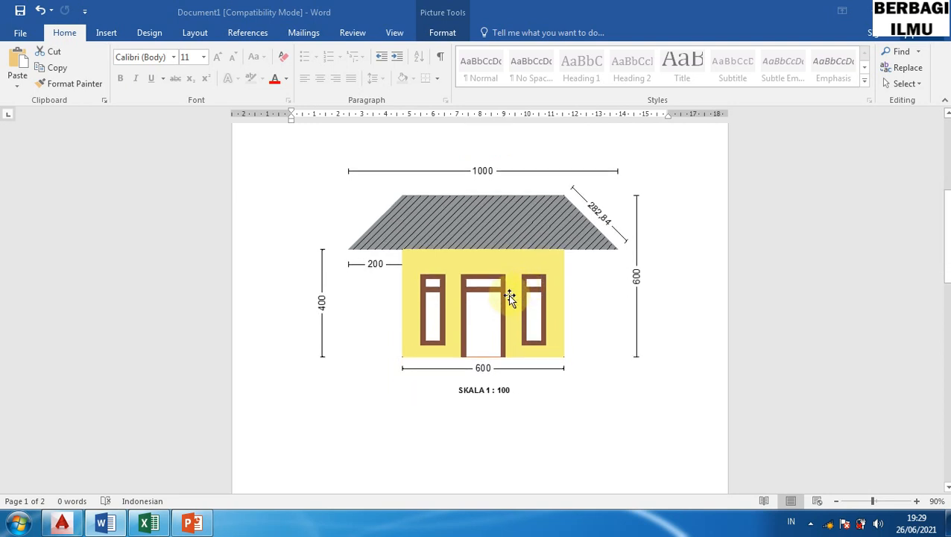
pyautogui.scroll(-15, 508, 294)
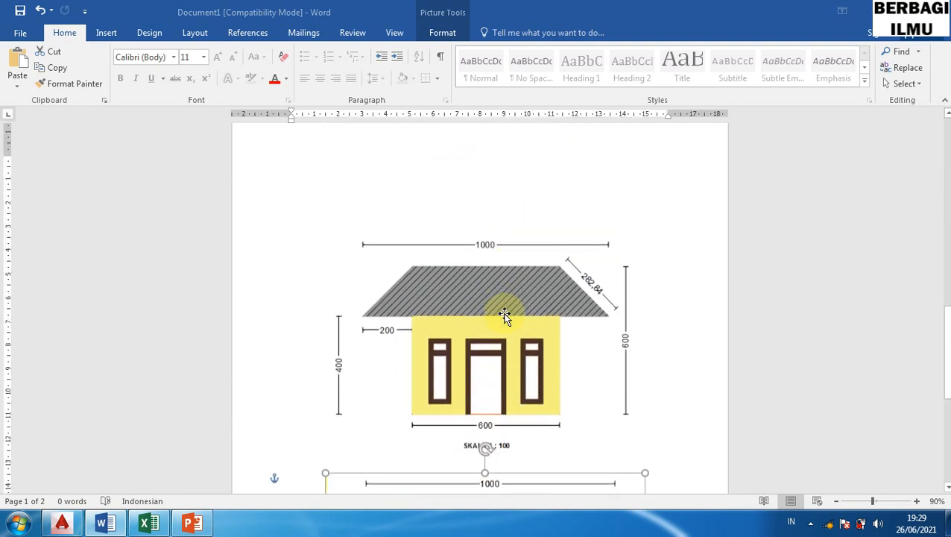
pyautogui.scroll(-1, 505, 317)
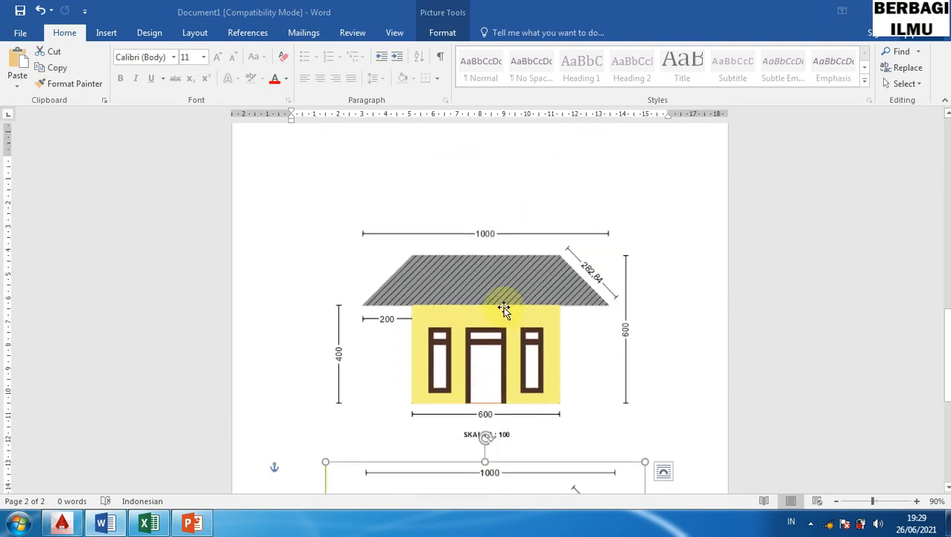
pyautogui.scroll(-6, 502, 307)
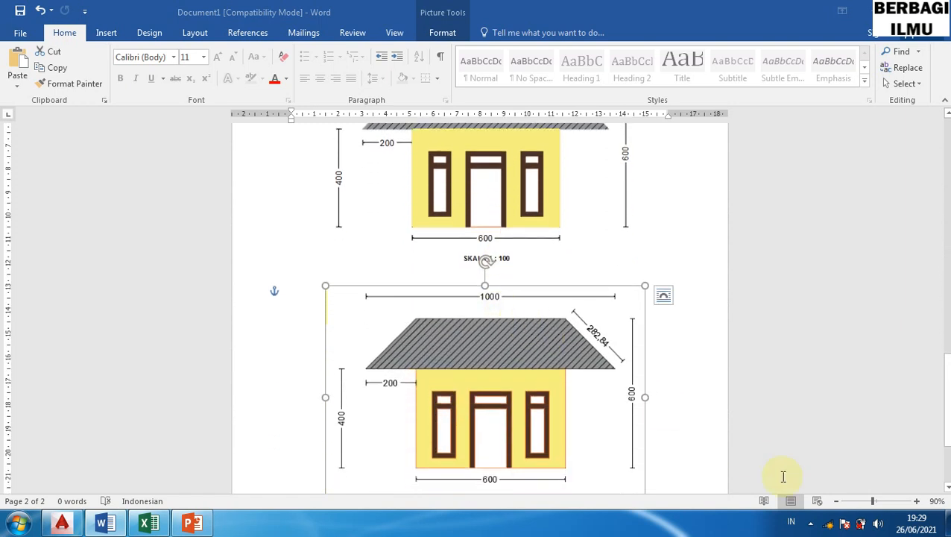
# - Enlarge the document view to 230% and examine the sharpness of the two house pictures on page 2
pyautogui.click(917, 504)
pyautogui.click(918, 504)
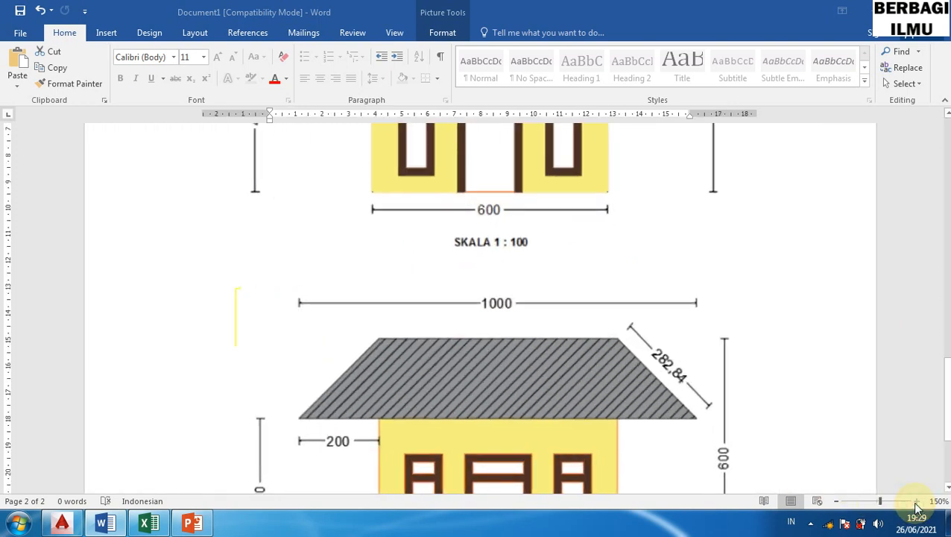
pyautogui.click(917, 504)
pyautogui.click(917, 504)
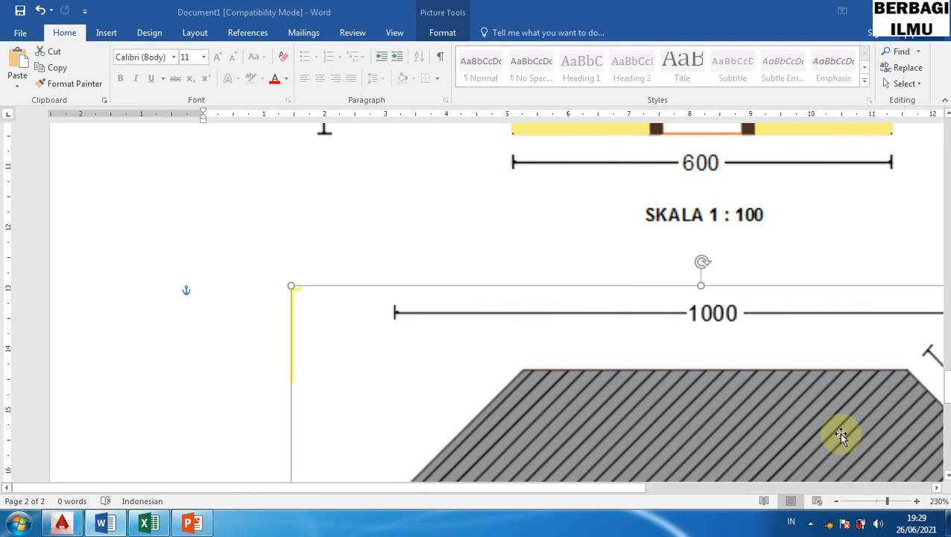
pyautogui.scroll(3, 838, 432)
pyautogui.scroll(-4, 839, 432)
pyautogui.scroll(4, 836, 429)
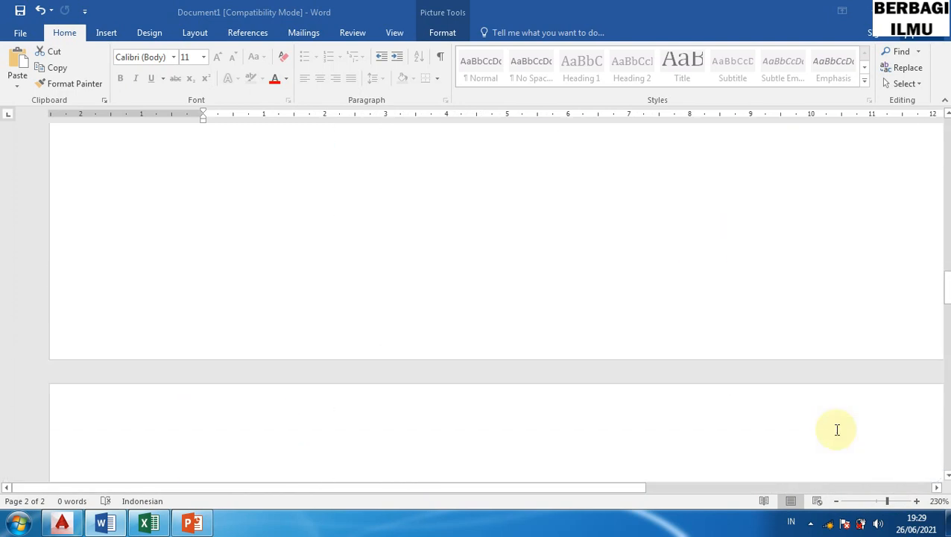
pyautogui.scroll(-8, 835, 428)
pyautogui.scroll(1, 836, 429)
pyautogui.scroll(-10, 836, 440)
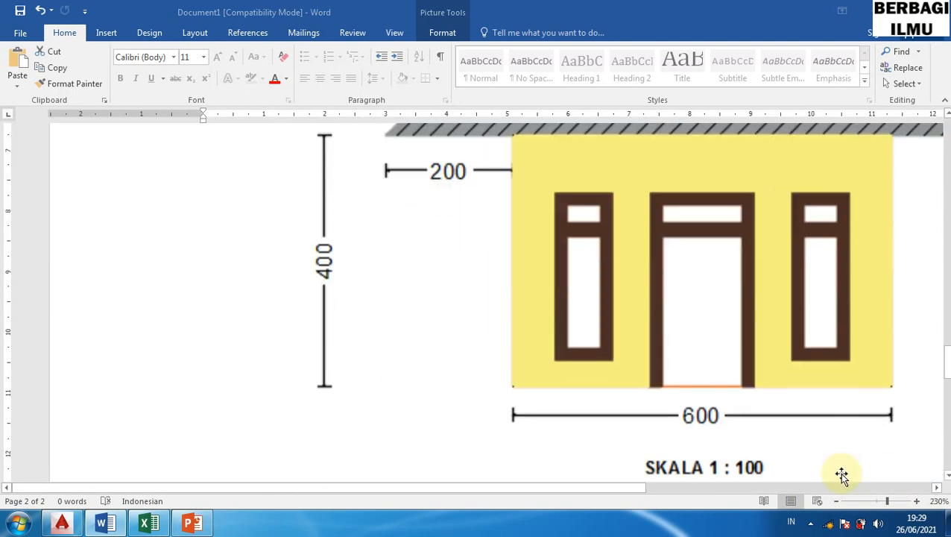
# - Return the document view to 100% and review the two house pictures on page 2 together
pyautogui.click(837, 501)
pyautogui.click(837, 502)
pyautogui.tripleClick(837, 501)
pyautogui.doubleClick(837, 502)
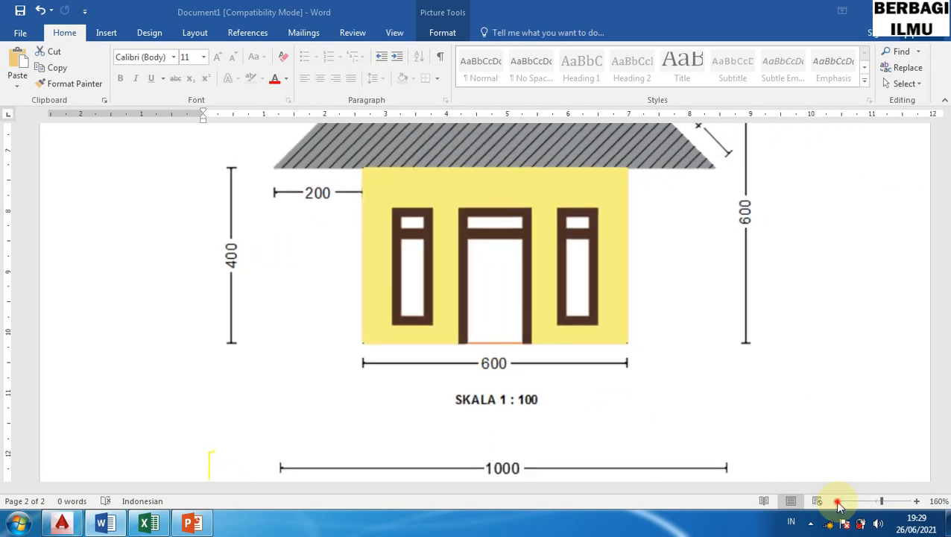
pyautogui.doubleClick(838, 502)
pyautogui.tripleClick(838, 502)
pyautogui.click(837, 502)
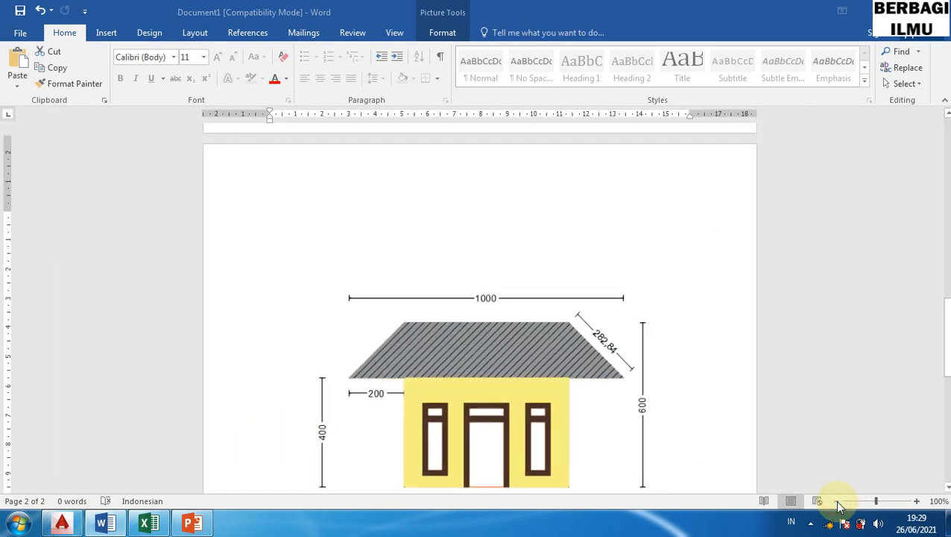
pyautogui.scroll(-8, 788, 408)
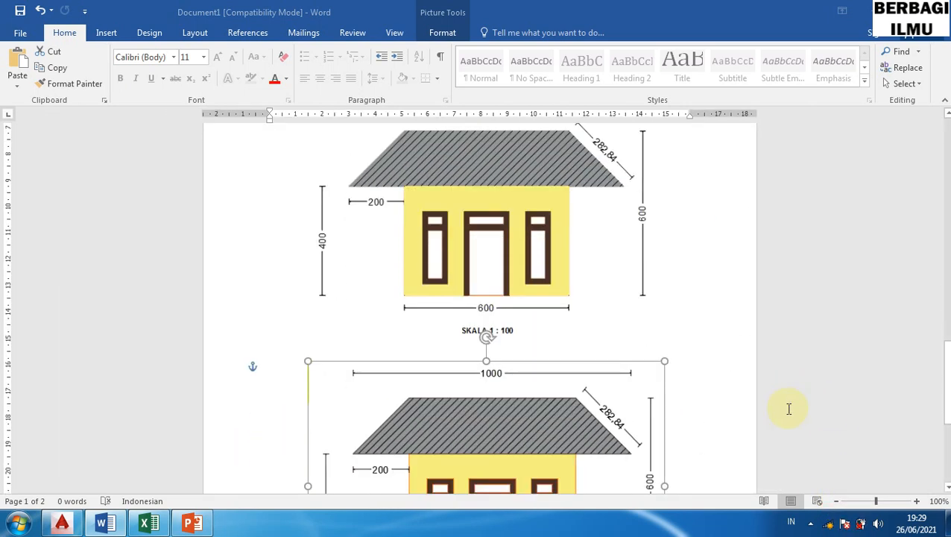
# - Review the house pictures on both pages of the Word document, comparing their lines, fills and roof hatching
pyautogui.scroll(7, 788, 408)
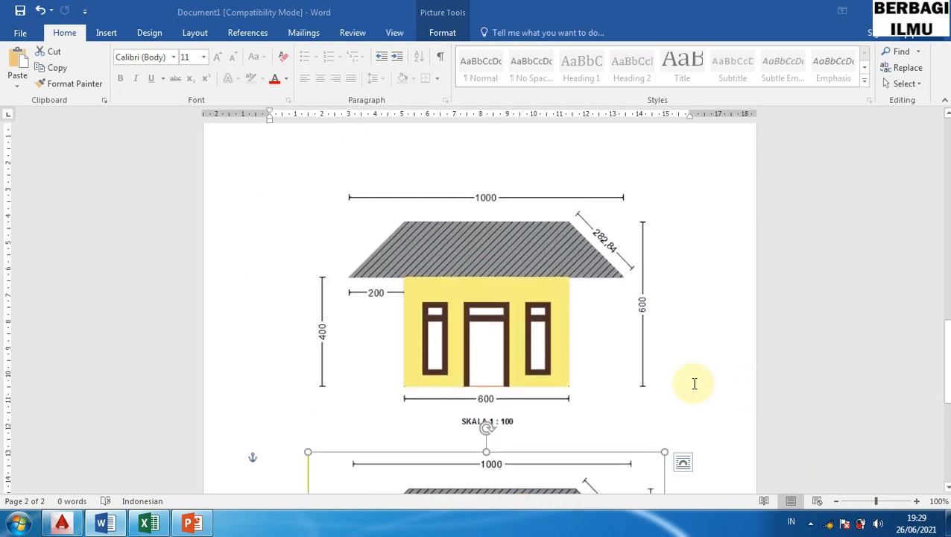
pyautogui.scroll(1, 584, 388)
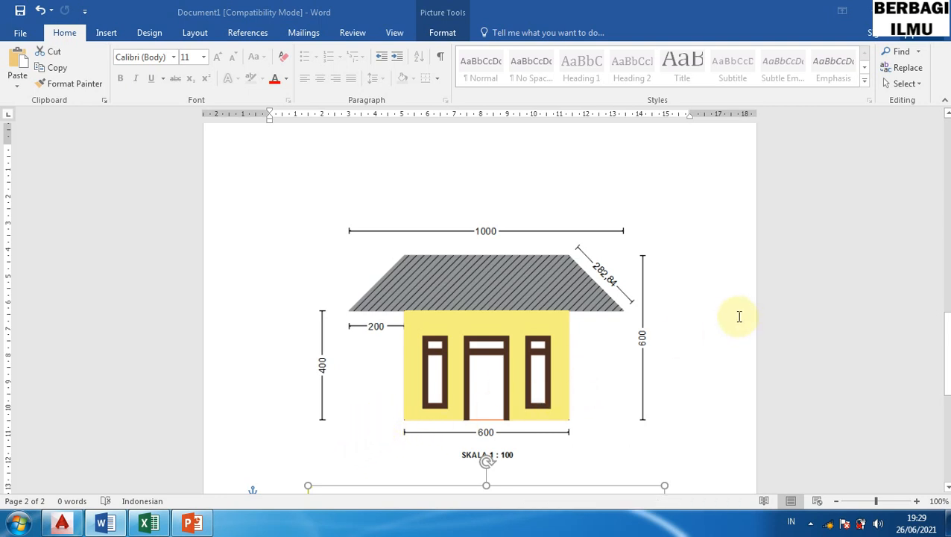
pyautogui.scroll(5, 734, 247)
pyautogui.scroll(-15, 723, 232)
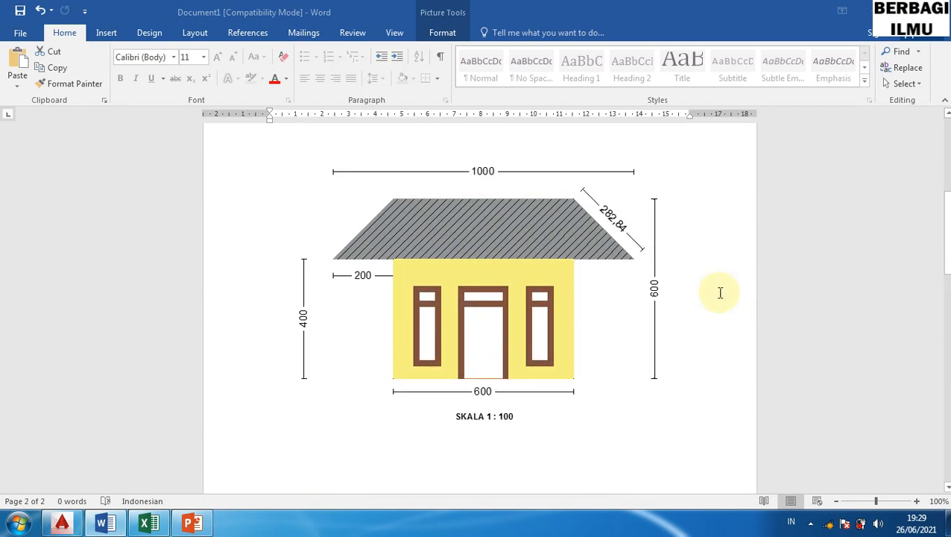
pyautogui.scroll(5, 720, 293)
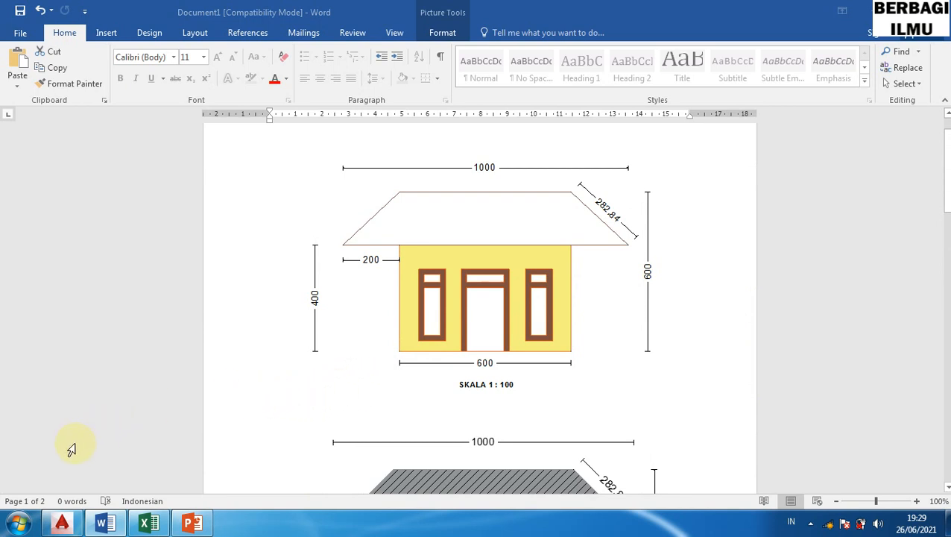
# - Switch to AutoCAD and set the uniform background colour of 2D model space to Black
pyautogui.click(152, 524)
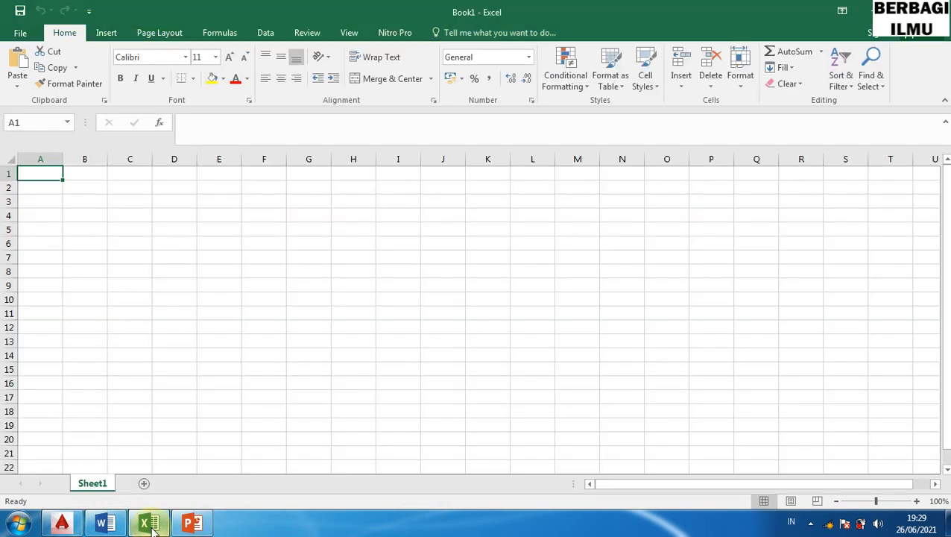
pyautogui.click(62, 525)
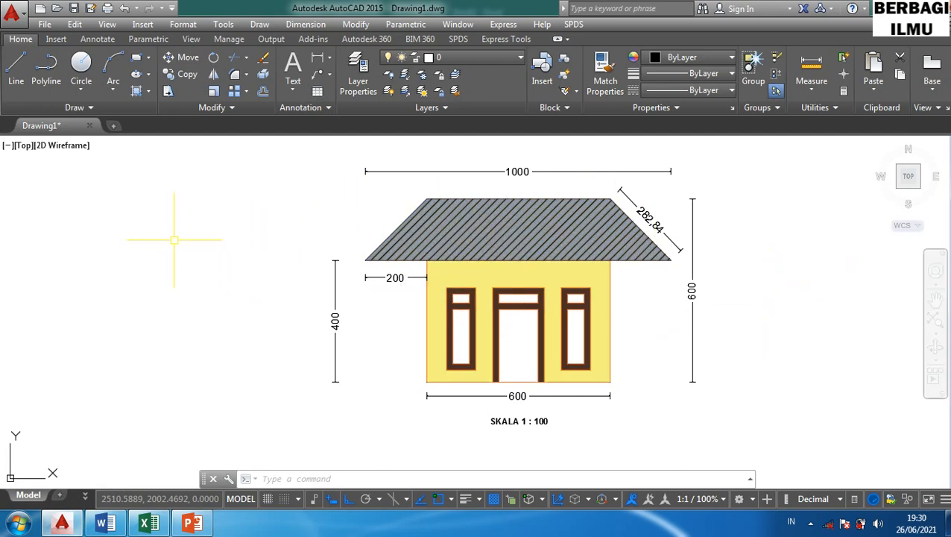
pyautogui.rightClick(147, 219)
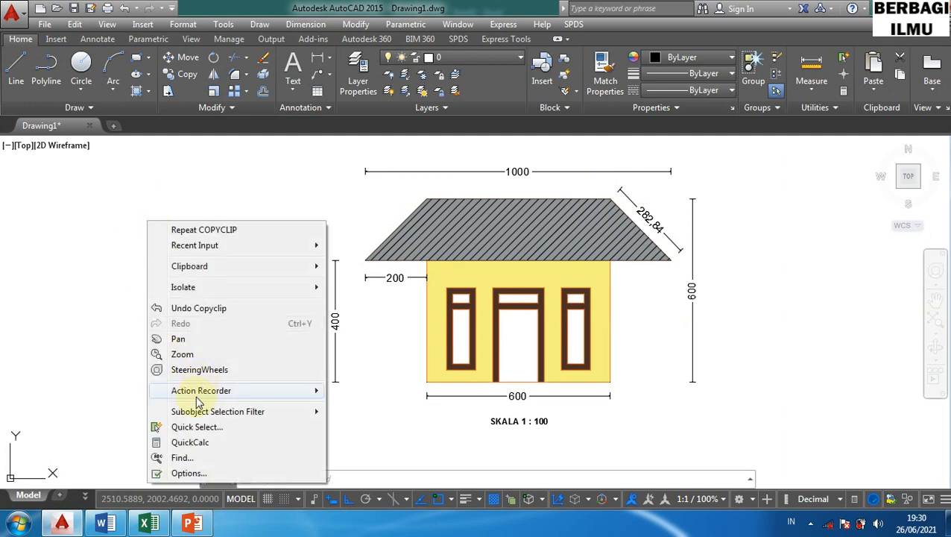
pyautogui.click(187, 472)
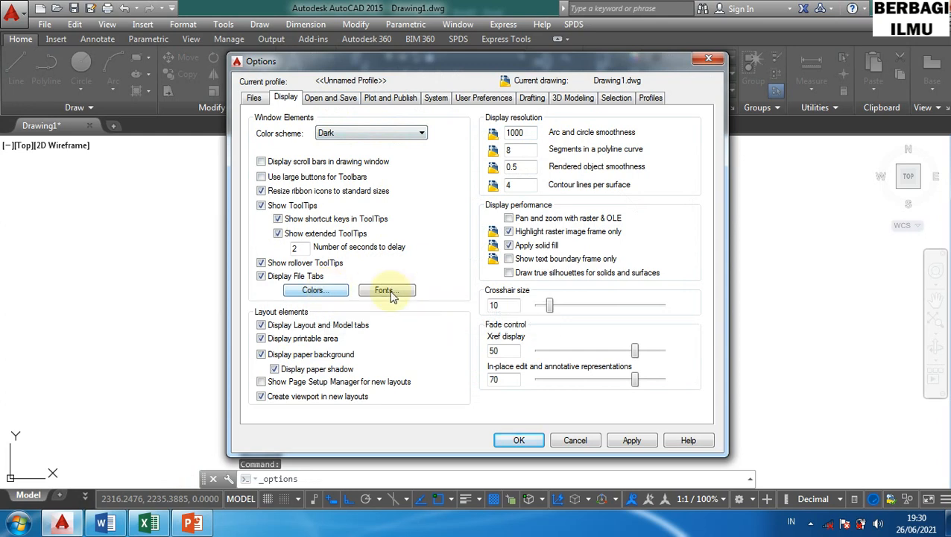
pyautogui.click(317, 293)
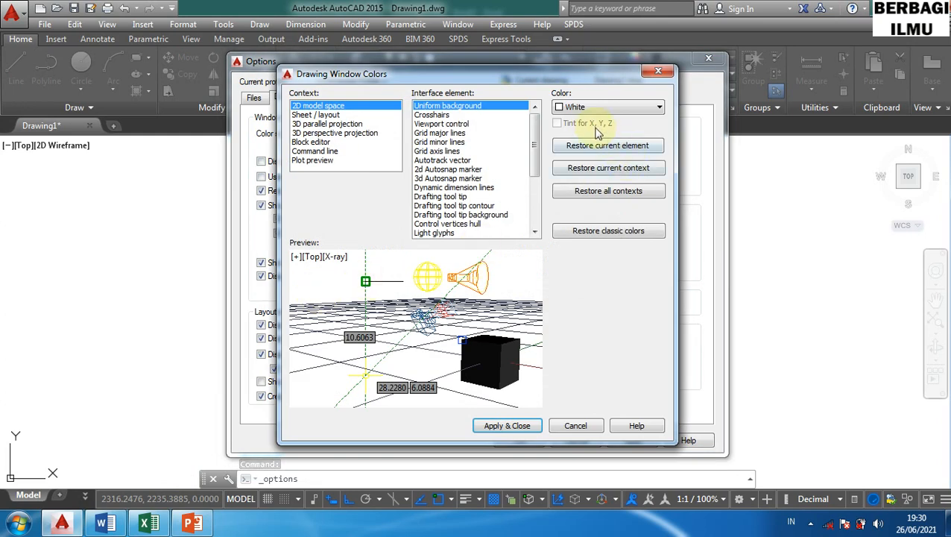
pyautogui.click(592, 111)
pyautogui.click(581, 207)
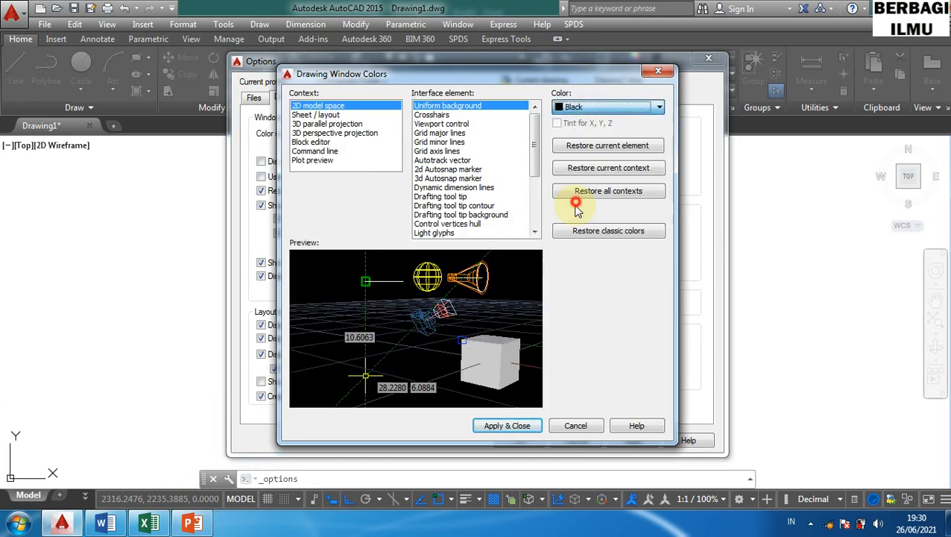
pyautogui.click(509, 423)
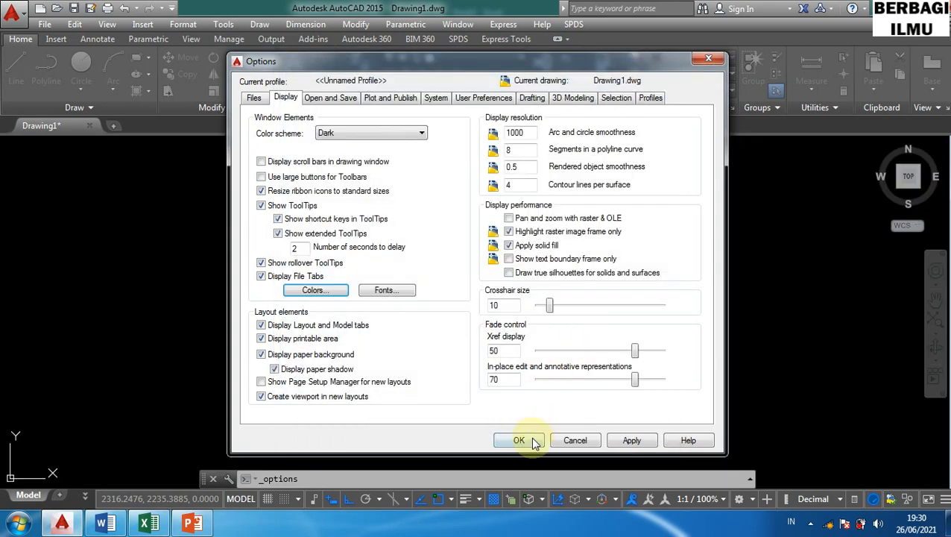
pyautogui.click(532, 441)
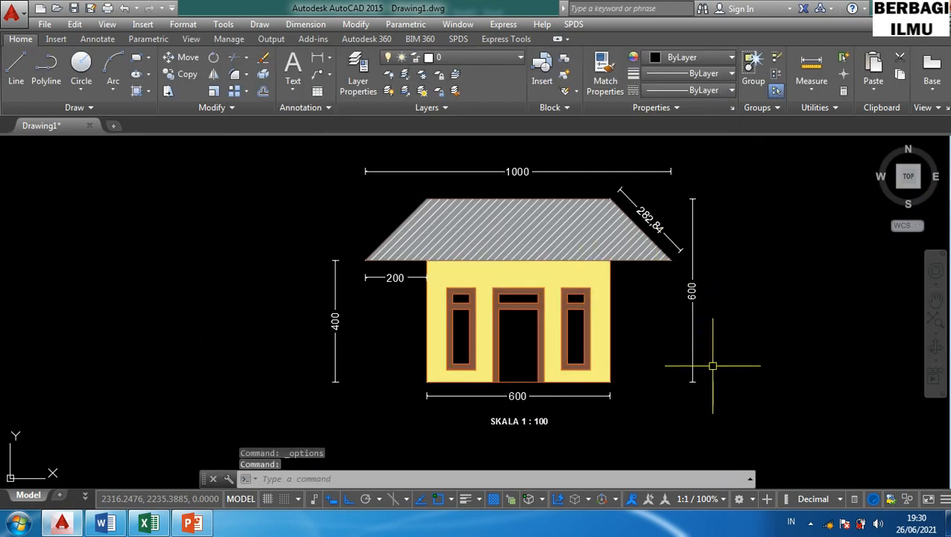
# - Copy the whole house drawing with its dimensions and scale text, and paste it into the Excel sheet at cell B2
pyautogui.click(710, 437)
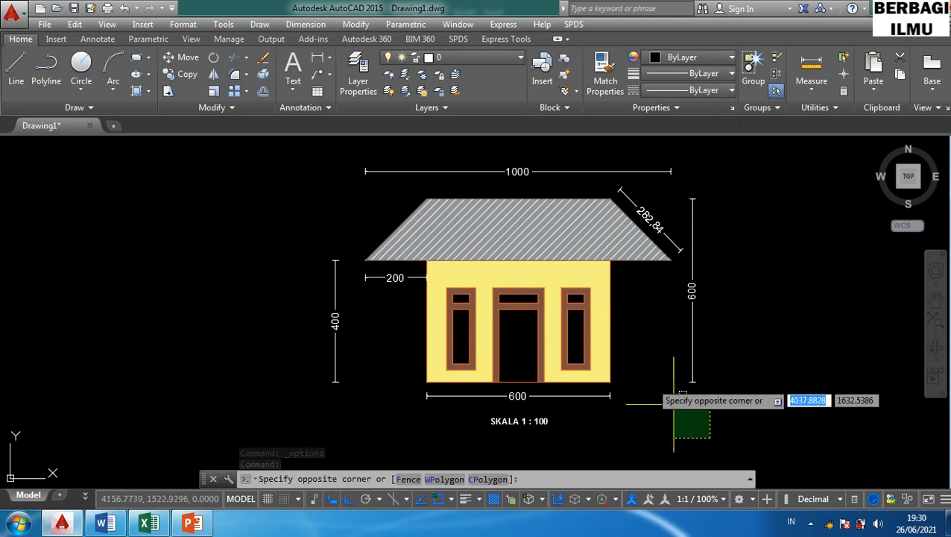
pyautogui.click(334, 147)
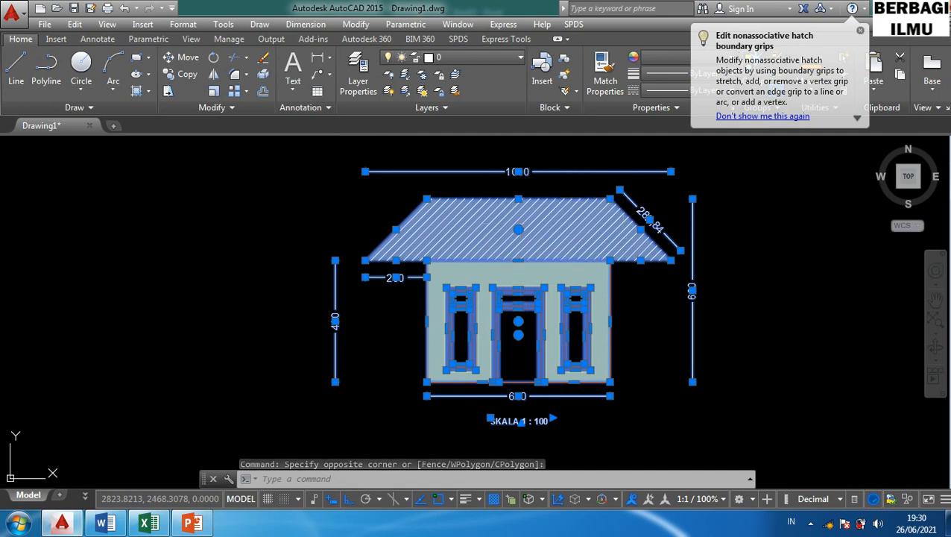
pyautogui.click(149, 523)
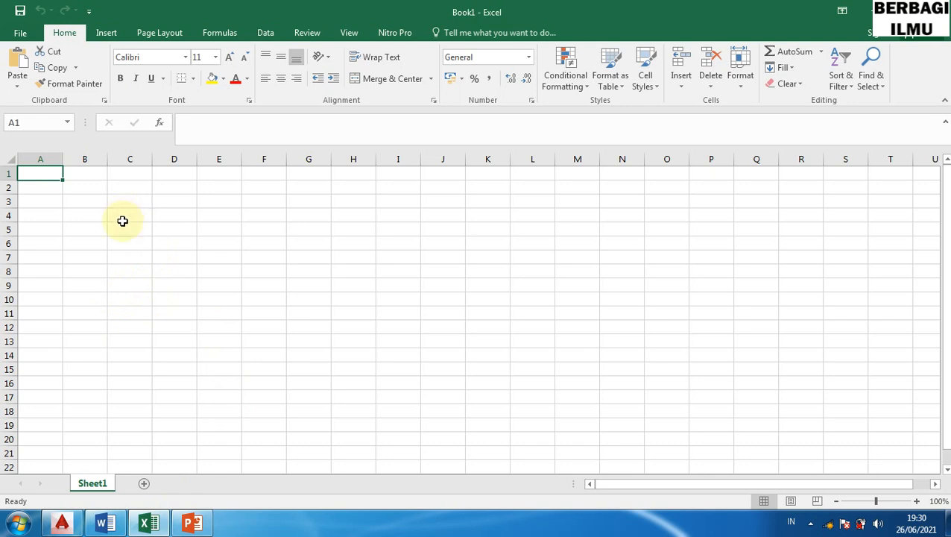
pyautogui.rightClick(84, 189)
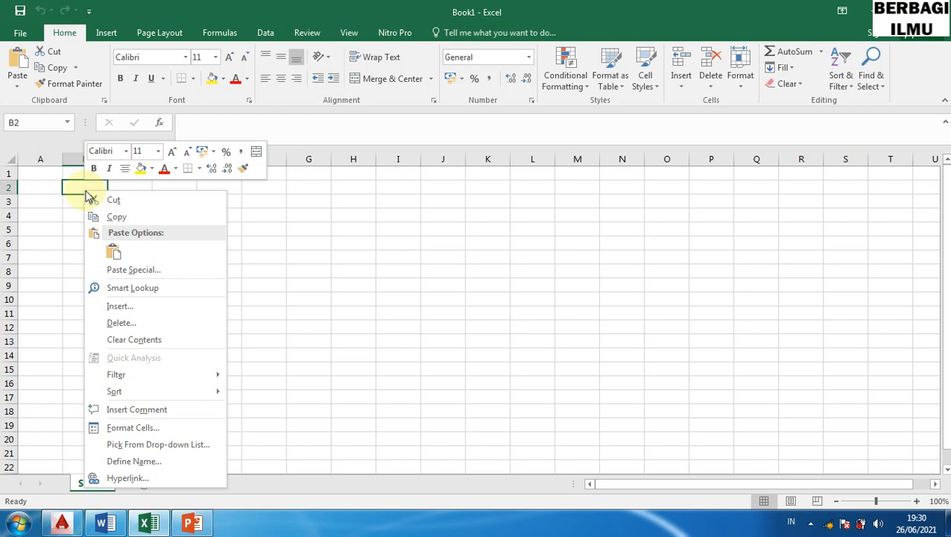
pyautogui.click(115, 254)
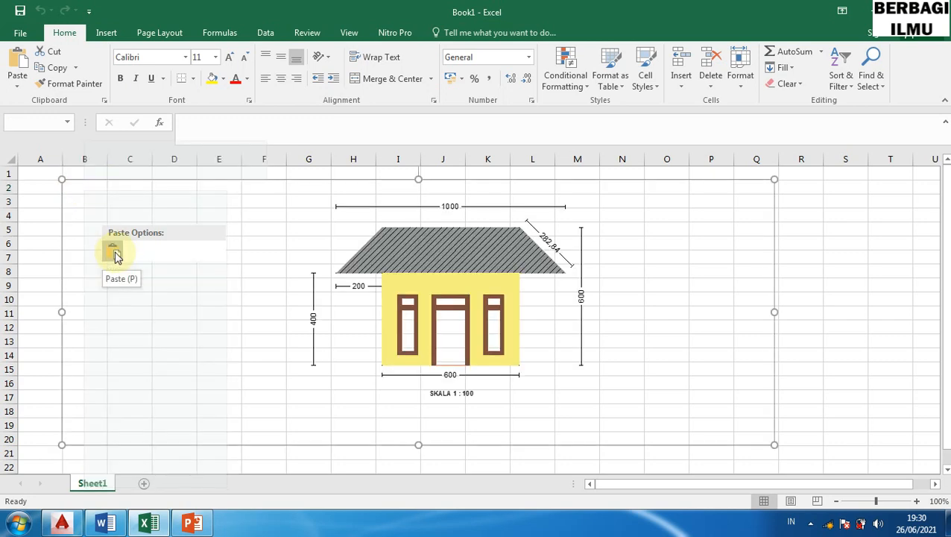
pyautogui.click(117, 252)
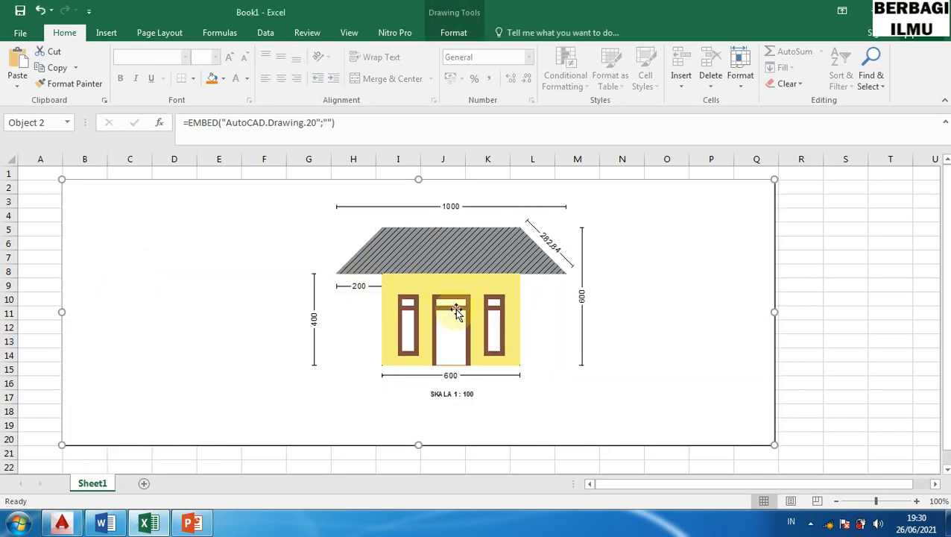
# - Undo the paste and insert the copied house drawing at cell B2 again
pyautogui.hotkey('ctrl', 'z')
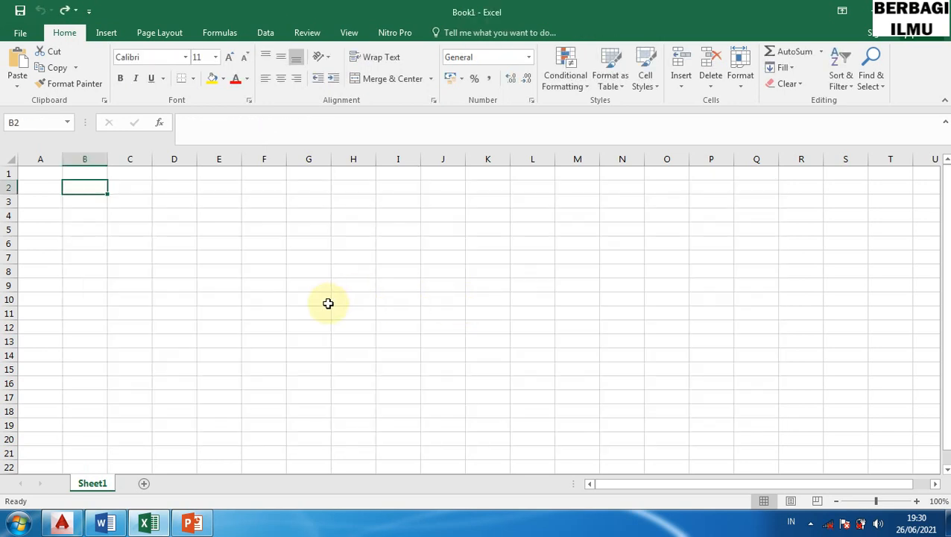
pyautogui.hotkey('ctrl', 'v')
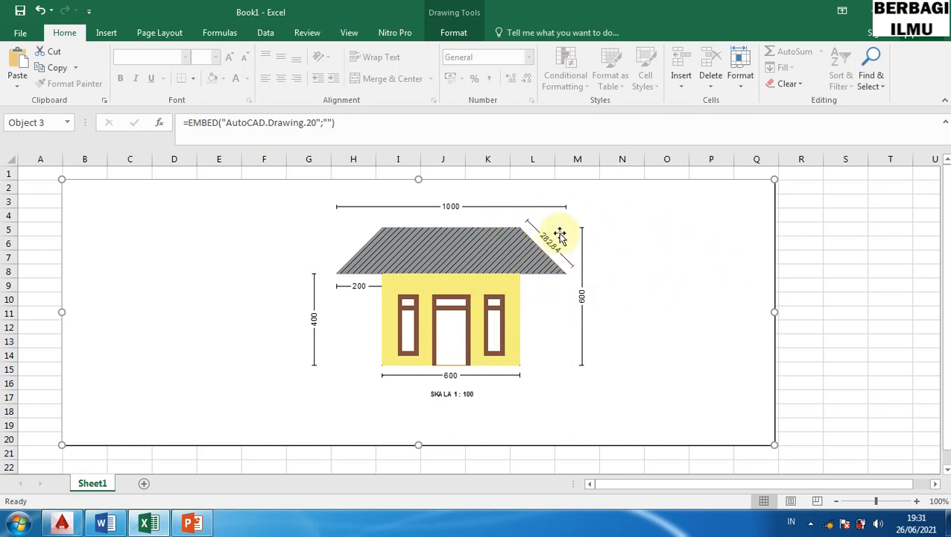
# - Shrink the embedded house drawing to about 9.55 cm high and 25.66 cm wide, and remove it from the sheet
pyautogui.click(457, 33)
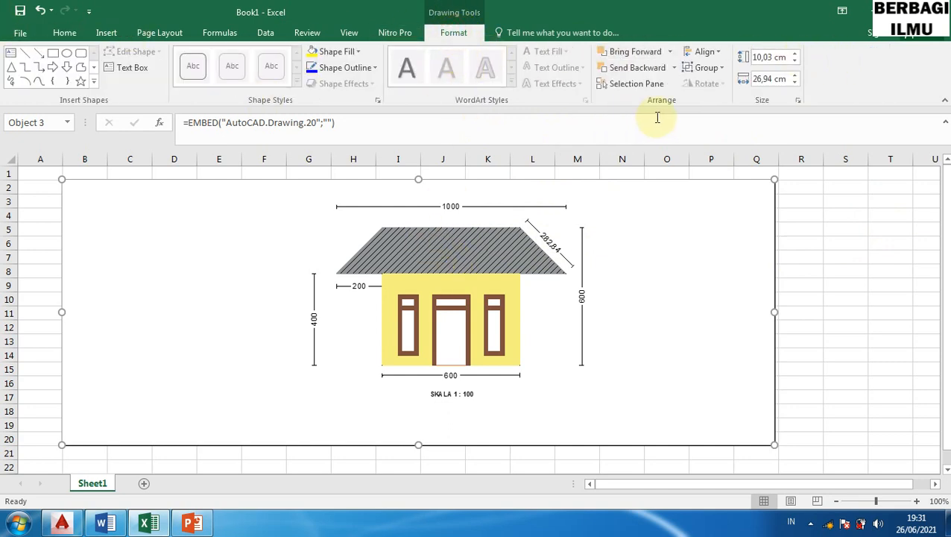
pyautogui.moveTo(775, 445); pyautogui.dragTo(621, 352)
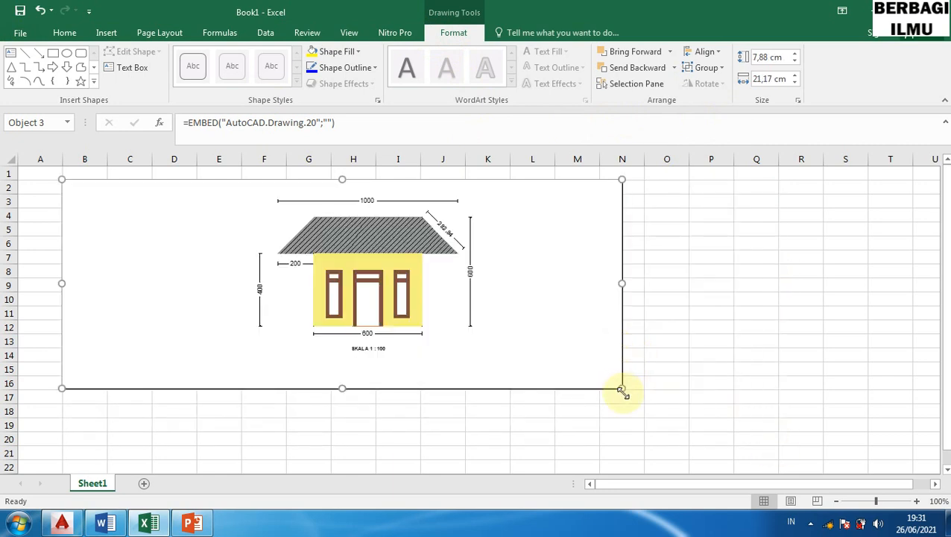
pyautogui.moveTo(622, 390); pyautogui.dragTo(684, 431)
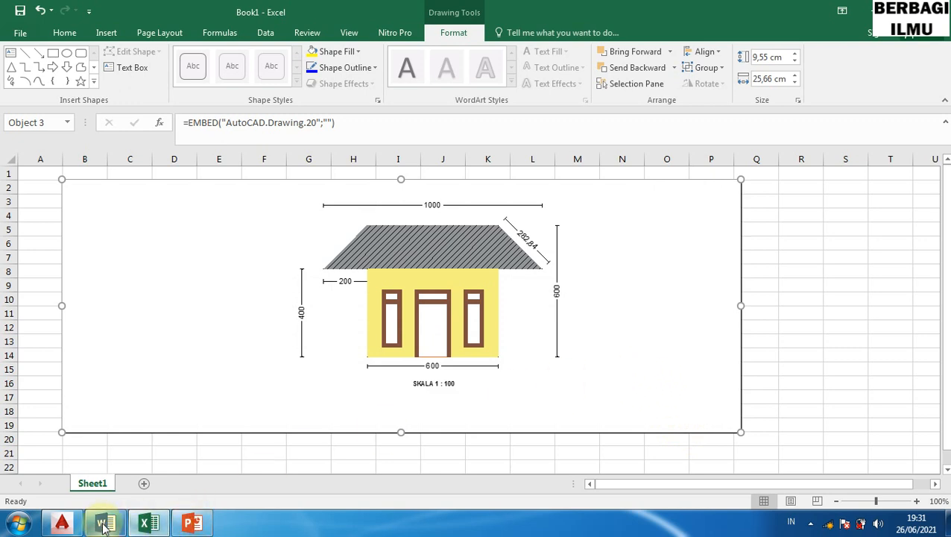
pyautogui.doubleClick(523, 337)
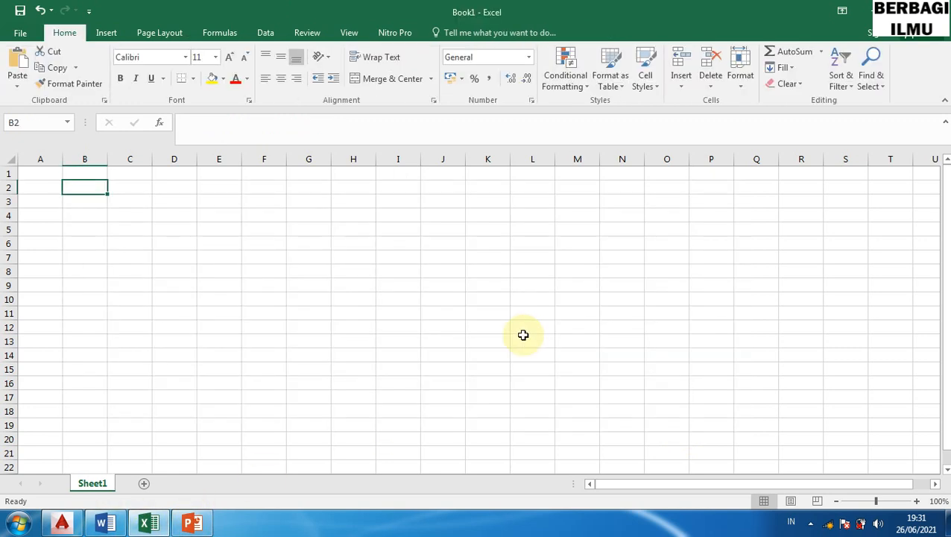
# - Switch to AutoCAD, clear the selection and zoom the house drawing to its extents
pyautogui.click(63, 524)
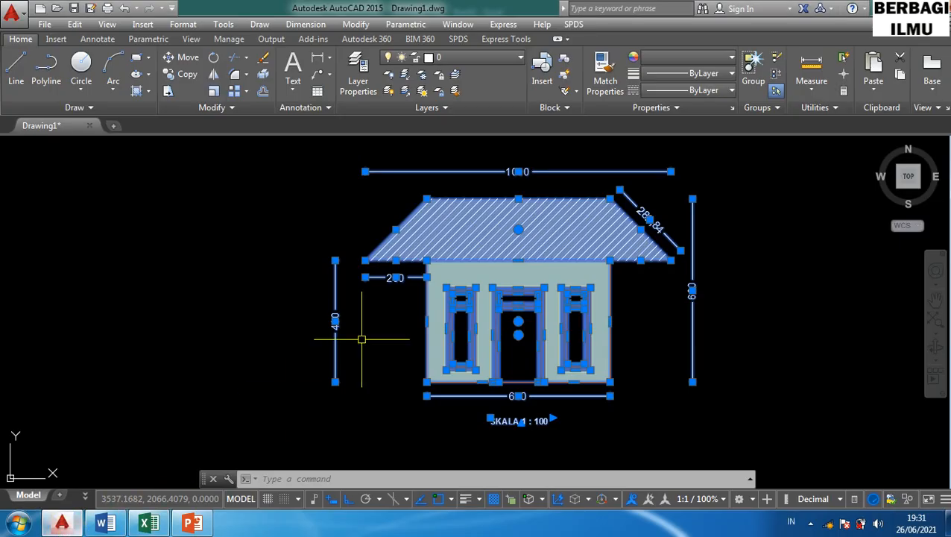
pyautogui.hotkey('ctrl', 'c')
pyautogui.press('Escape')
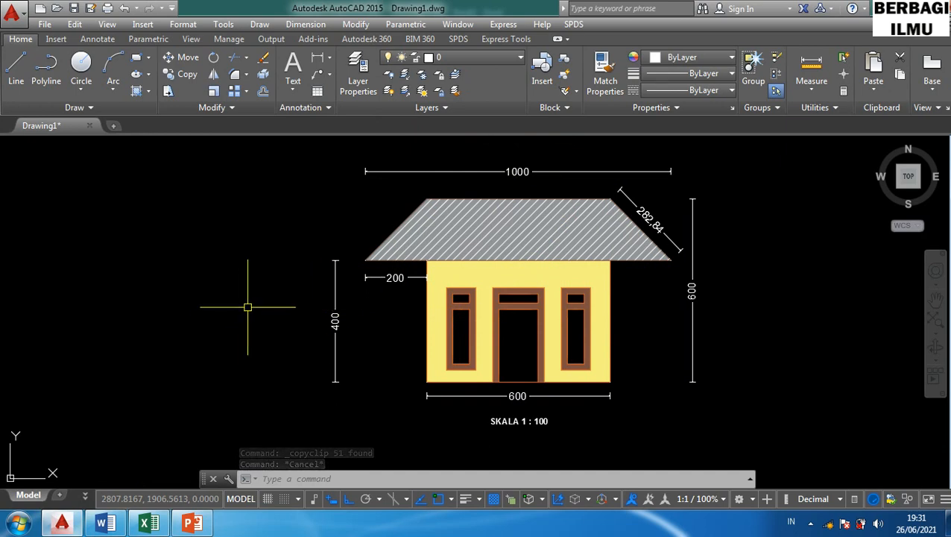
pyautogui.write('z')
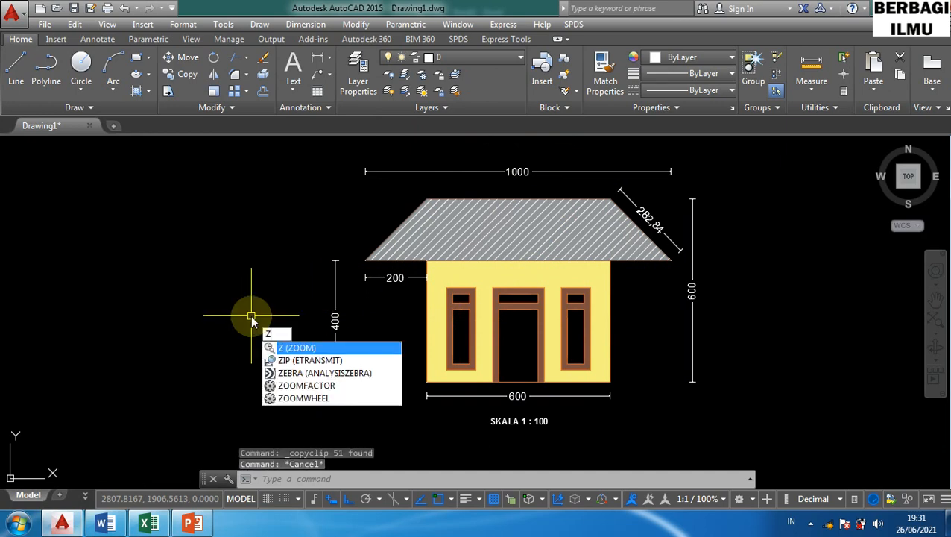
pyautogui.press('Return')
pyautogui.write('e')
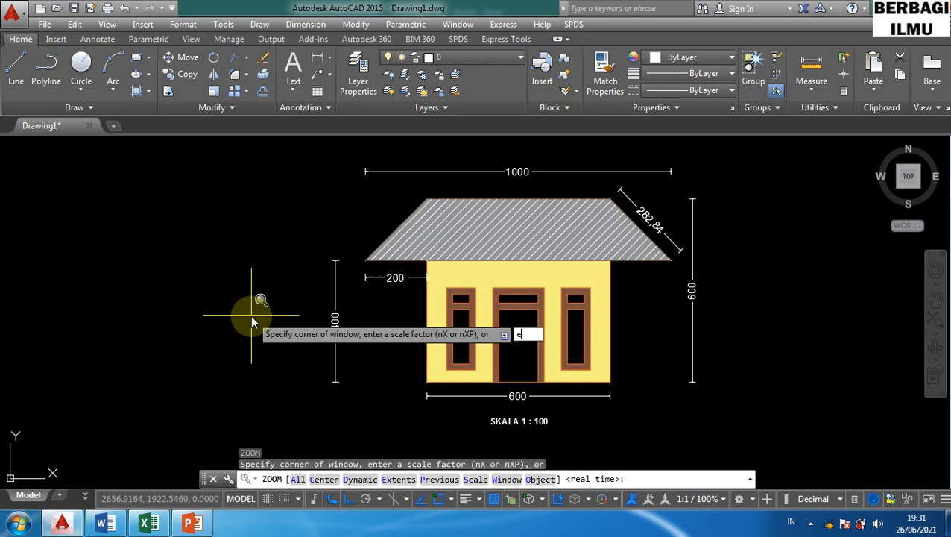
pyautogui.press('Return')
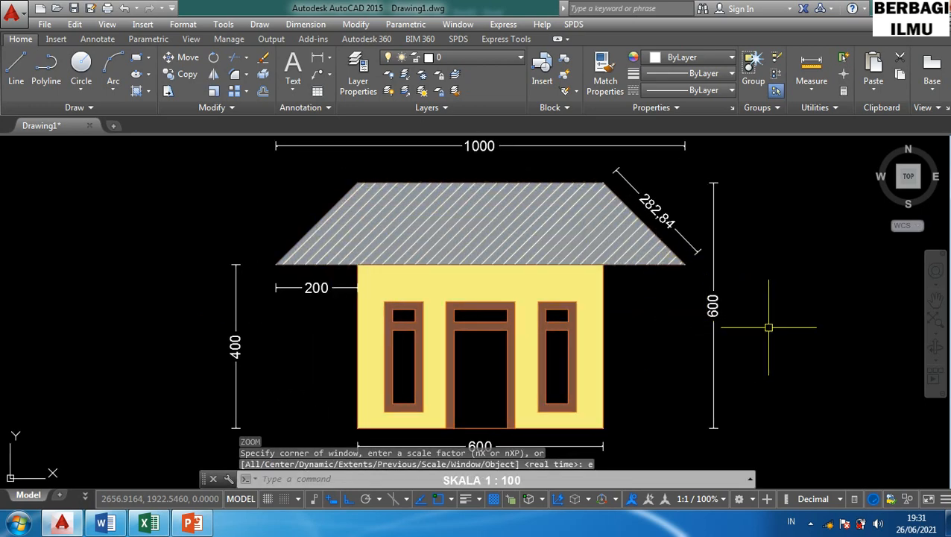
# - Copy all objects of the enlarged house drawing and paste them into the Excel sheet at cell E4
pyautogui.hotkey('ctrl', 'a')
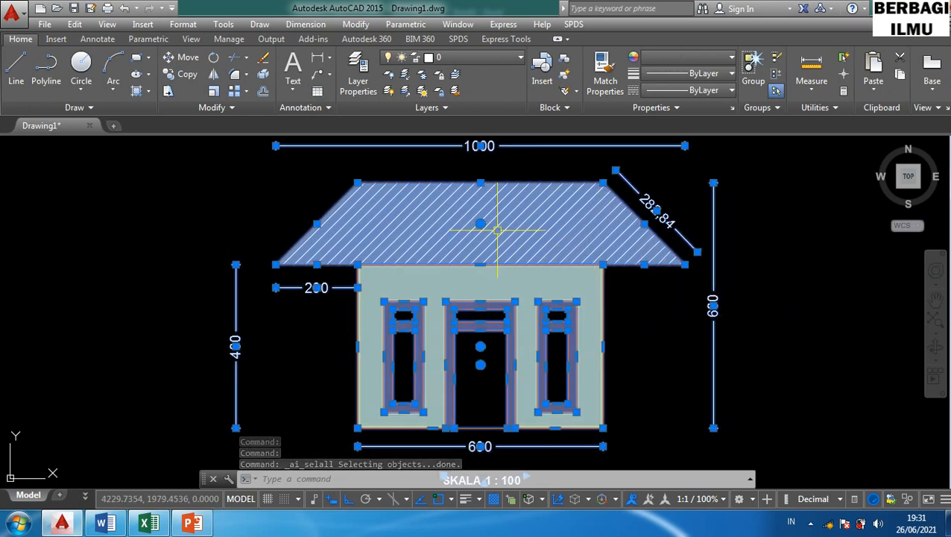
pyautogui.hotkey('ctrl', 'c')
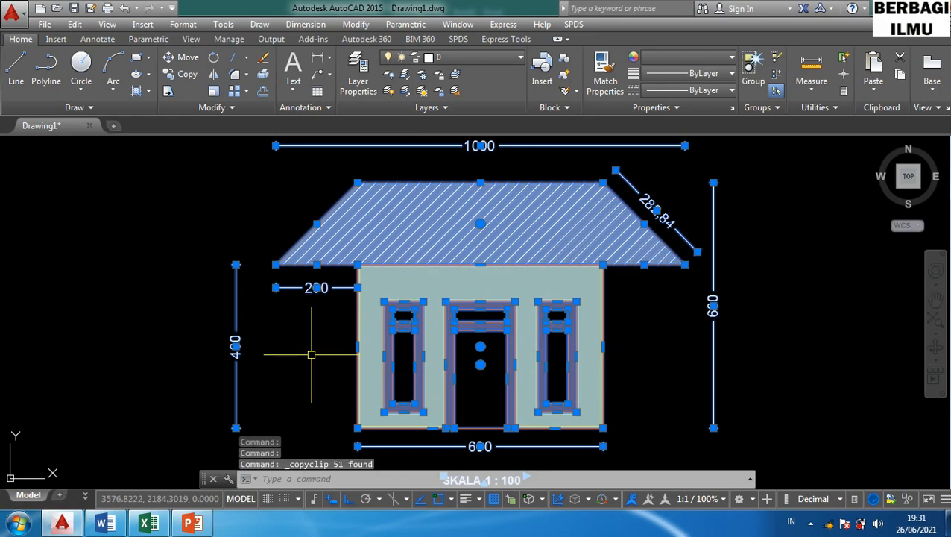
pyautogui.click(151, 526)
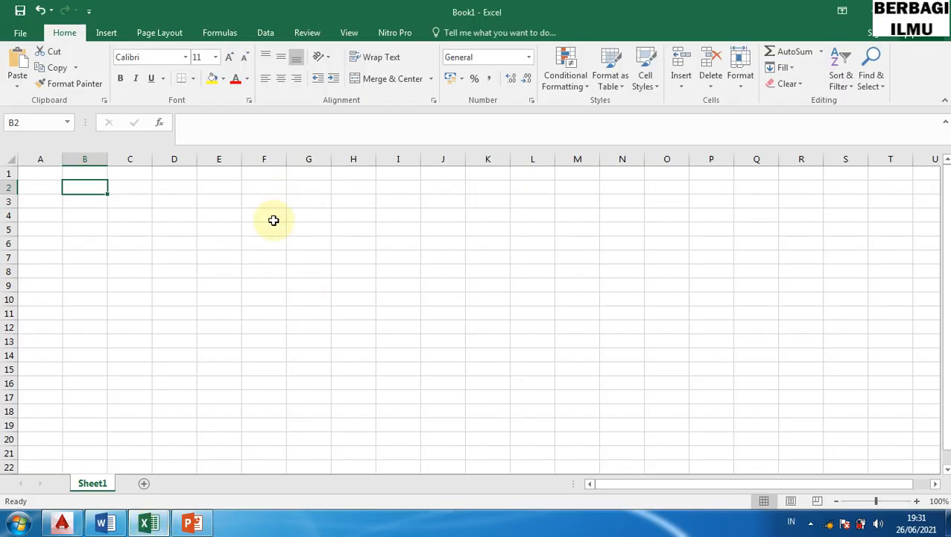
pyautogui.rightClick(223, 217)
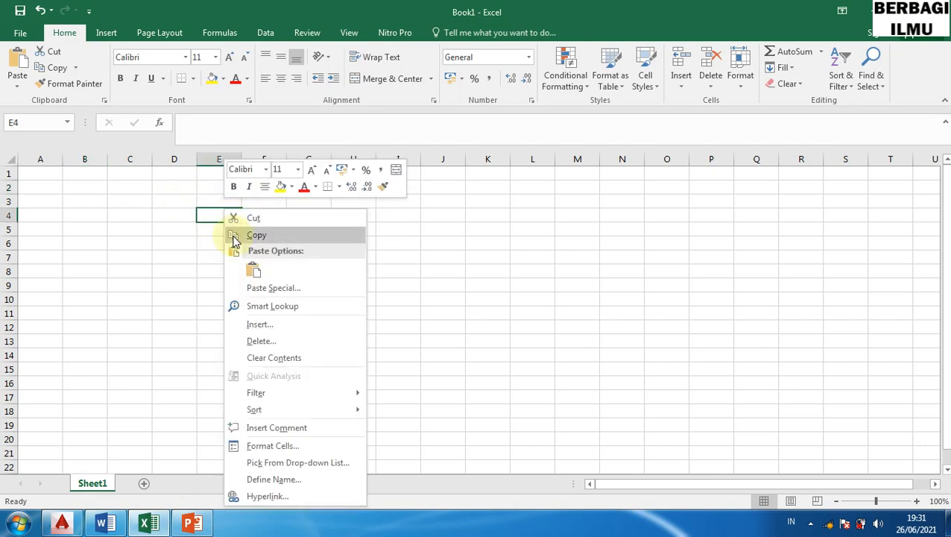
pyautogui.click(253, 270)
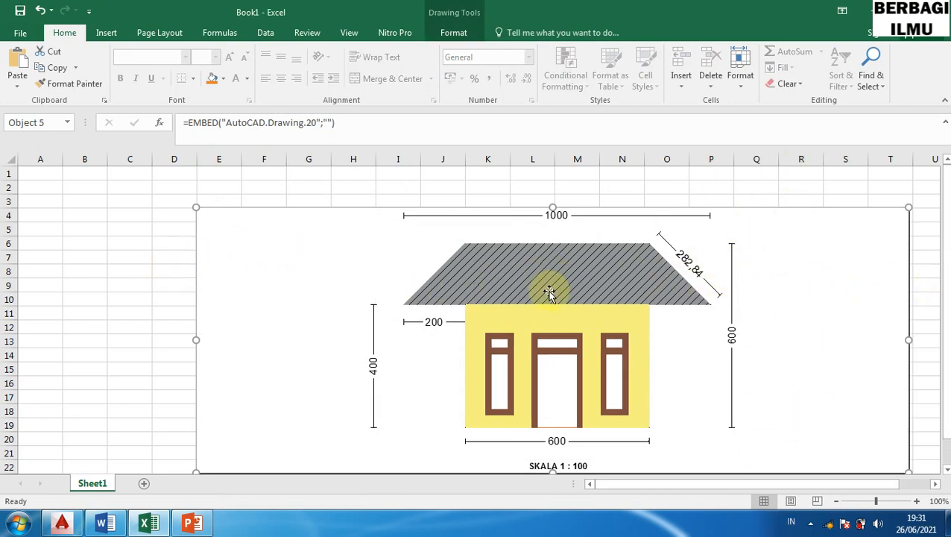
pyautogui.scroll(-1, 470, 239)
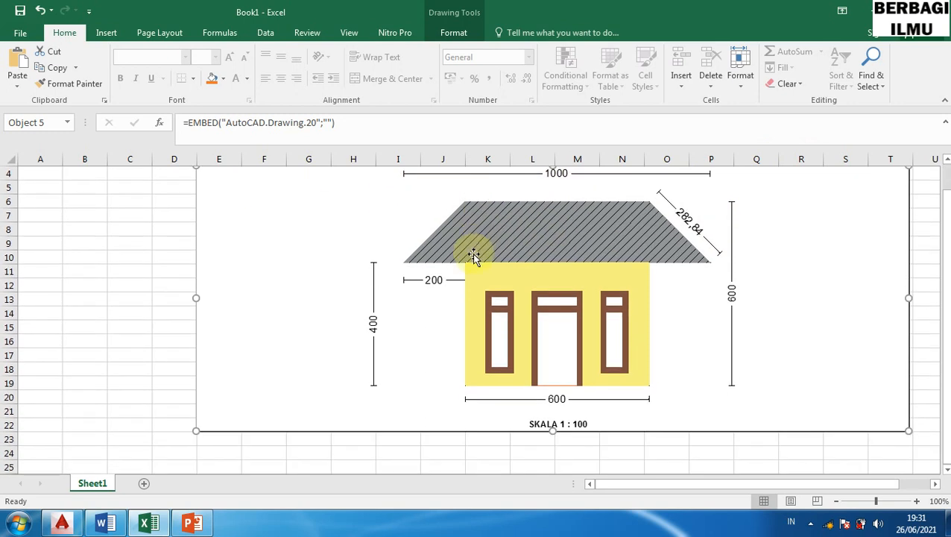
# - Open the embedded house drawing object for editing in AutoCAD
pyautogui.scroll(1, 473, 249)
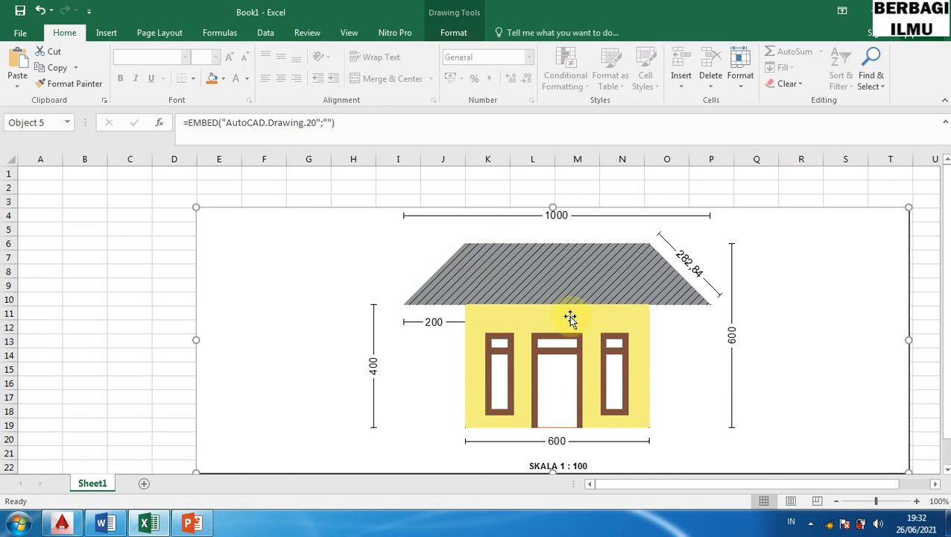
pyautogui.click(570, 321)
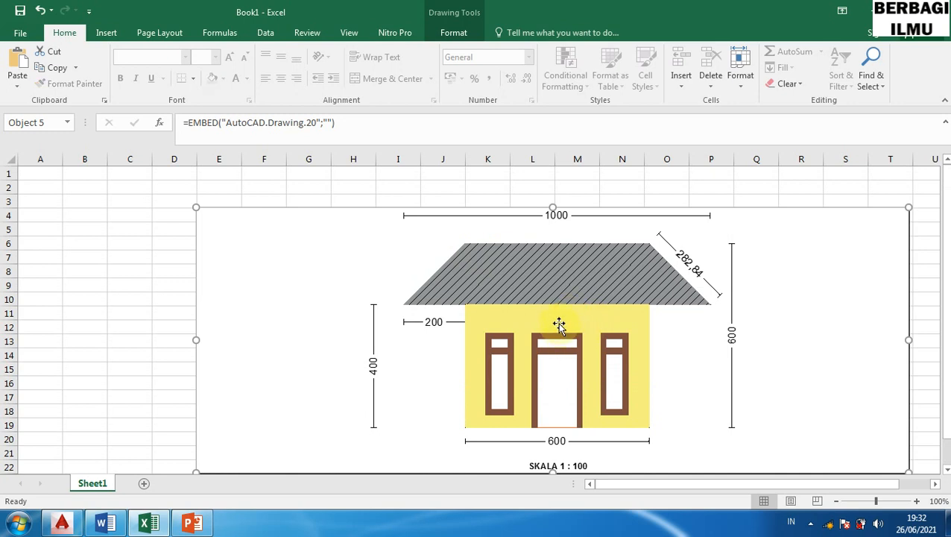
pyautogui.rightClick(562, 278)
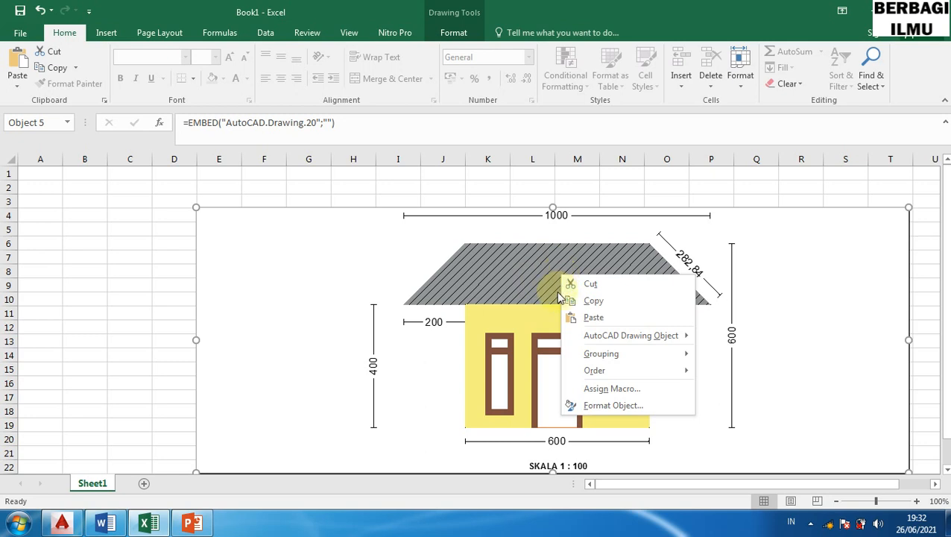
pyautogui.moveTo(607, 341)
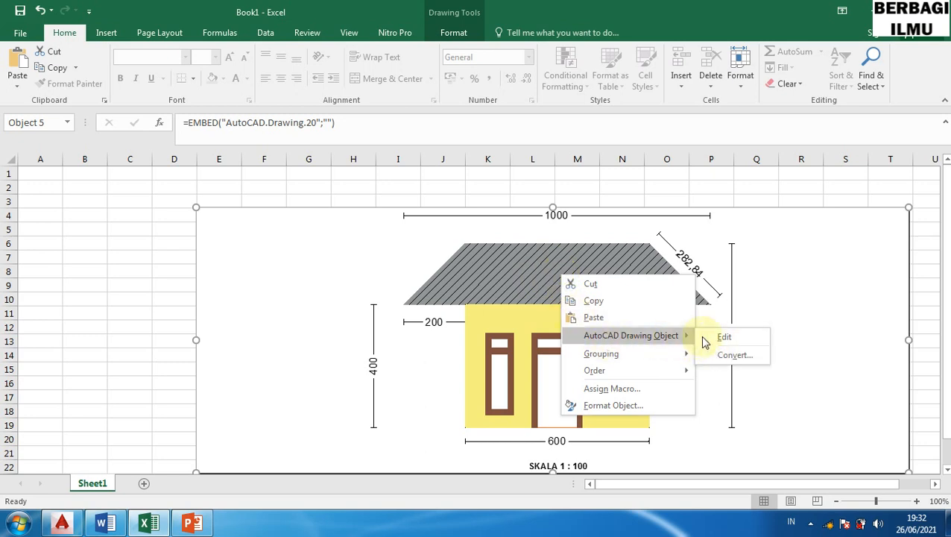
pyautogui.click(725, 337)
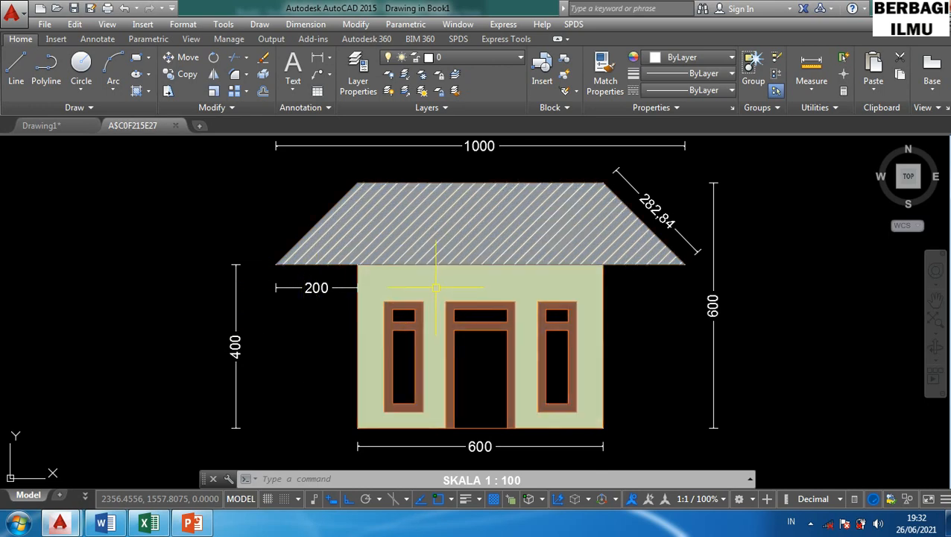
# - Erase the solid yellow wall hatch from the house, save the embedded drawing and return to the Excel sheet
pyautogui.click(436, 287)
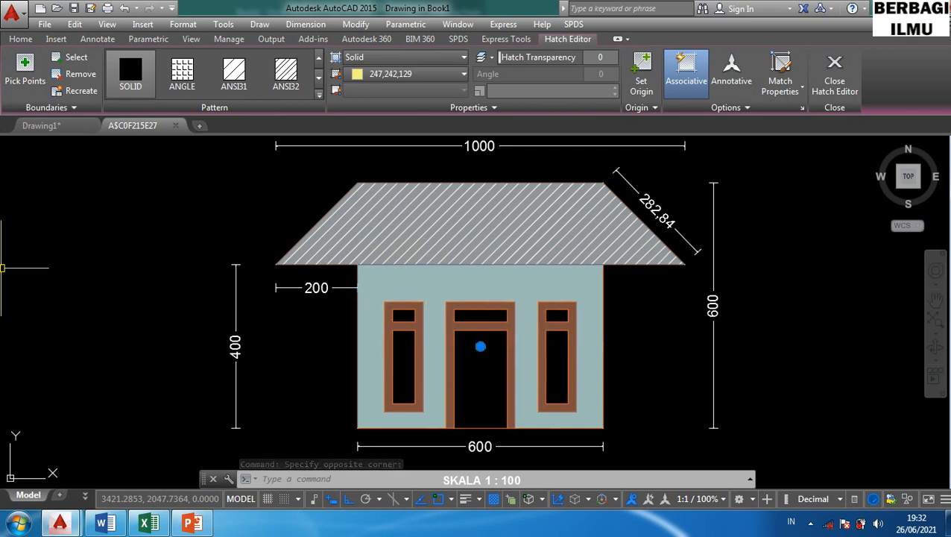
pyautogui.press('Delete')
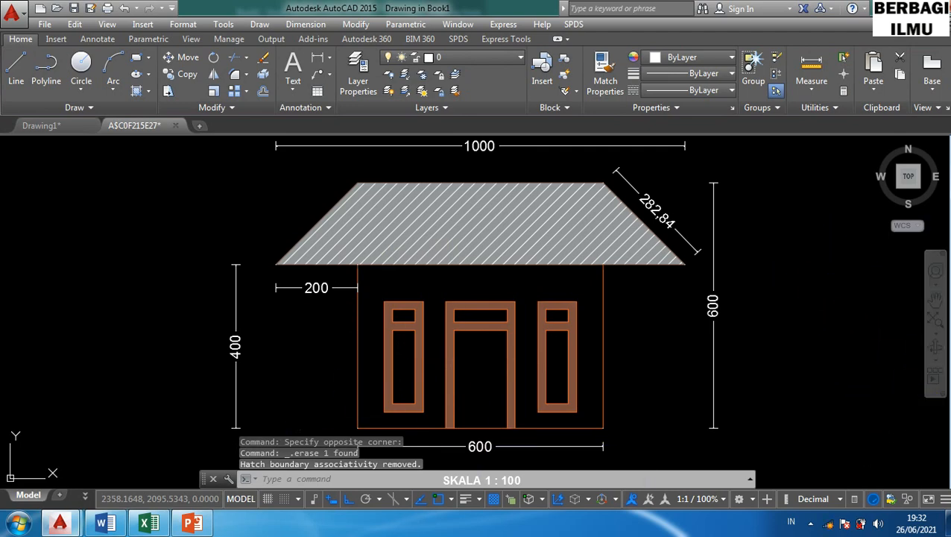
pyautogui.hotkey('ctrl', 's')
pyautogui.click(16, 21)
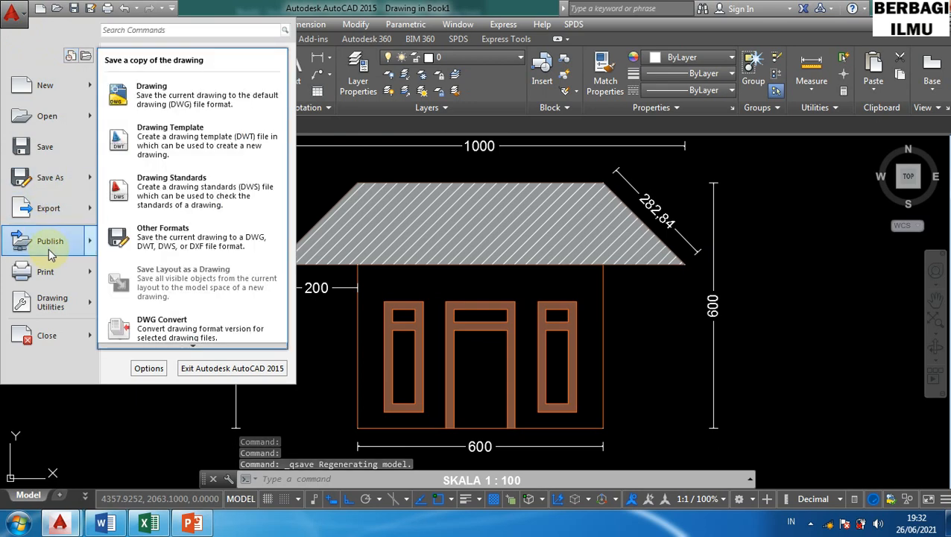
pyautogui.click(45, 144)
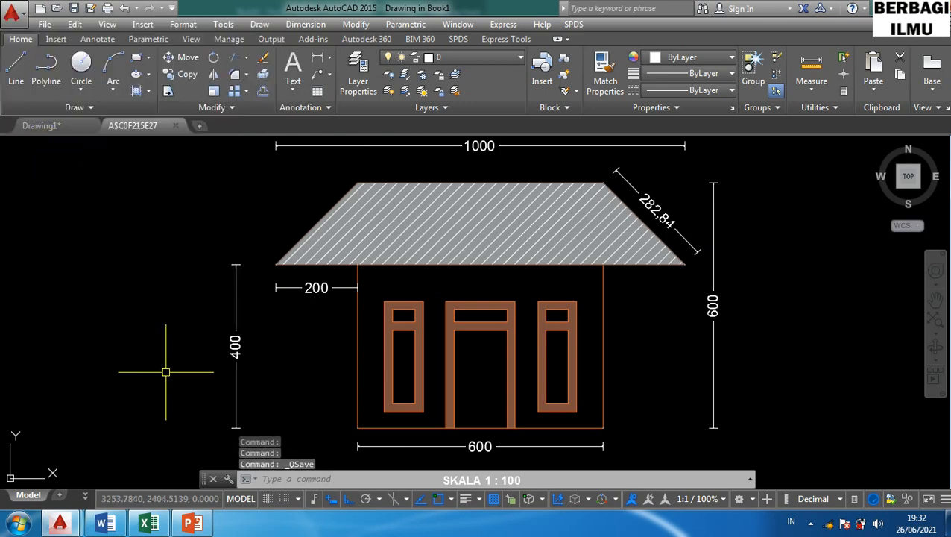
pyautogui.click(140, 528)
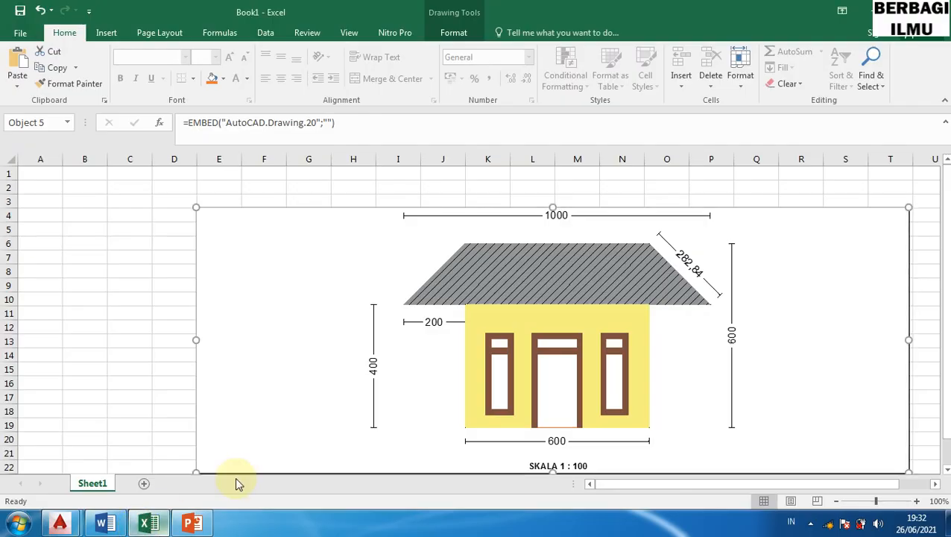
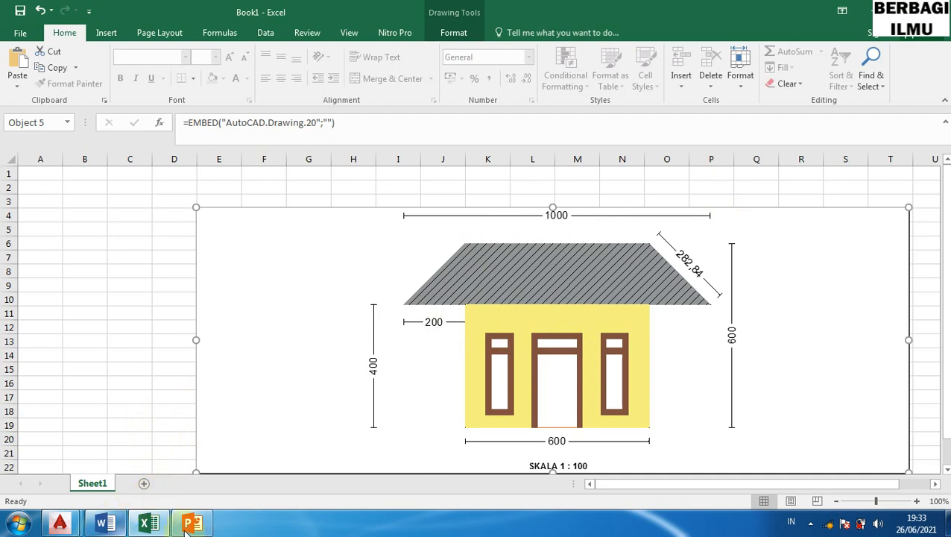
# - Compare the edited drawing in AutoCAD with the embedded object in Excel and look over the rows below it
pyautogui.moveTo(60, 525)
pyautogui.click(224, 425)
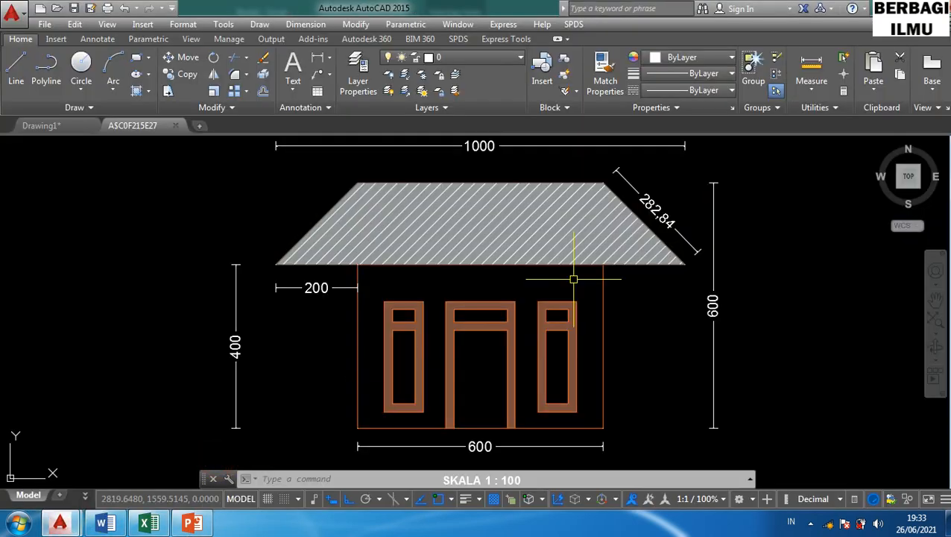
pyautogui.click(150, 525)
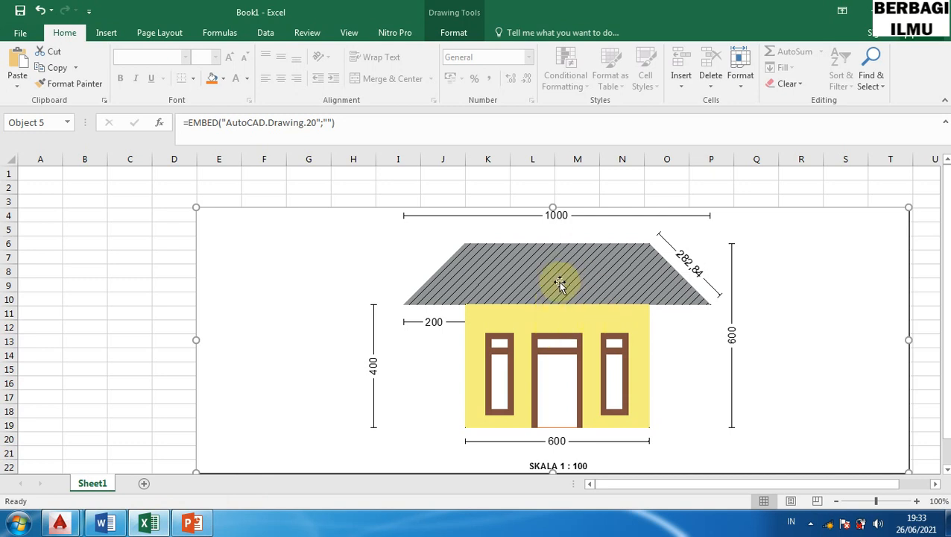
pyautogui.scroll(-8, 561, 294)
pyautogui.scroll(-4, 562, 306)
pyautogui.scroll(5, 561, 308)
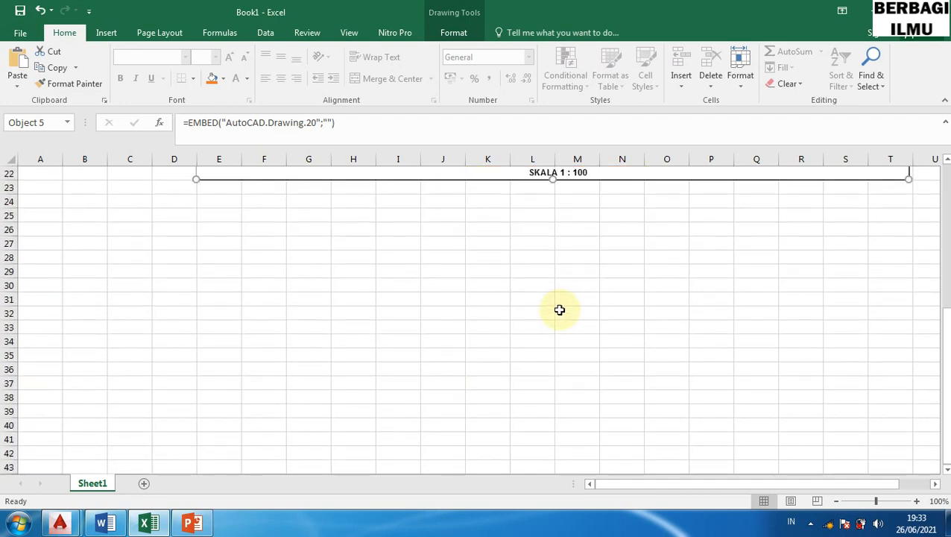
pyautogui.scroll(-1, 548, 312)
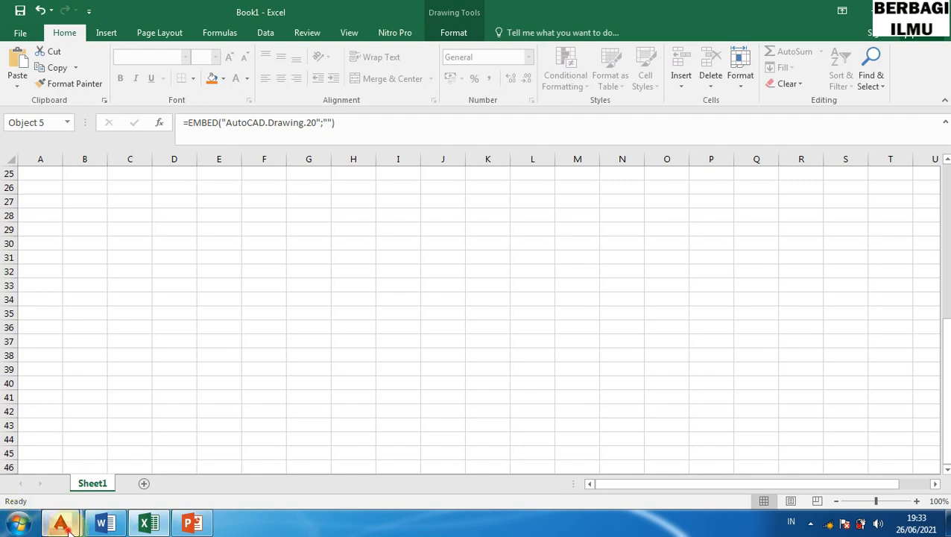
# - Close the AutoCAD window of the embedded drawing, leaving Drawing1.dwg open, and switch back to Excel
pyautogui.moveTo(60, 524)
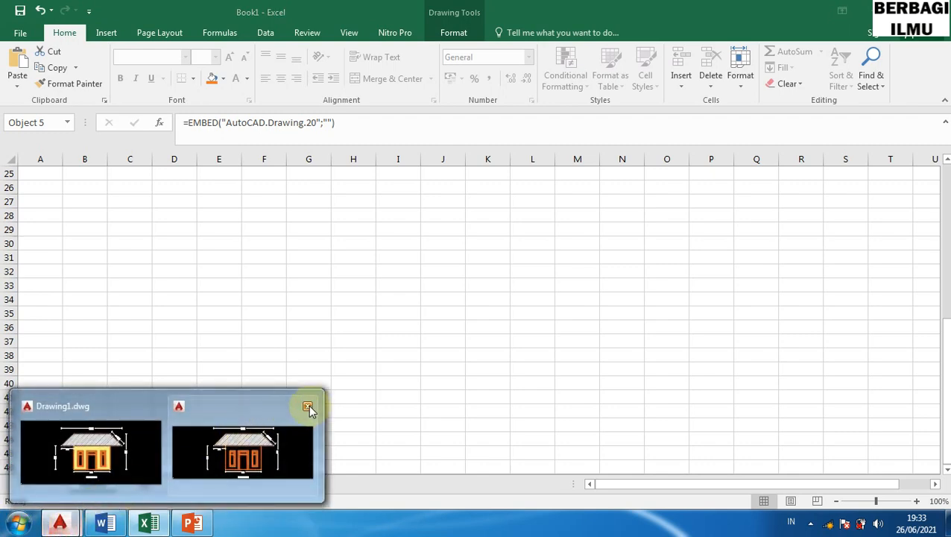
pyautogui.click(308, 409)
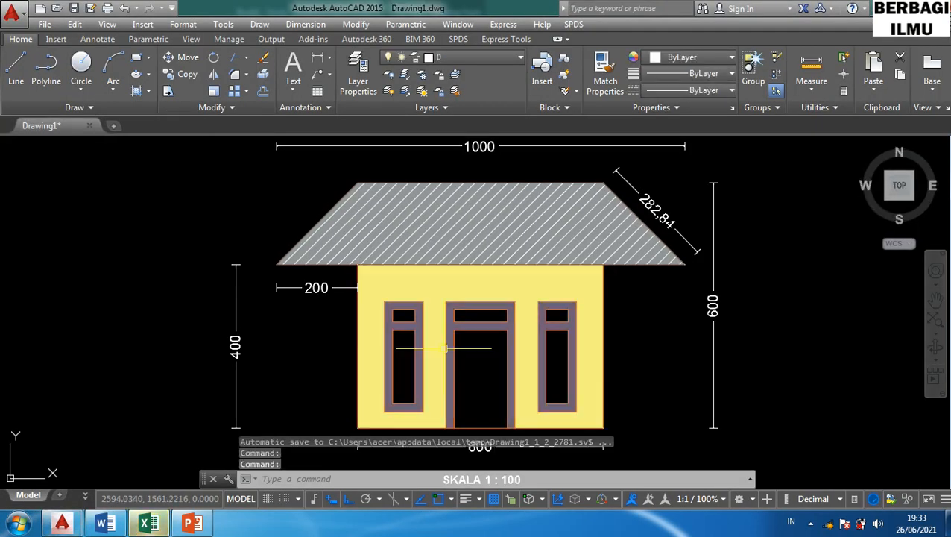
pyautogui.click(152, 524)
pyautogui.scroll(5, 266, 412)
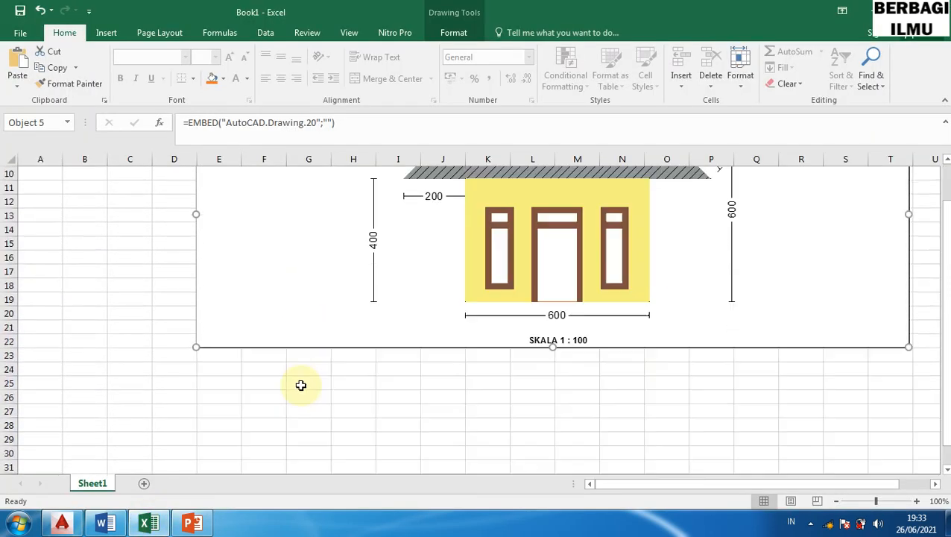
pyautogui.scroll(-3, 254, 418)
# - Switch to AutoCAD and copy the whole house drawing with its dimensions and scale text from Drawing1.dwg to the clipboard
pyautogui.click(62, 522)
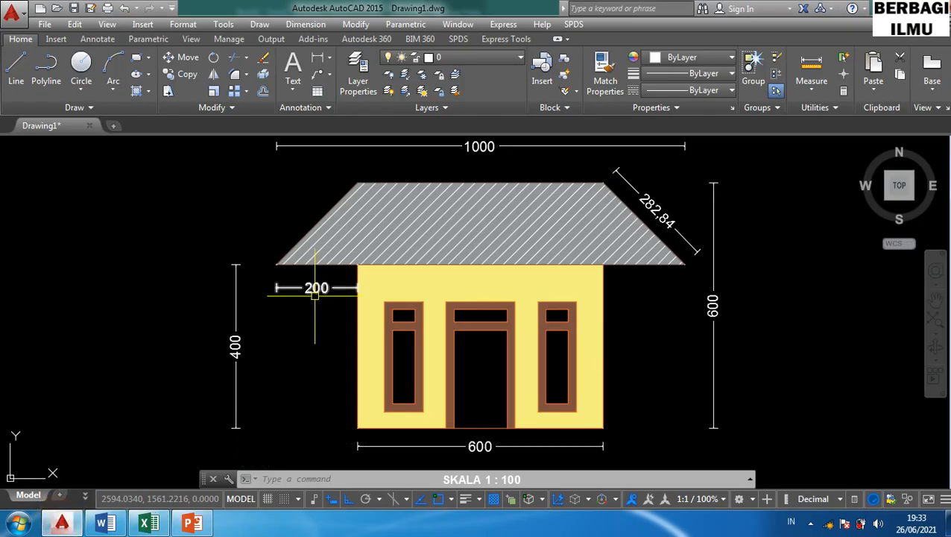
pyautogui.scroll(-1, 215, 289)
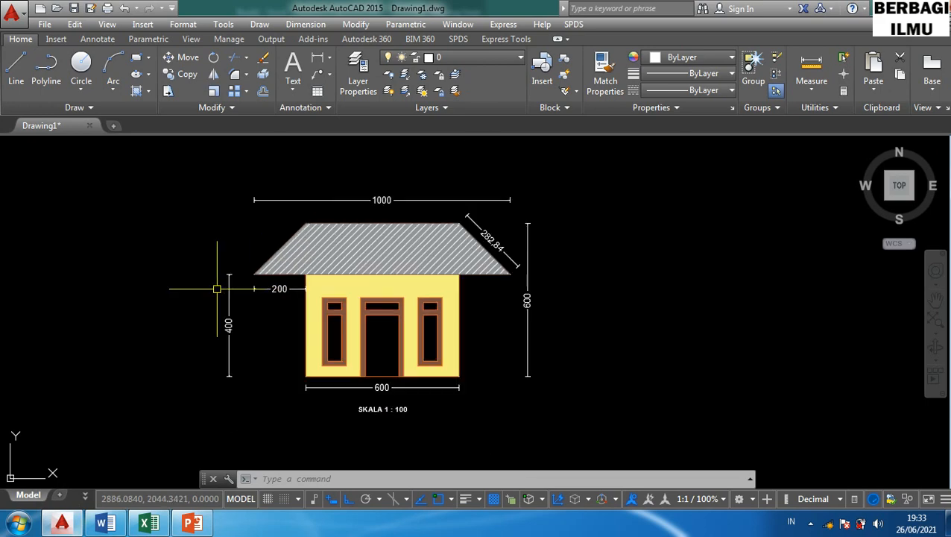
pyautogui.scroll(1, 215, 289)
pyautogui.scroll(-2, 214, 288)
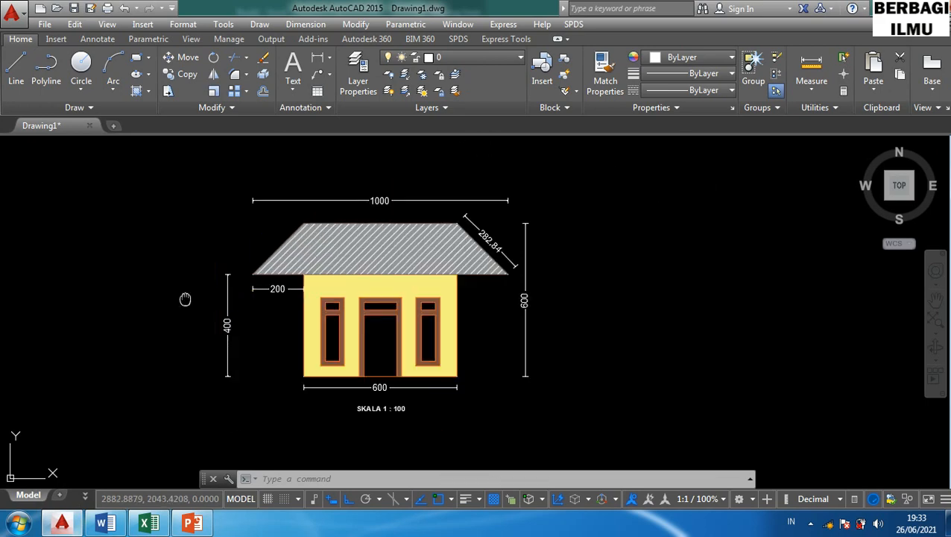
pyautogui.moveTo(187, 298); pyautogui.dragTo(261, 310)
pyautogui.hotkey('ctrl', 'a')
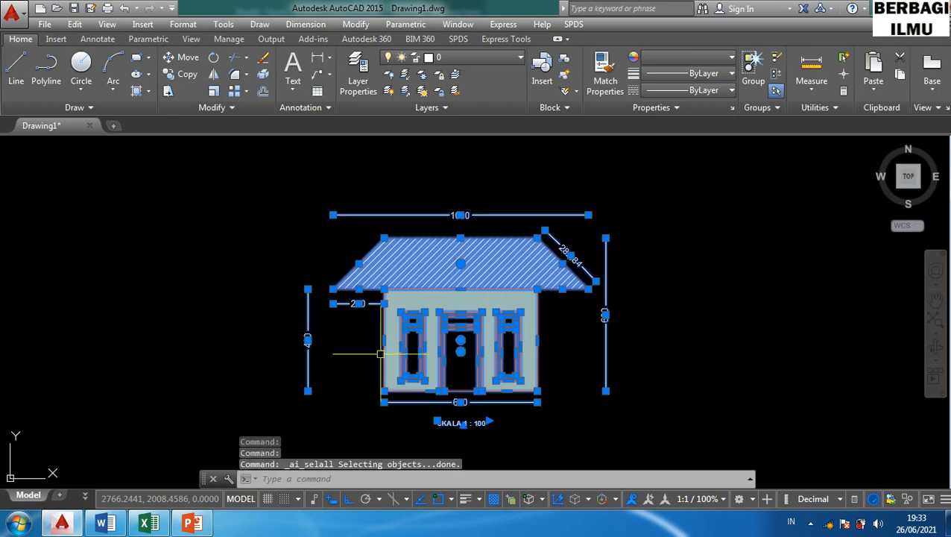
pyautogui.press('Escape')
pyautogui.click(636, 443)
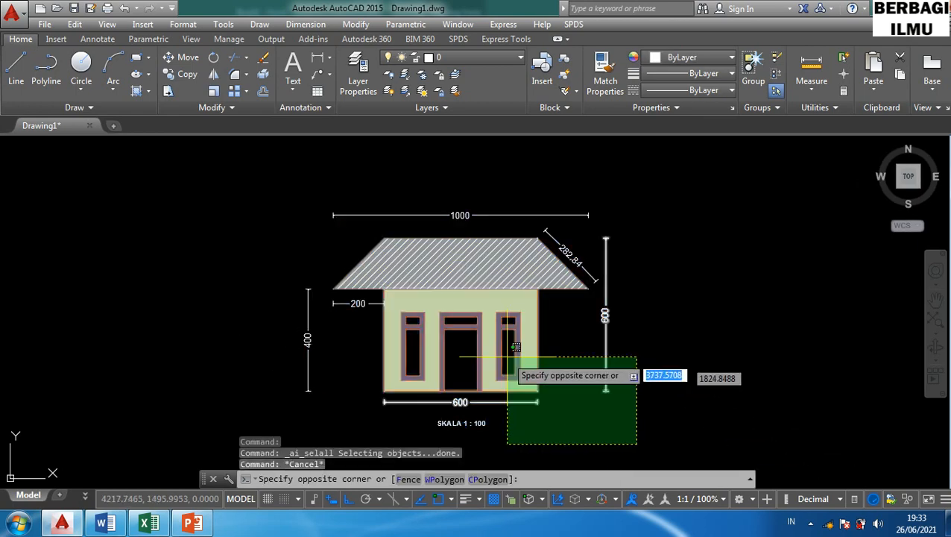
pyautogui.click(231, 186)
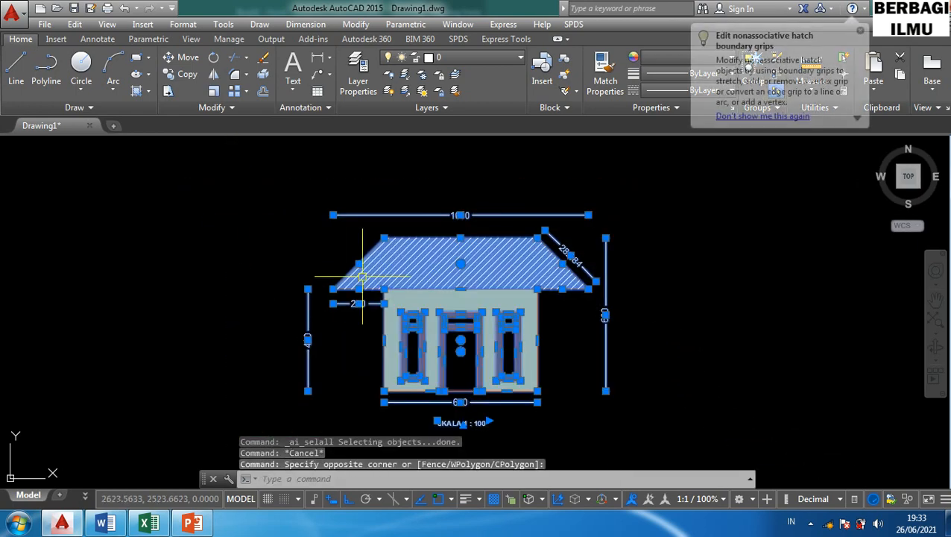
pyautogui.rightClick(403, 267)
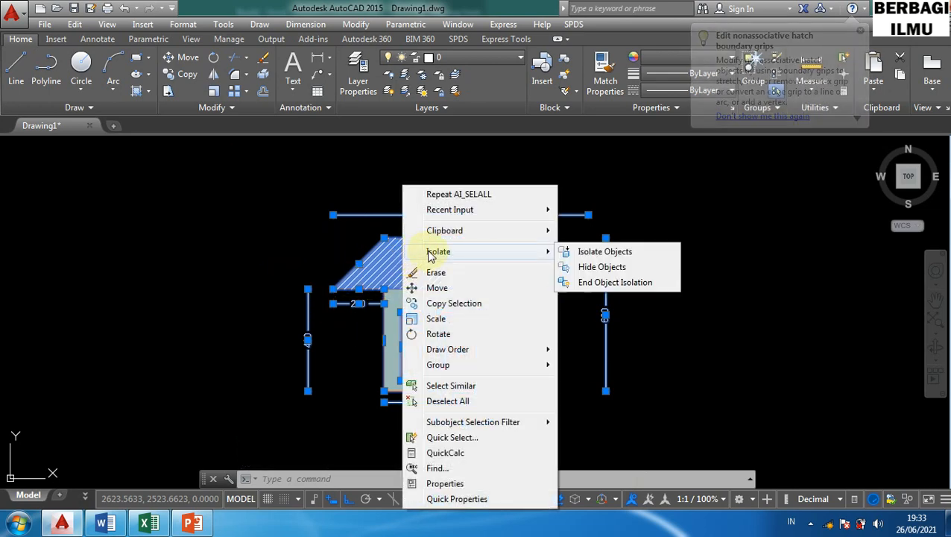
pyautogui.moveTo(462, 239)
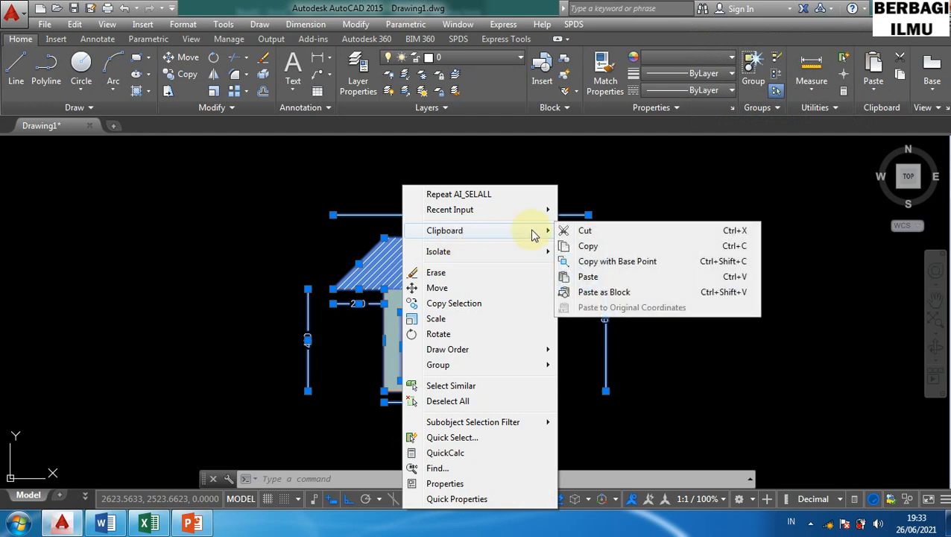
pyautogui.click(589, 247)
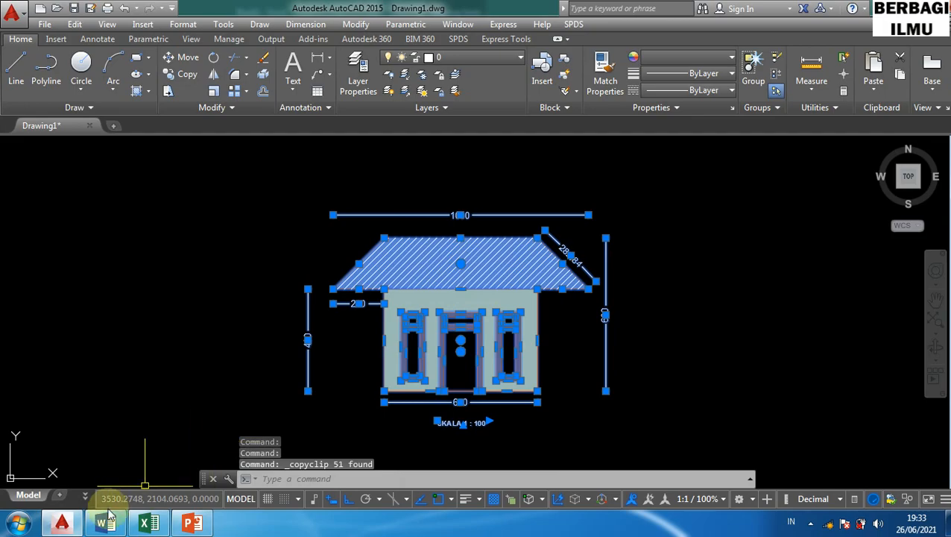
# - Switch to Excel and select cell E28 below the embedded drawing
pyautogui.click(148, 524)
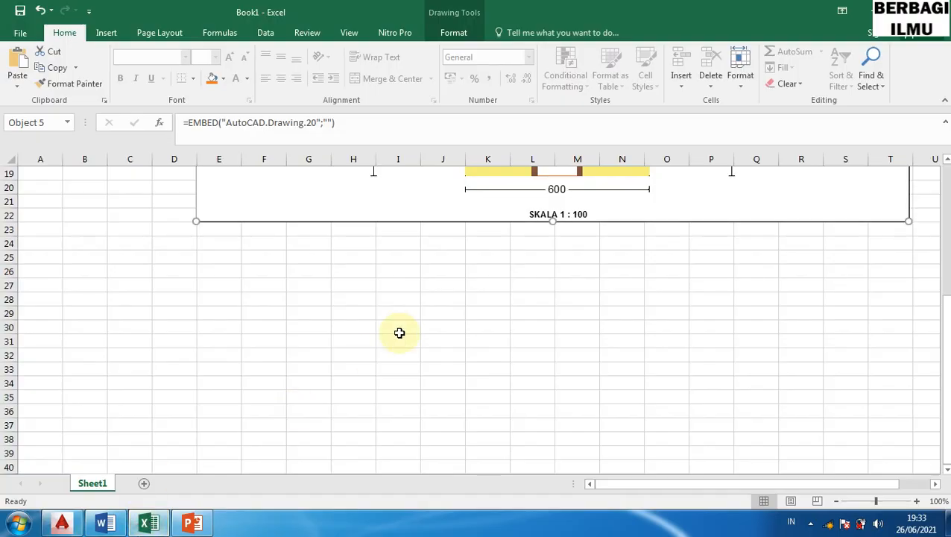
pyautogui.click(211, 299)
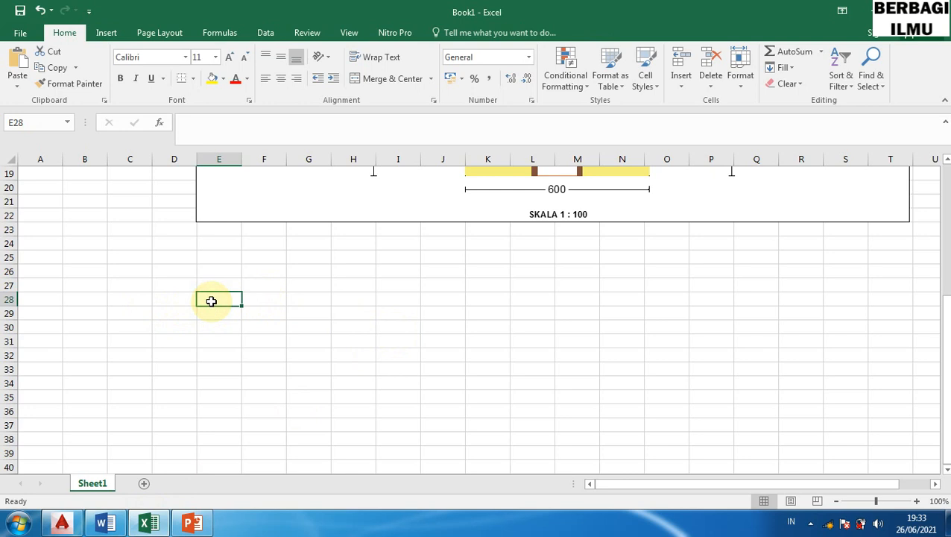
pyautogui.rightClick(212, 301)
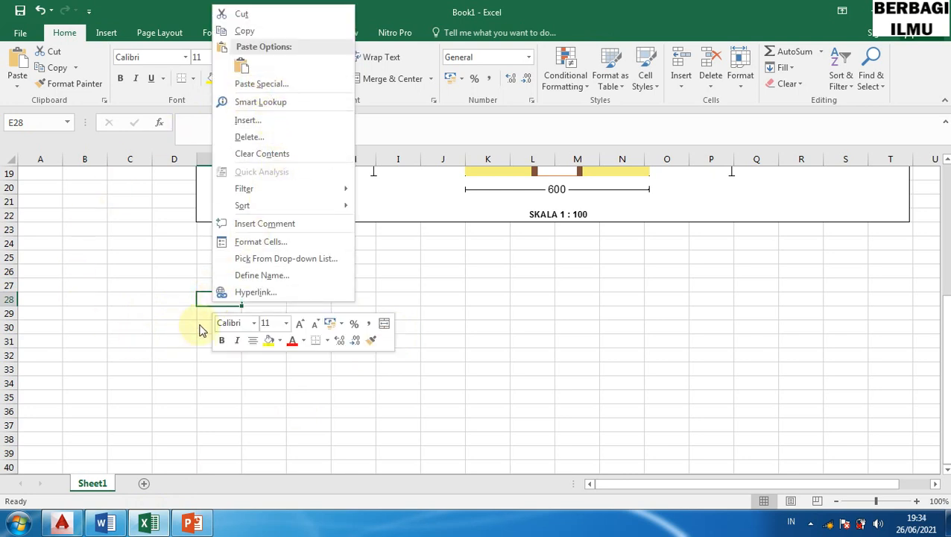
pyautogui.click(166, 343)
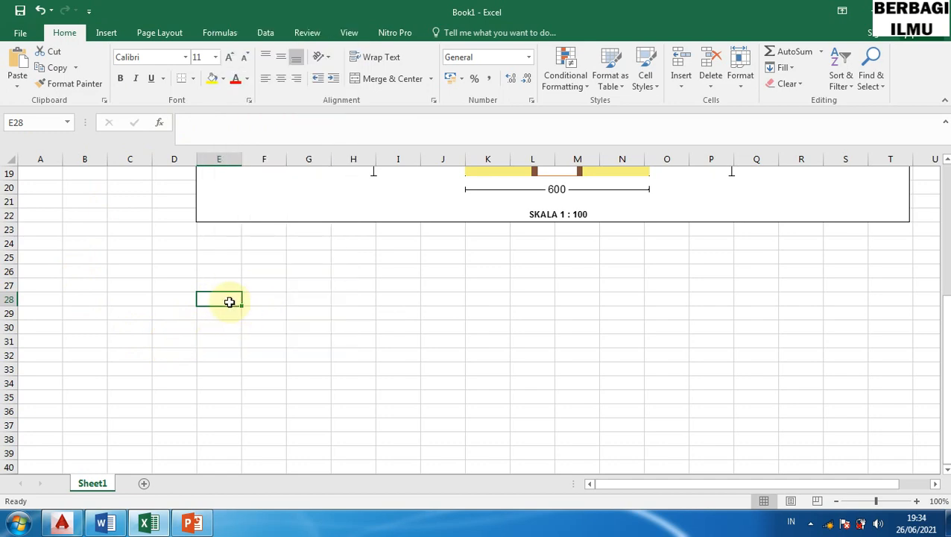
pyautogui.rightClick(229, 301)
pyautogui.click(284, 85)
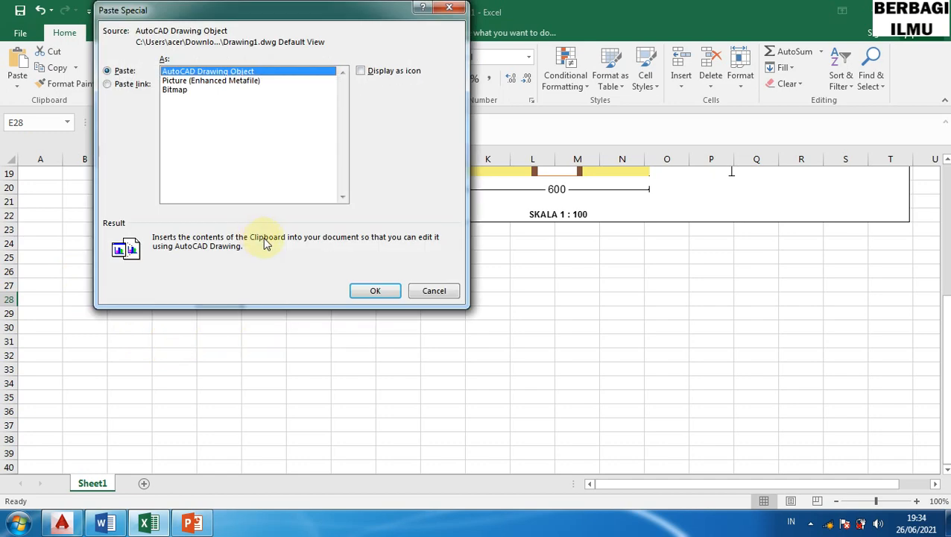
pyautogui.click(452, 7)
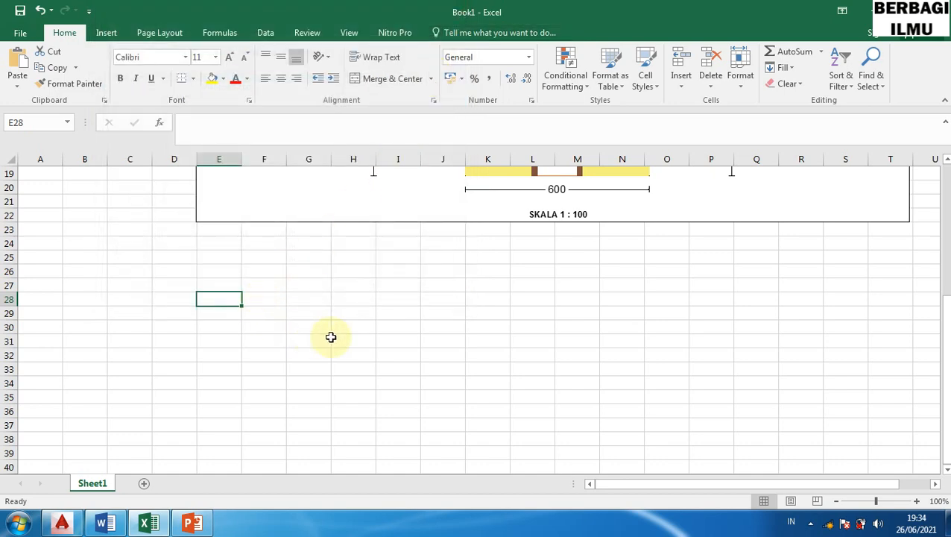
# - Paste the copied house drawing at cell E28 as a Picture (Enhanced Metafile) and look over the pasted picture
pyautogui.hotkey('ctrl', 'alt', 'v')
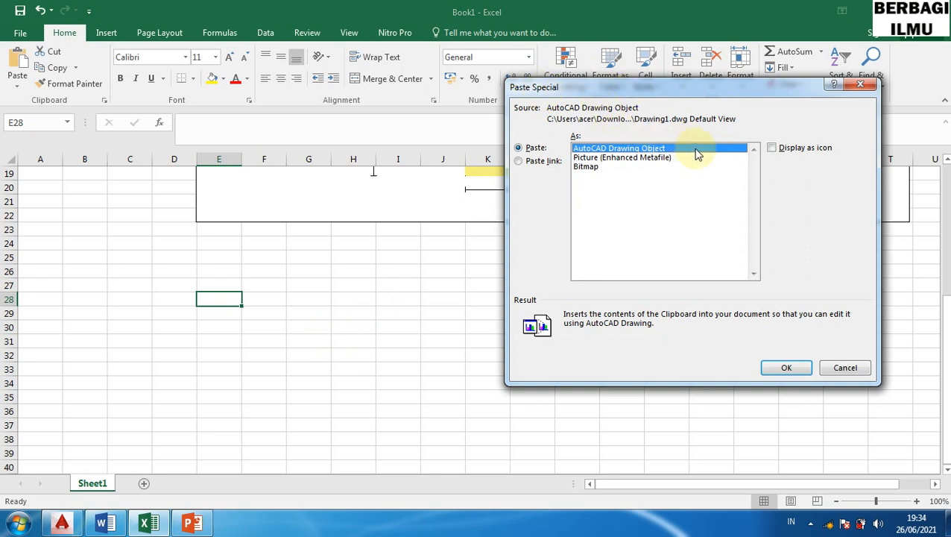
pyautogui.click(657, 158)
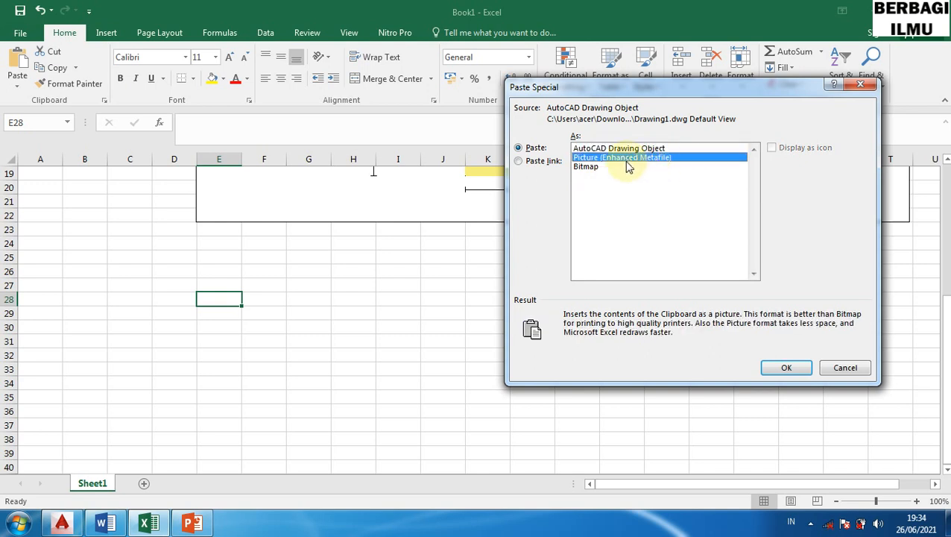
pyautogui.click(784, 368)
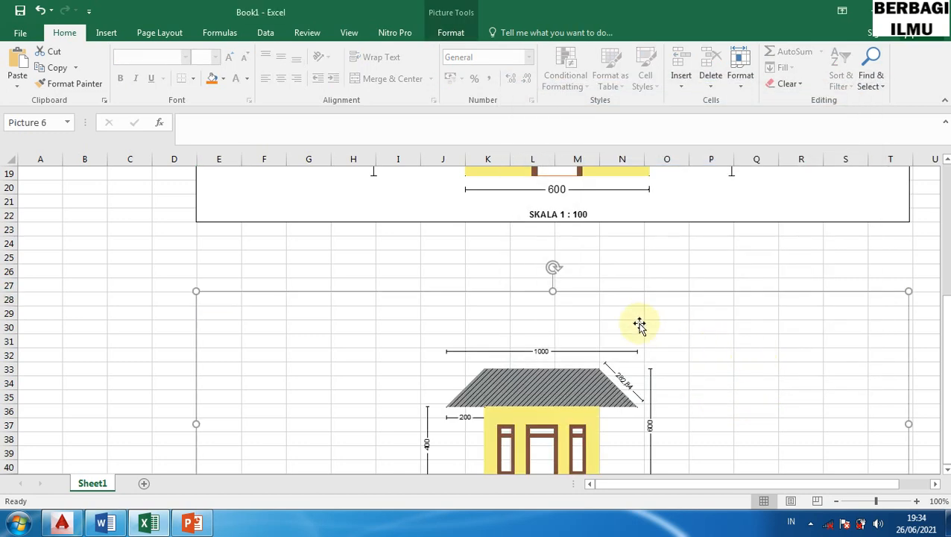
pyautogui.scroll(-3, 633, 323)
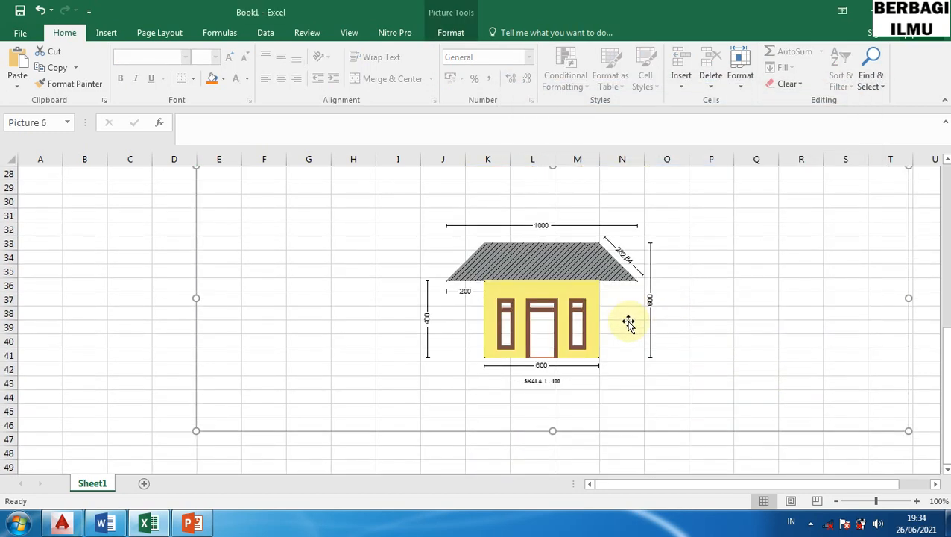
pyautogui.scroll(2, 629, 322)
pyautogui.scroll(-2, 628, 322)
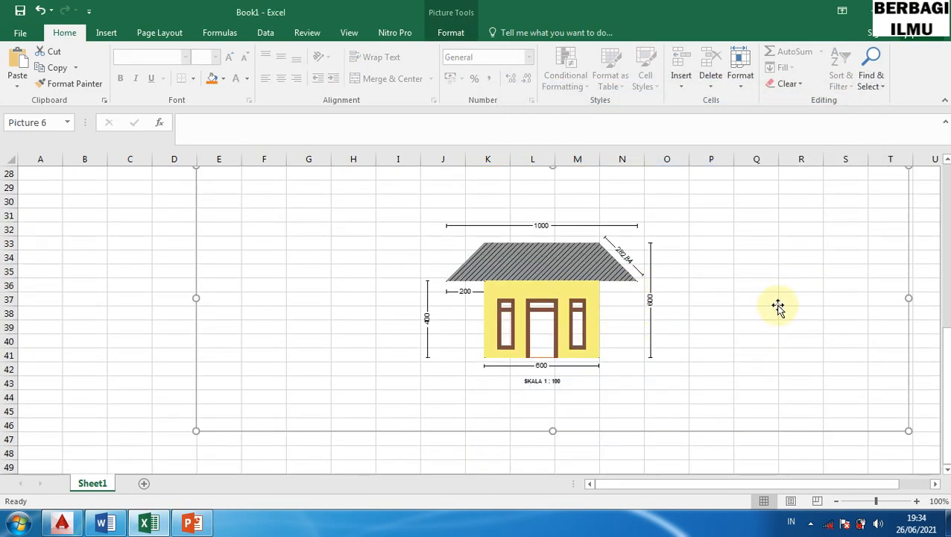
pyautogui.scroll(1, 768, 306)
pyautogui.scroll(-1, 687, 287)
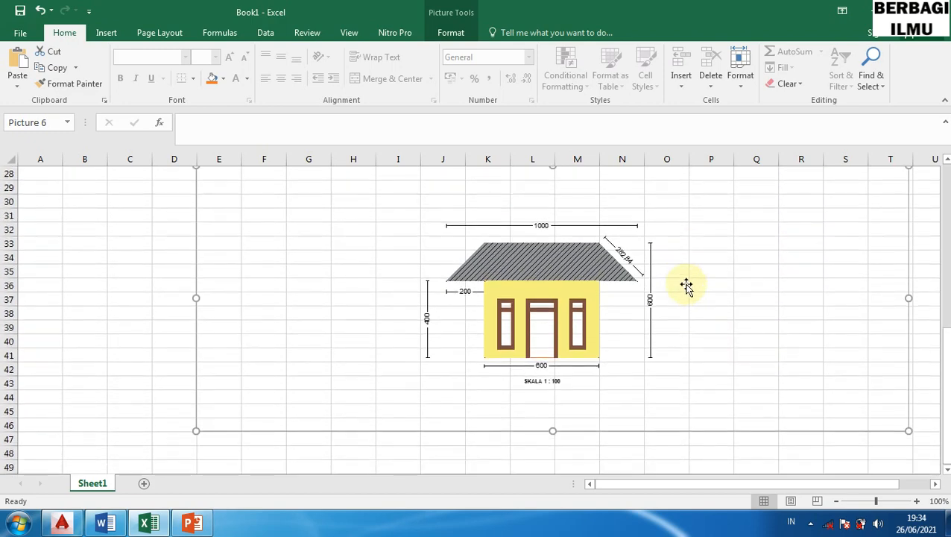
# - Crop the empty margins on all four sides of the pasted house picture to about 6.43 cm high by 9.21 cm wide
pyautogui.click(446, 32)
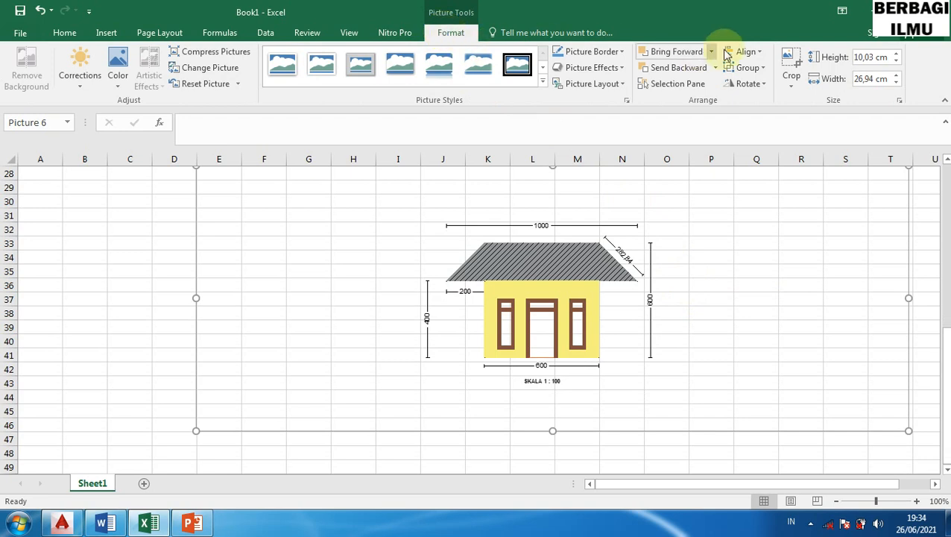
pyautogui.click(788, 62)
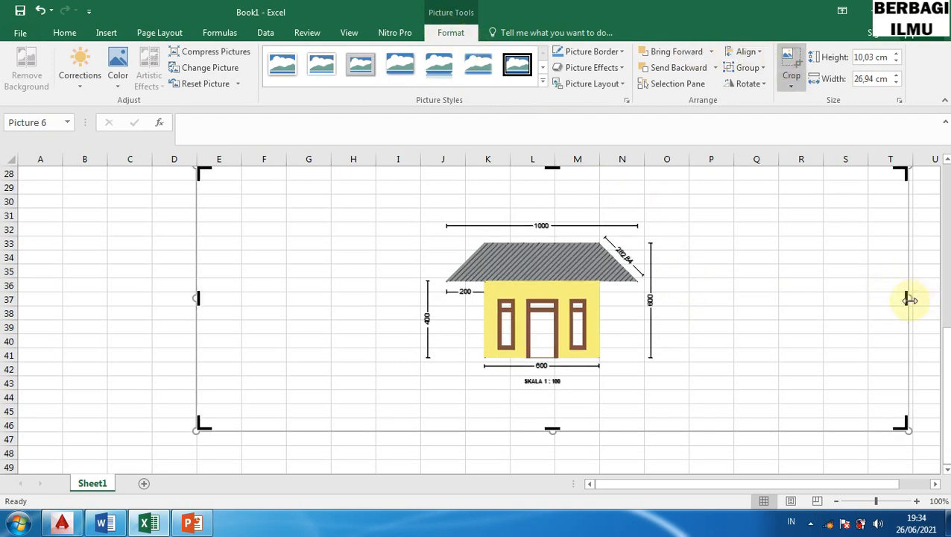
pyautogui.moveTo(908, 300); pyautogui.dragTo(664, 287)
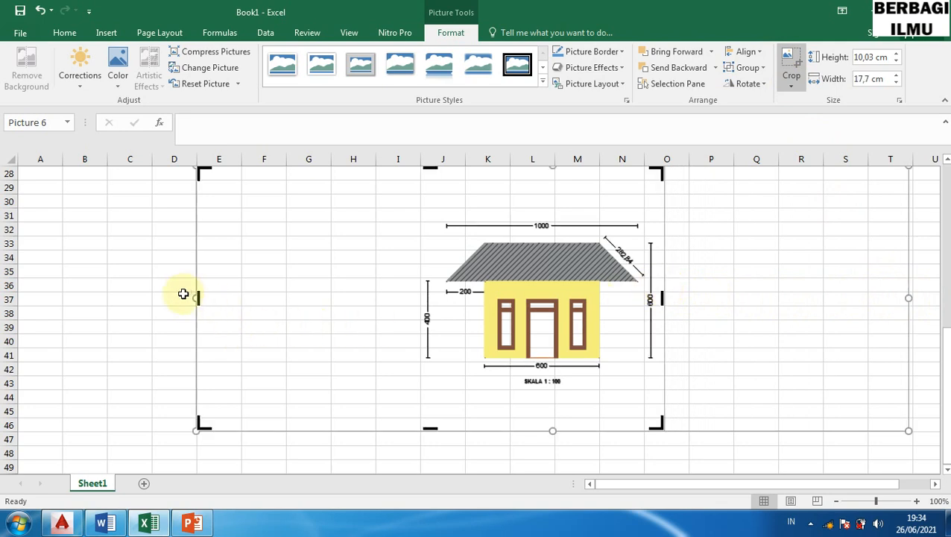
pyautogui.moveTo(197, 299); pyautogui.dragTo(413, 318)
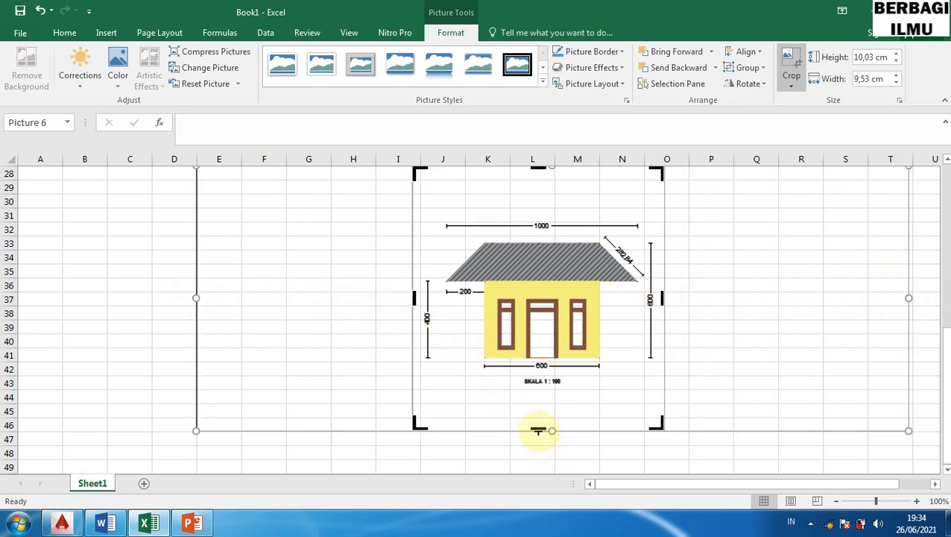
pyautogui.moveTo(539, 430); pyautogui.dragTo(539, 388)
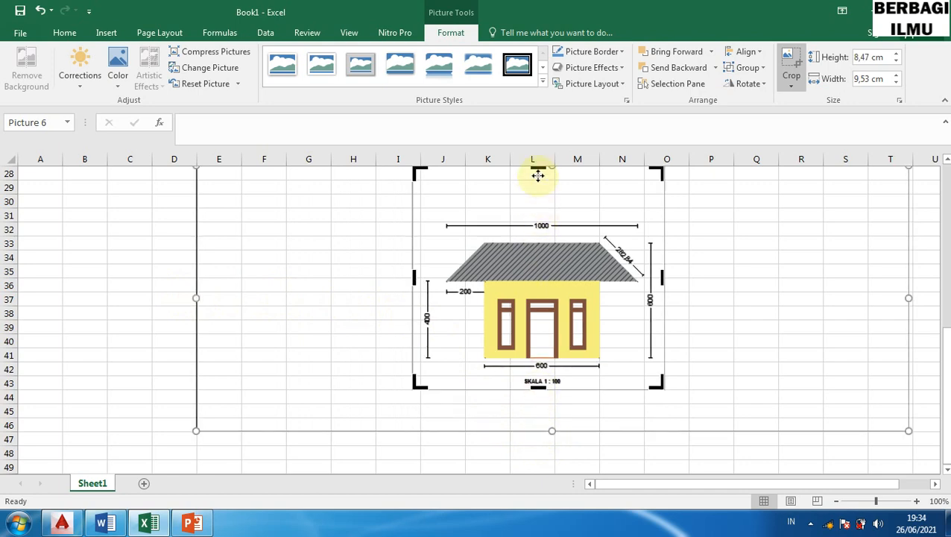
pyautogui.moveTo(539, 167); pyautogui.dragTo(544, 235)
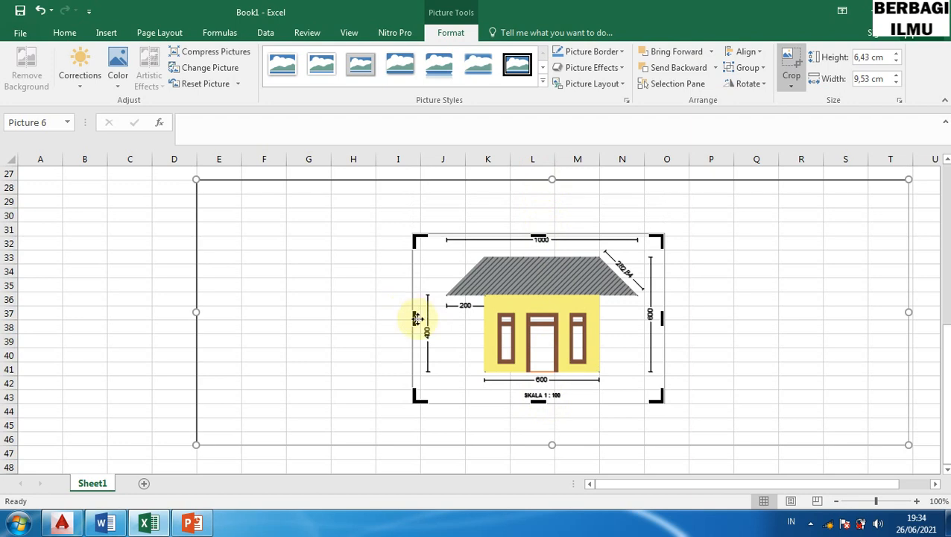
pyautogui.moveTo(415, 319); pyautogui.dragTo(423, 317)
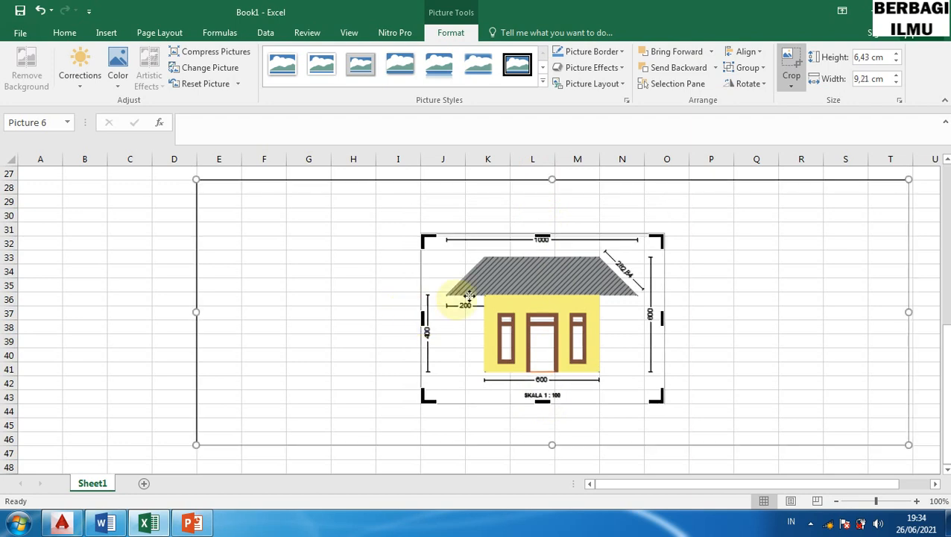
pyautogui.click(789, 57)
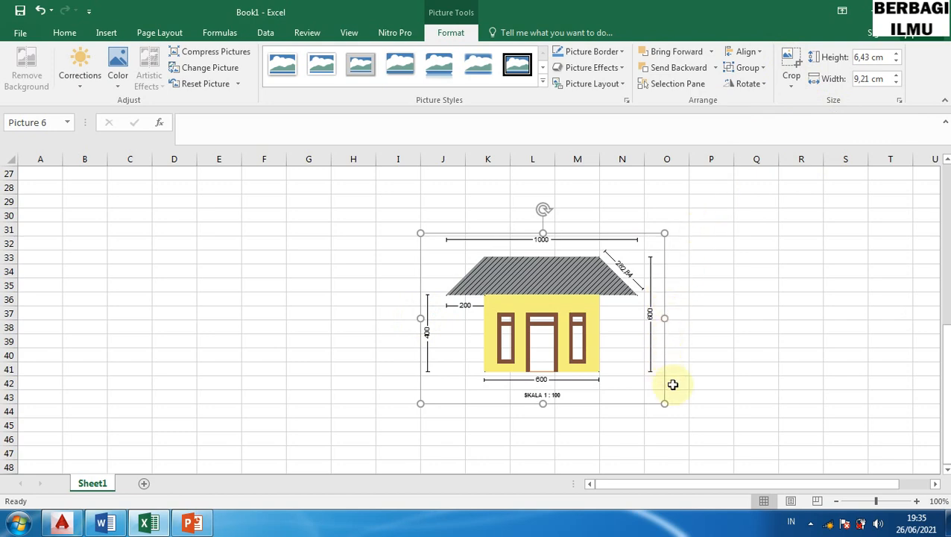
# - Enlarge the cropped house picture to about 9 cm by 12.88 cm and move it to start in column E near row 29
pyautogui.scroll(-2, 667, 394)
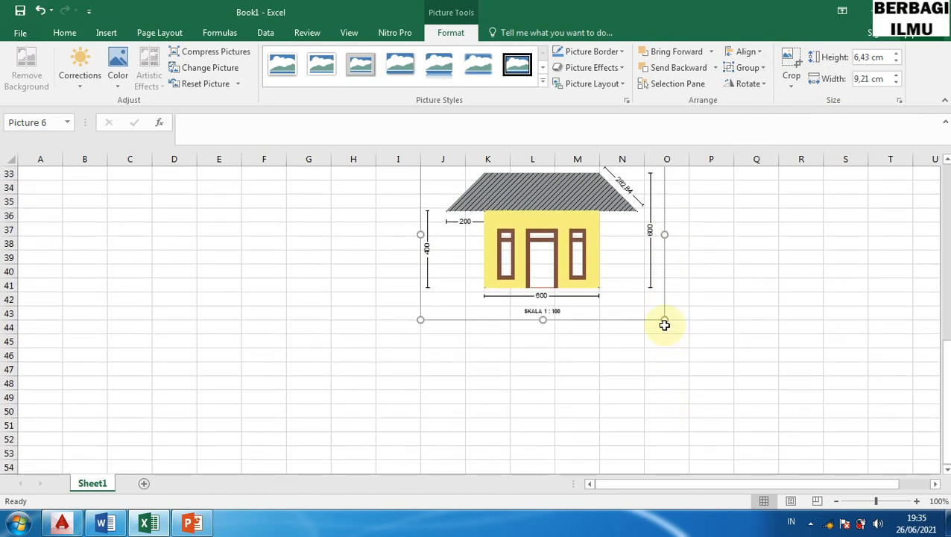
pyautogui.moveTo(666, 319); pyautogui.dragTo(760, 387)
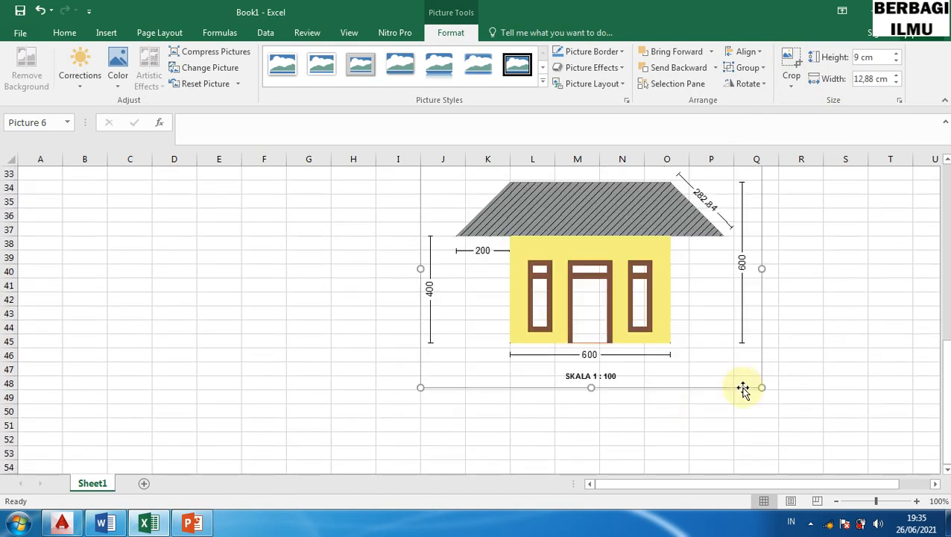
pyautogui.scroll(2, 692, 340)
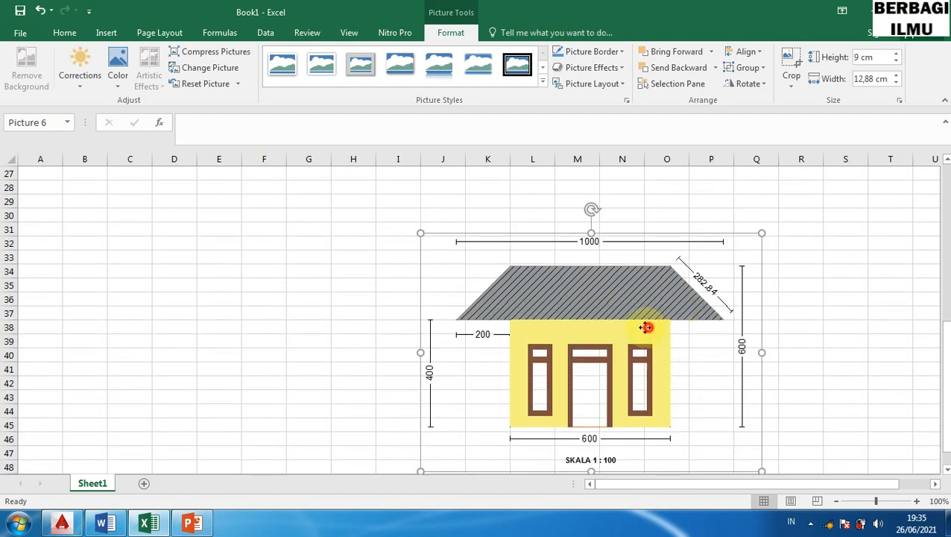
pyautogui.moveTo(634, 314); pyautogui.dragTo(458, 303)
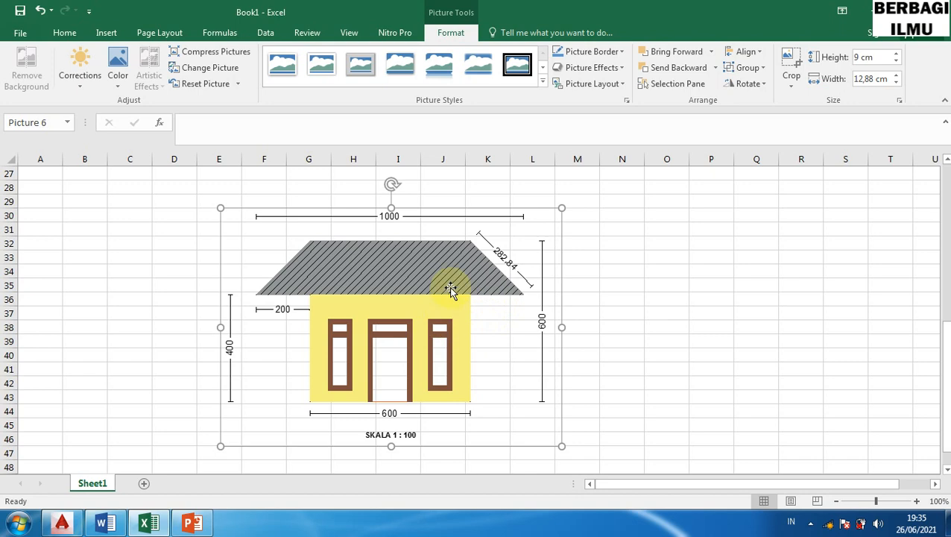
pyautogui.scroll(4, 488, 312)
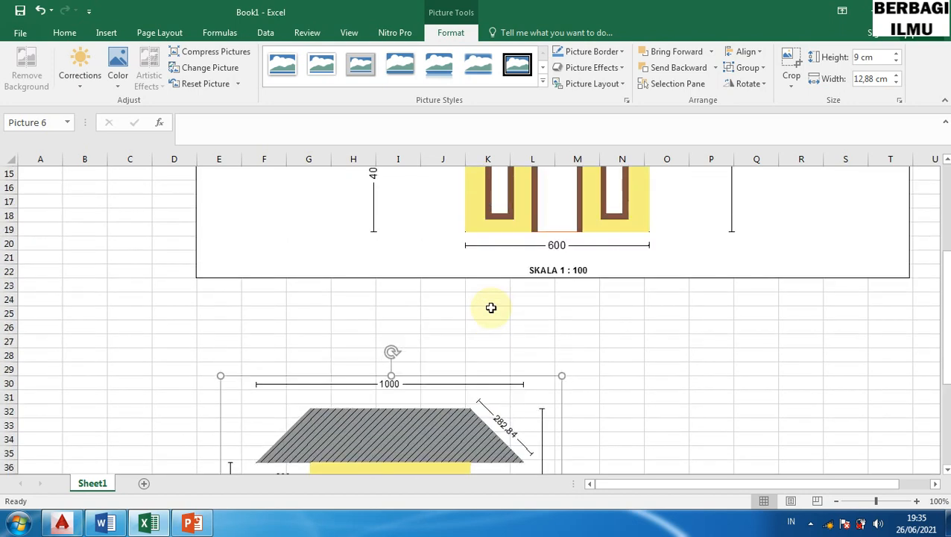
pyautogui.scroll(-6, 491, 307)
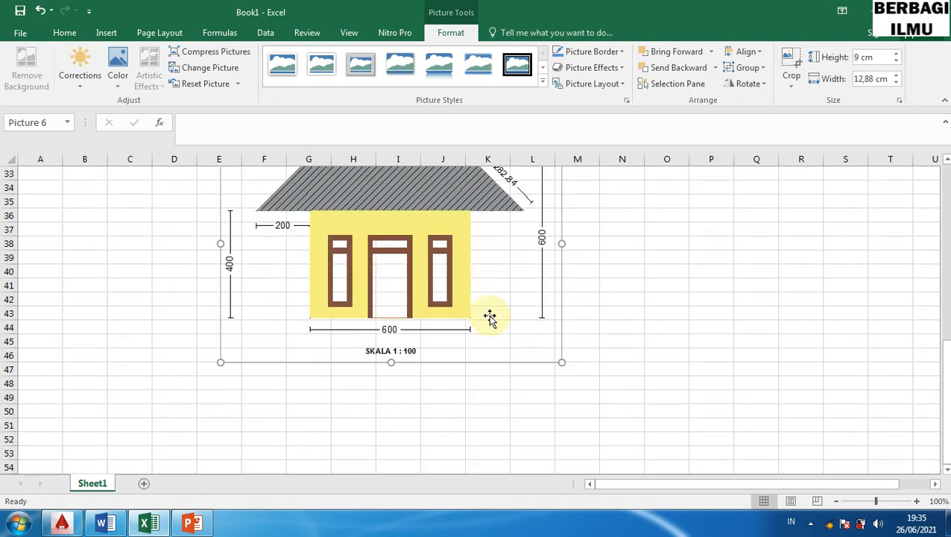
pyautogui.scroll(2, 485, 254)
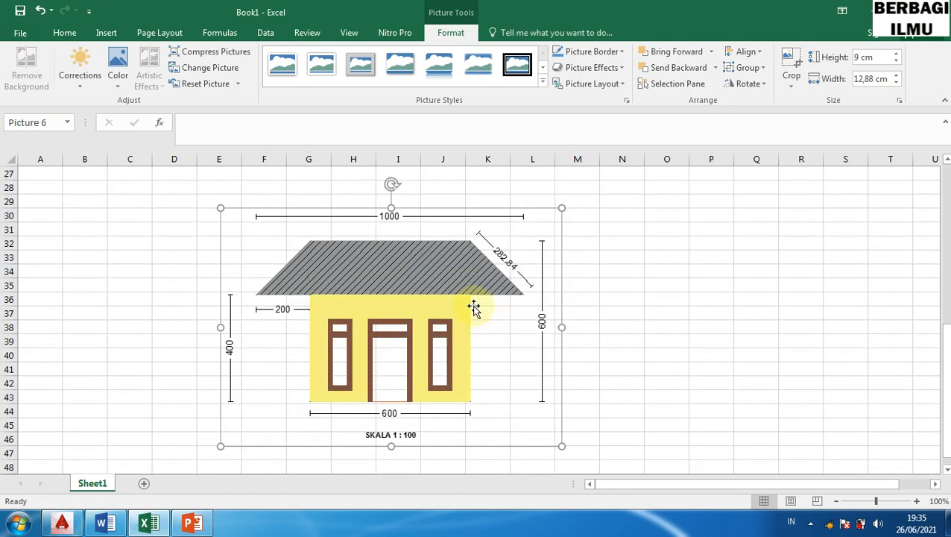
# - Adjust the house picture's corrections, trying 100% contrast and settling on 2% brightness and 3% contrast, and close the formatting options
pyautogui.rightClick(413, 279)
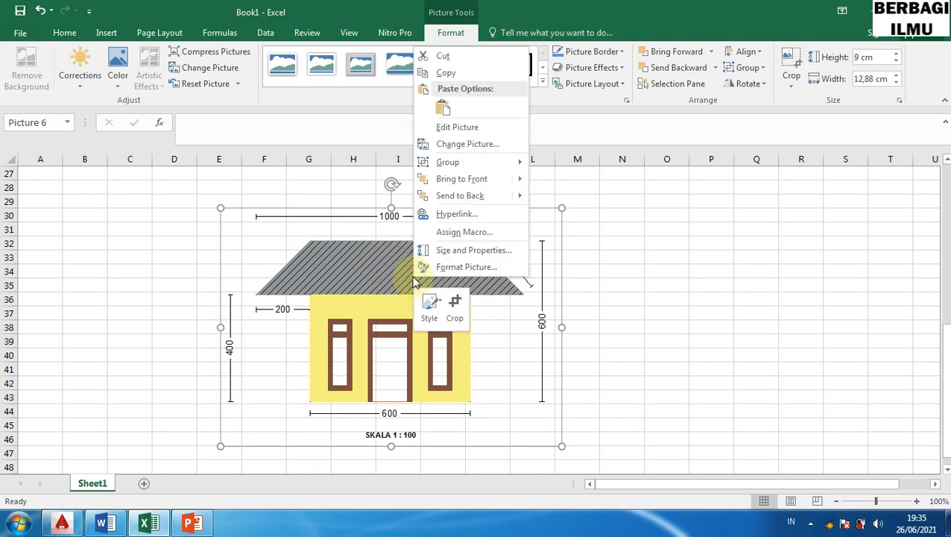
pyautogui.click(458, 268)
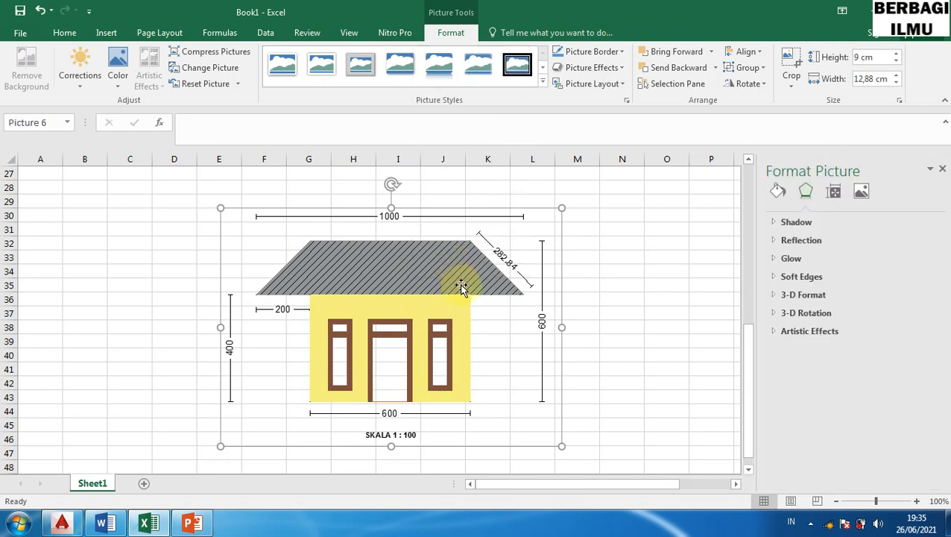
pyautogui.click(861, 192)
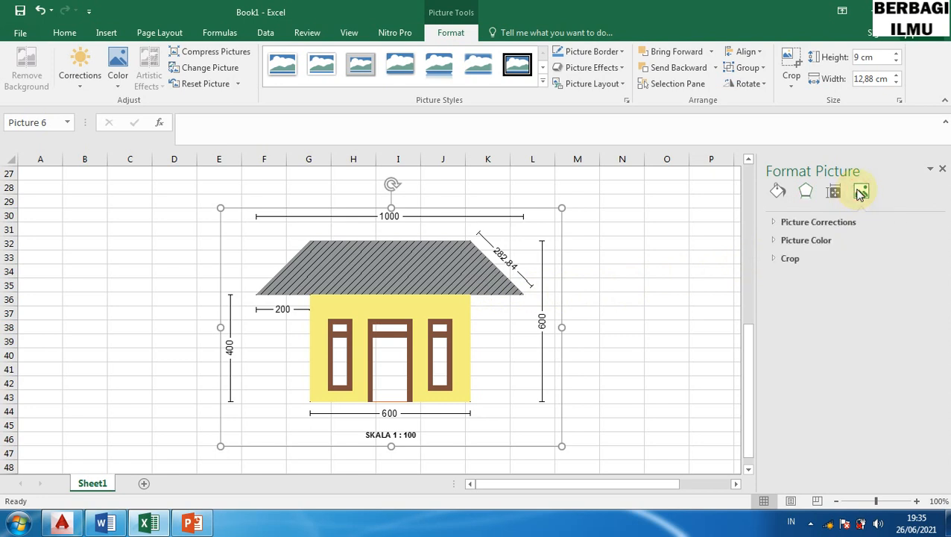
pyautogui.click(819, 221)
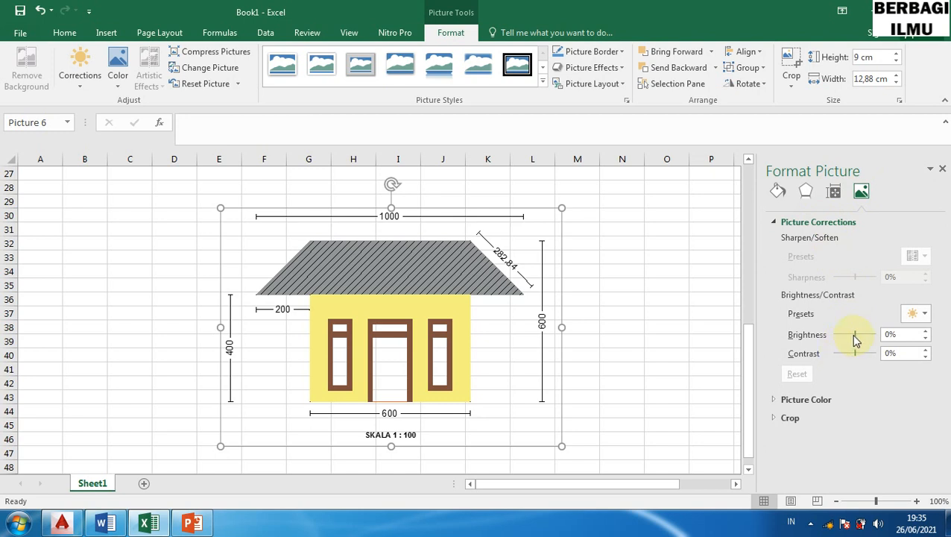
pyautogui.moveTo(850, 334)
pyautogui.mouseDown()
pyautogui.moveTo(823, 334)
pyautogui.moveTo(852, 334)
pyautogui.moveTo(856, 355)
pyautogui.moveTo(824, 359)
pyautogui.moveTo(884, 357)
pyautogui.mouseUp()
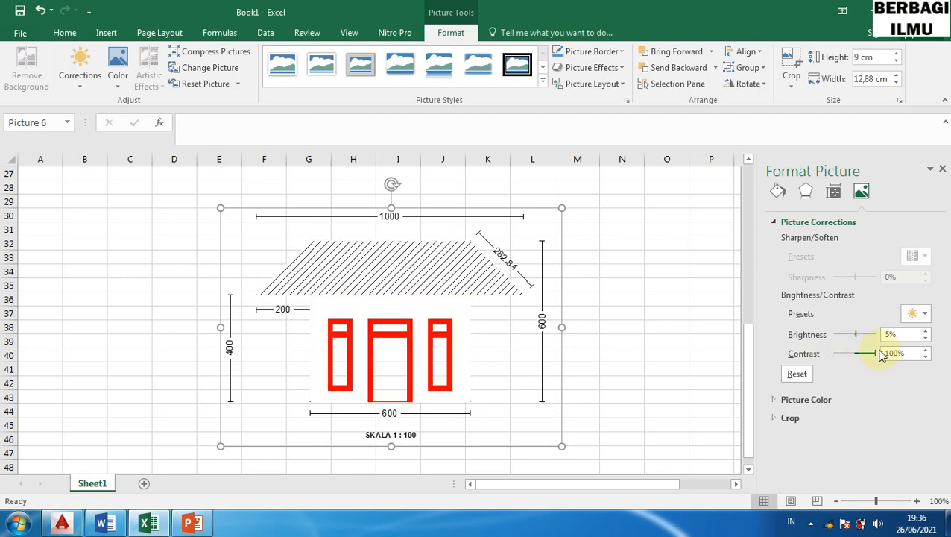
pyautogui.moveTo(878, 359)
pyautogui.mouseDown()
pyautogui.moveTo(857, 358)
pyautogui.moveTo(875, 338)
pyautogui.moveTo(856, 339)
pyautogui.mouseUp()
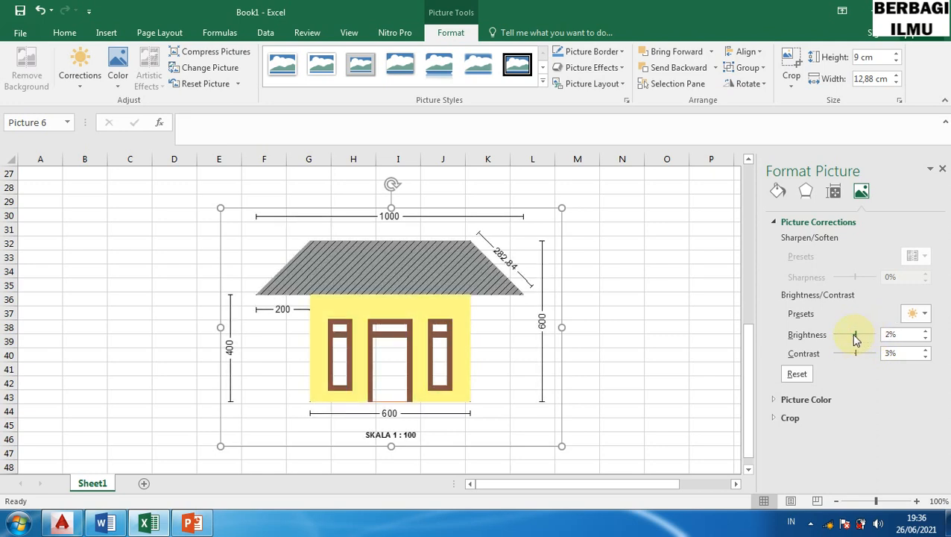
pyautogui.click(943, 170)
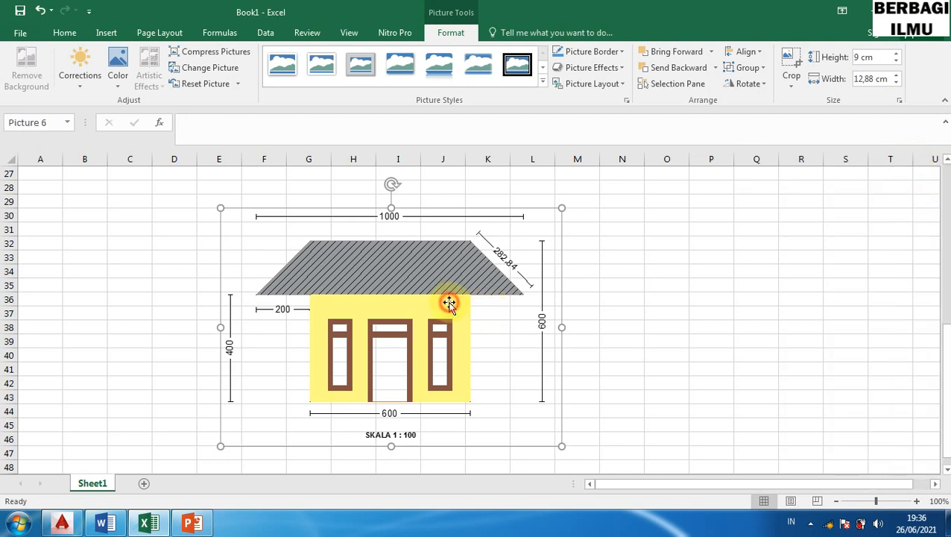
# - Look over the brightness/contrast and recolor presets for the house picture, previewing Sepia without applying any
pyautogui.click(82, 75)
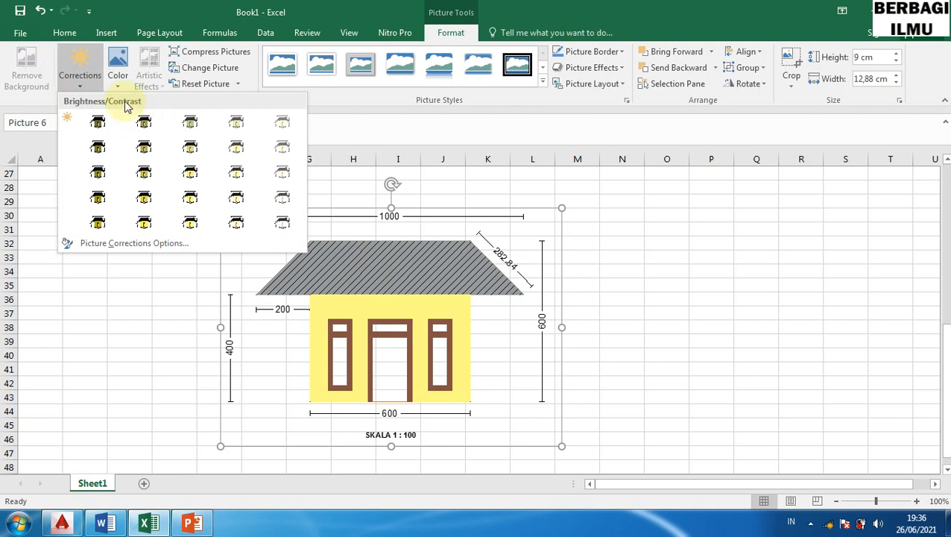
pyautogui.click(120, 77)
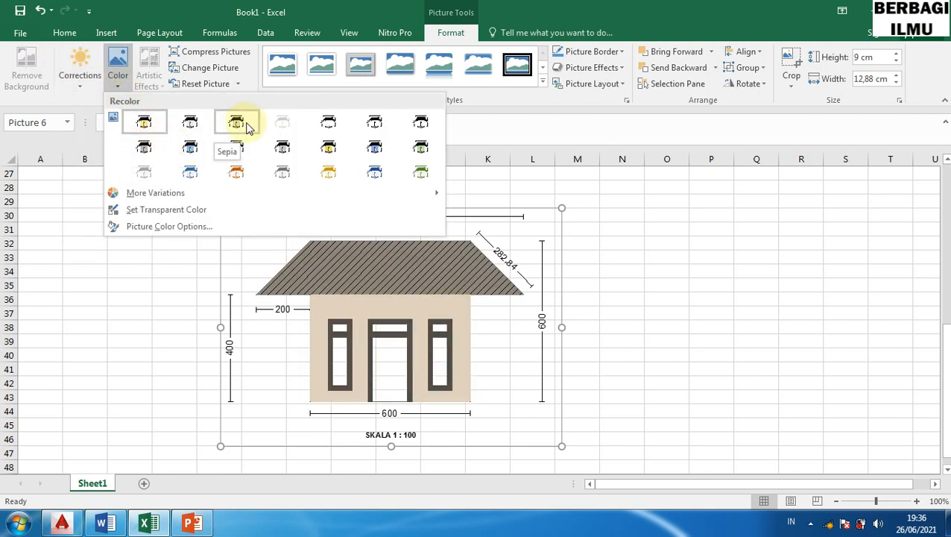
pyautogui.click(773, 274)
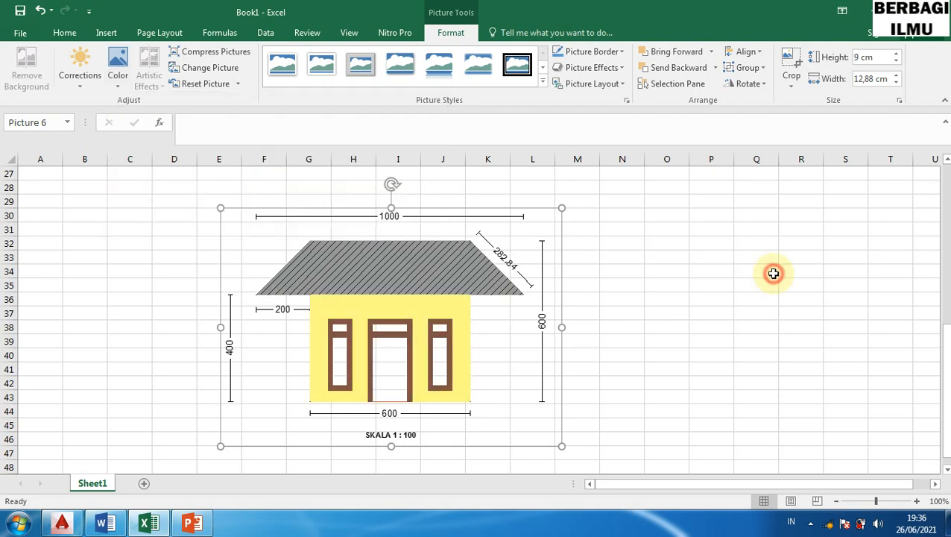
# - Set the embedded AutoCAD drawing object's brightness to 48% and its contrast to 0%
pyautogui.scroll(8, 702, 302)
pyautogui.click(594, 277)
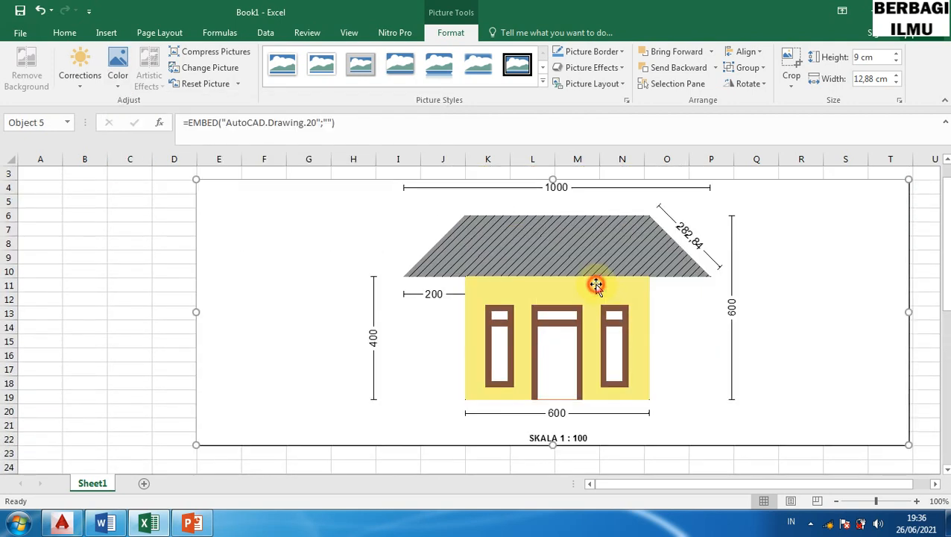
pyautogui.click(453, 33)
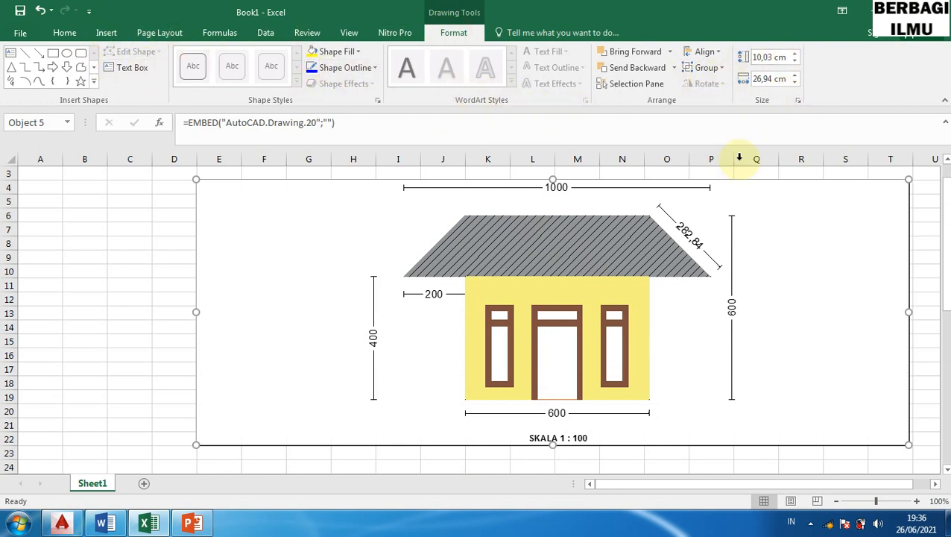
pyautogui.rightClick(560, 292)
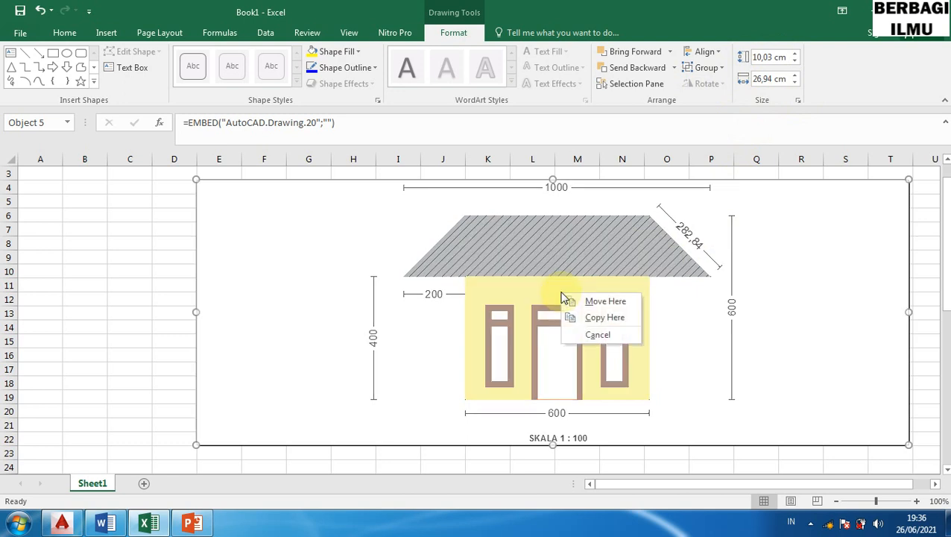
pyautogui.click(697, 287)
pyautogui.rightClick(806, 274)
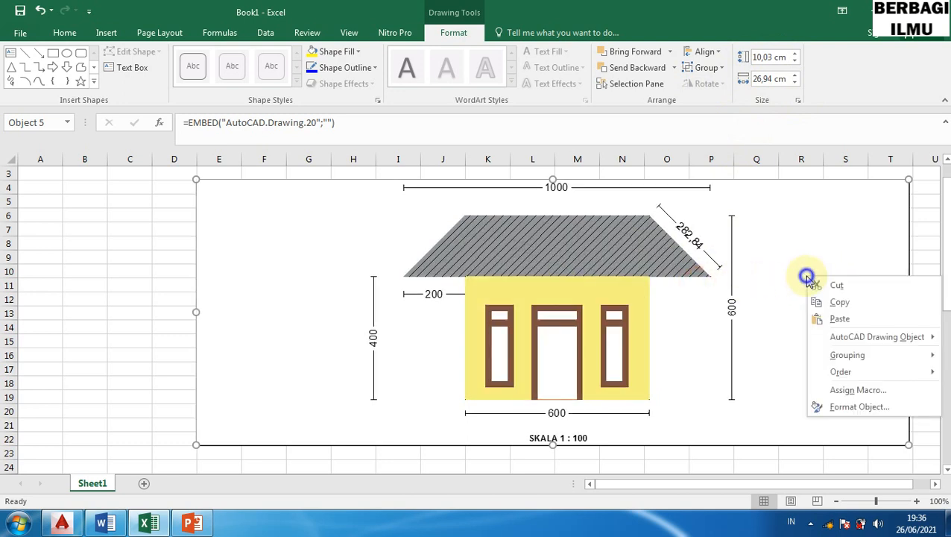
pyautogui.click(848, 408)
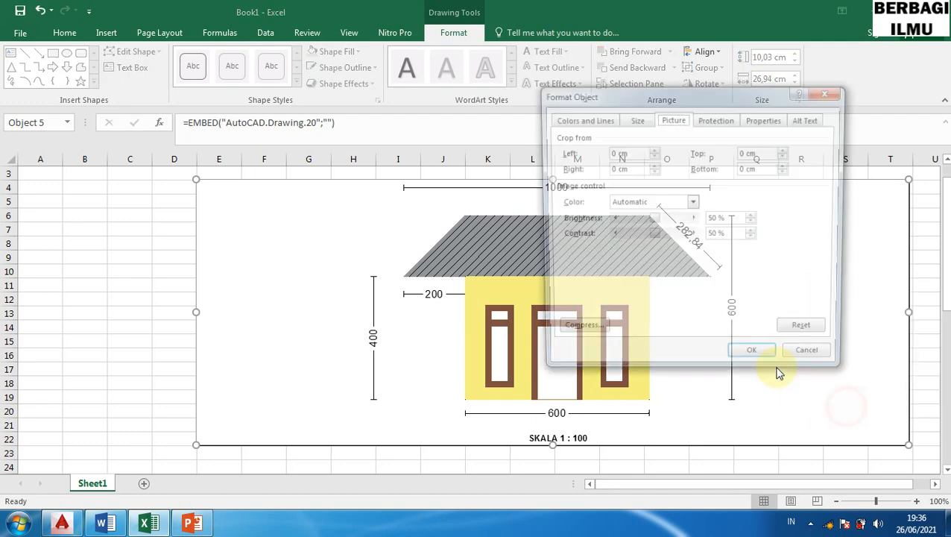
pyautogui.moveTo(683, 95); pyautogui.dragTo(815, 108)
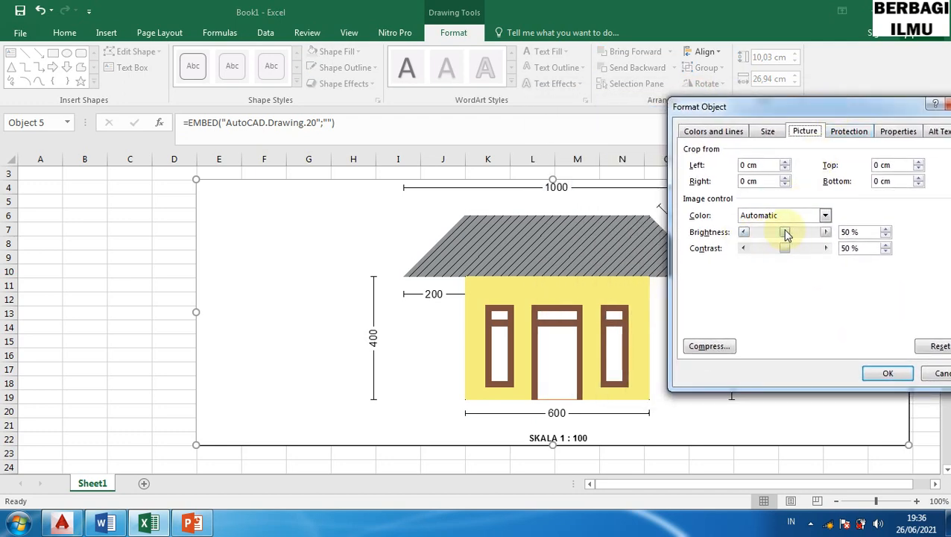
pyautogui.moveTo(786, 234); pyautogui.dragTo(769, 254)
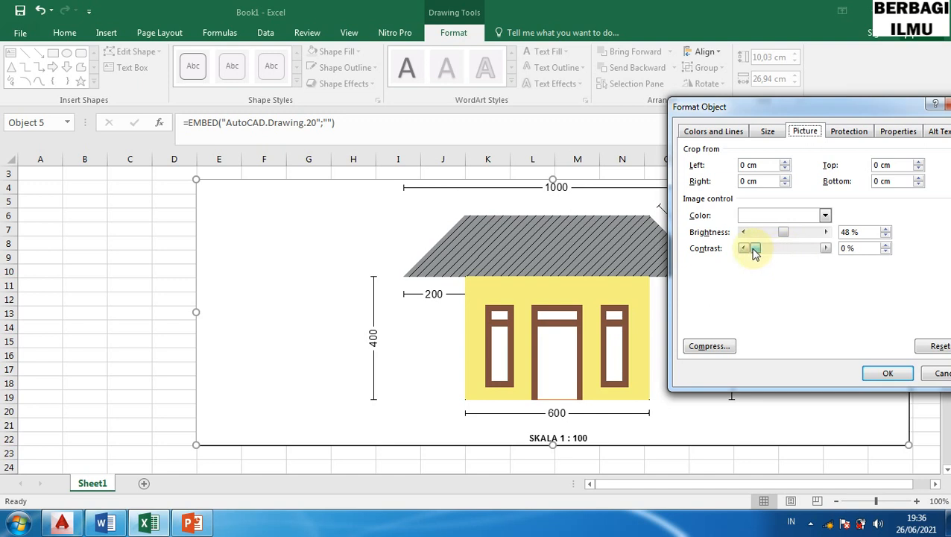
pyautogui.click(880, 375)
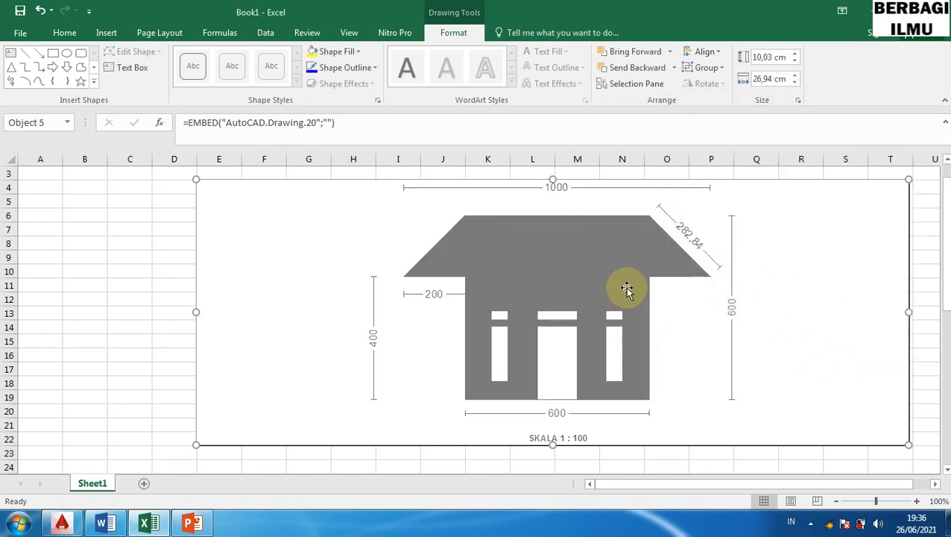
# - Set the embedded drawing object's brightness to 0% and its contrast to 51%
pyautogui.rightClick(791, 228)
pyautogui.click(837, 360)
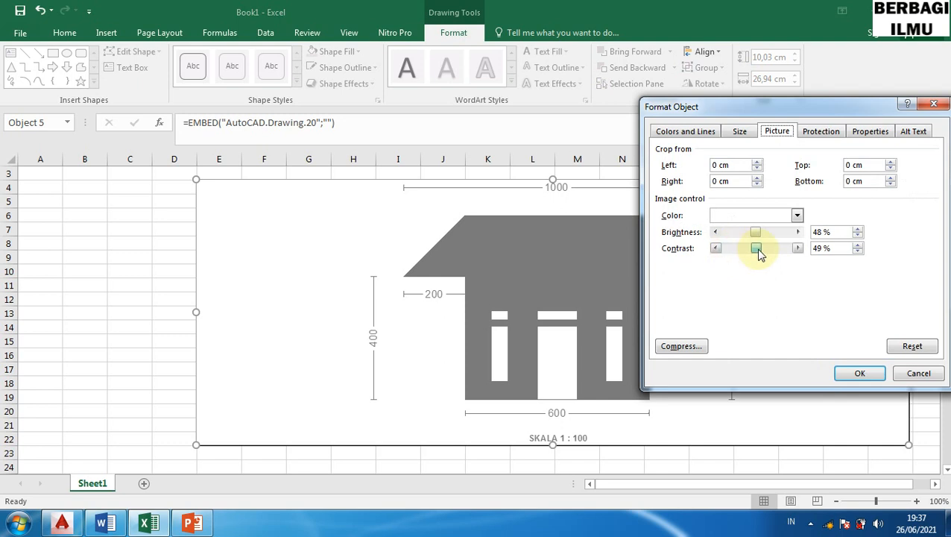
pyautogui.moveTo(760, 254); pyautogui.dragTo(717, 233)
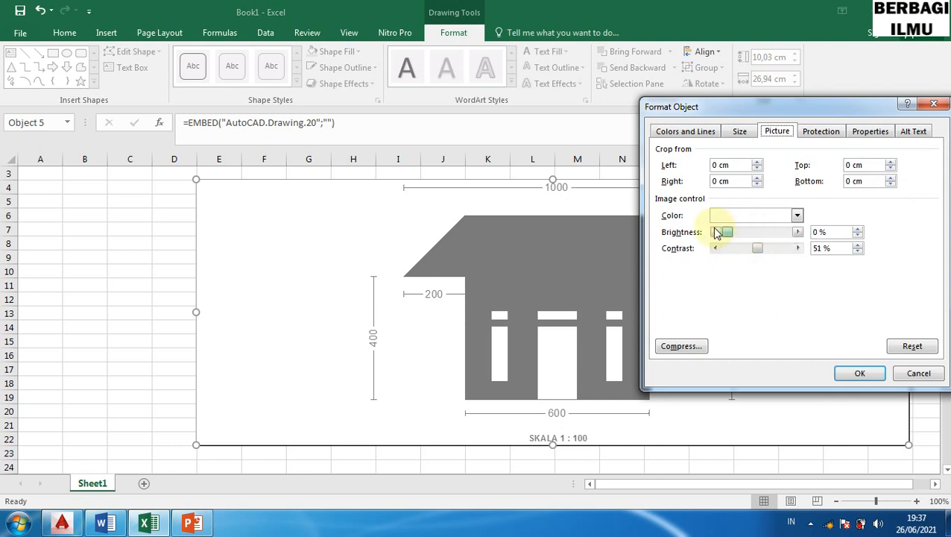
pyautogui.click(850, 374)
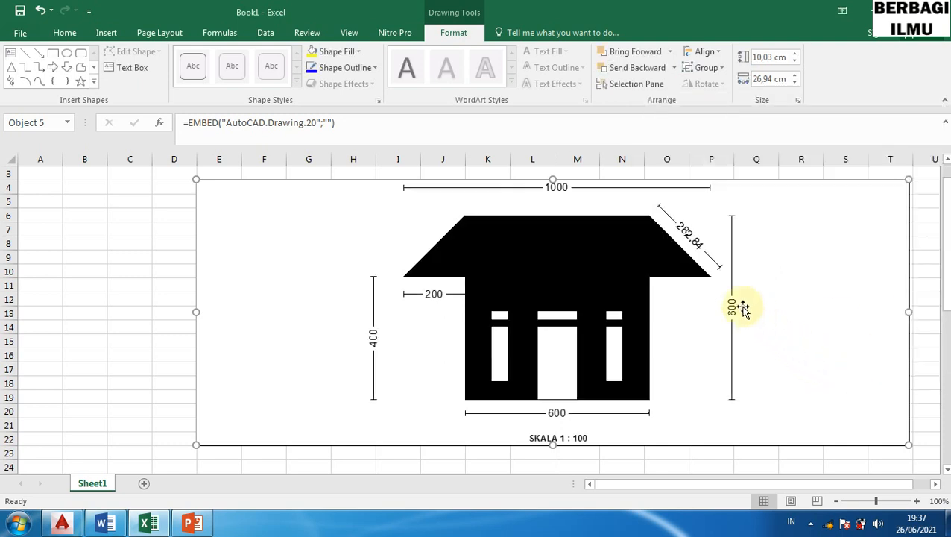
# - Set the embedded drawing object's brightness to 51% and compare it with the pasted house picture further down the sheet
pyautogui.rightClick(813, 246)
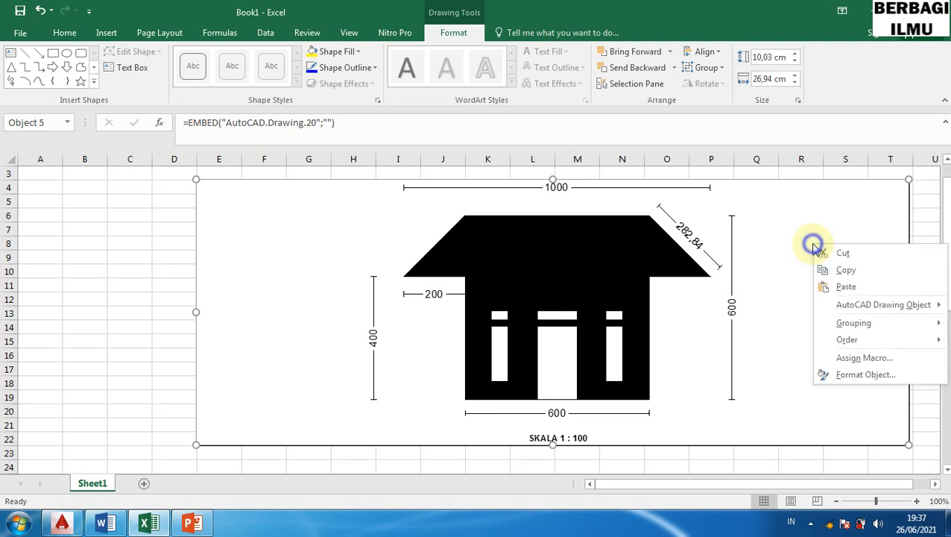
pyautogui.click(843, 374)
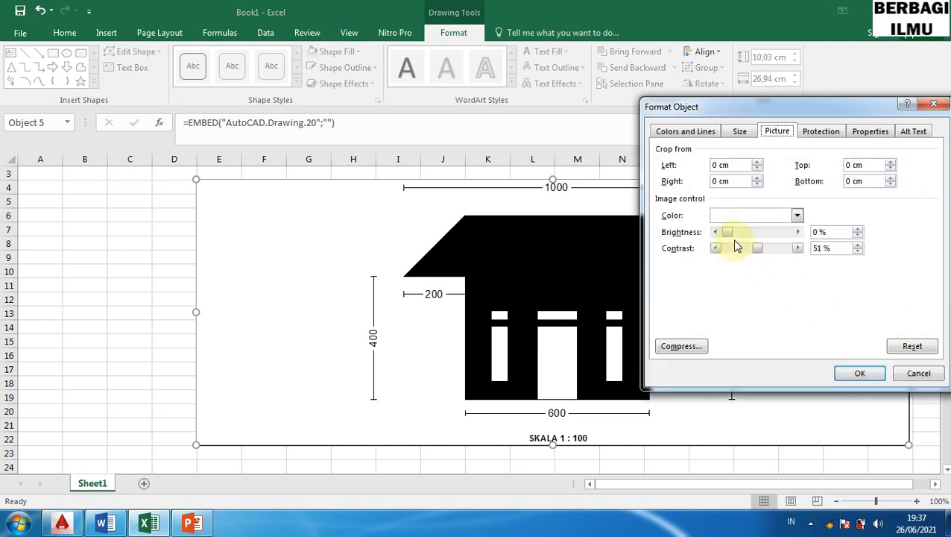
pyautogui.moveTo(732, 232); pyautogui.dragTo(762, 237)
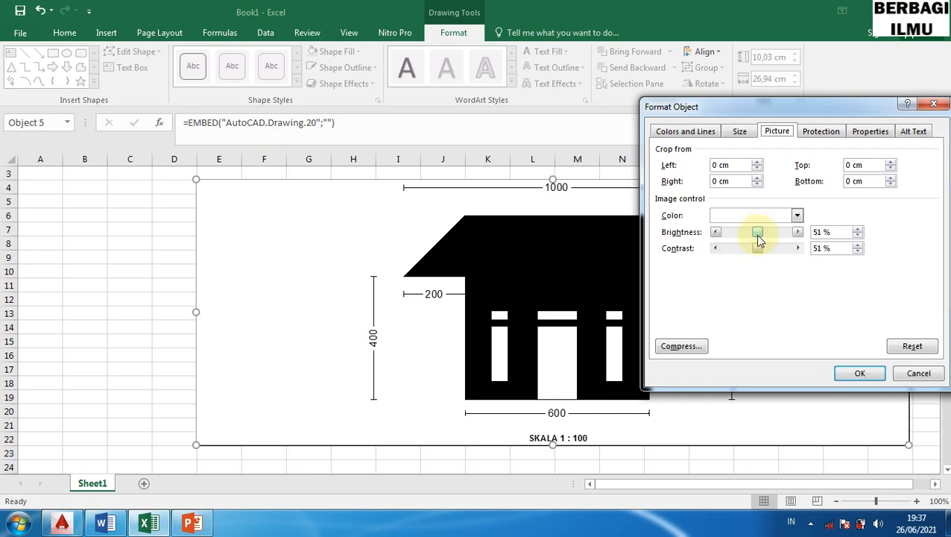
pyautogui.click(860, 373)
pyautogui.scroll(-3, 780, 324)
pyautogui.scroll(-6, 783, 324)
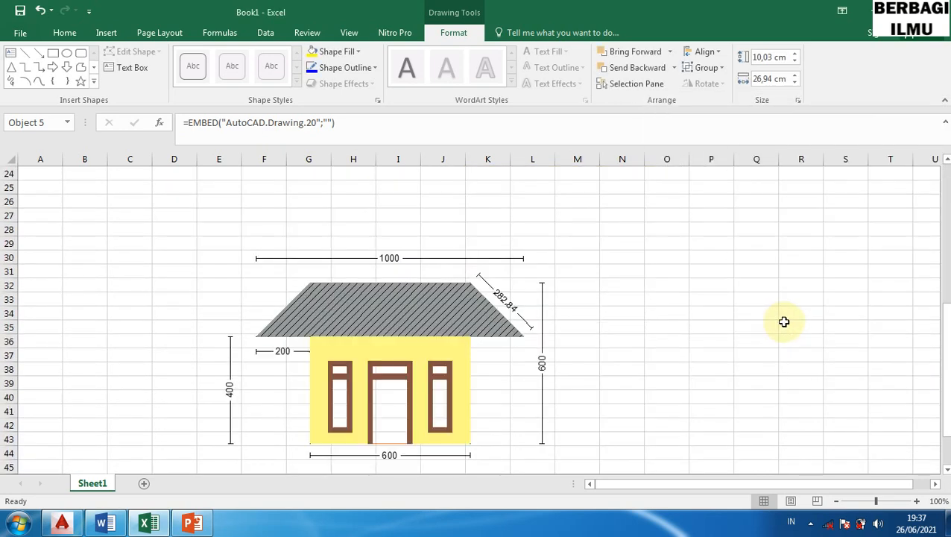
pyautogui.scroll(5, 779, 325)
pyautogui.scroll(2, 774, 328)
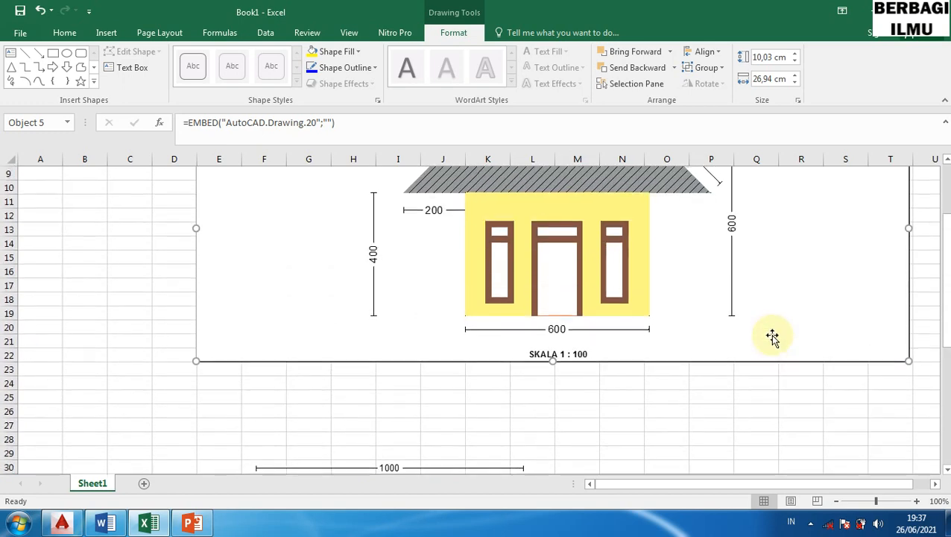
# - Switch to AutoCAD, reselect the entire house drawing with its dimensions and scale text, and copy it
pyautogui.scroll(-7, 772, 326)
pyautogui.scroll(-2, 767, 323)
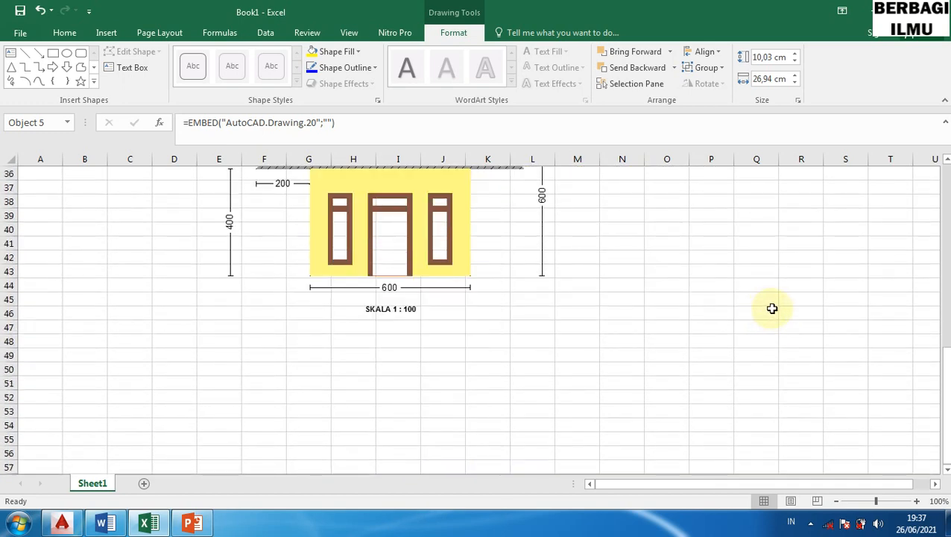
pyautogui.click(64, 524)
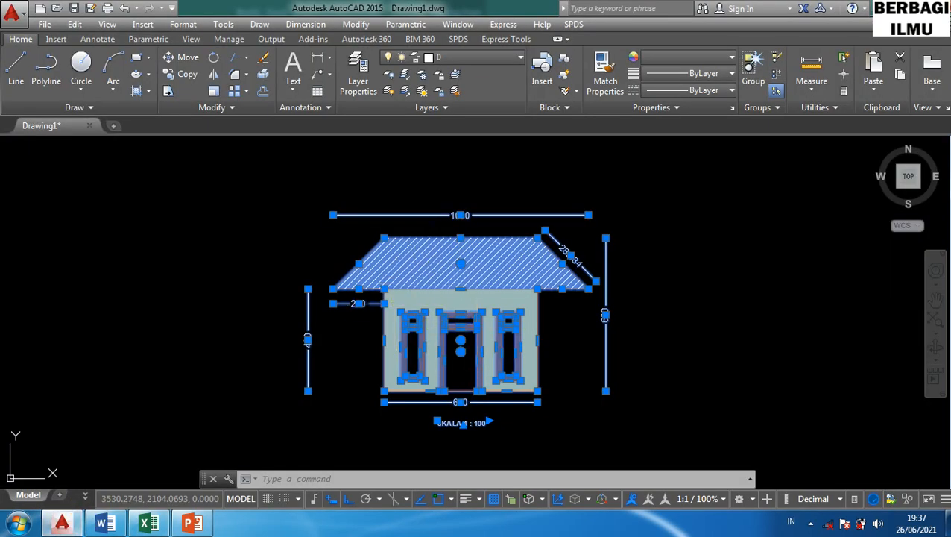
pyautogui.hotkey('ctrl', 'c')
pyautogui.press('Escape')
pyautogui.click(660, 452)
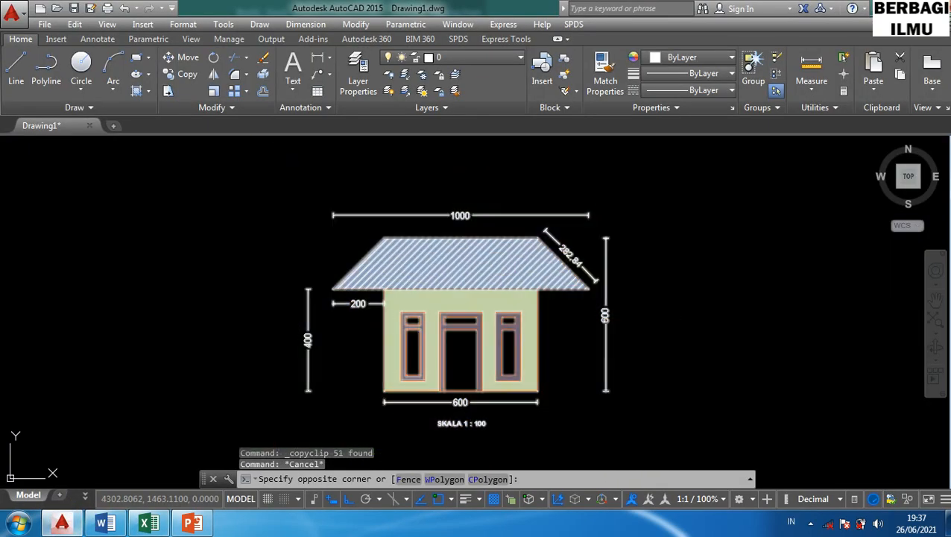
pyautogui.click(285, 179)
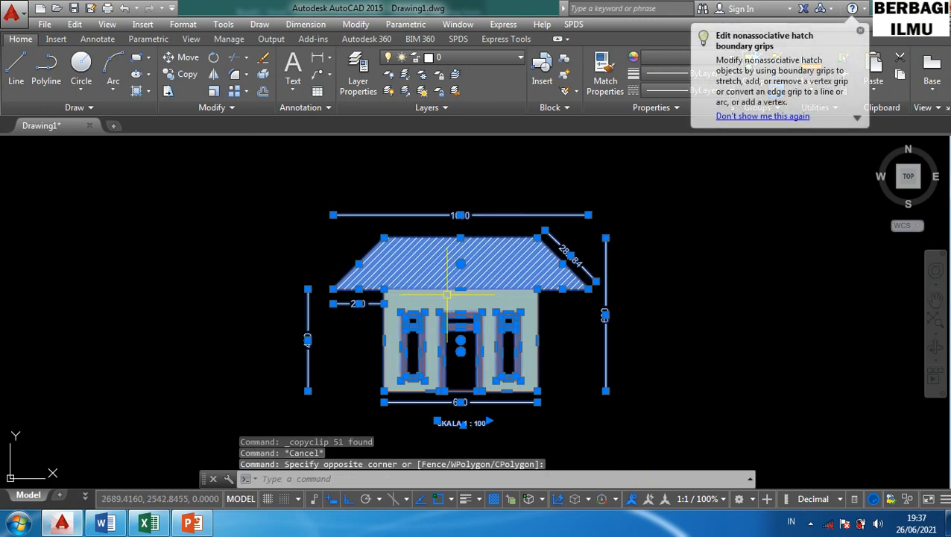
# - Switch to Excel, paste the copied drawing as a Bitmap at cell E49, and look over the pasted image
pyautogui.click(148, 522)
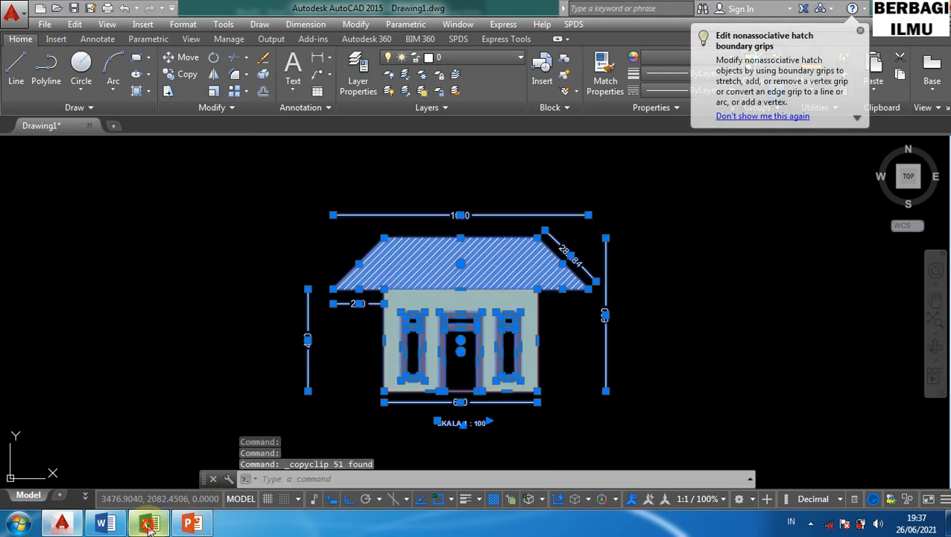
pyautogui.click(237, 358)
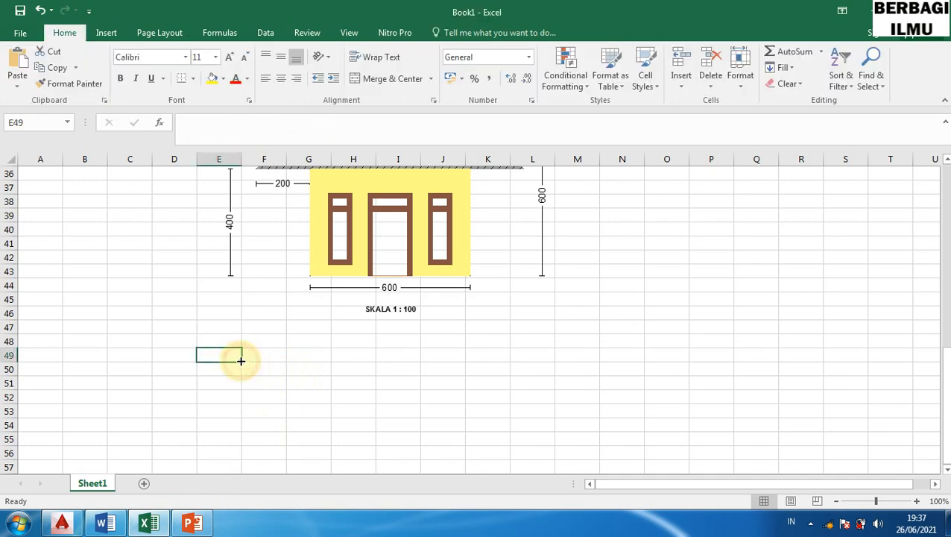
pyautogui.rightClick(217, 353)
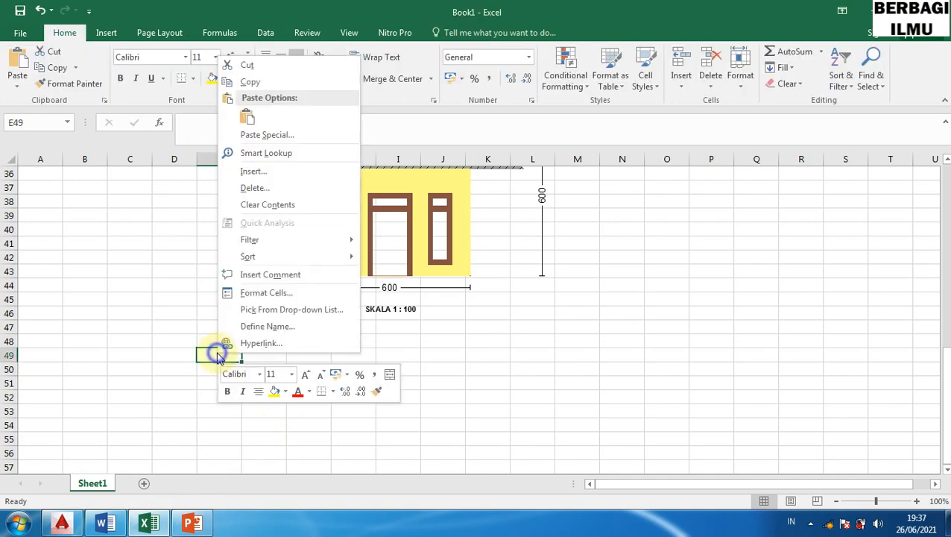
pyautogui.click(275, 136)
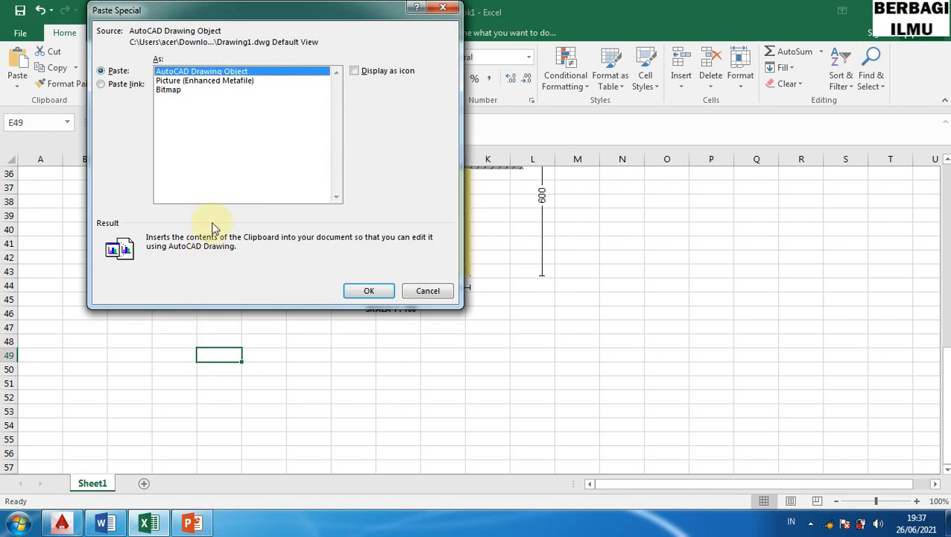
pyautogui.click(170, 90)
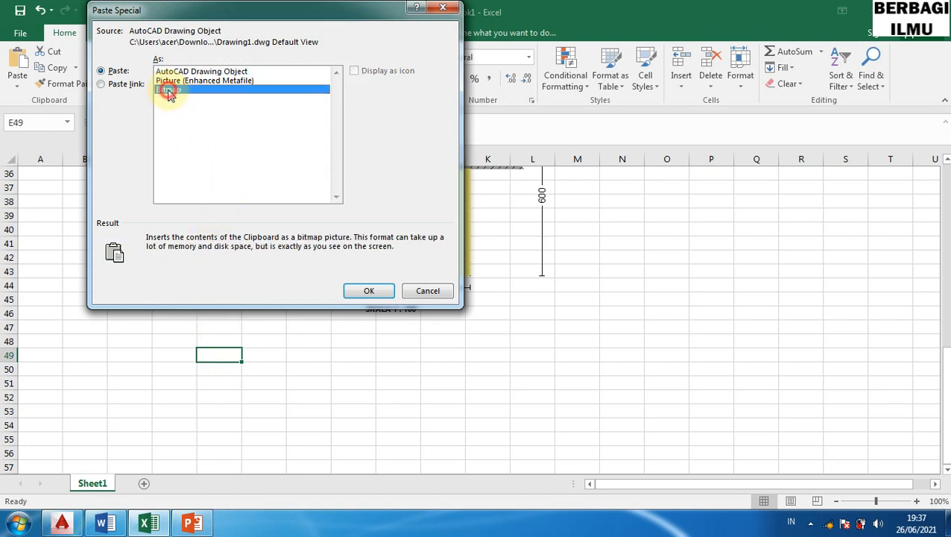
pyautogui.click(365, 291)
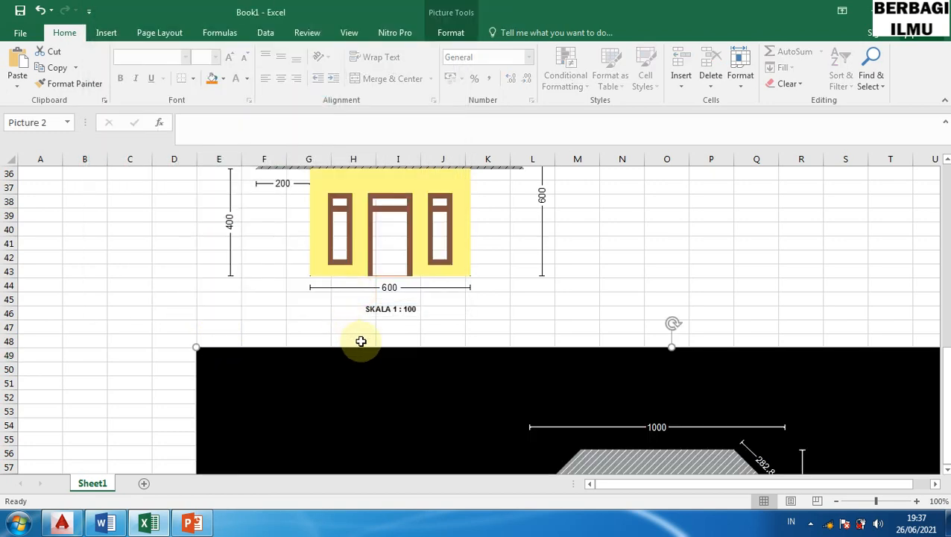
pyautogui.scroll(-3, 371, 348)
pyautogui.scroll(-3, 371, 348)
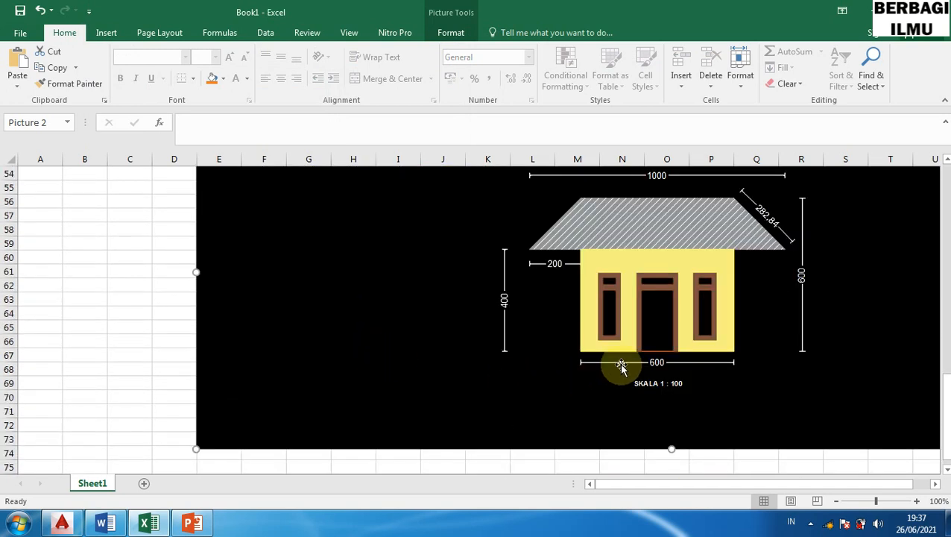
pyautogui.scroll(1, 731, 331)
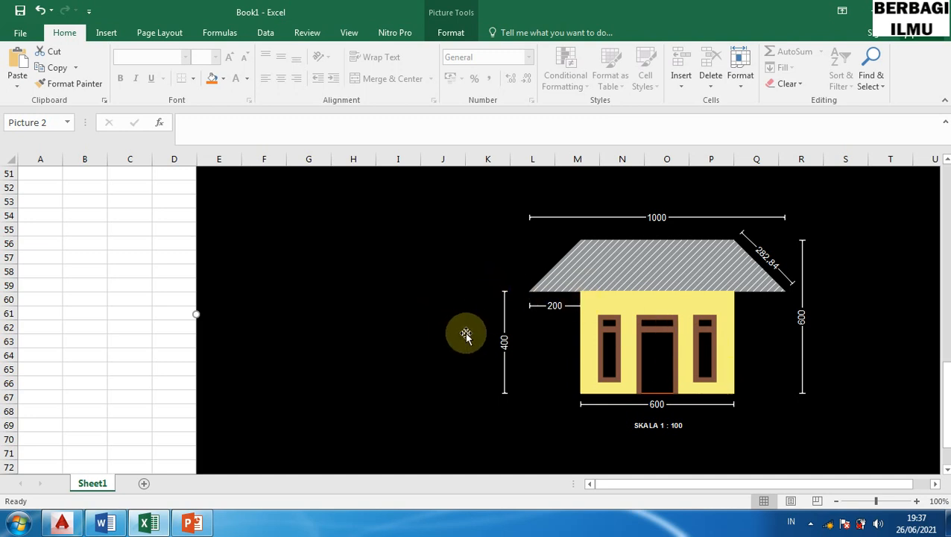
pyautogui.scroll(2, 465, 335)
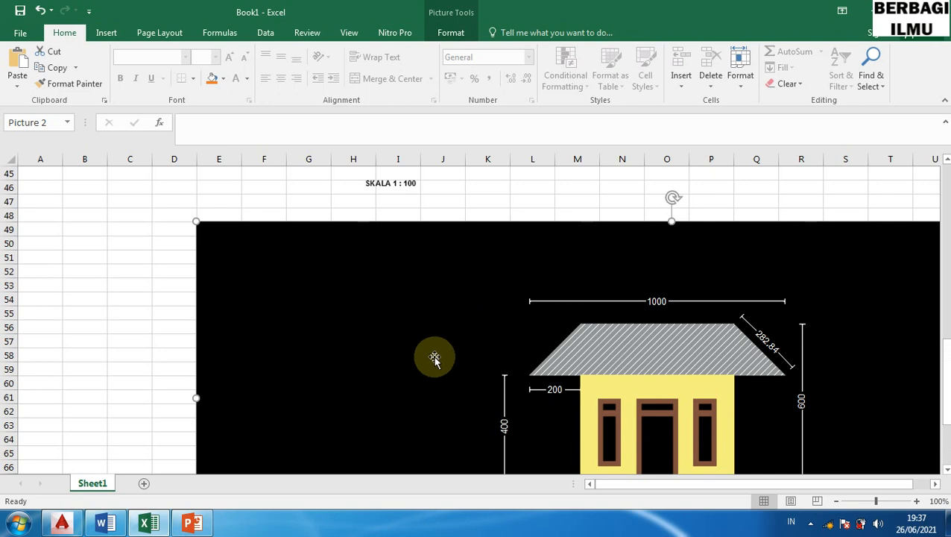
pyautogui.scroll(1, 434, 359)
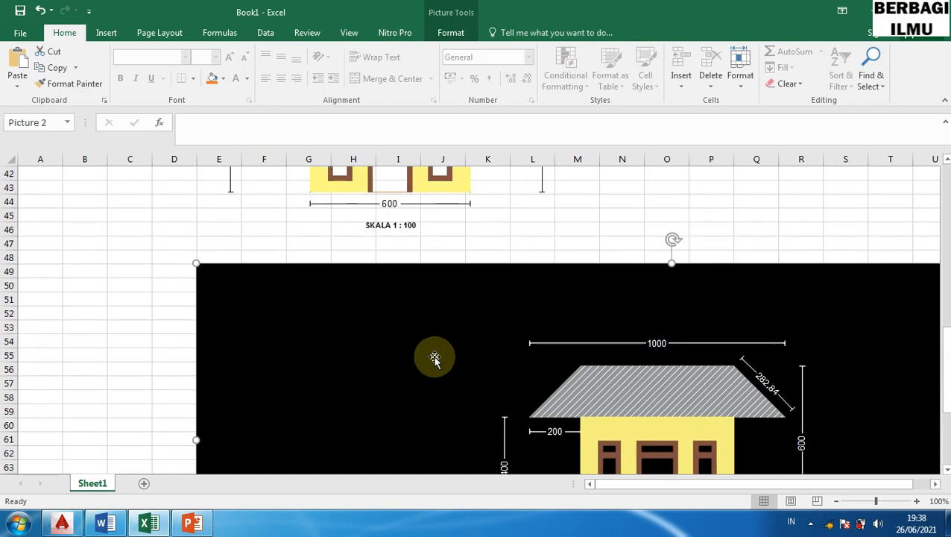
# - Switch to AutoCAD, copy the house drawing again, clear the selection, and switch to PowerPoint
pyautogui.click(62, 522)
pyautogui.hotkey('ctrl', 'c')
pyautogui.press('Escape')
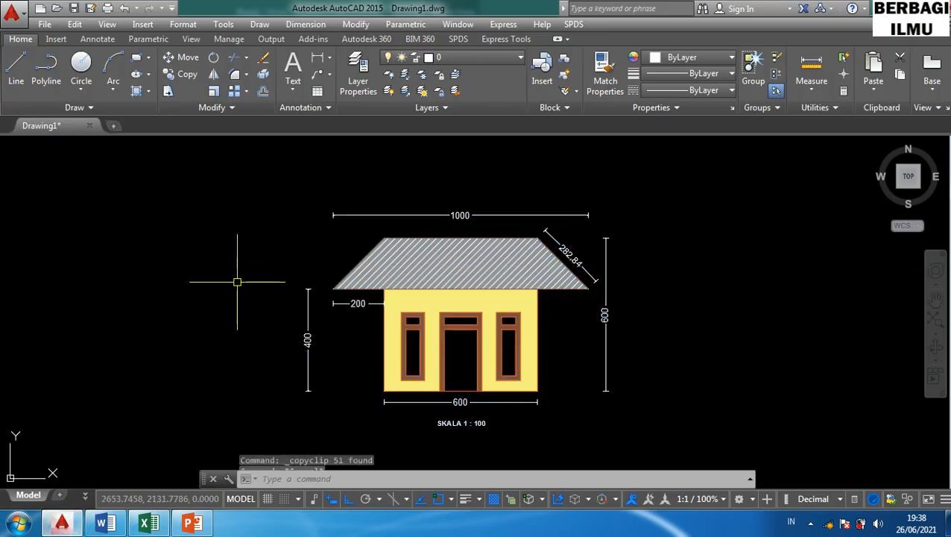
pyautogui.click(193, 525)
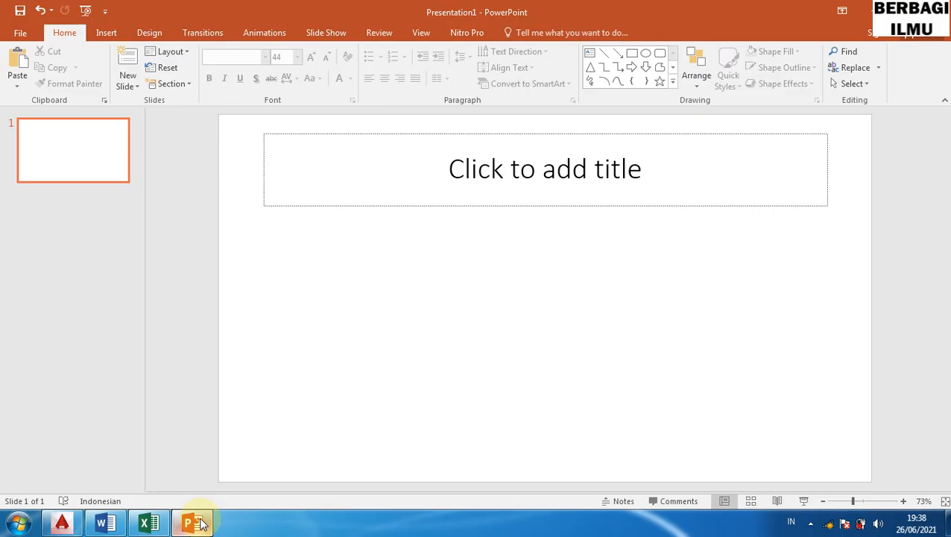
# - Switch back to Excel and delete the pasted black-background bitmap of the house
pyautogui.click(142, 526)
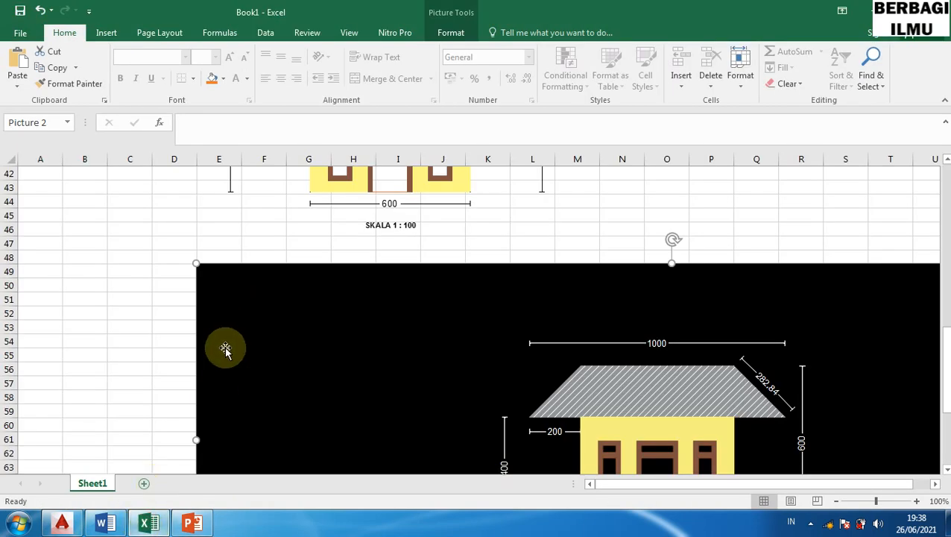
pyautogui.scroll(-2, 255, 334)
pyautogui.scroll(-2, 256, 338)
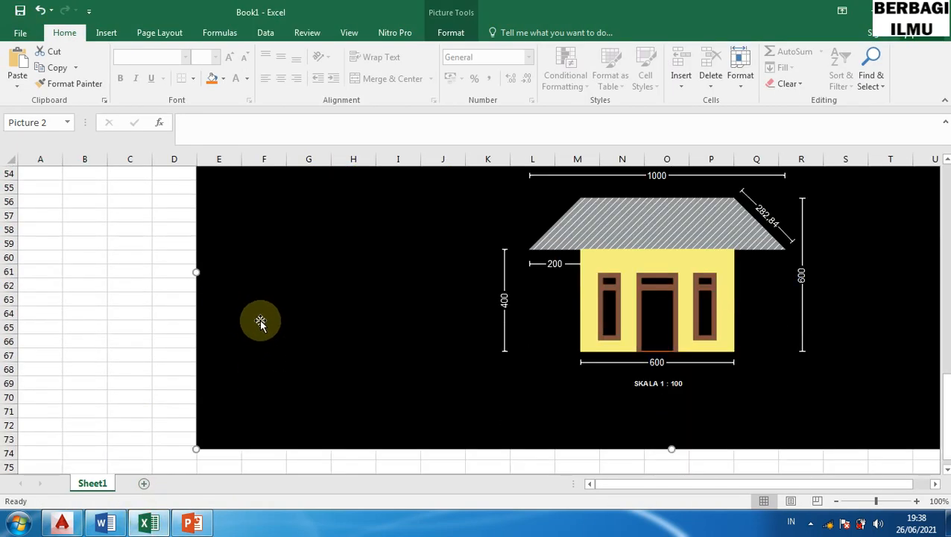
pyautogui.scroll(2, 260, 322)
pyautogui.press('Delete')
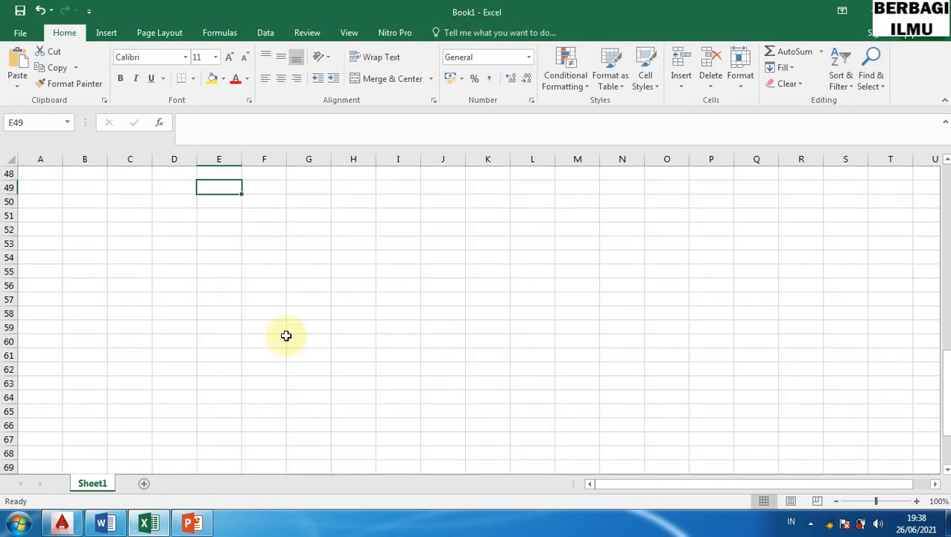
pyautogui.scroll(3, 282, 336)
pyautogui.click(108, 33)
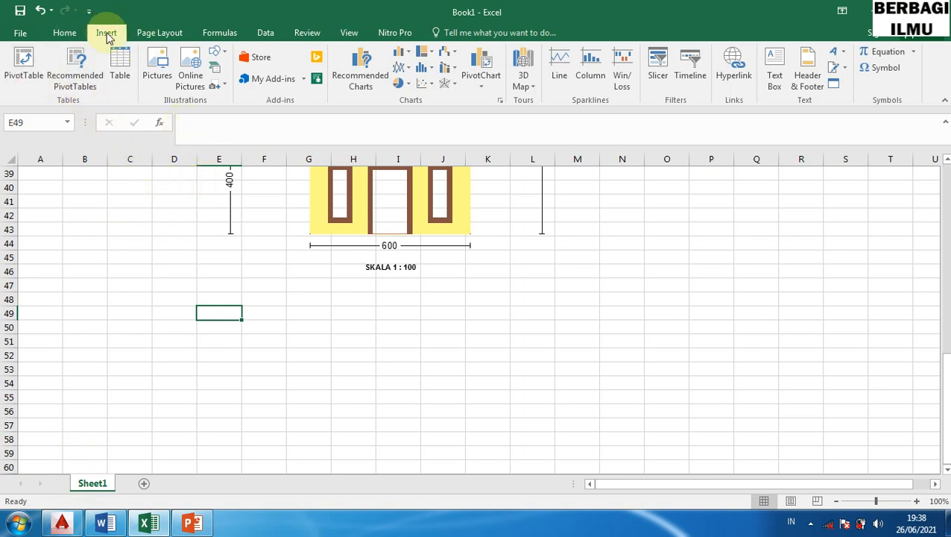
pyautogui.click(114, 526)
pyautogui.click(115, 526)
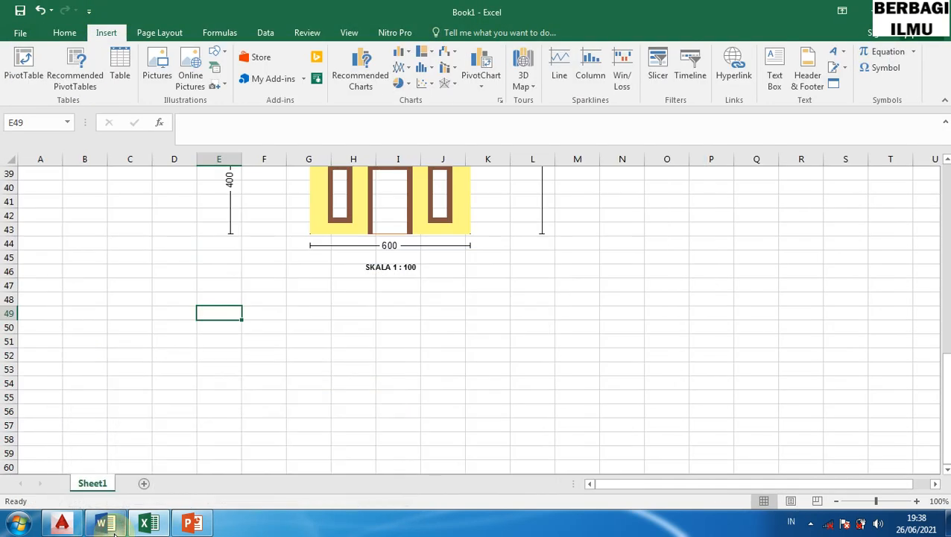
pyautogui.click(223, 87)
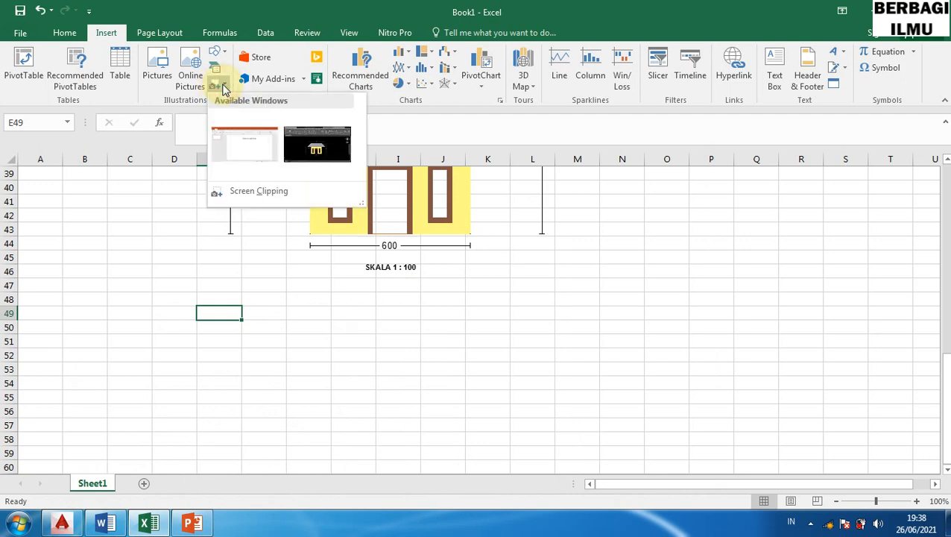
pyautogui.click(234, 192)
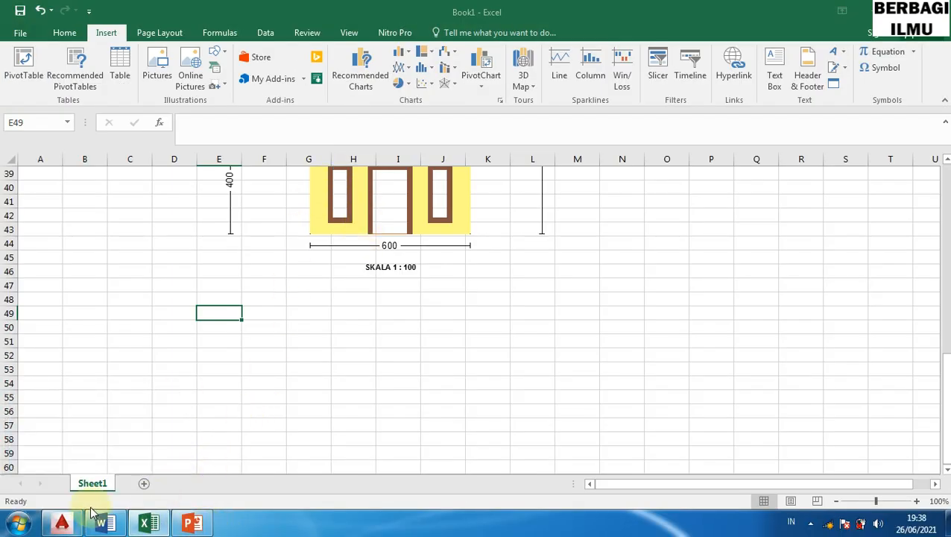
pyautogui.click(136, 527)
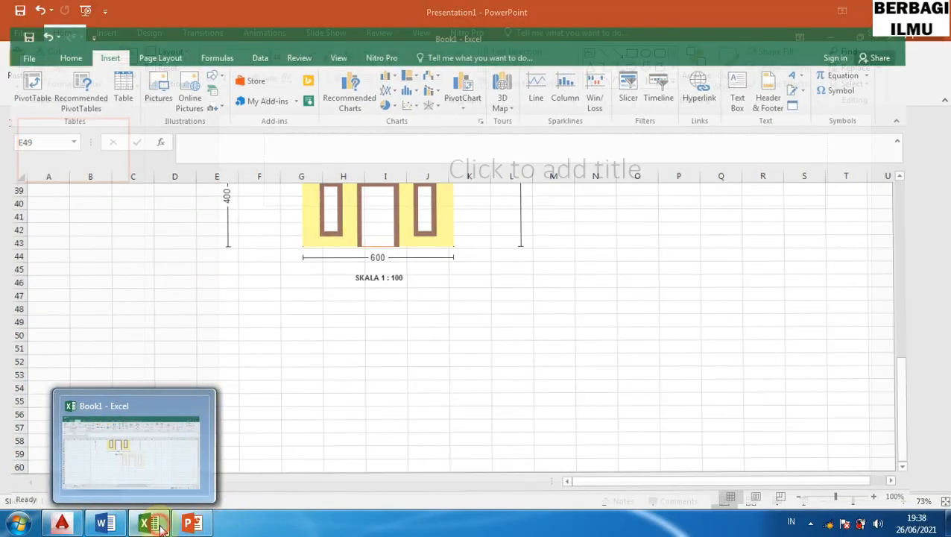
pyautogui.click(544, 164)
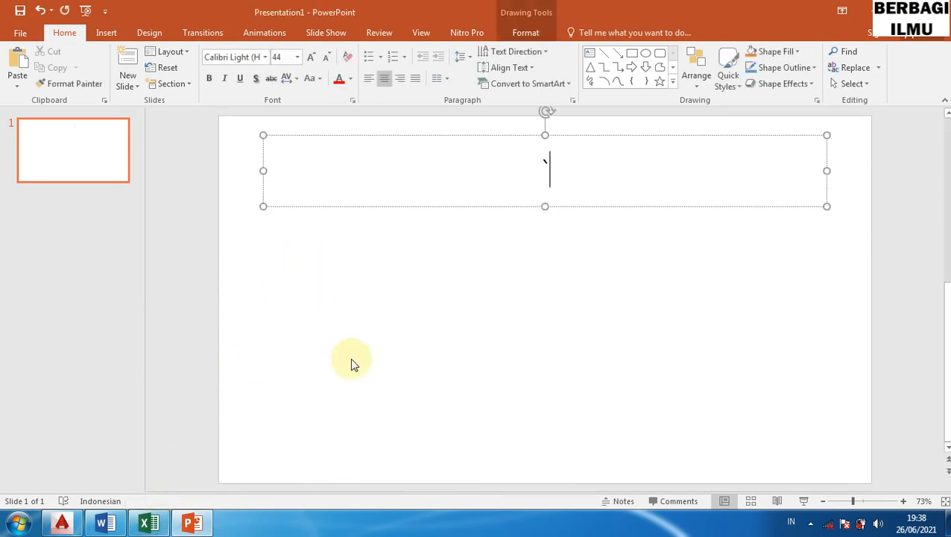
pyautogui.click(356, 314)
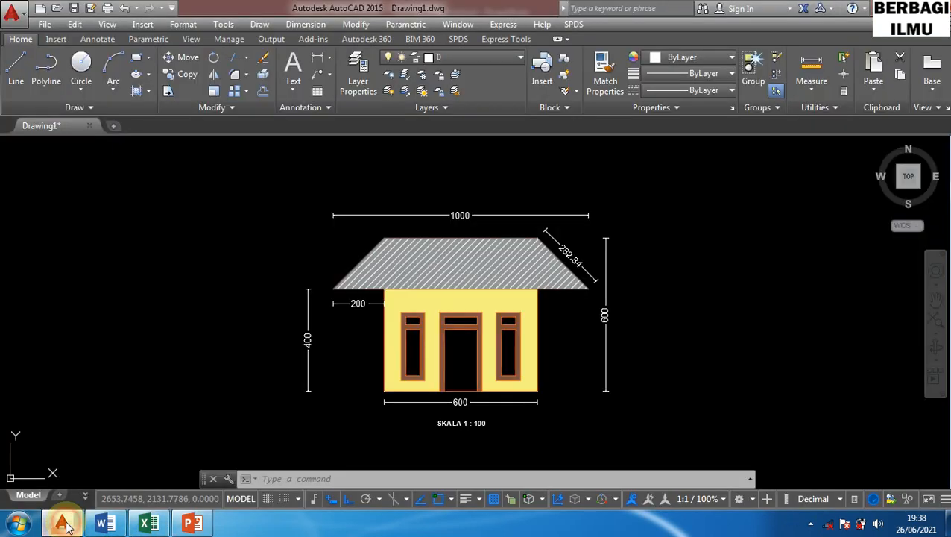
# - Bring AutoCAD forward, return to Excel, and insert a screen clipping of the dimensioned house drawing at cell E49
pyautogui.click(62, 524)
pyautogui.click(274, 156)
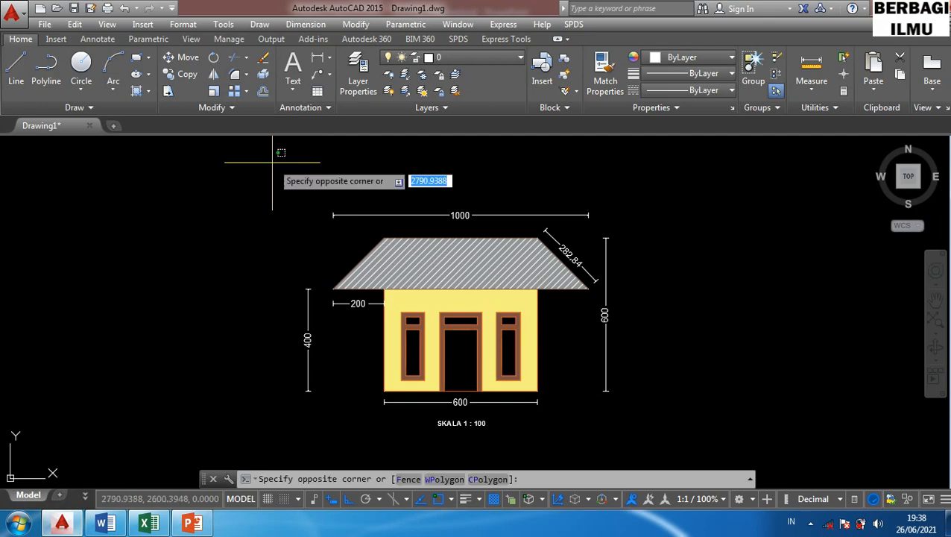
pyautogui.click(272, 159)
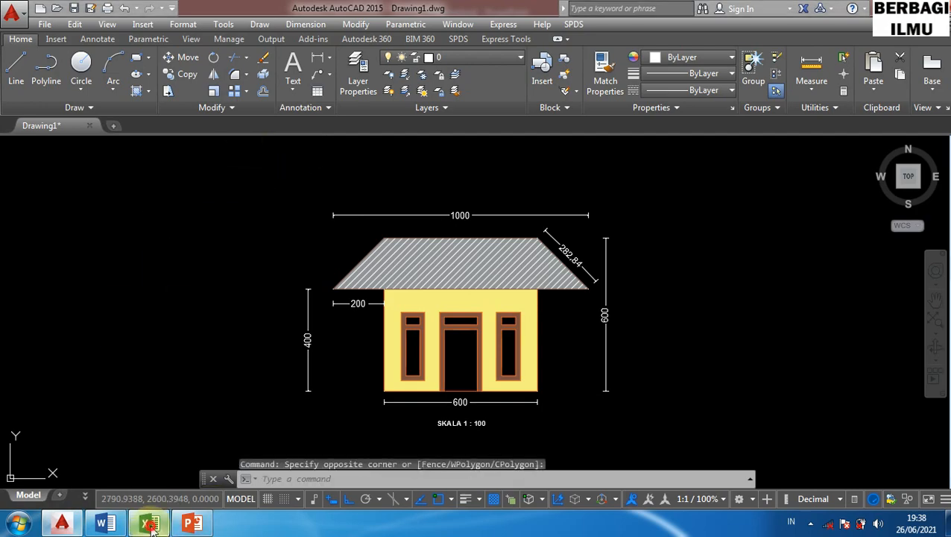
pyautogui.click(141, 529)
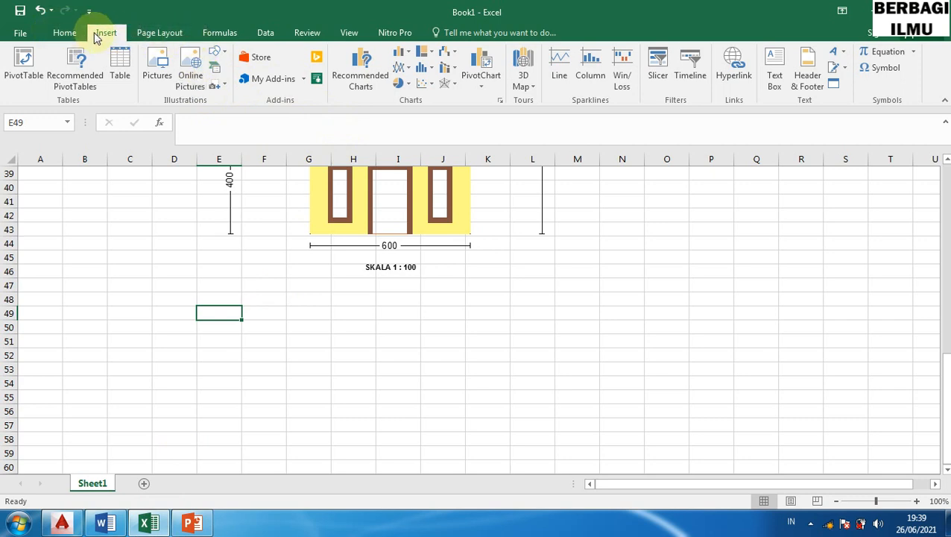
pyautogui.click(224, 87)
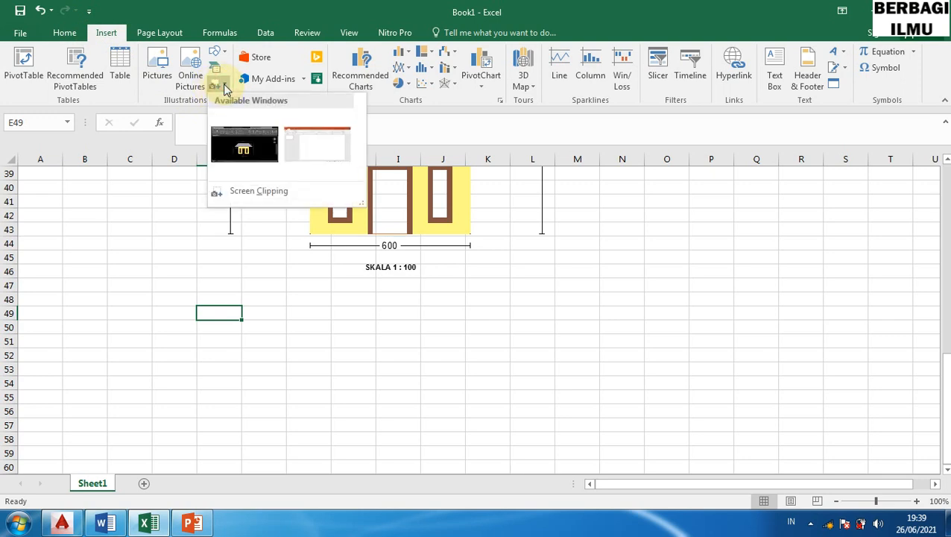
pyautogui.click(247, 192)
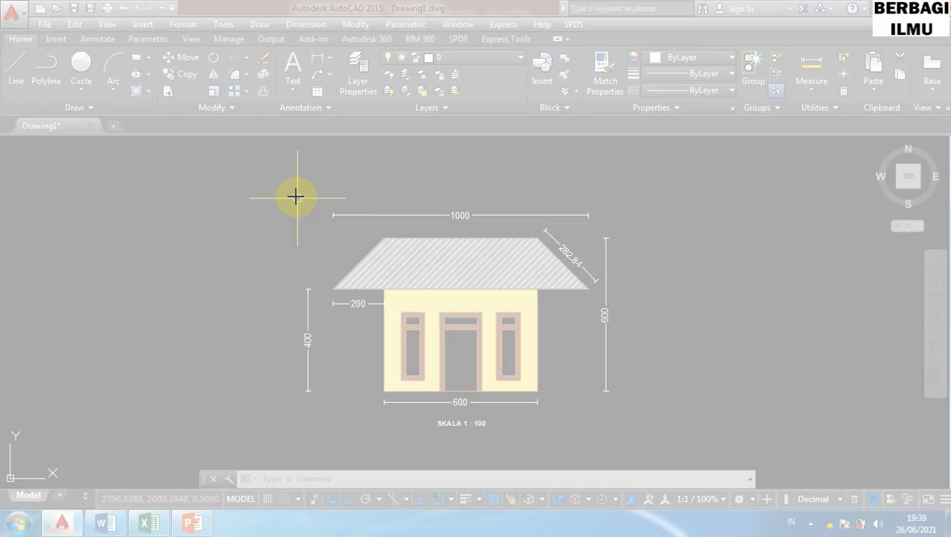
pyautogui.moveTo(297, 197)
pyautogui.mouseDown()
pyautogui.moveTo(368, 342)
pyautogui.moveTo(407, 394)
pyautogui.moveTo(538, 440)
pyautogui.moveTo(610, 429)
pyautogui.mouseUp()
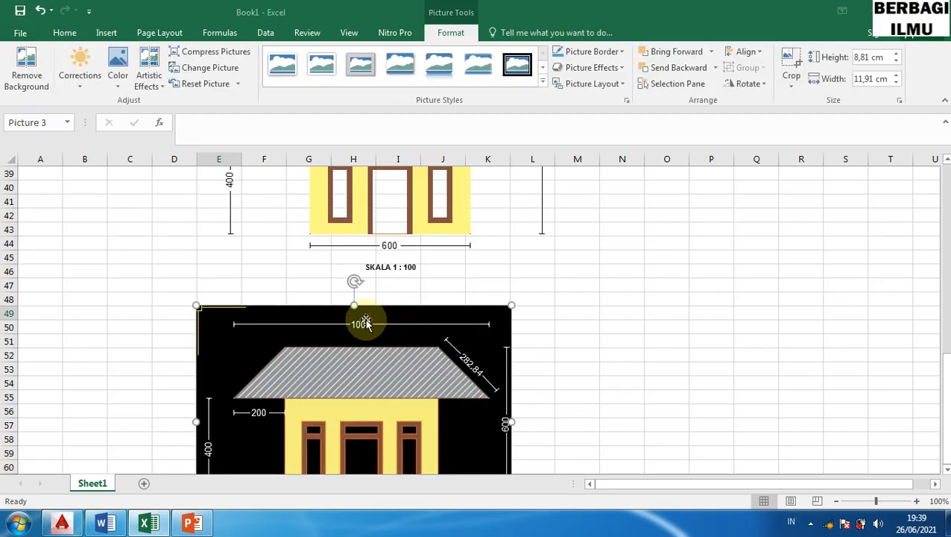
# - Compare the inserted screen clipping with the original house drawing in AutoCAD, return to Excel, and delete the clipping
pyautogui.scroll(-4, 366, 324)
pyautogui.scroll(1, 361, 319)
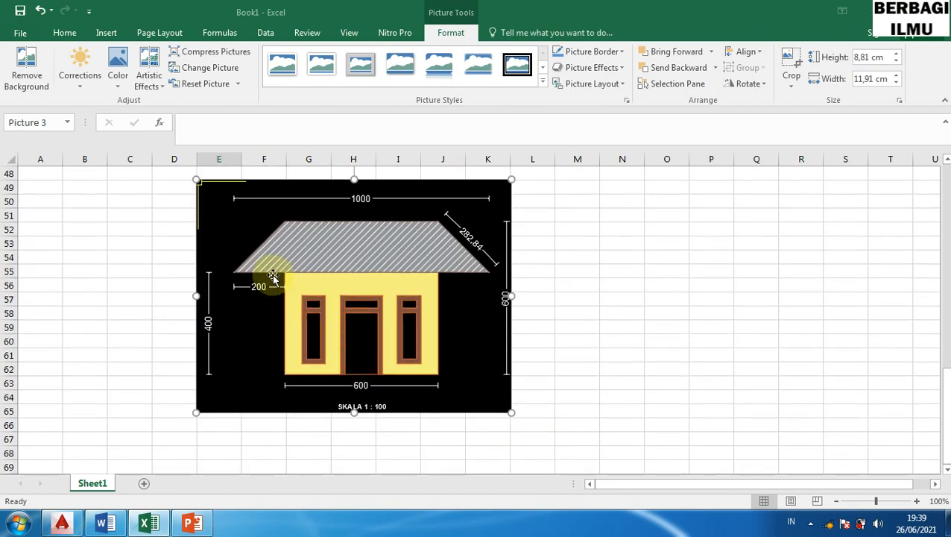
pyautogui.scroll(2, 273, 276)
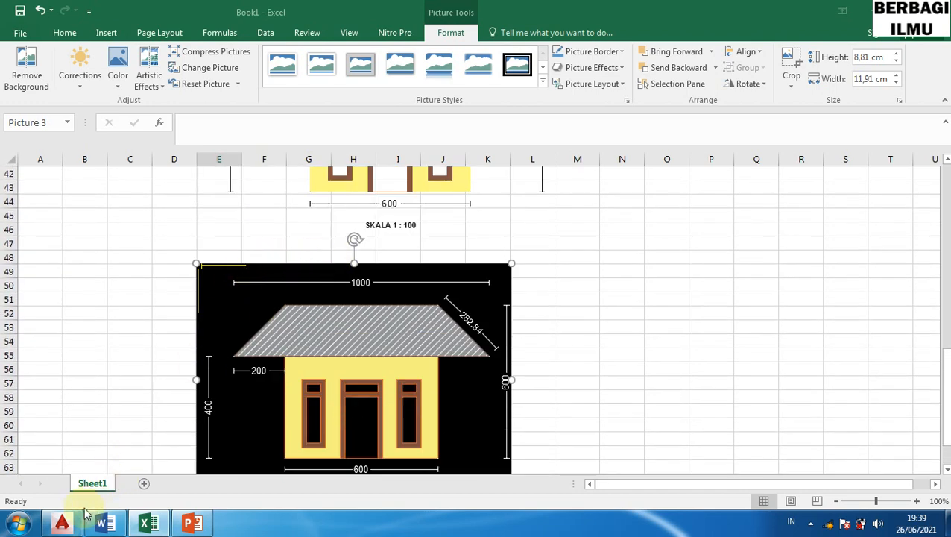
pyautogui.moveTo(107, 525)
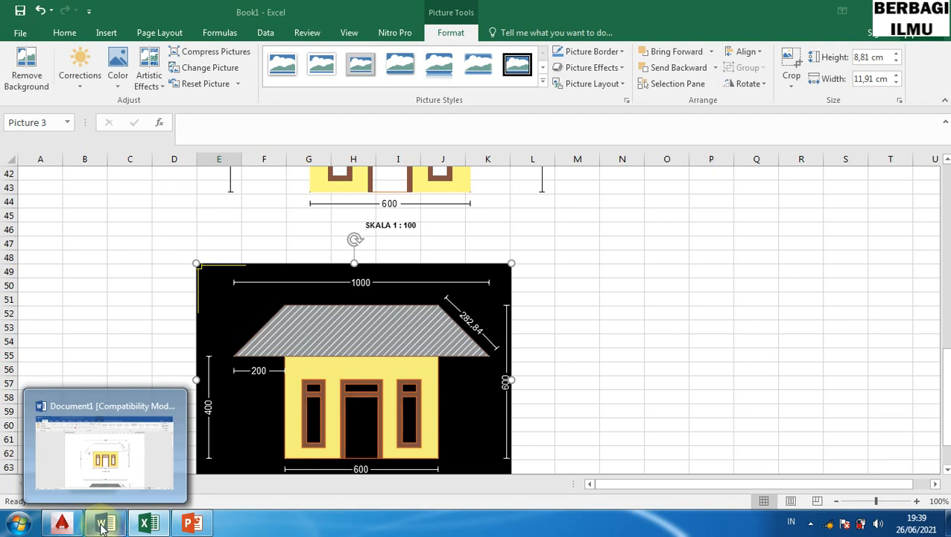
pyautogui.click(62, 524)
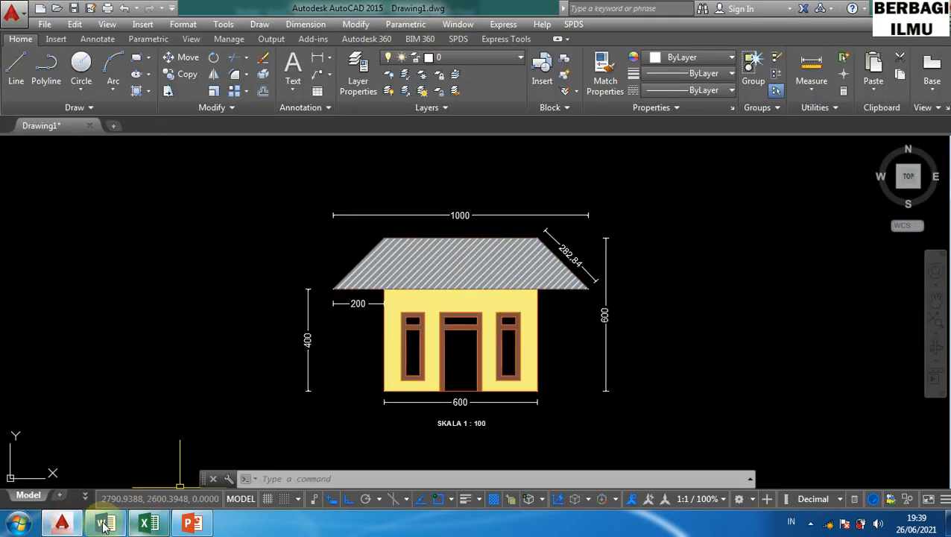
pyautogui.click(149, 518)
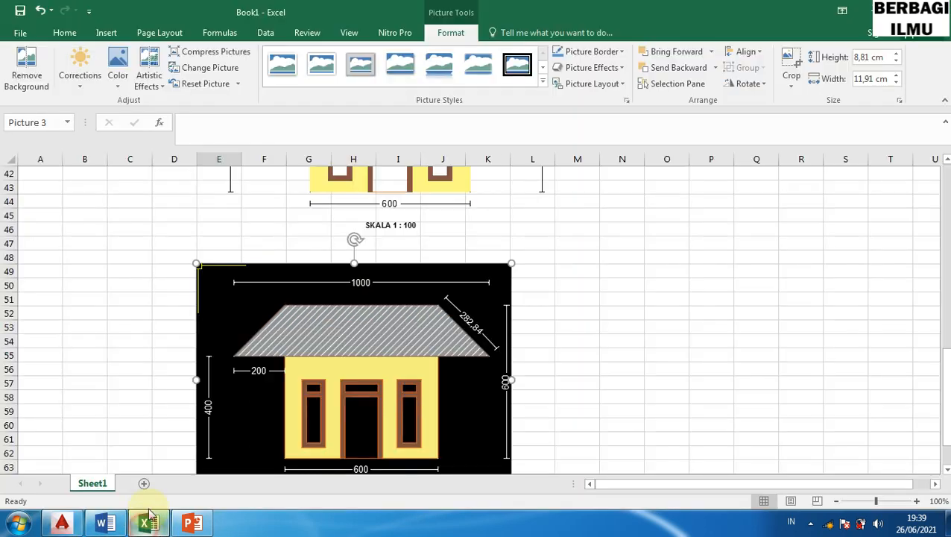
pyautogui.scroll(-2, 291, 343)
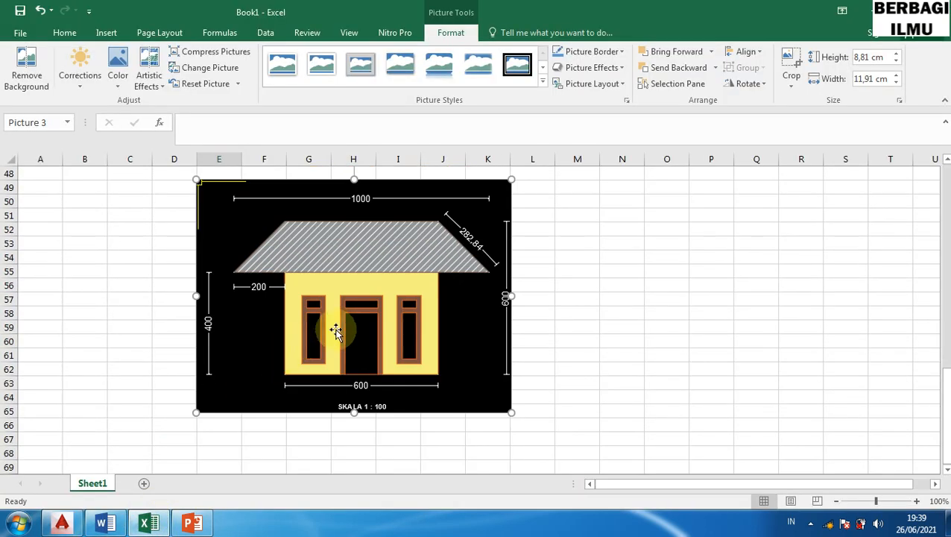
pyautogui.scroll(1, 337, 334)
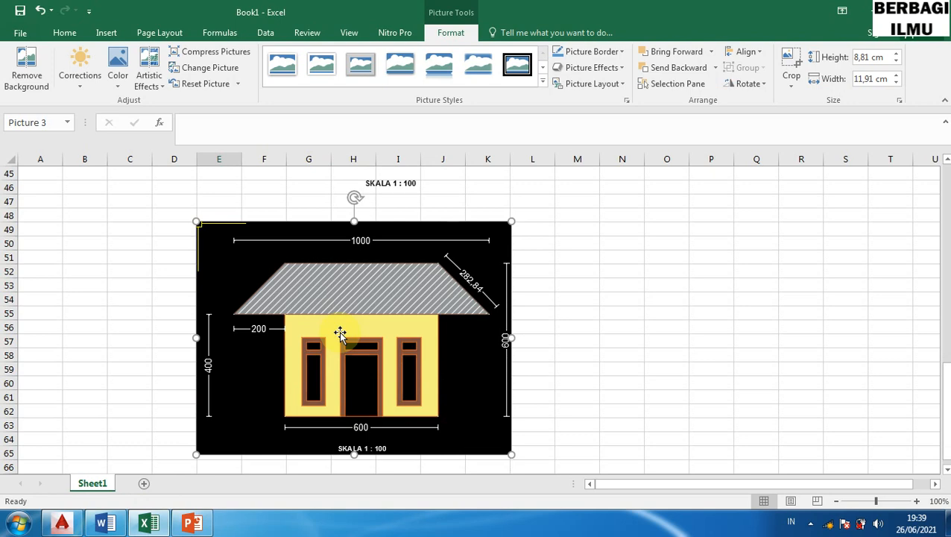
pyautogui.press('Delete')
# - Compare the framed embedded house drawing near the sheet's first rows with the borderless house picture below it
pyautogui.scroll(10, 365, 298)
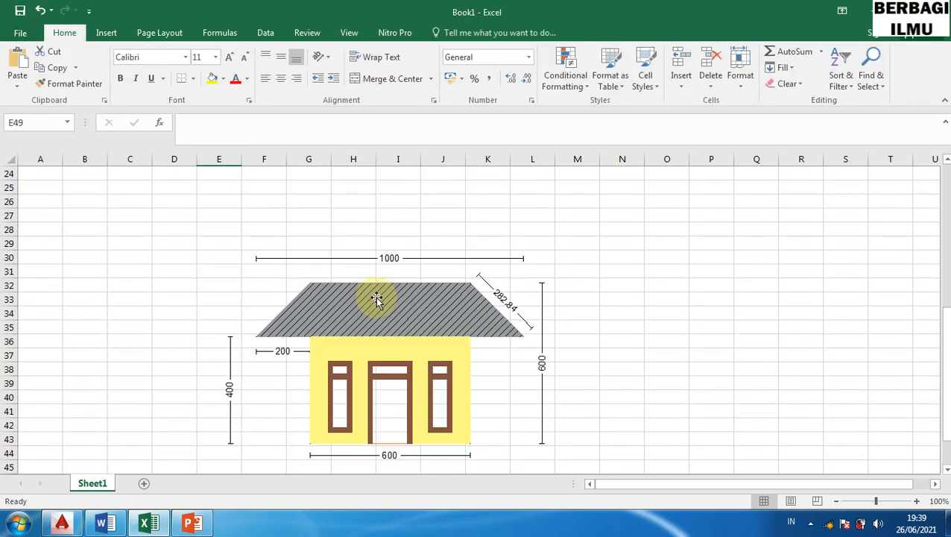
pyautogui.scroll(5, 384, 295)
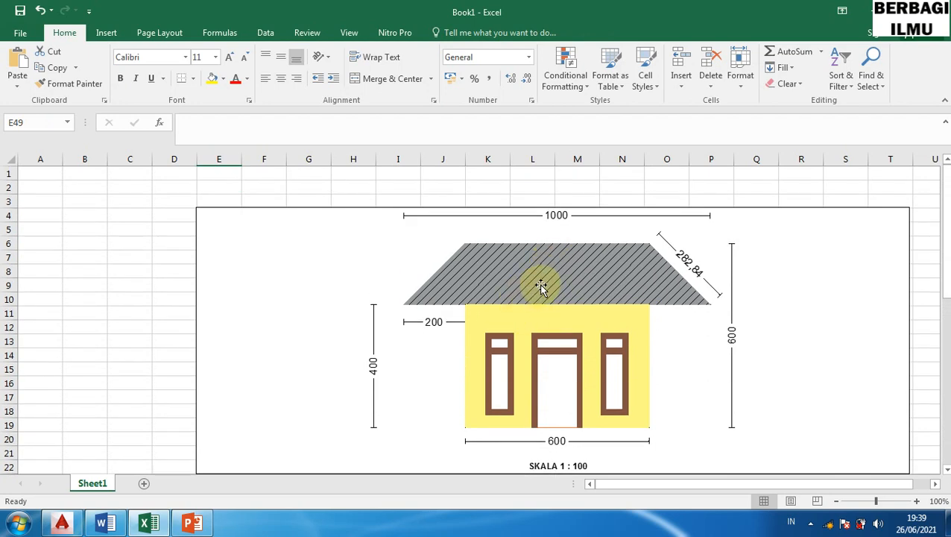
pyautogui.scroll(-2, 547, 282)
pyautogui.scroll(2, 586, 272)
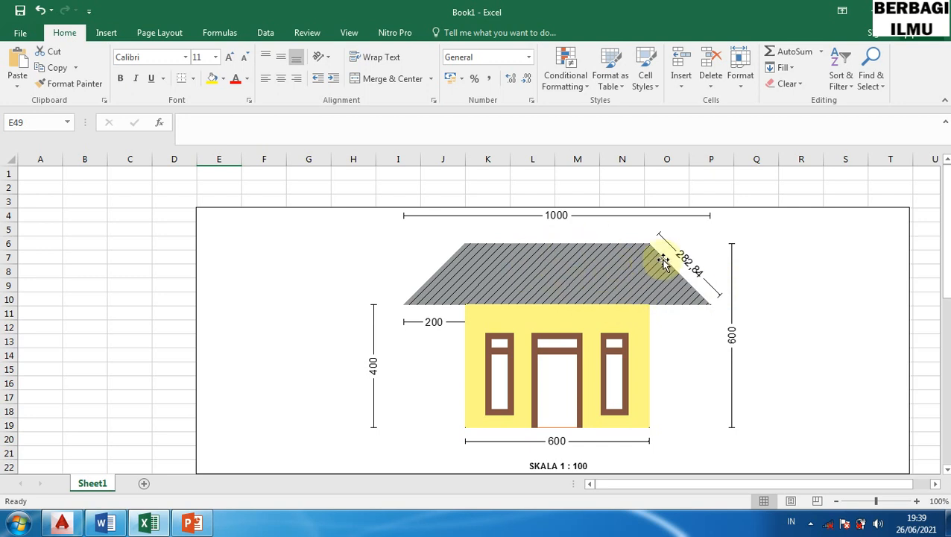
pyautogui.scroll(-6, 692, 223)
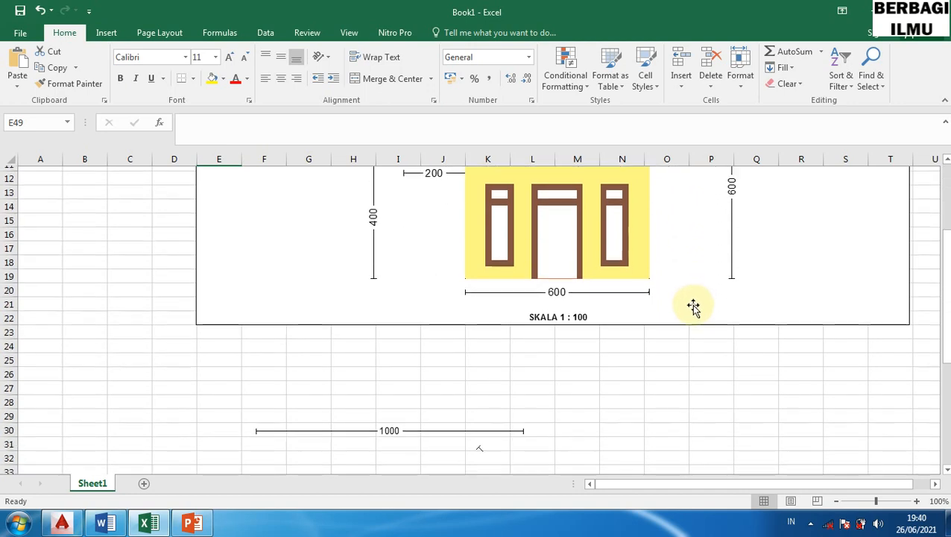
pyautogui.scroll(-2, 693, 304)
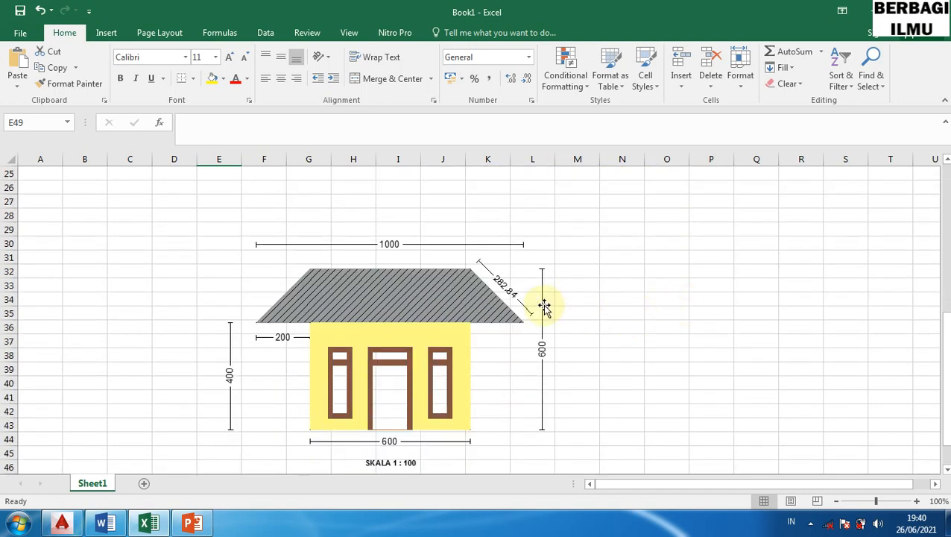
pyautogui.scroll(-1, 522, 306)
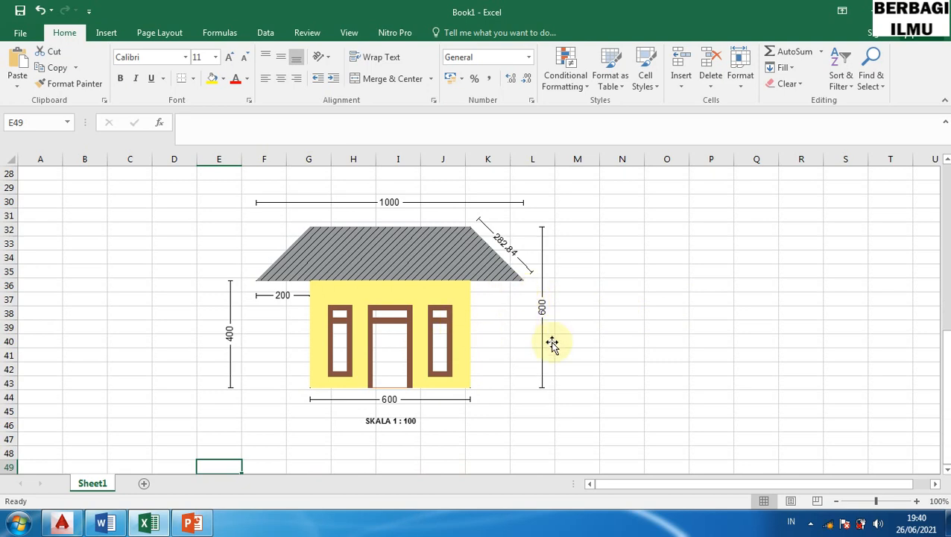
# - Reposition the borderless house picture so that it spans columns E to M, starting at about row 29
pyautogui.click(525, 371)
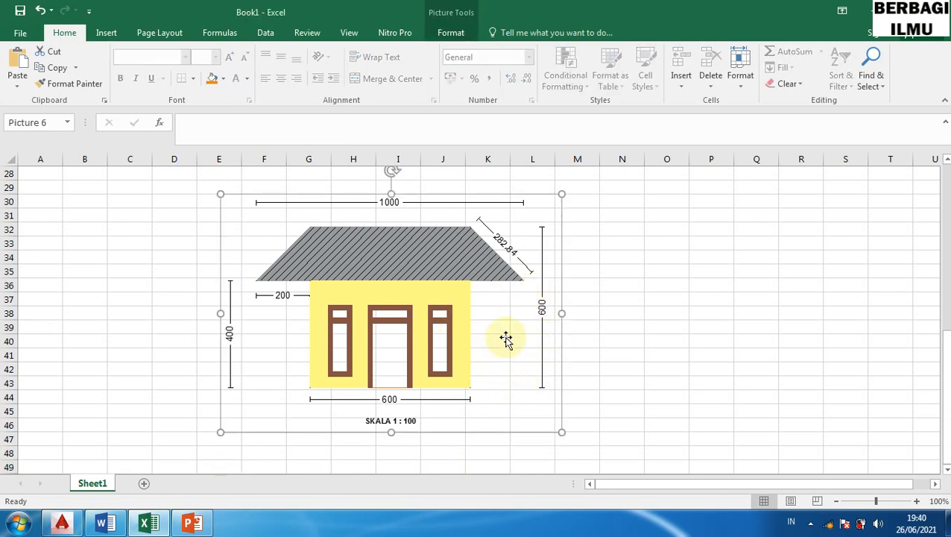
pyautogui.moveTo(496, 306); pyautogui.dragTo(543, 314)
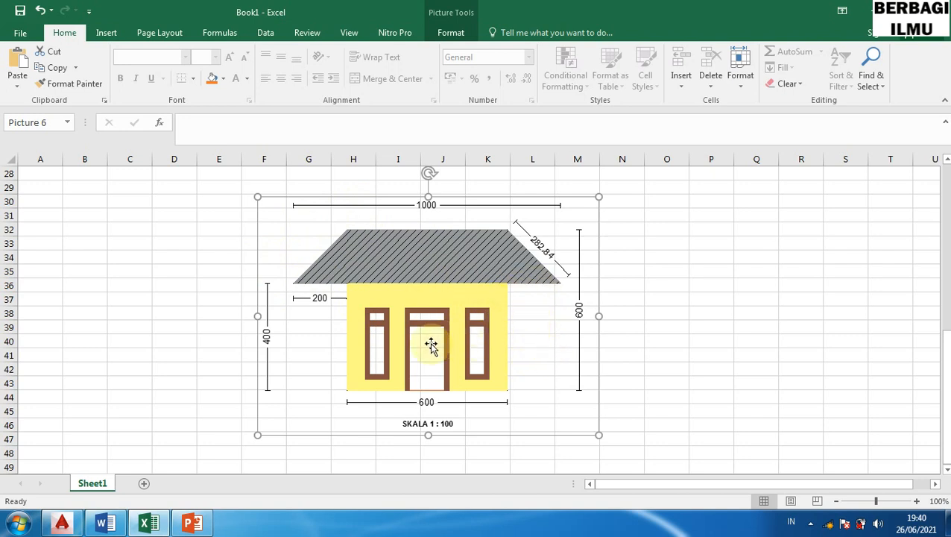
pyautogui.moveTo(716, 327)
pyautogui.mouseDown()
pyautogui.moveTo(680, 329)
pyautogui.moveTo(697, 329)
pyautogui.mouseUp()
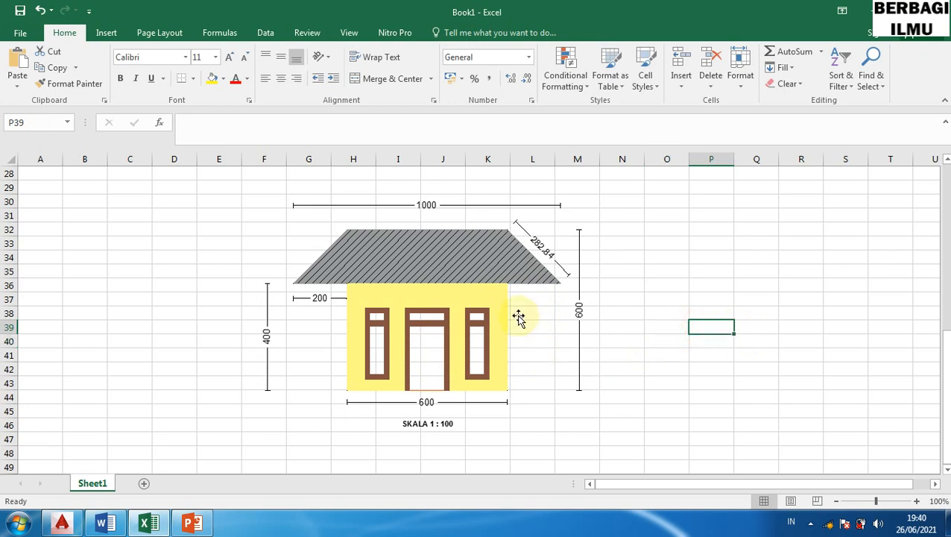
pyautogui.moveTo(518, 317); pyautogui.dragTo(488, 316)
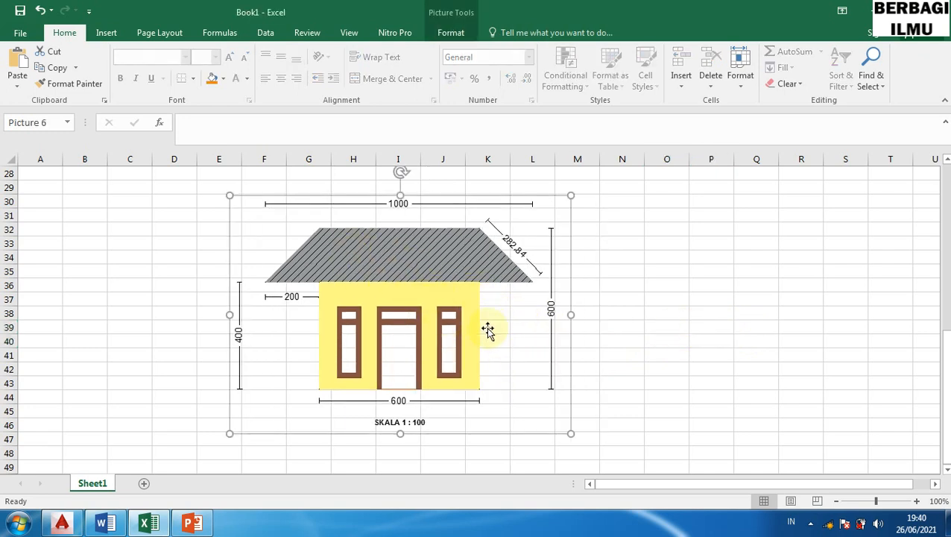
# - Enlarge the borderless house picture so that it reaches column O and row 50, and check the resized drawing
pyautogui.scroll(-2, 631, 393)
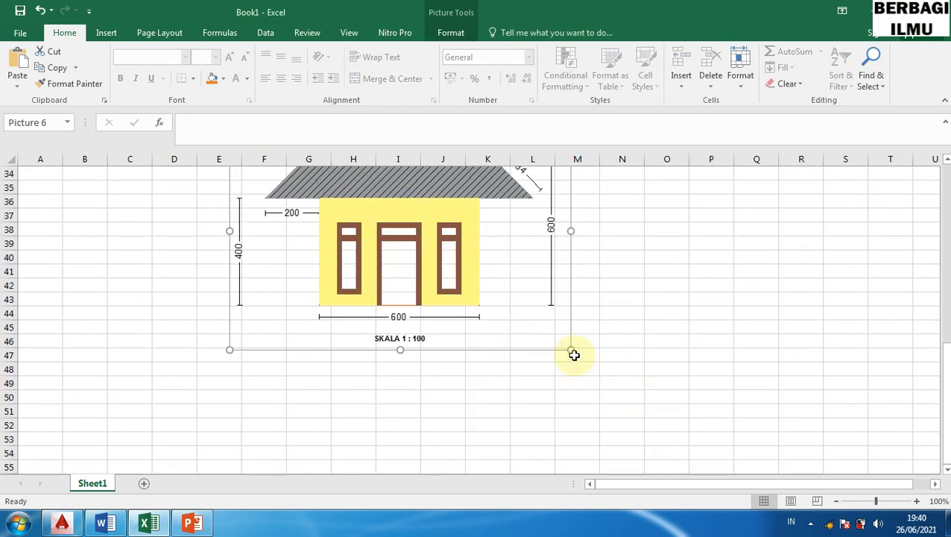
pyautogui.moveTo(571, 350); pyautogui.dragTo(648, 403)
pyautogui.scroll(2, 515, 384)
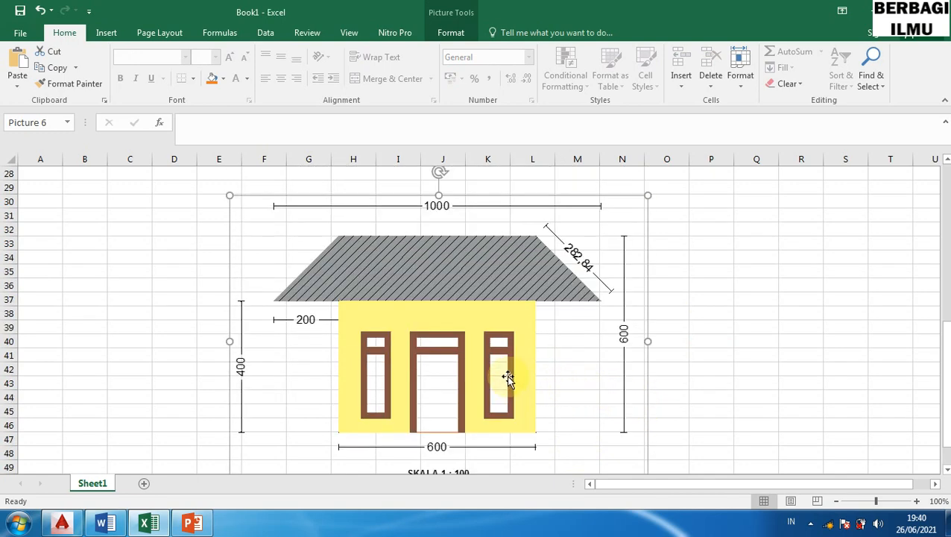
pyautogui.scroll(-2, 568, 354)
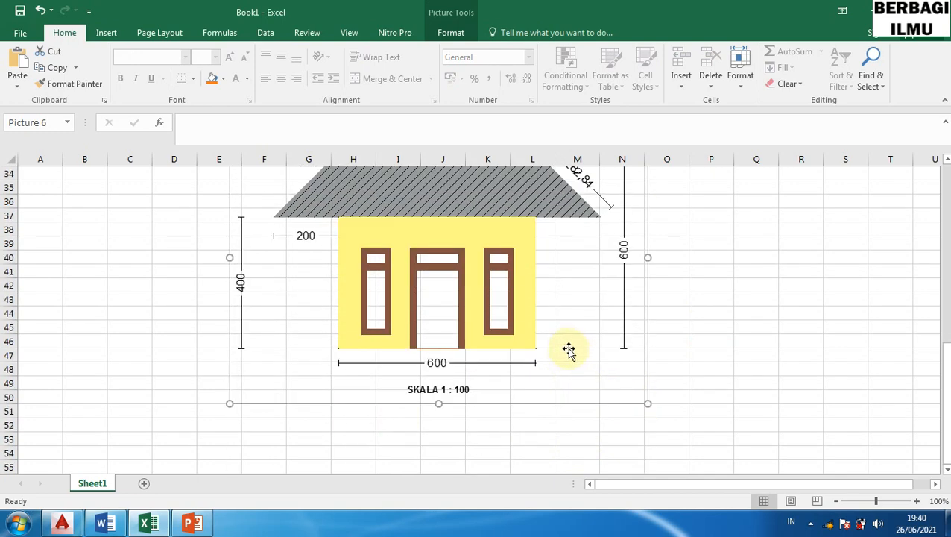
pyautogui.scroll(2, 569, 353)
pyautogui.scroll(-2, 484, 382)
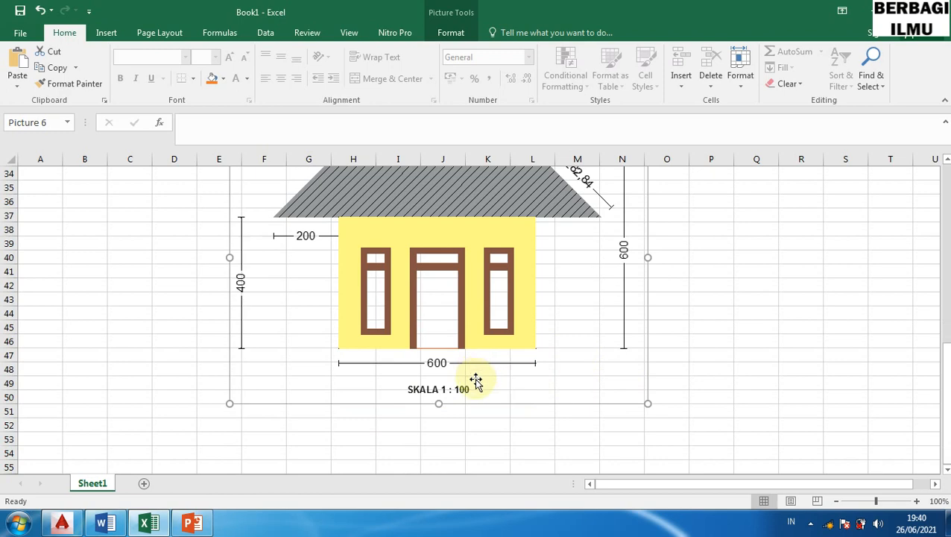
pyautogui.scroll(1, 479, 379)
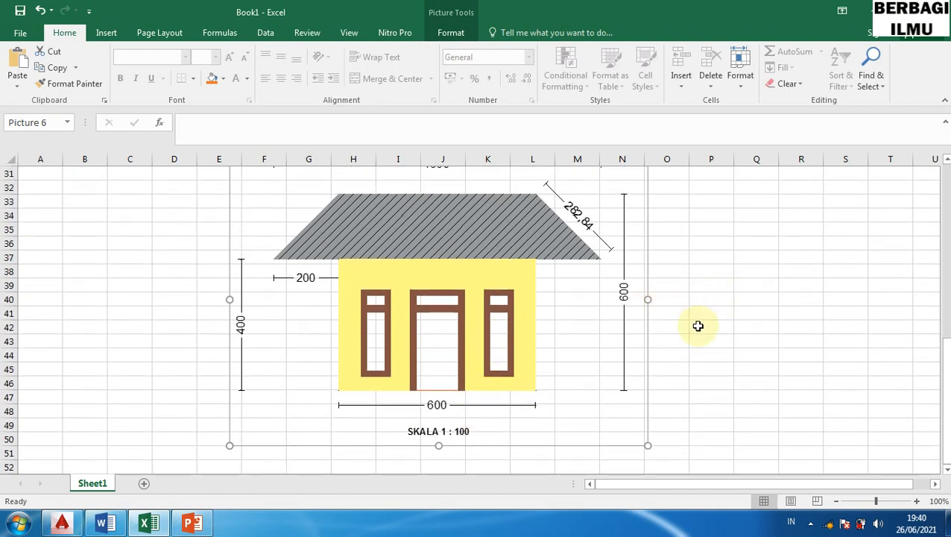
# - Try pasting the copied AutoCAD drawing as an embedded object at cell R39, and undo the paste
pyautogui.click(780, 279)
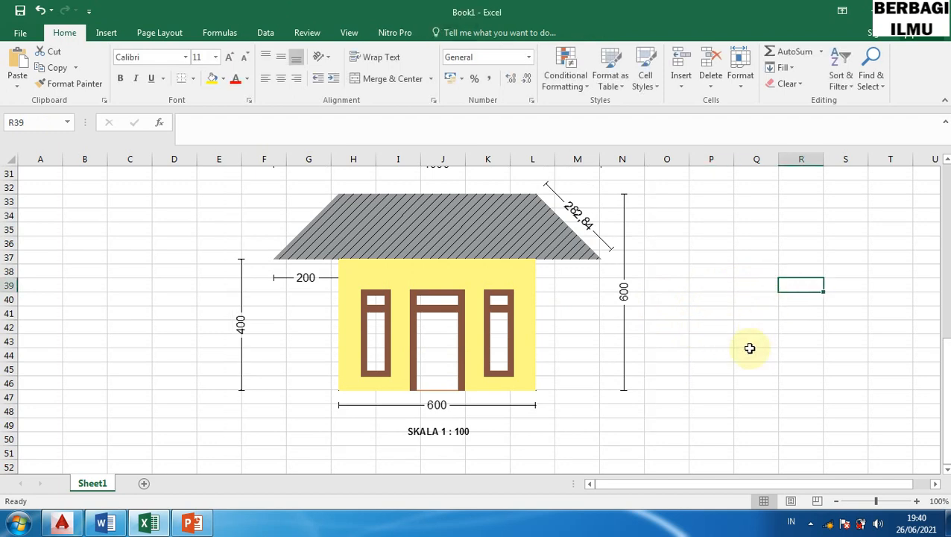
pyautogui.hotkey('ctrl', 'v')
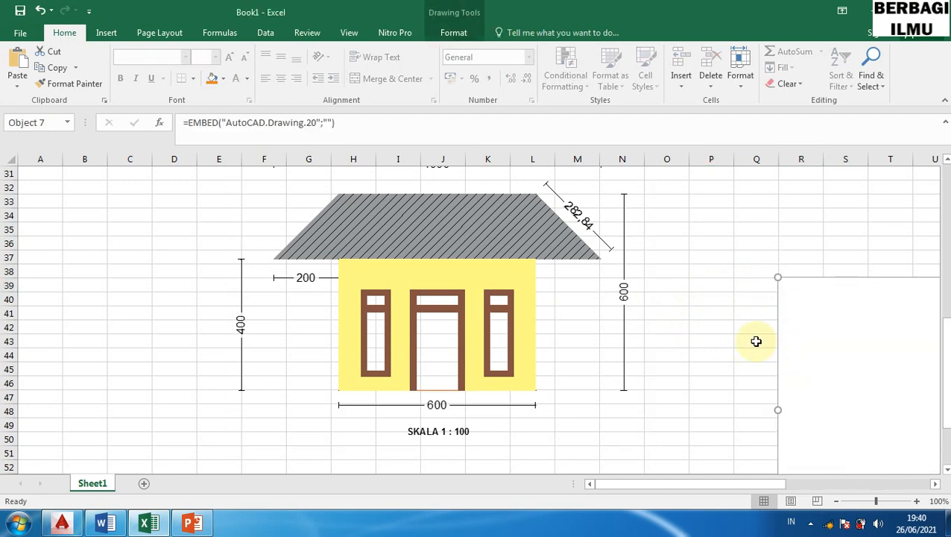
pyautogui.hotkey('ctrl', 'z')
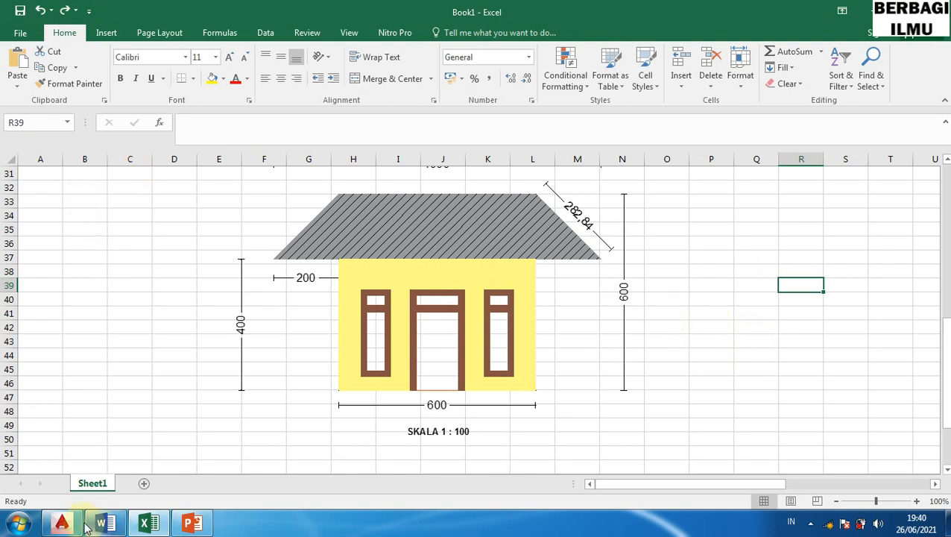
# - Look at the house drawing in AutoCAD, switch to PowerPoint, and open the layout choices for the first slide
pyautogui.click(62, 522)
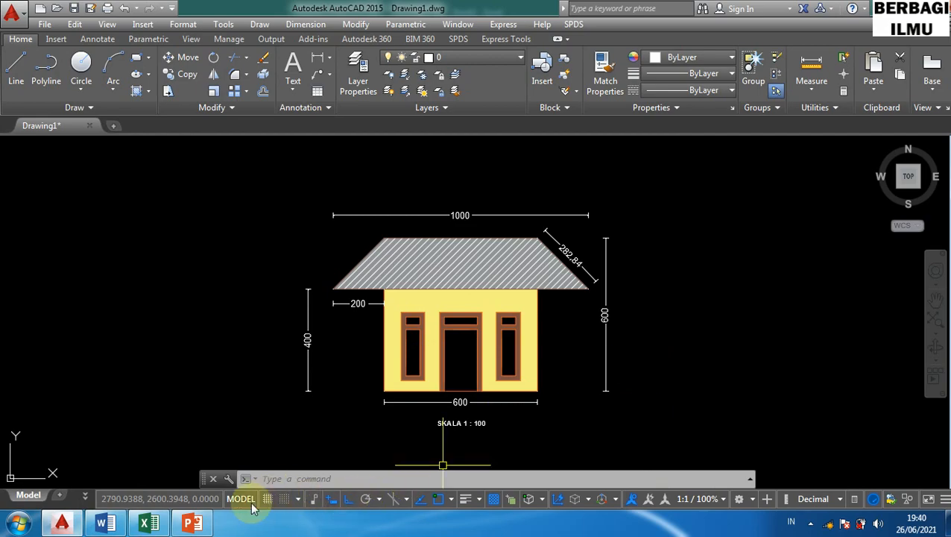
pyautogui.click(192, 524)
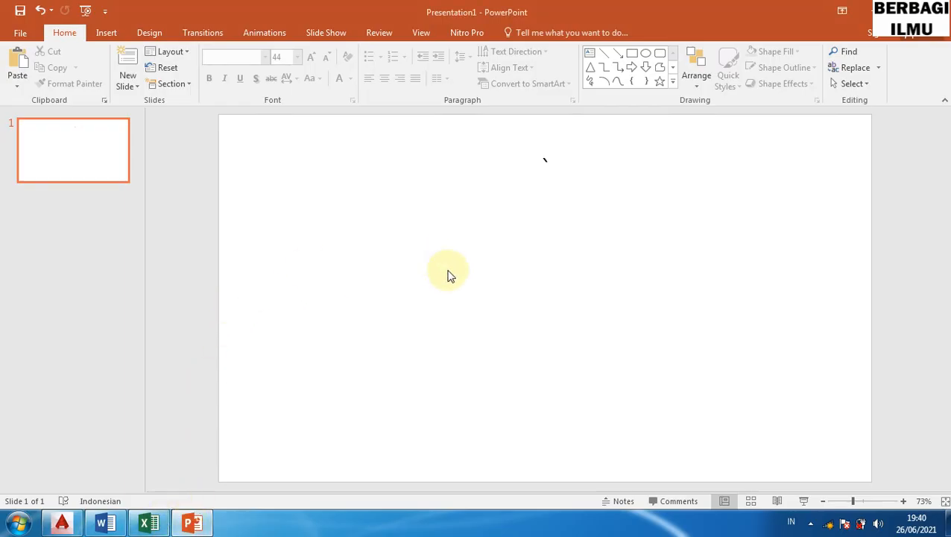
pyautogui.click(181, 53)
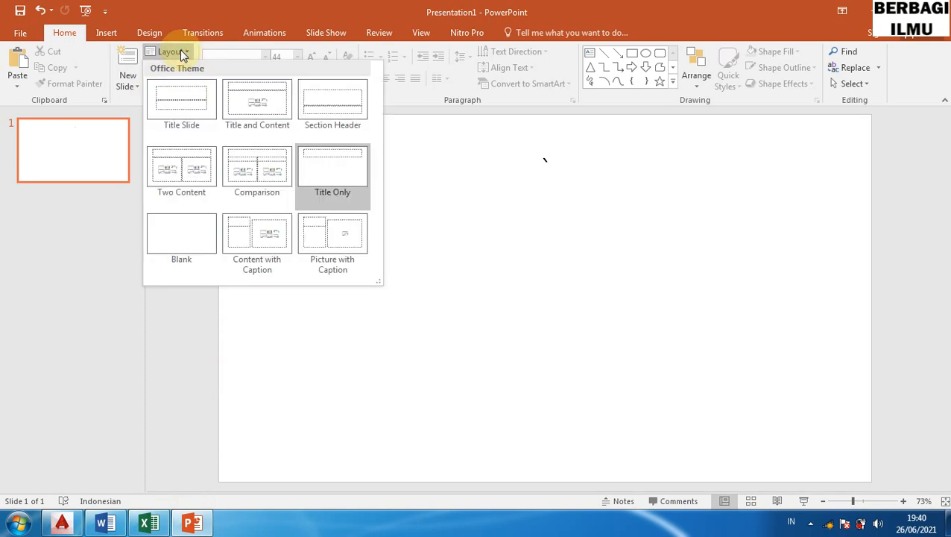